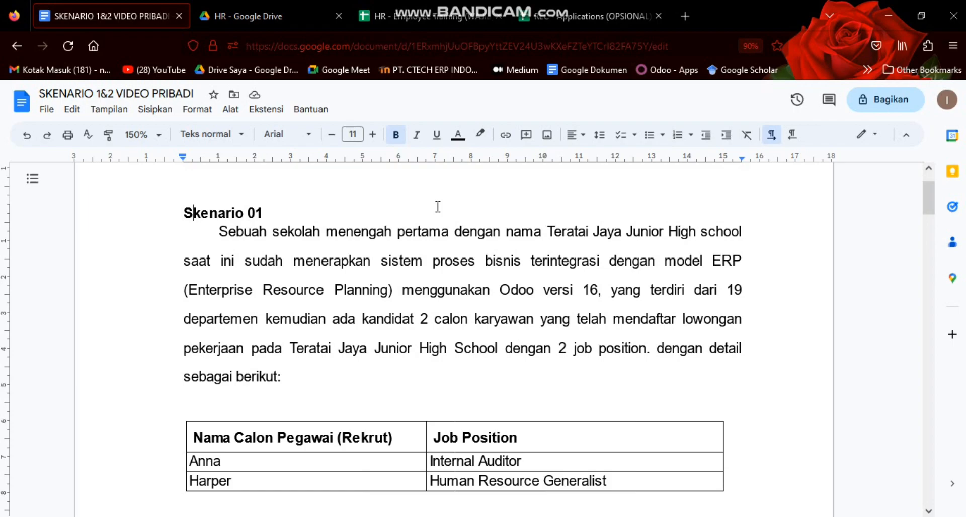
Read the Skenario 01 description, the job position table and the HR01 recruitment process stages in the document
{"action": "left_click", "coordinate": [606, 258]}
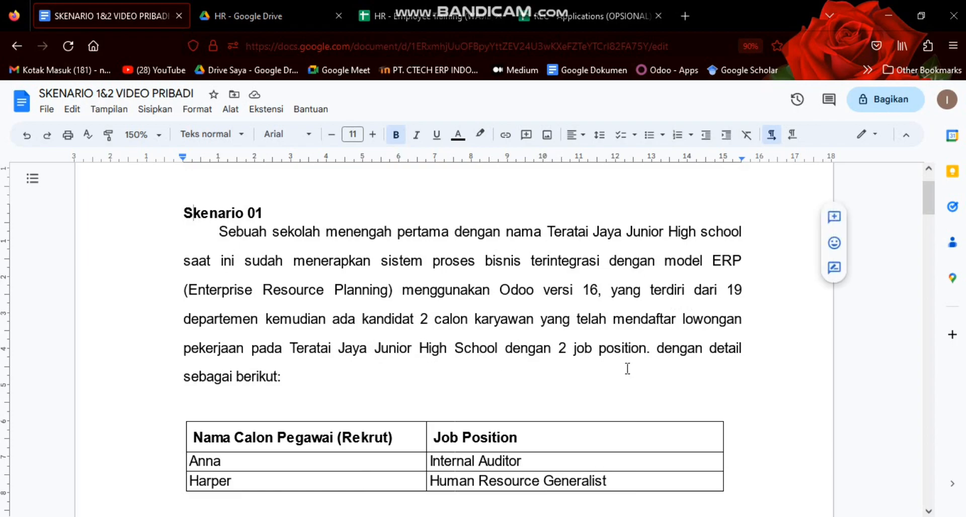
{"action": "scroll", "coordinate": [317, 399], "scroll_direction": "down", "scroll_amount": 1}
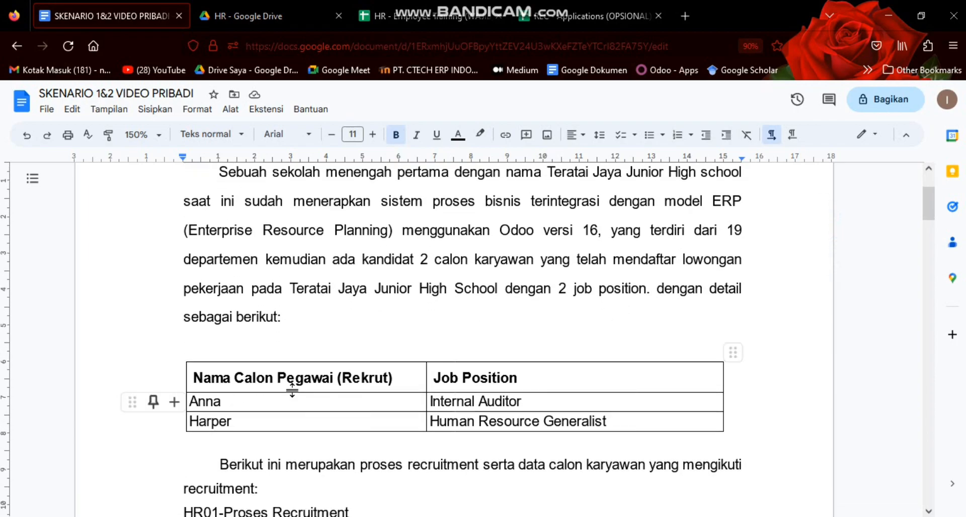
{"action": "scroll", "coordinate": [222, 381], "scroll_direction": "down", "scroll_amount": 1}
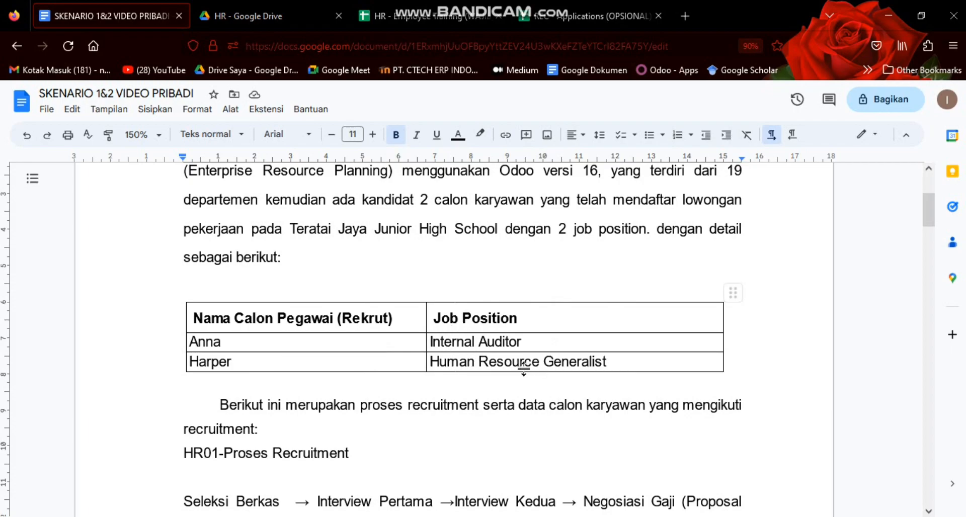
{"action": "scroll", "coordinate": [347, 346], "scroll_direction": "down", "scroll_amount": 2}
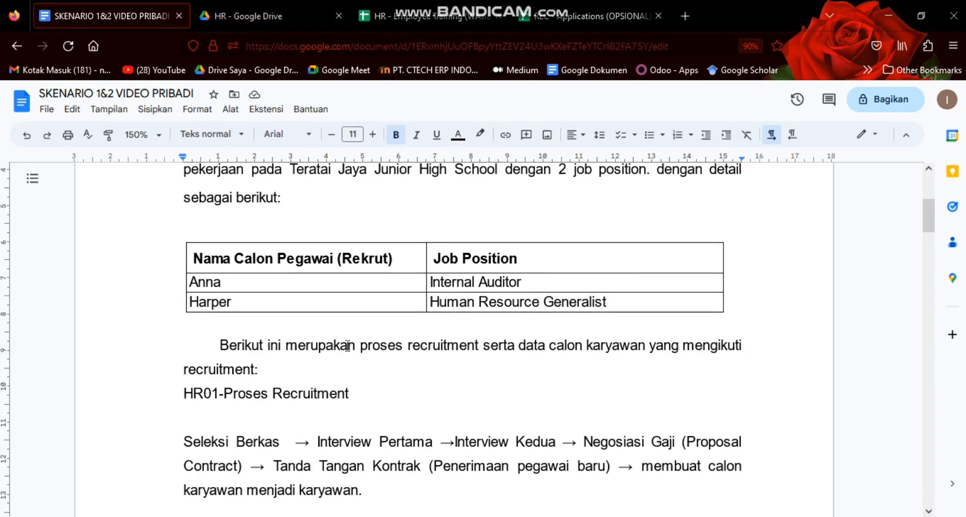
{"action": "scroll", "coordinate": [347, 346], "scroll_direction": "down", "scroll_amount": 2}
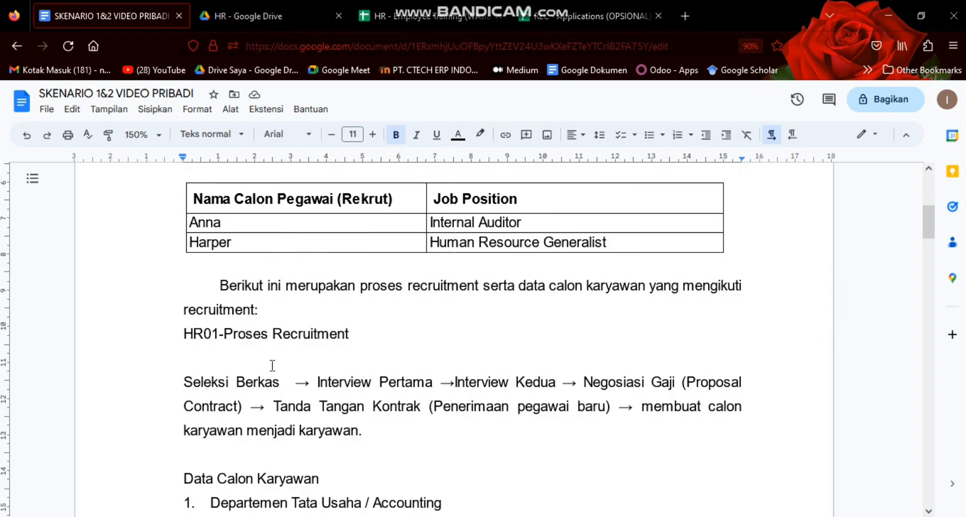
{"action": "scroll", "coordinate": [273, 366], "scroll_direction": "down", "scroll_amount": 2}
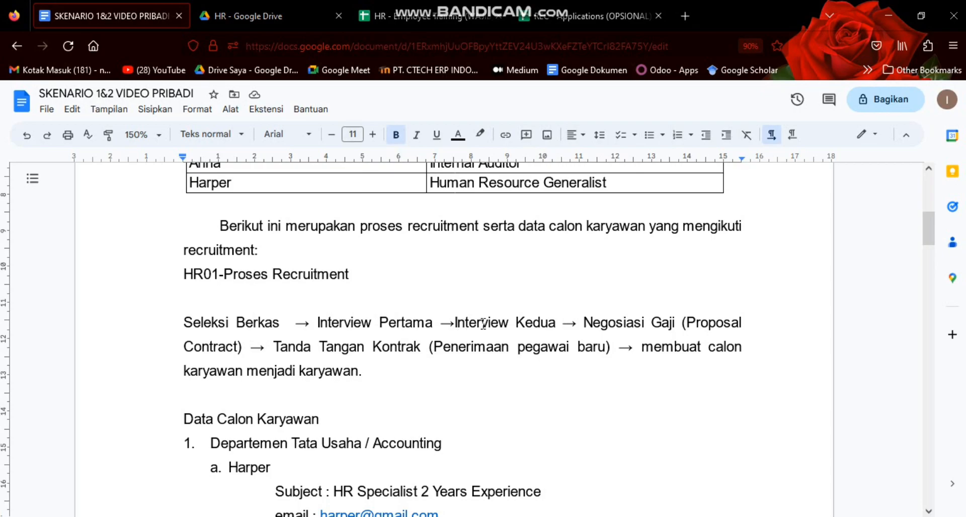
{"action": "left_click", "coordinate": [572, 333]}
{"action": "left_click", "coordinate": [683, 324]}
{"action": "scroll", "coordinate": [662, 370], "scroll_direction": "down", "scroll_amount": 2}
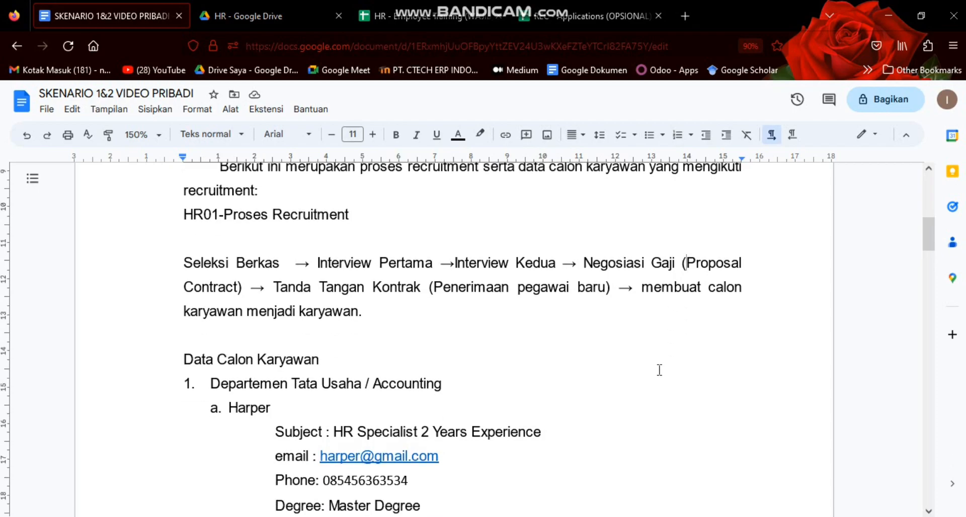
Review both candidates' details under Data Calon Karyawan, including subject, degree, applied job and salaries
{"action": "scroll", "coordinate": [579, 356], "scroll_direction": "down", "scroll_amount": 2}
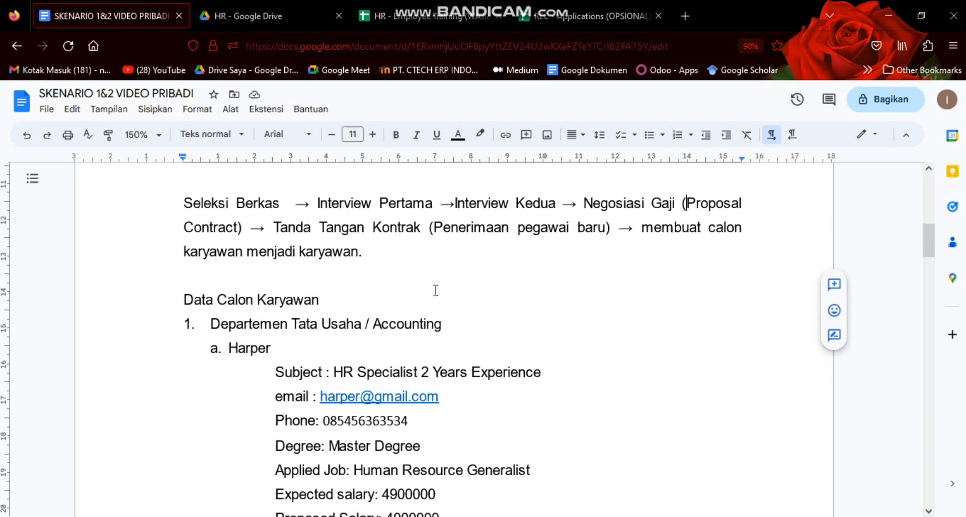
{"action": "scroll", "coordinate": [436, 291], "scroll_direction": "down", "scroll_amount": 2}
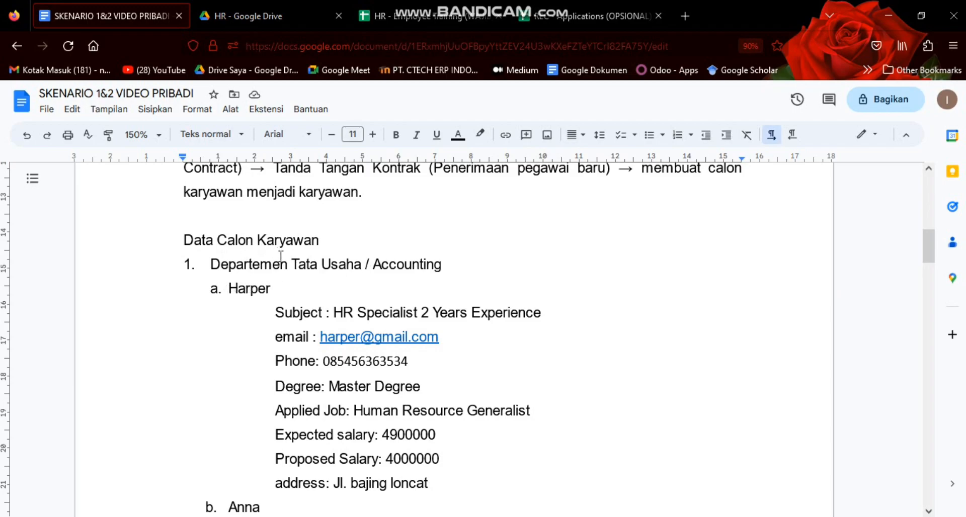
{"action": "left_click", "coordinate": [317, 312]}
{"action": "scroll", "coordinate": [320, 307], "scroll_direction": "down", "scroll_amount": 2}
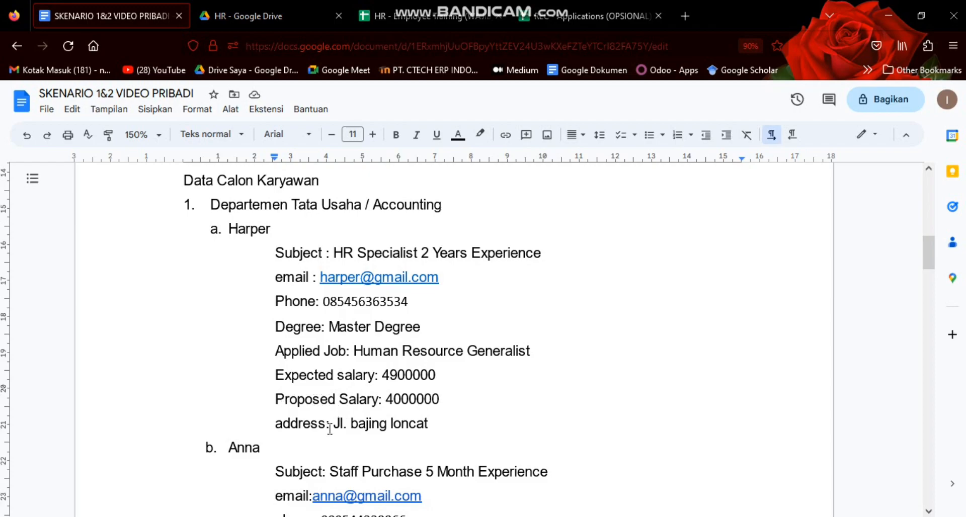
{"action": "scroll", "coordinate": [332, 431], "scroll_direction": "down", "scroll_amount": 3}
{"action": "scroll", "coordinate": [281, 378], "scroll_direction": "down", "scroll_amount": 3}
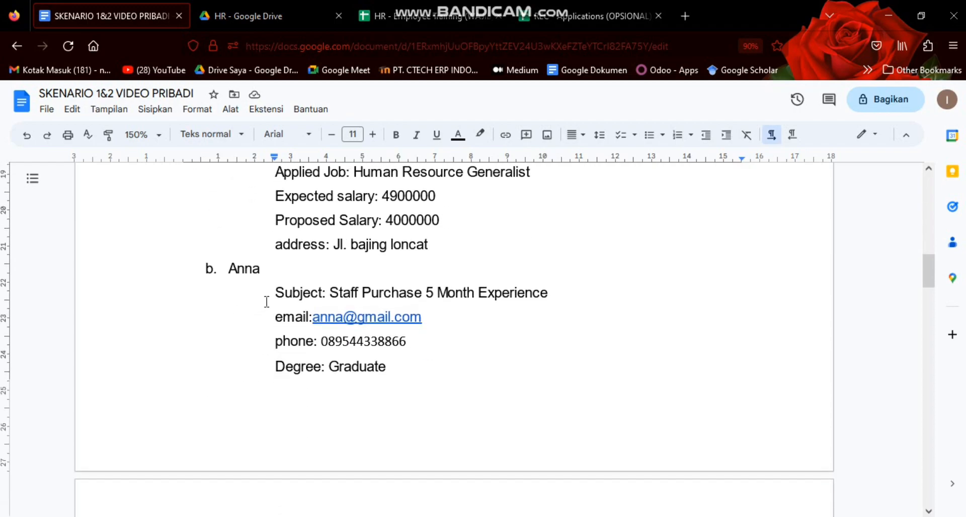
{"action": "scroll", "coordinate": [260, 304], "scroll_direction": "down", "scroll_amount": 3}
{"action": "scroll", "coordinate": [316, 284], "scroll_direction": "up", "scroll_amount": 5}
{"action": "scroll", "coordinate": [294, 274], "scroll_direction": "down", "scroll_amount": 15}
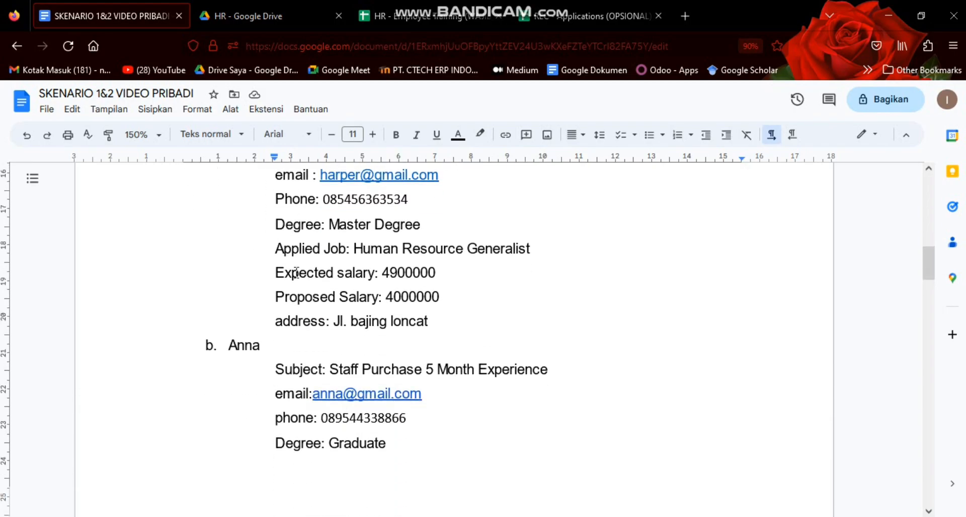
{"action": "scroll", "coordinate": [297, 267], "scroll_direction": "up", "scroll_amount": 8}
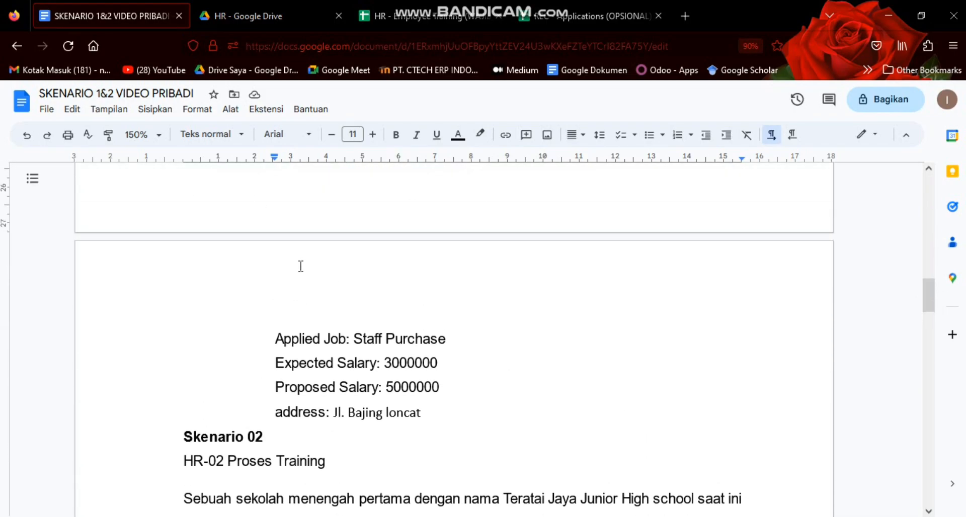
{"action": "scroll", "coordinate": [305, 260], "scroll_direction": "down", "scroll_amount": 2}
{"action": "scroll", "coordinate": [305, 260], "scroll_direction": "up", "scroll_amount": 2}
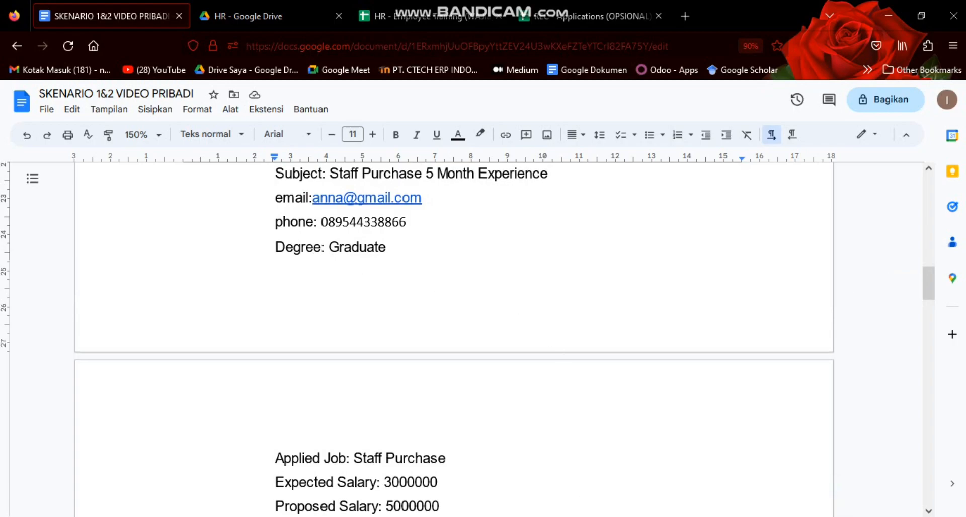
Switch to Odoo, narrow the apps to Human Resources, and open Recruitment's job positions in list view
{"action": "left_click", "coordinate": [573, 516]}
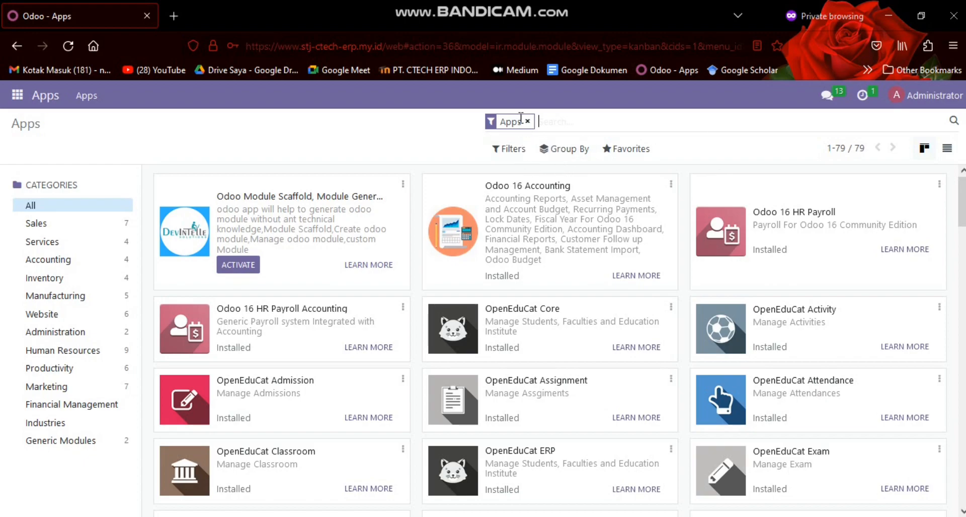
{"action": "left_click", "coordinate": [70, 352]}
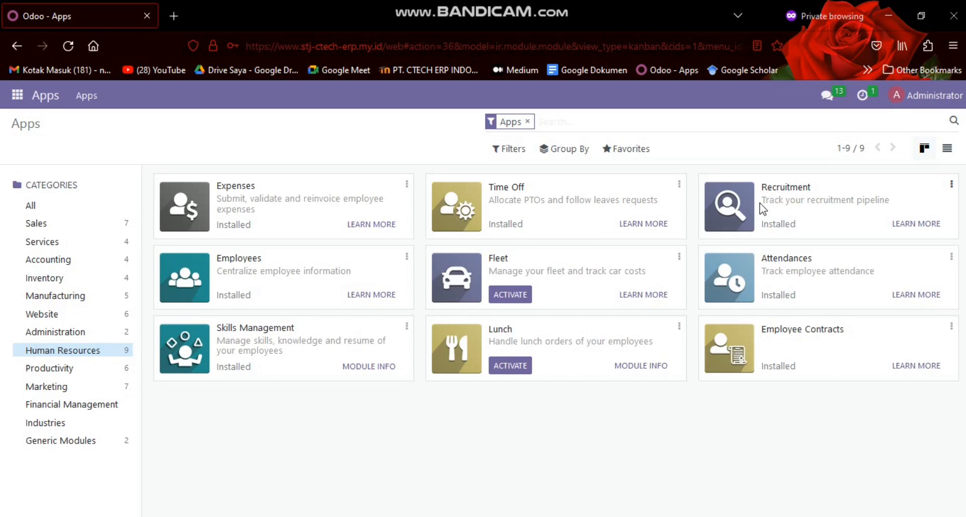
{"action": "left_click", "coordinate": [13, 102]}
{"action": "scroll", "coordinate": [25, 211], "scroll_direction": "down", "scroll_amount": 6}
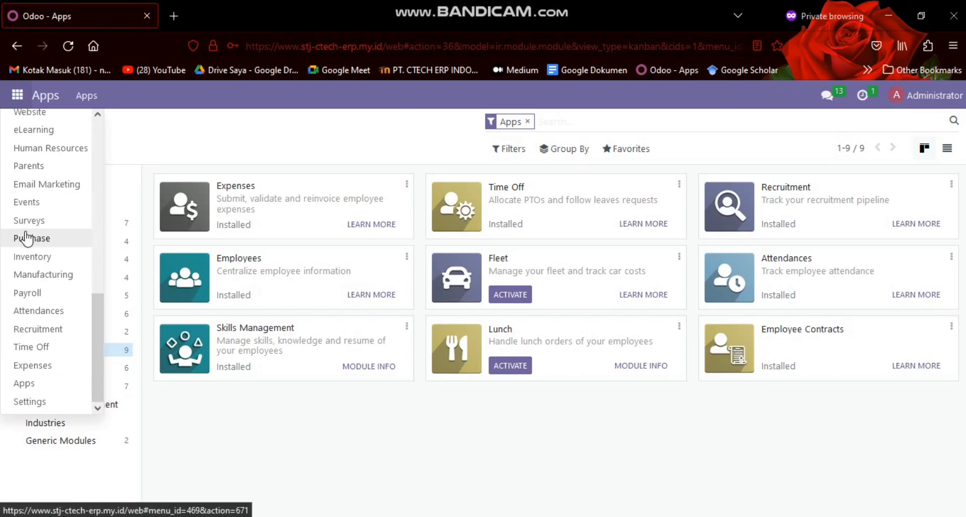
{"action": "left_click", "coordinate": [58, 326]}
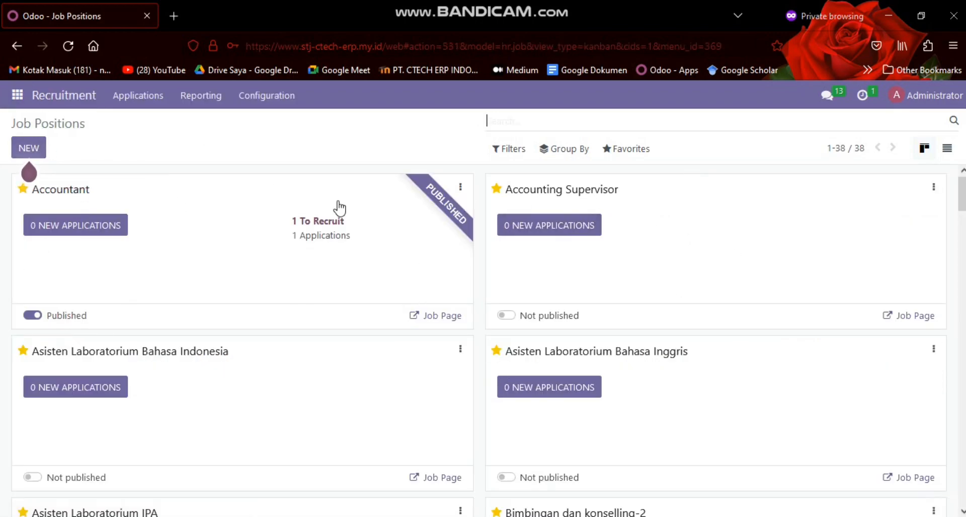
{"action": "left_click", "coordinate": [946, 150]}
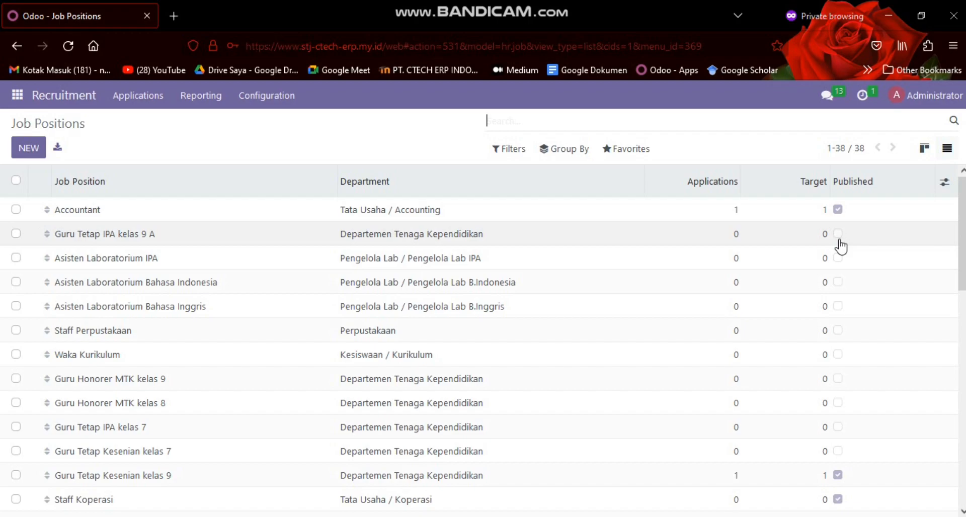
Create a new job position titled "Staff Tata Usaha"
{"action": "left_click", "coordinate": [28, 148]}
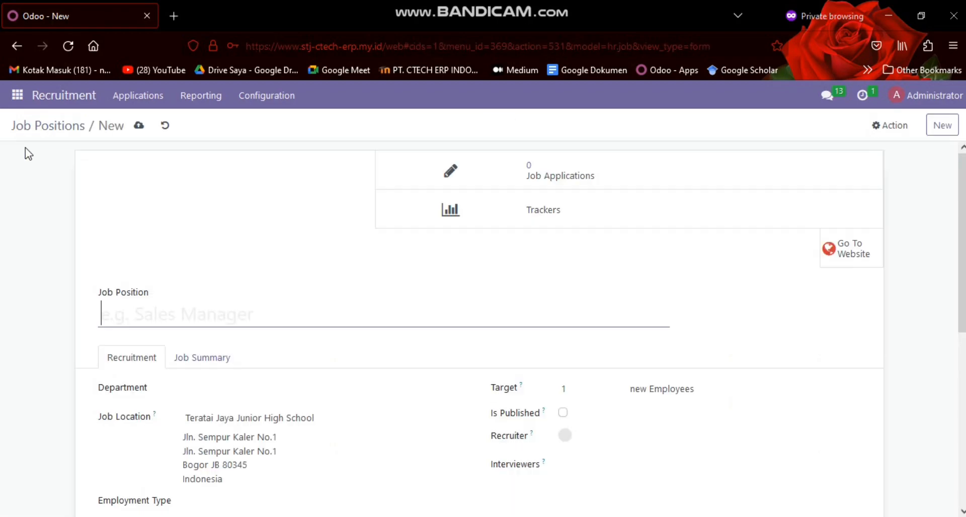
{"action": "scroll", "coordinate": [180, 251], "scroll_direction": "down", "scroll_amount": 3}
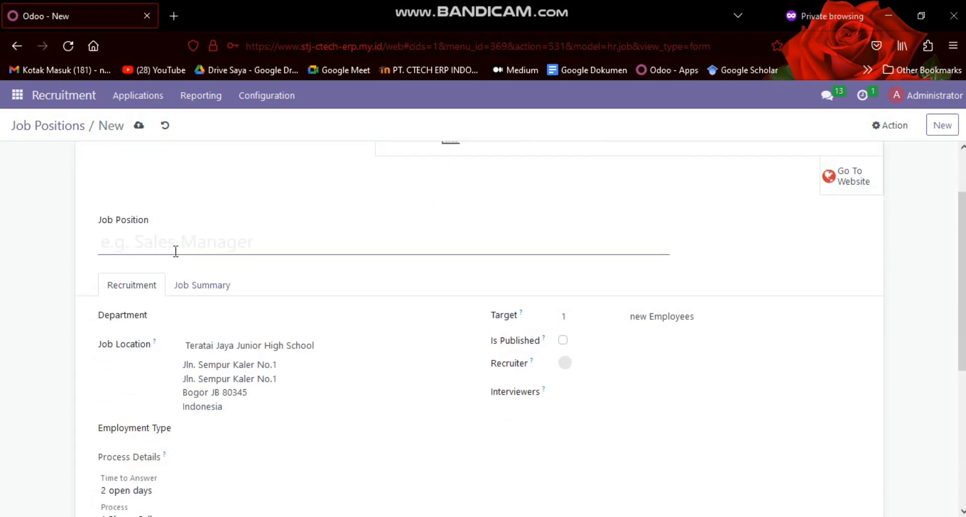
{"action": "type", "text": "Staff Tu"}
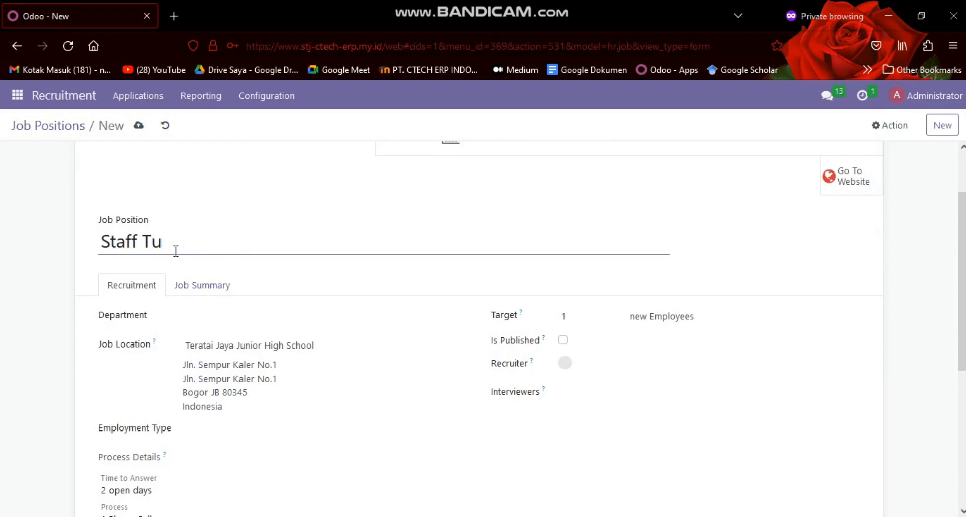
{"action": "key", "text": "BackSpace"}
{"action": "type", "text": "U"}
{"action": "key", "text": "Left"}
{"action": "key", "text": "BackSpace"}
{"action": "type", "text": "Tata"}
{"action": "key", "text": "Right"}
{"action": "type", "text": "saha"}
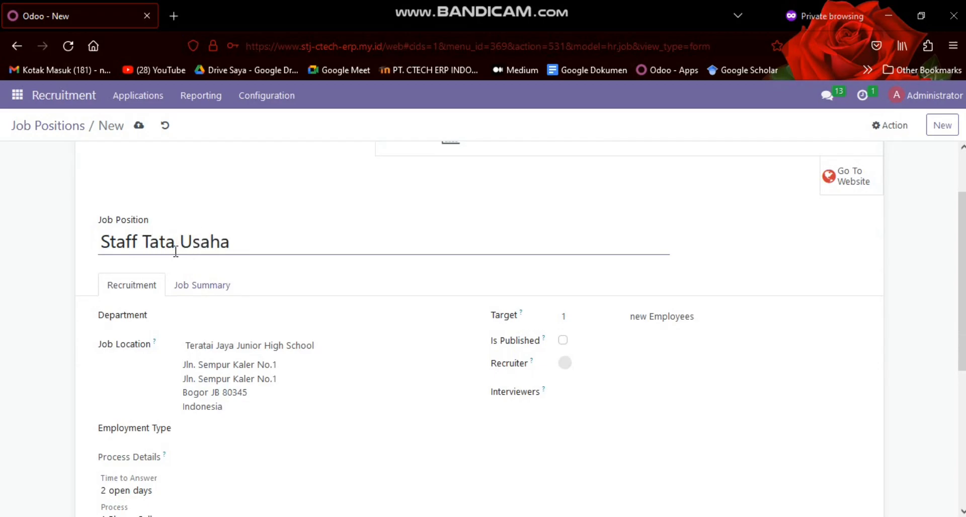
Assign the new job position to the Tata Usaha / Accounting department
{"action": "left_click", "coordinate": [204, 316]}
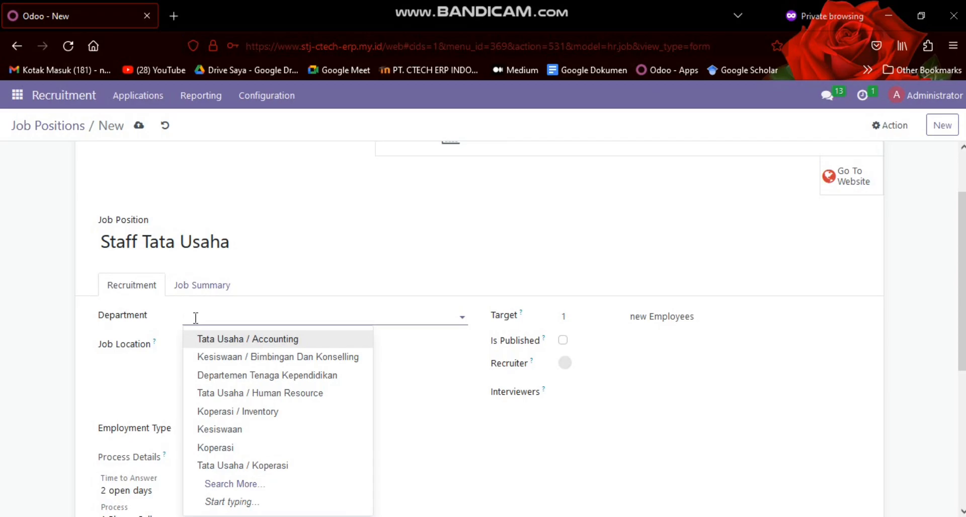
{"action": "scroll", "coordinate": [261, 290], "scroll_direction": "down", "scroll_amount": 3}
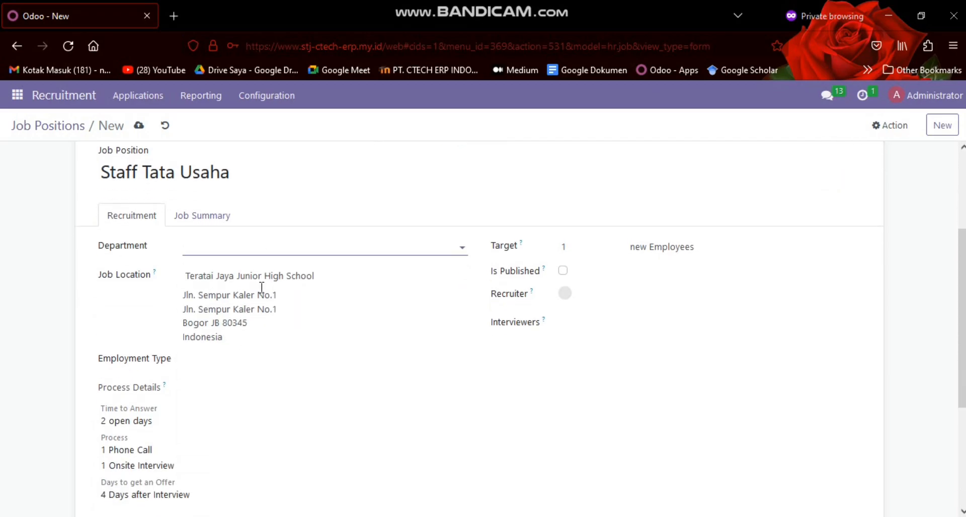
{"action": "left_click", "coordinate": [235, 244]}
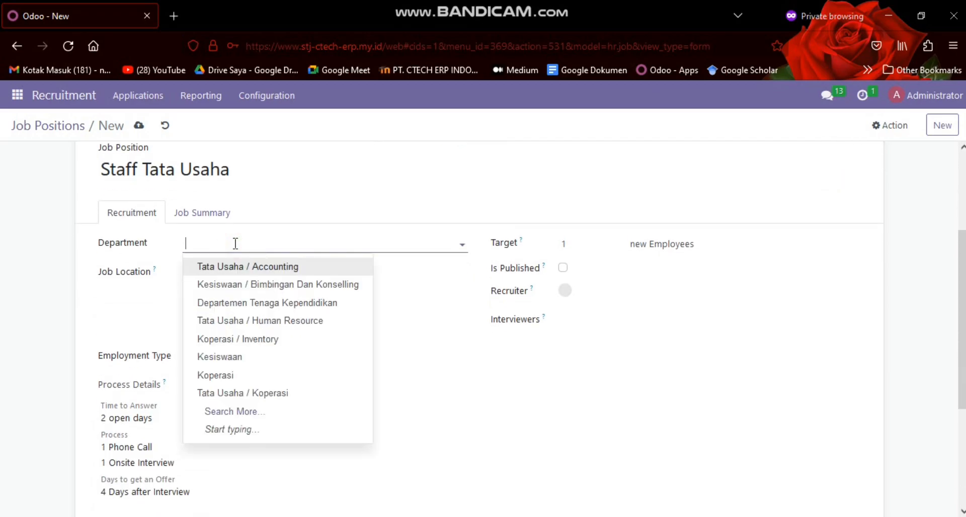
{"action": "left_click", "coordinate": [253, 267]}
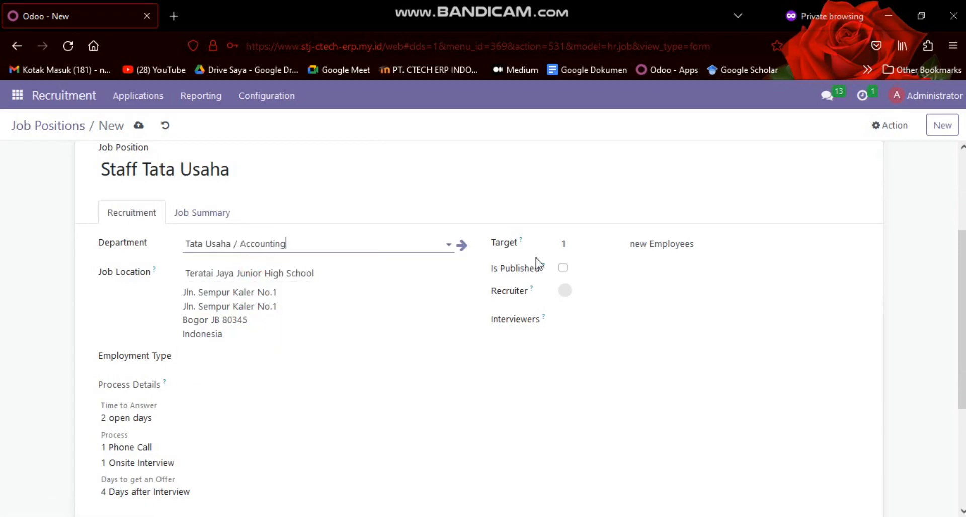
Set the recruitment target to 3 new employees and mark the job position as published
{"action": "left_click", "coordinate": [574, 246]}
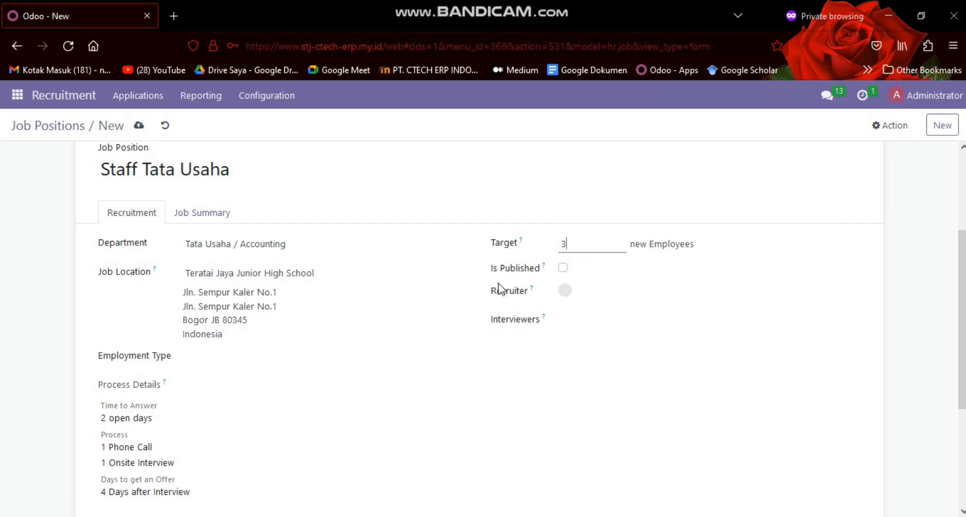
{"action": "left_click", "coordinate": [562, 268]}
{"action": "scroll", "coordinate": [233, 200], "scroll_direction": "up", "scroll_amount": 3}
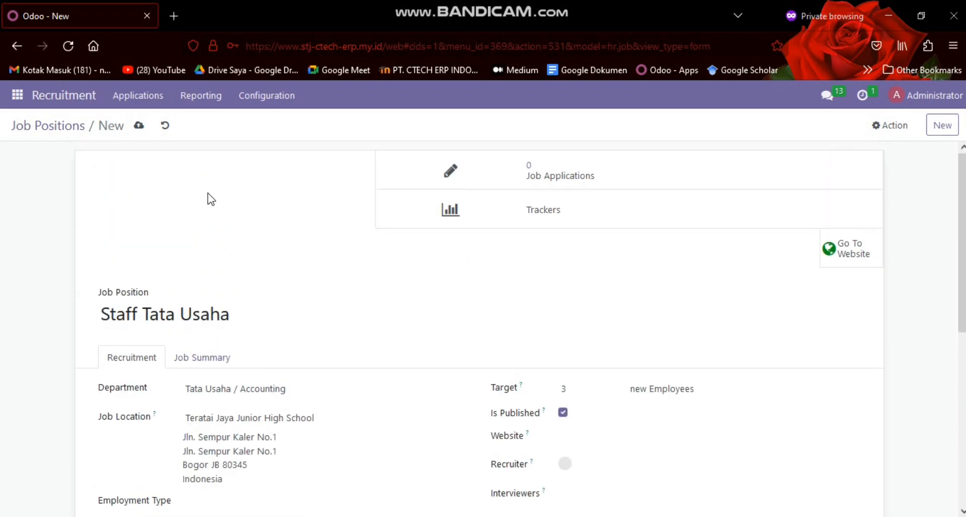
Set the job position's website to Teratai Jaya Junior High School and its recruiter to Administrator
{"action": "scroll", "coordinate": [374, 250], "scroll_direction": "down", "scroll_amount": 2}
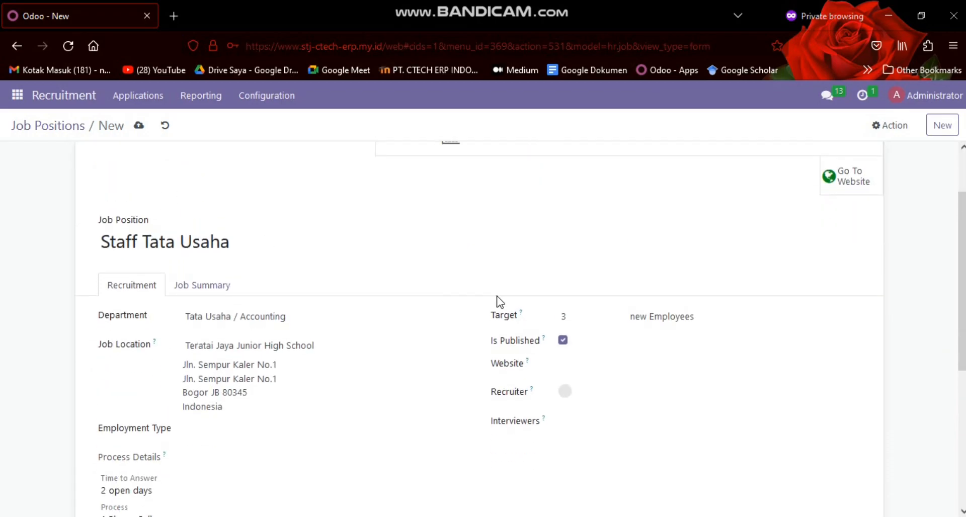
{"action": "left_click", "coordinate": [563, 368]}
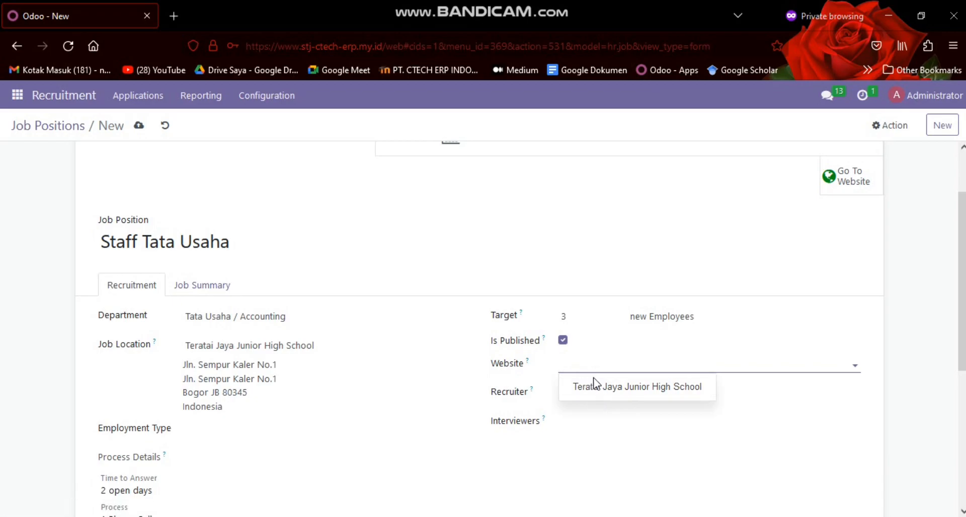
{"action": "left_click", "coordinate": [595, 391]}
{"action": "scroll", "coordinate": [584, 359], "scroll_direction": "down", "scroll_amount": 3}
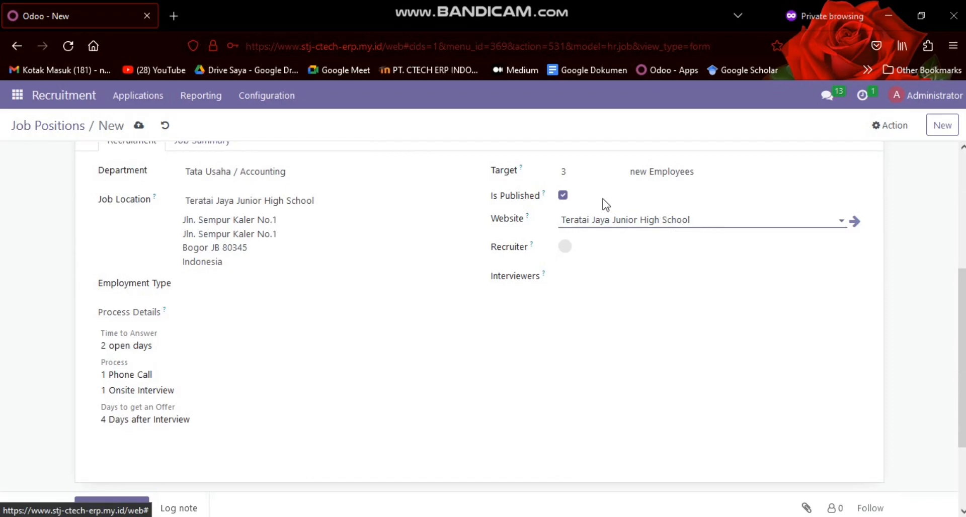
{"action": "scroll", "coordinate": [389, 236], "scroll_direction": "up", "scroll_amount": 3}
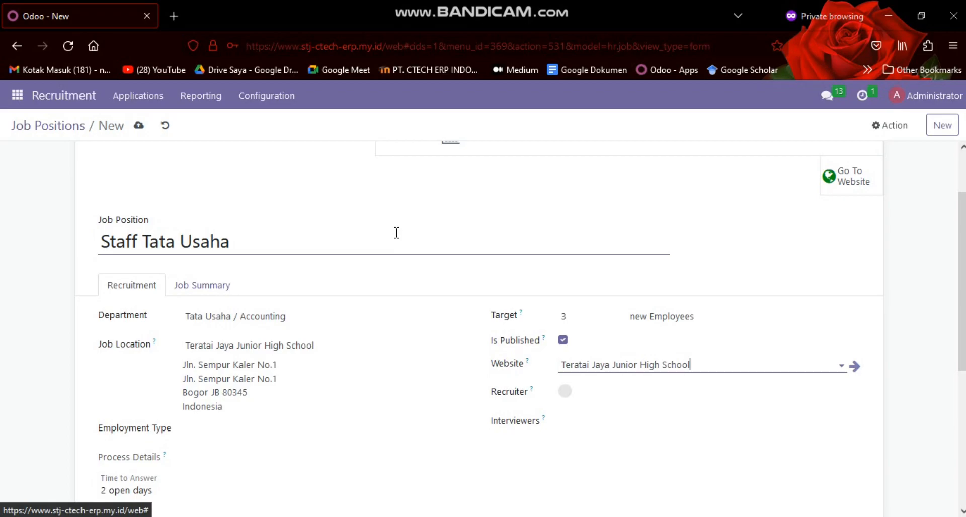
{"action": "left_click", "coordinate": [622, 393]}
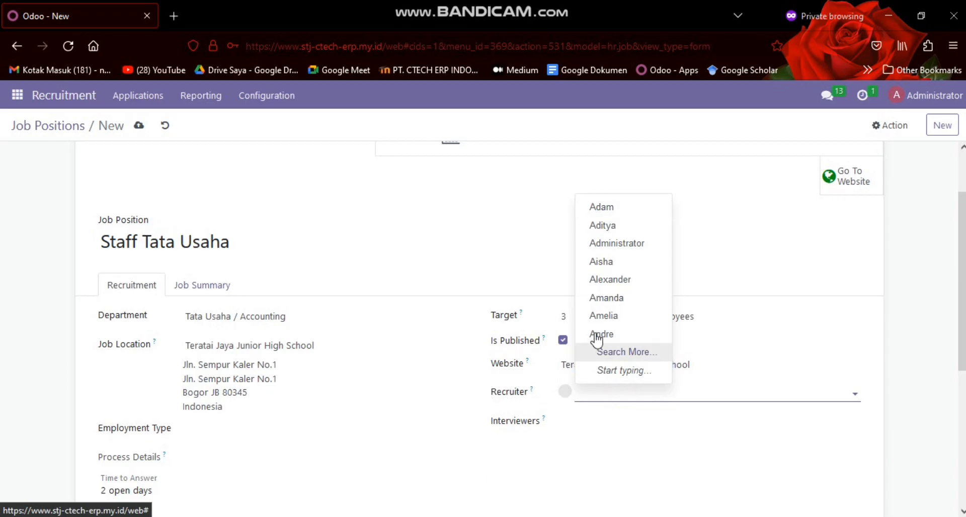
{"action": "left_click", "coordinate": [599, 248]}
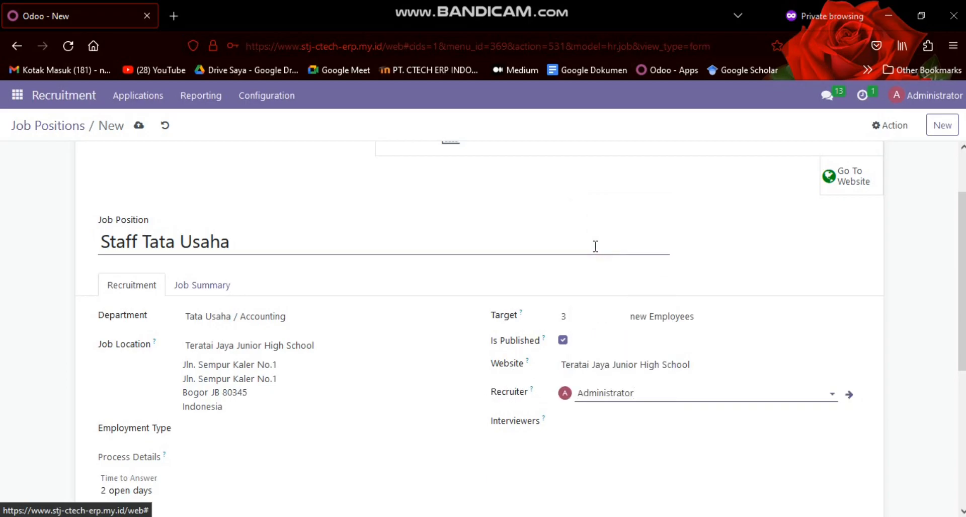
Add Administrator as the interviewer for the Staff Tata Usaha job position
{"action": "scroll", "coordinate": [578, 282], "scroll_direction": "down", "scroll_amount": 3}
{"action": "left_click", "coordinate": [565, 282]}
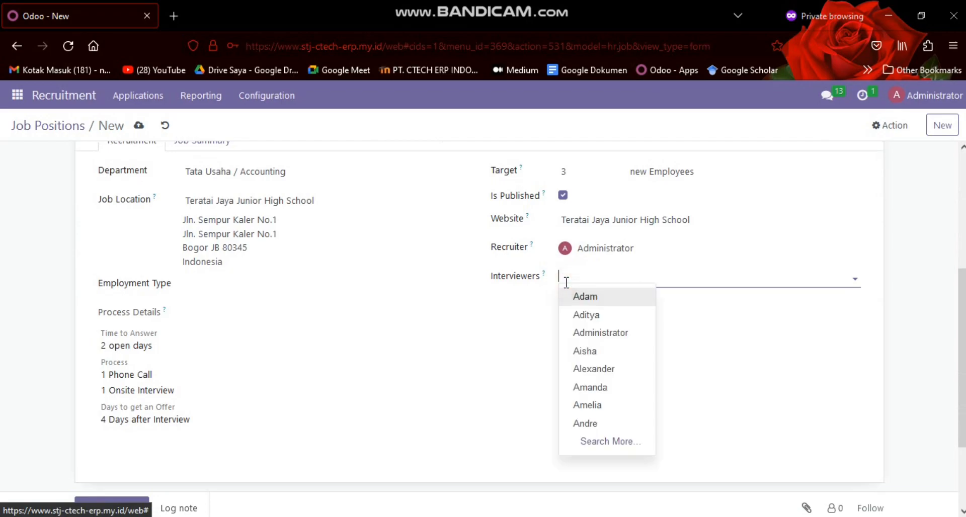
{"action": "left_click", "coordinate": [631, 330]}
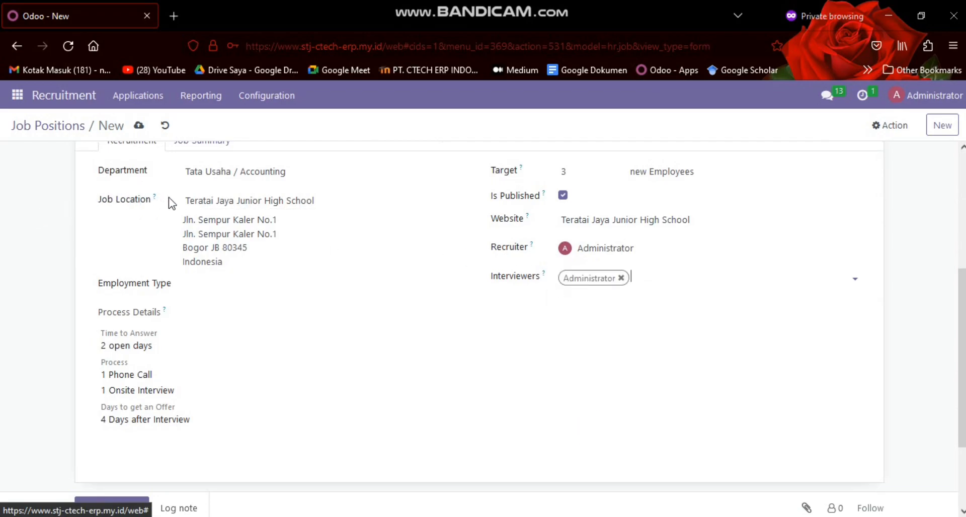
Check the job location, employment type and process details of the job position
{"action": "left_click", "coordinate": [235, 203]}
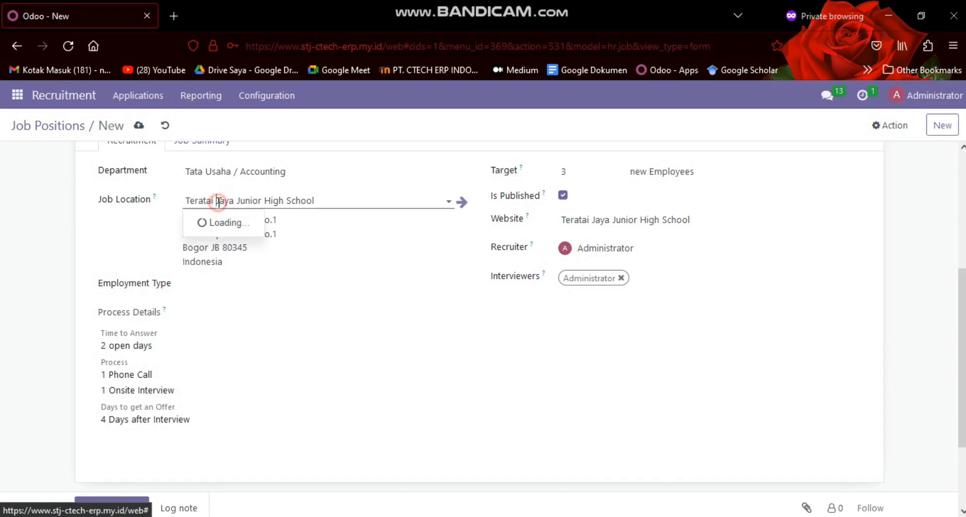
{"action": "left_click", "coordinate": [222, 200]}
{"action": "scroll", "coordinate": [233, 216], "scroll_direction": "down", "scroll_amount": 2}
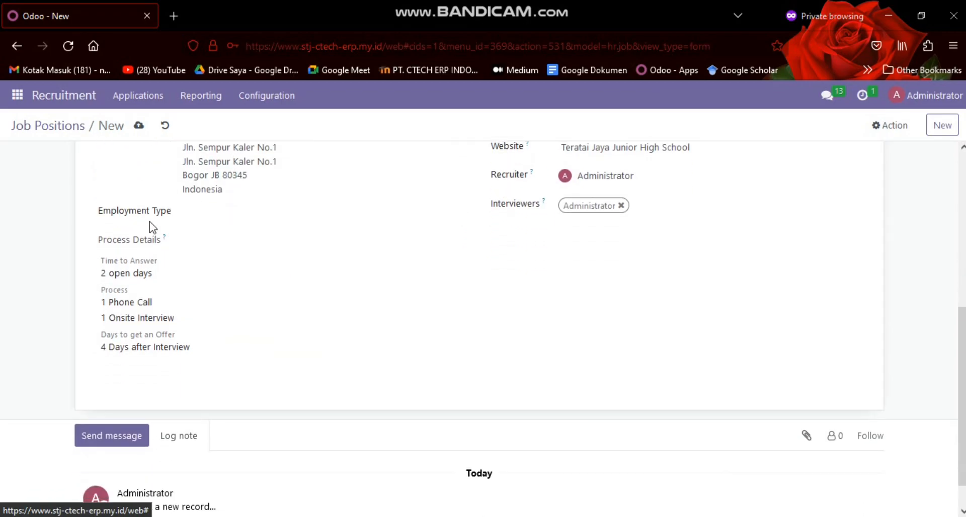
{"action": "left_click", "coordinate": [194, 217]}
{"action": "scroll", "coordinate": [205, 255], "scroll_direction": "down", "scroll_amount": 1}
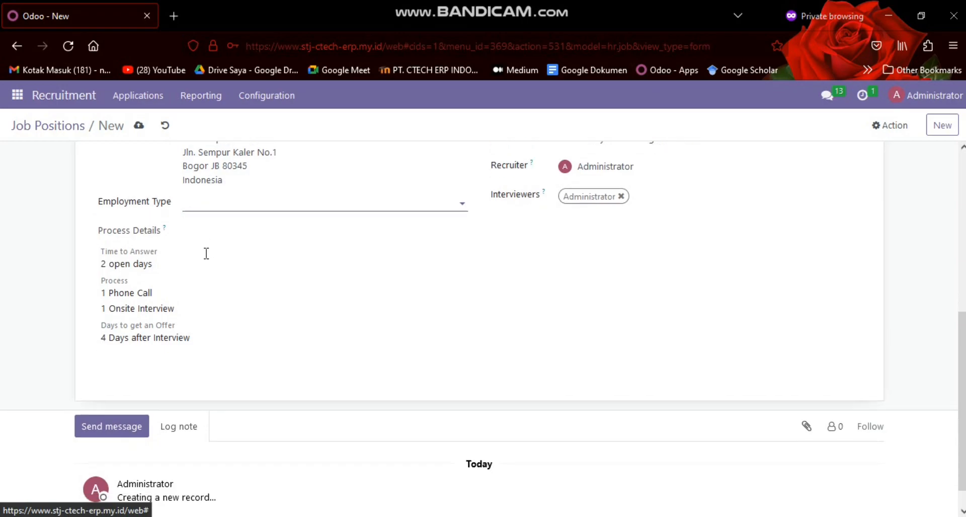
{"action": "left_click", "coordinate": [233, 179]}
{"action": "left_click", "coordinate": [235, 179]}
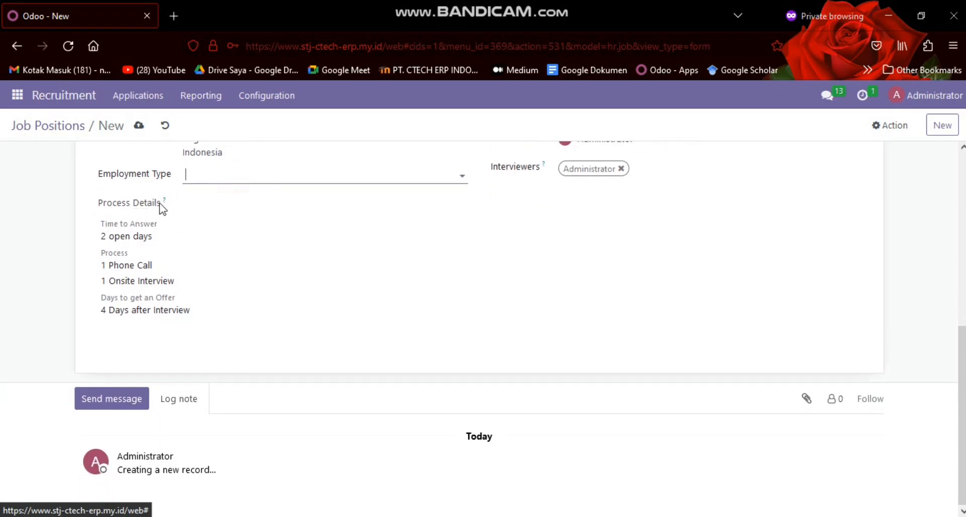
Save the Staff Tata Usaha job position and open its page on the school website
{"action": "scroll", "coordinate": [180, 289], "scroll_direction": "up", "scroll_amount": 6}
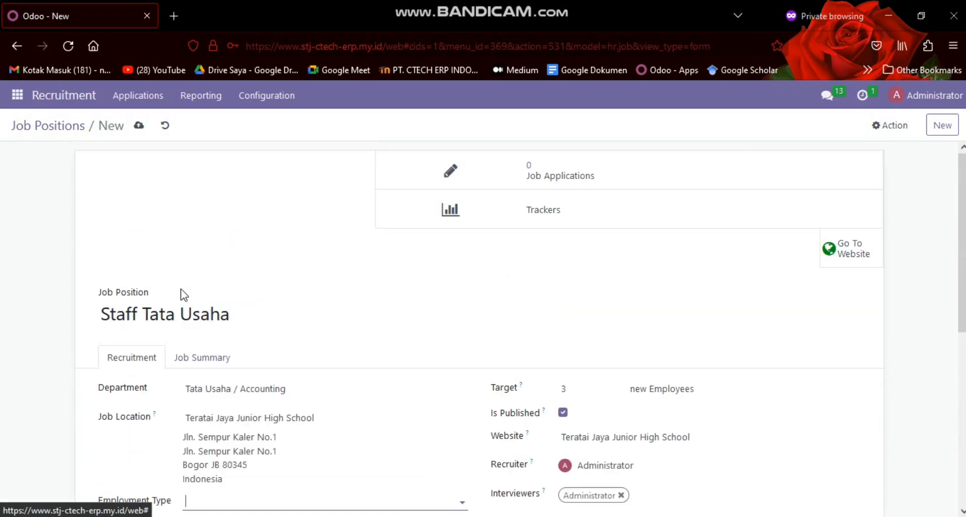
{"action": "left_click", "coordinate": [140, 127]}
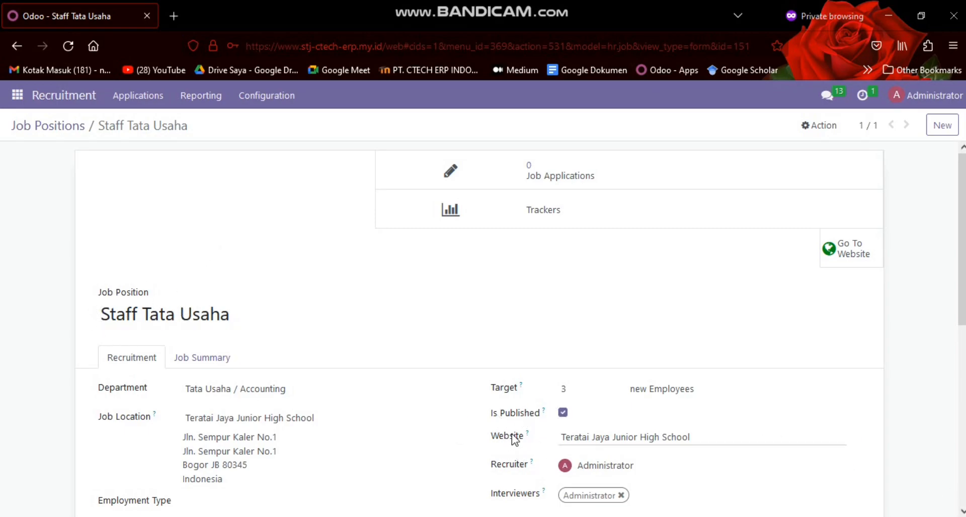
{"action": "left_click", "coordinate": [846, 254]}
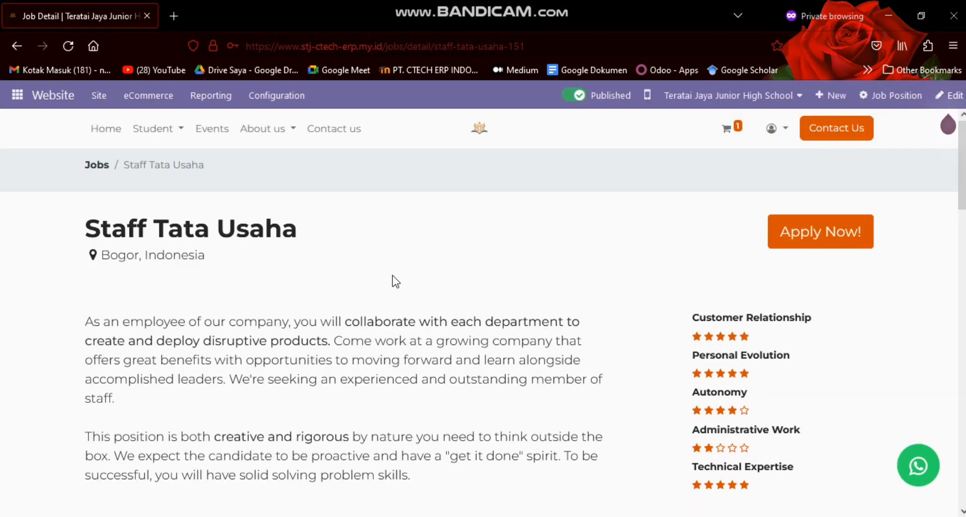
Open the website's list of job pages and look through the positions and their published status
{"action": "left_click", "coordinate": [99, 95]}
{"action": "left_click", "coordinate": [132, 268]}
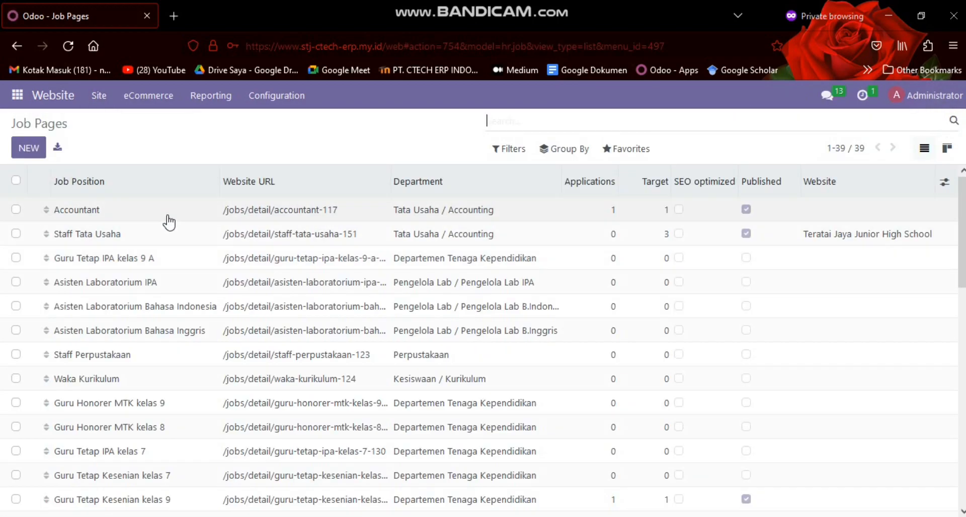
{"action": "scroll", "coordinate": [175, 241], "scroll_direction": "down", "scroll_amount": 5}
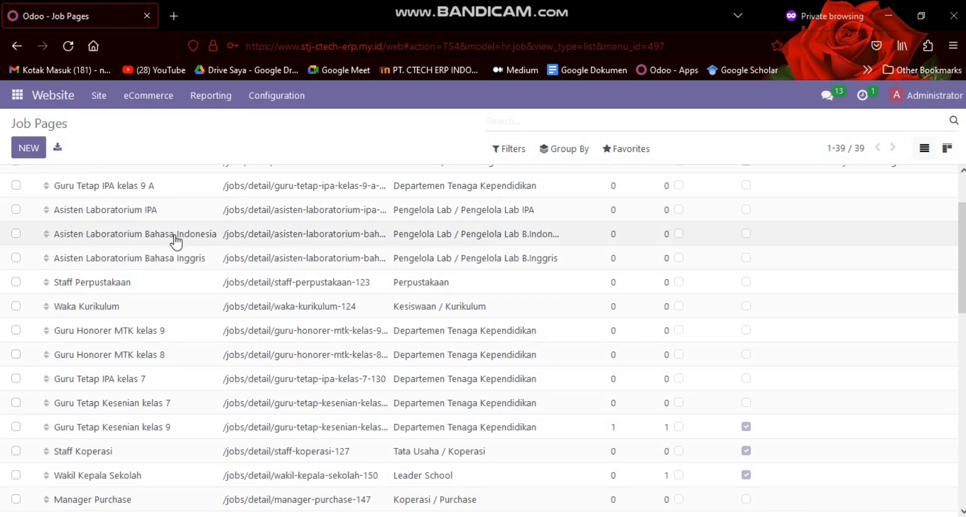
{"action": "scroll", "coordinate": [173, 261], "scroll_direction": "down", "scroll_amount": 6}
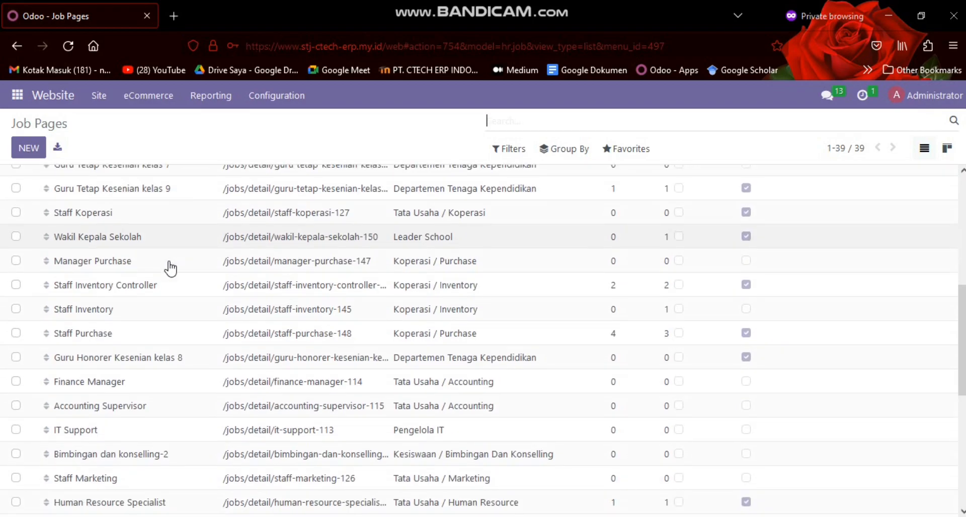
{"action": "scroll", "coordinate": [167, 275], "scroll_direction": "down", "scroll_amount": 3}
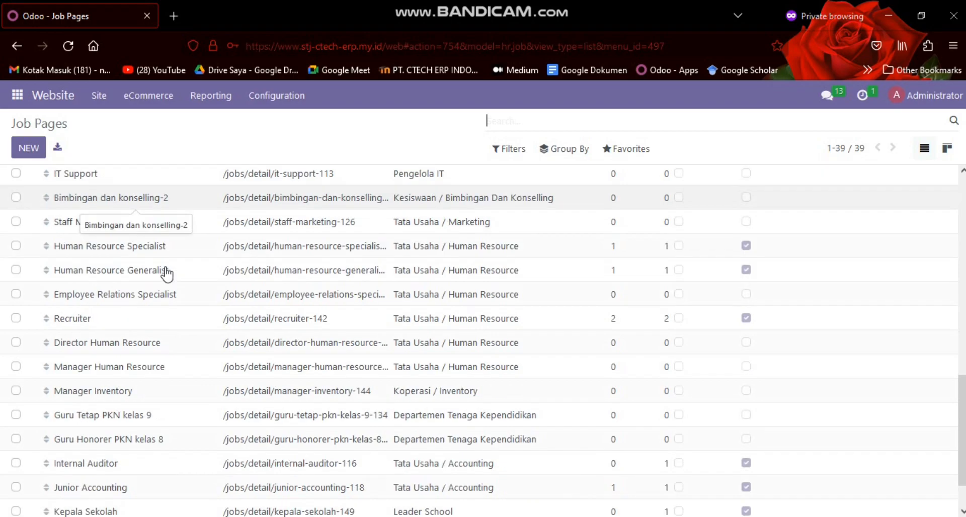
{"action": "scroll", "coordinate": [167, 274], "scroll_direction": "up", "scroll_amount": 5}
{"action": "scroll", "coordinate": [167, 274], "scroll_direction": "down", "scroll_amount": 5}
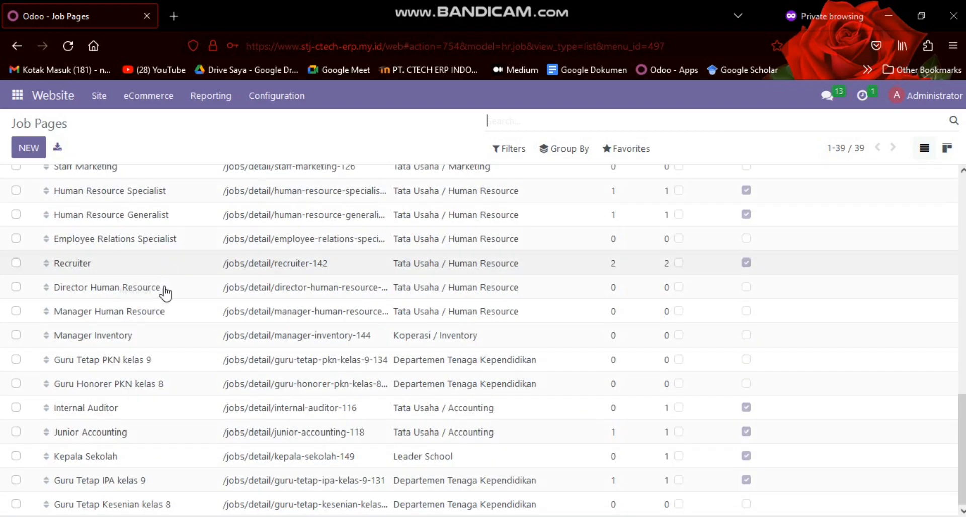
{"action": "scroll", "coordinate": [167, 274], "scroll_direction": "up", "scroll_amount": 10}
{"action": "scroll", "coordinate": [116, 429], "scroll_direction": "down", "scroll_amount": 2}
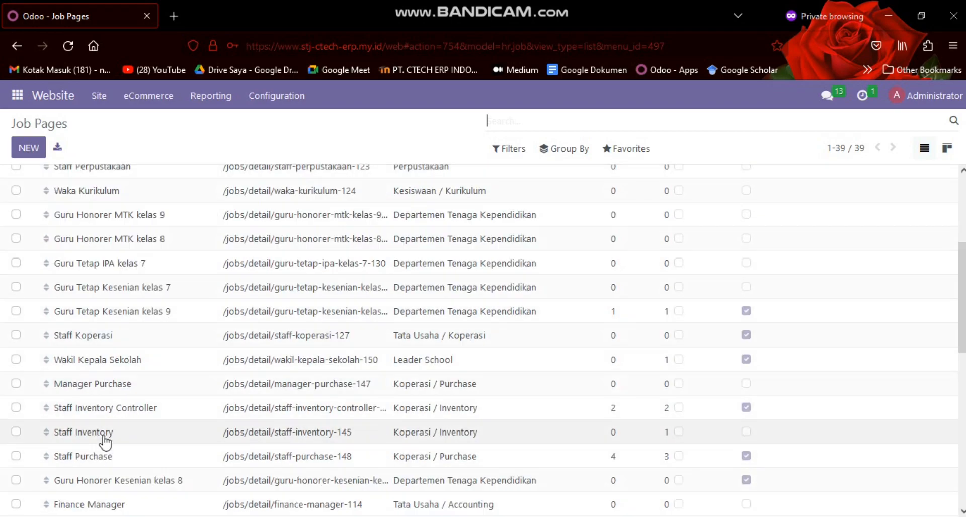
{"action": "scroll", "coordinate": [114, 405], "scroll_direction": "up", "scroll_amount": 5}
Open the Staff Tata Usaha job page from the list and review its description and benefits
{"action": "left_click", "coordinate": [119, 239]}
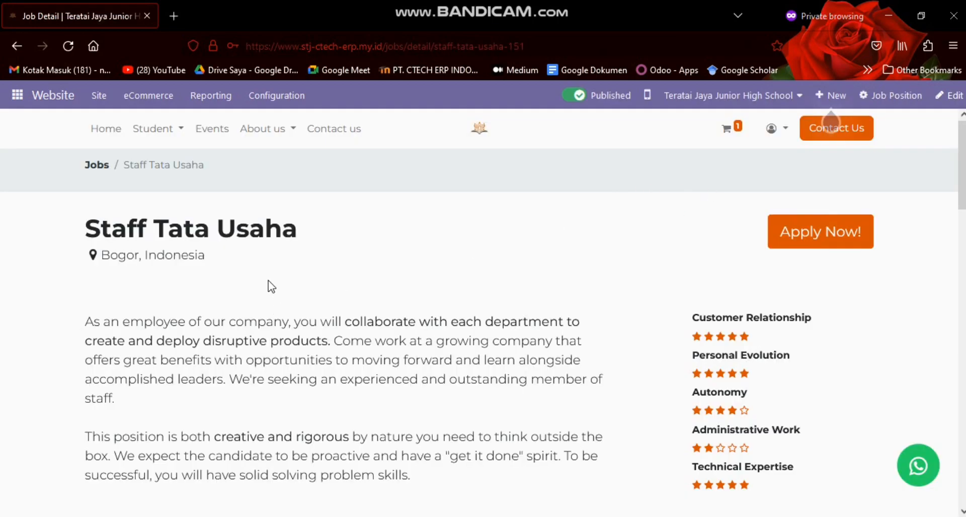
{"action": "scroll", "coordinate": [274, 297], "scroll_direction": "down", "scroll_amount": 4}
{"action": "scroll", "coordinate": [273, 295], "scroll_direction": "down", "scroll_amount": 15}
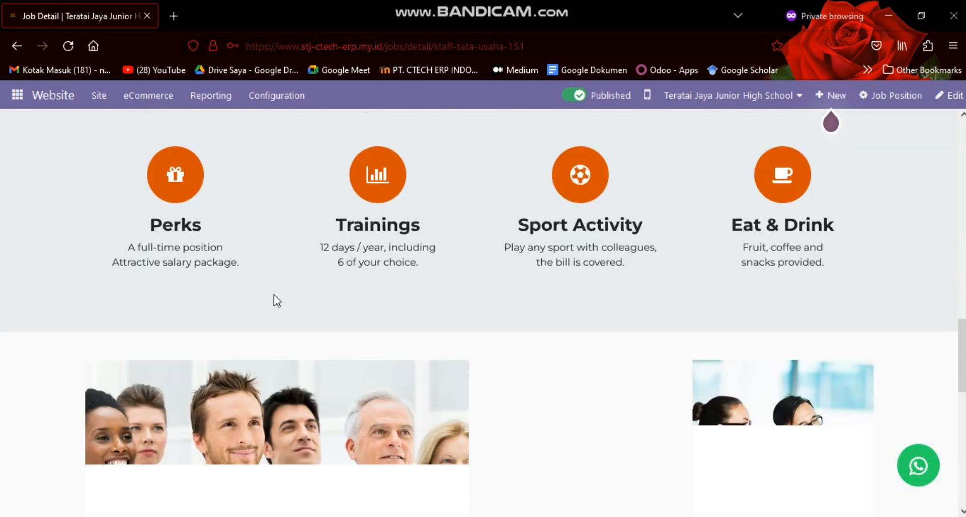
{"action": "scroll", "coordinate": [274, 295], "scroll_direction": "up", "scroll_amount": 19}
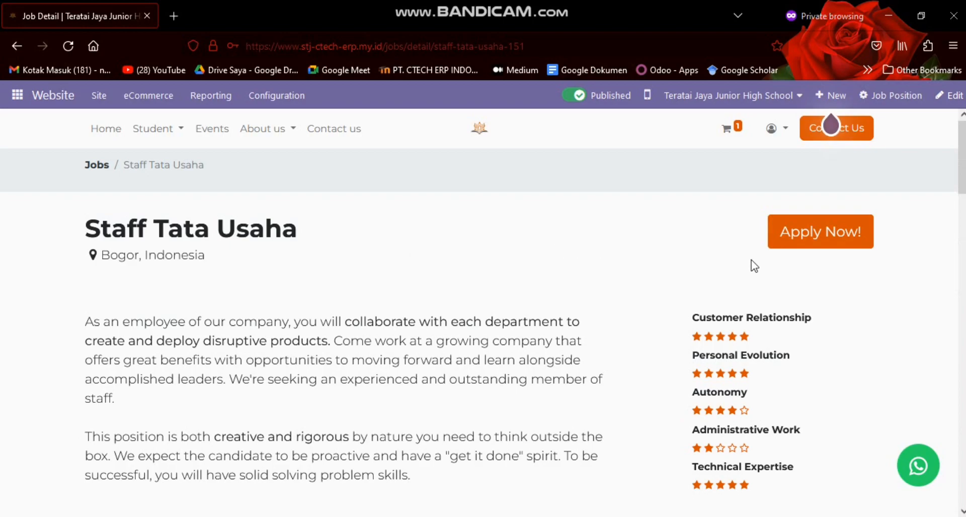
Start an application for the Staff Tata Usaha job and replace the prefilled name with the applicant's name
{"action": "left_click", "coordinate": [800, 245]}
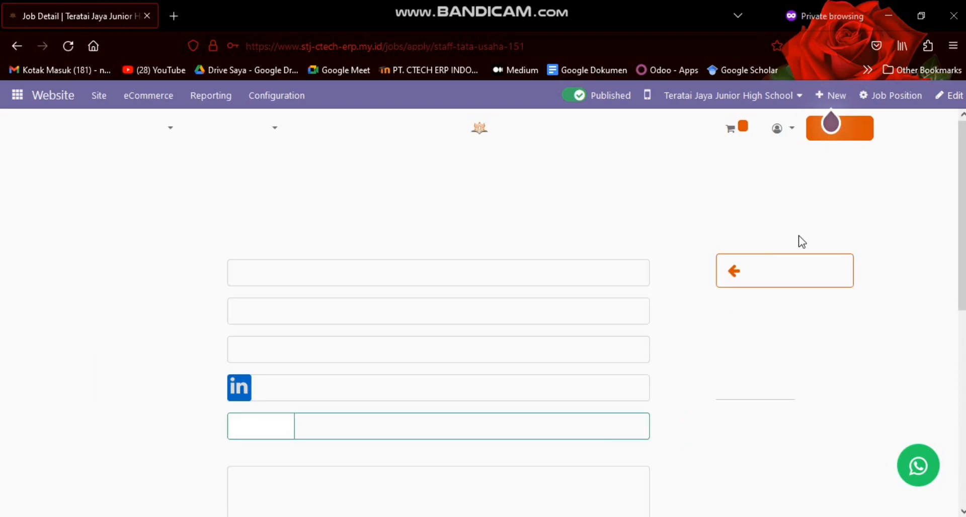
{"action": "left_click", "coordinate": [382, 277]}
{"action": "key", "text": "ctrl+a"}
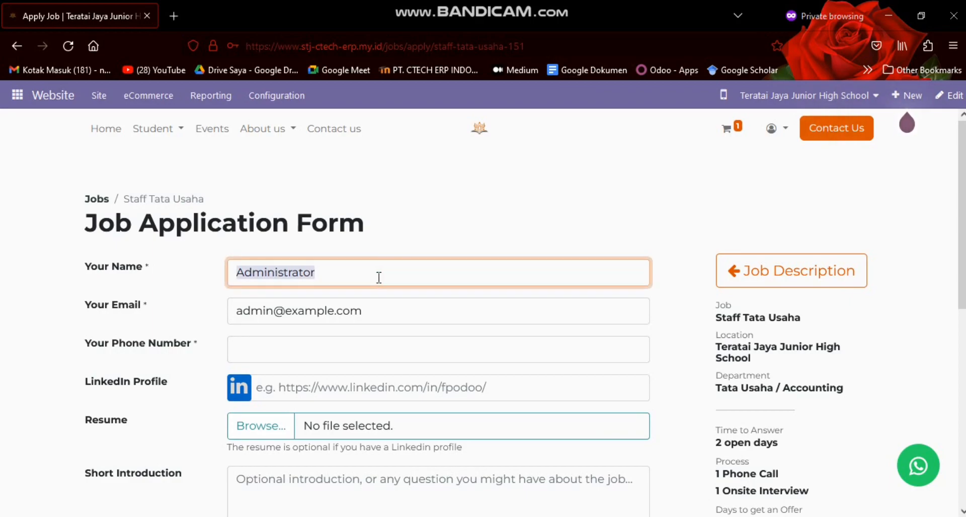
{"action": "key", "text": "BackSpace"}
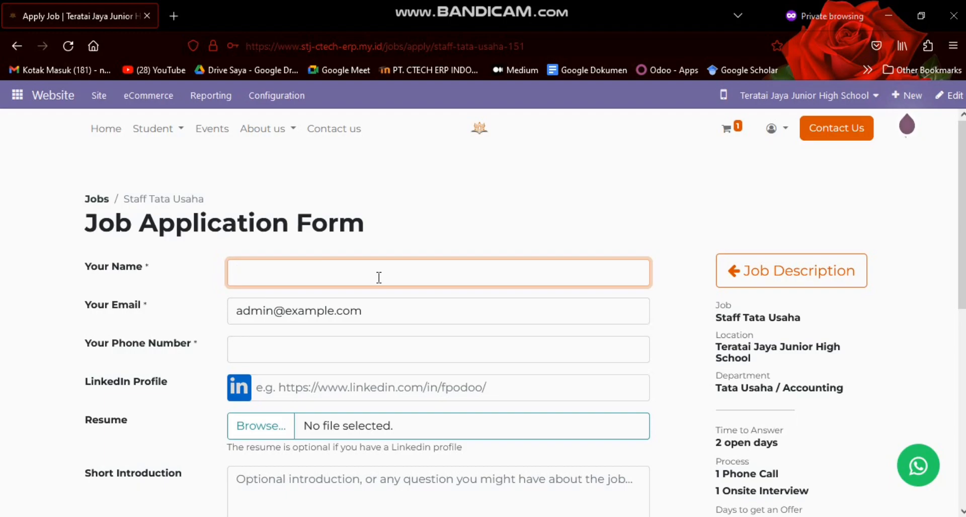
{"action": "type", "text": "Nana"}
Replace the prefilled email with the applicant's email address and fill in the applicant's phone number
{"action": "left_click", "coordinate": [404, 314]}
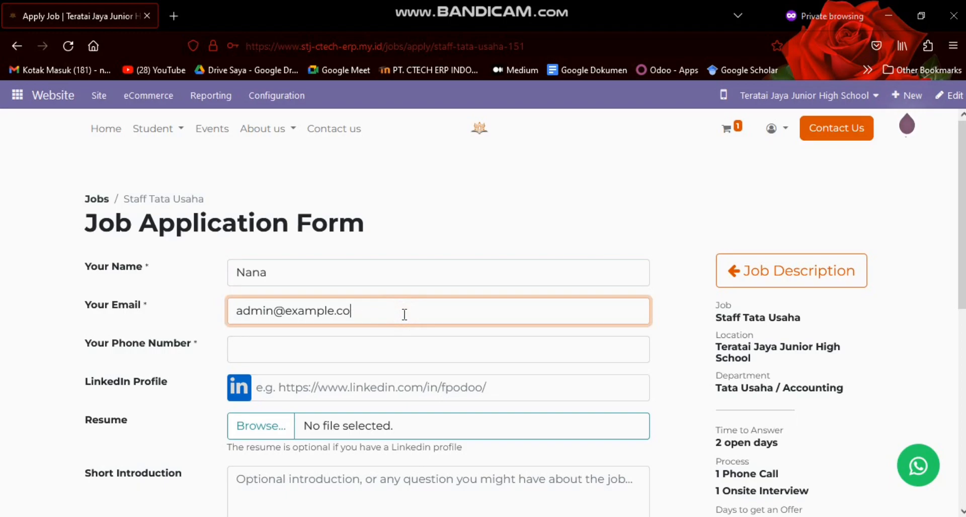
{"action": "key", "text": "BackSpace"}
{"action": "key", "text": "BackSpace"}
{"action": "key", "text": "BackSpace"}
{"action": "key", "text": "BackSpace"}
{"action": "key", "text": "BackSpace"}
{"action": "key", "text": "BackSpace"}
{"action": "key", "text": "BackSpace"}
{"action": "key", "text": "BackSpace"}
{"action": "key", "text": "BackSpace"}
{"action": "key", "text": "BackSpace"}
{"action": "key", "text": "BackSpace"}
{"action": "key", "text": "BackSpace"}
{"action": "key", "text": "BackSpace"}
{"action": "key", "text": "BackSpace"}
{"action": "key", "text": "BackSpace"}
{"action": "key", "text": "BackSpace"}
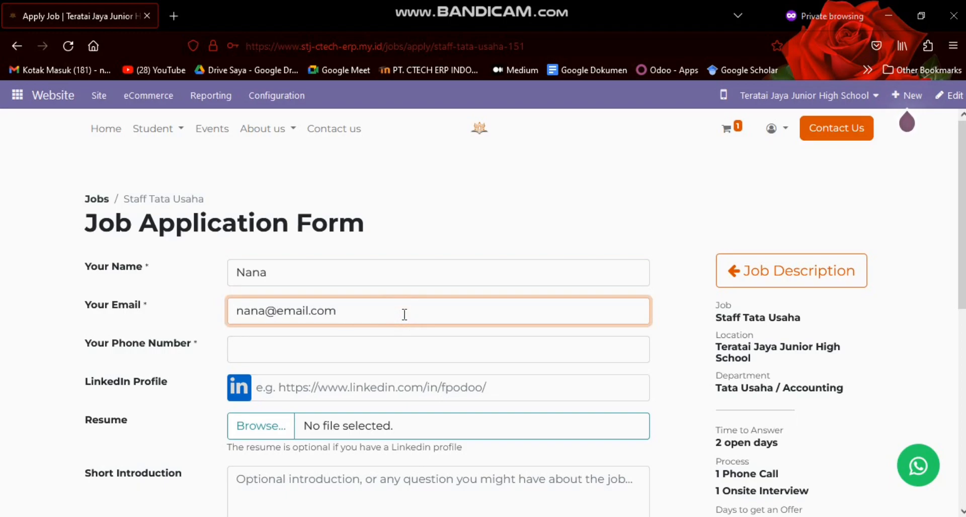
{"action": "key", "text": "Delete"}
{"action": "left_click", "coordinate": [310, 346]}
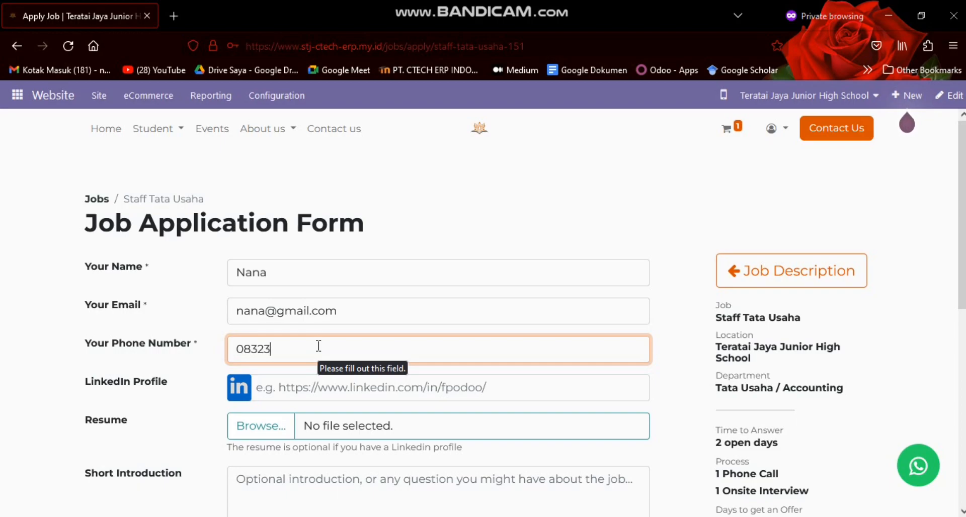
{"action": "type", "text": "4829348"}
Attach the PDF file Report Layout Preview from the Downloads folder as the applicant's resume
{"action": "left_click", "coordinate": [325, 386]}
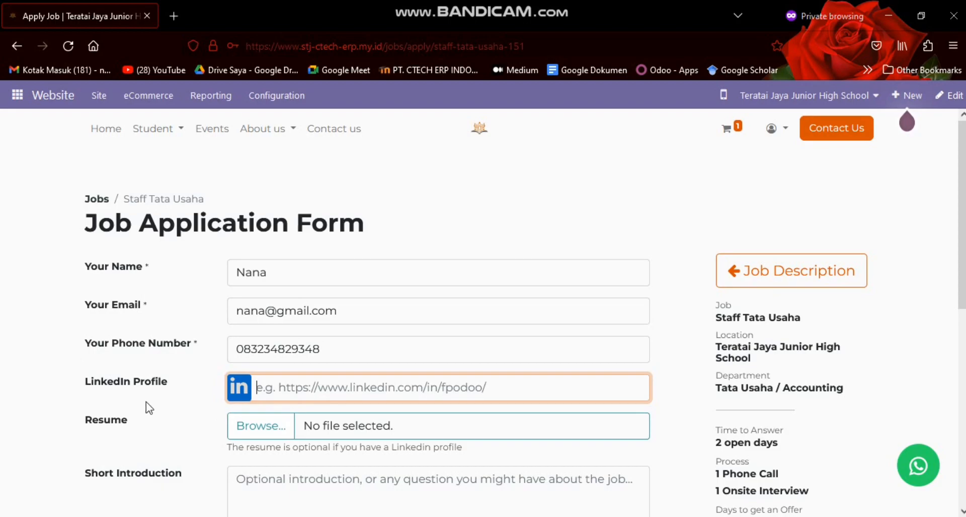
{"action": "scroll", "coordinate": [91, 382], "scroll_direction": "down", "scroll_amount": 3}
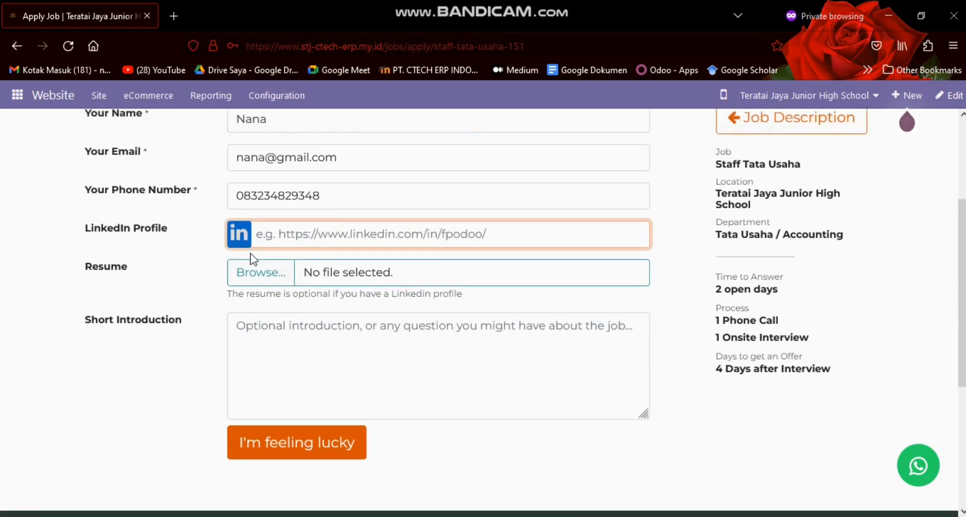
{"action": "left_click", "coordinate": [281, 274]}
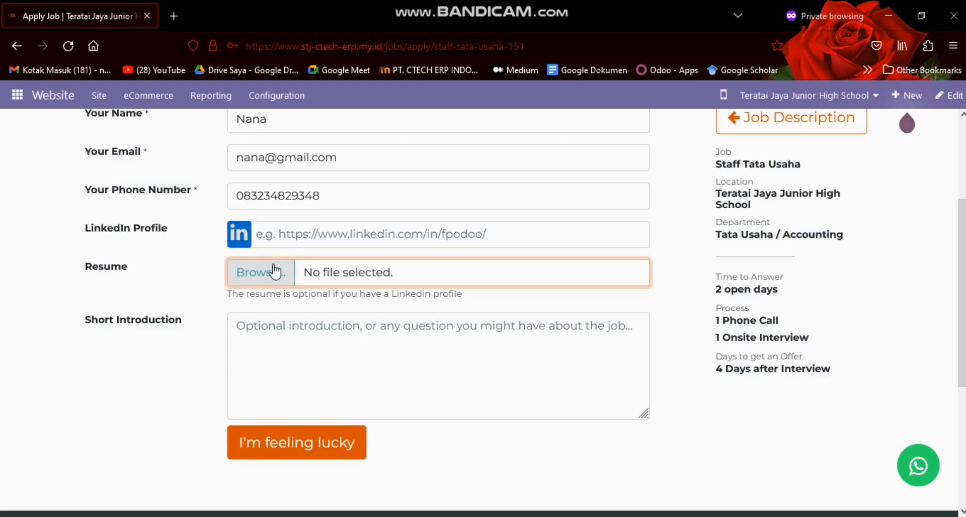
{"action": "left_click", "coordinate": [234, 274]}
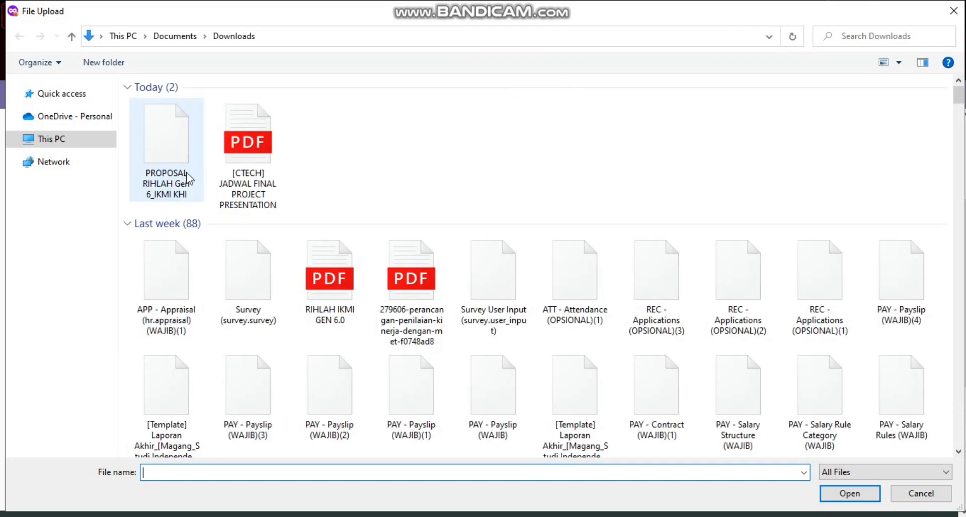
{"action": "scroll", "coordinate": [760, 203], "scroll_direction": "down", "scroll_amount": 5}
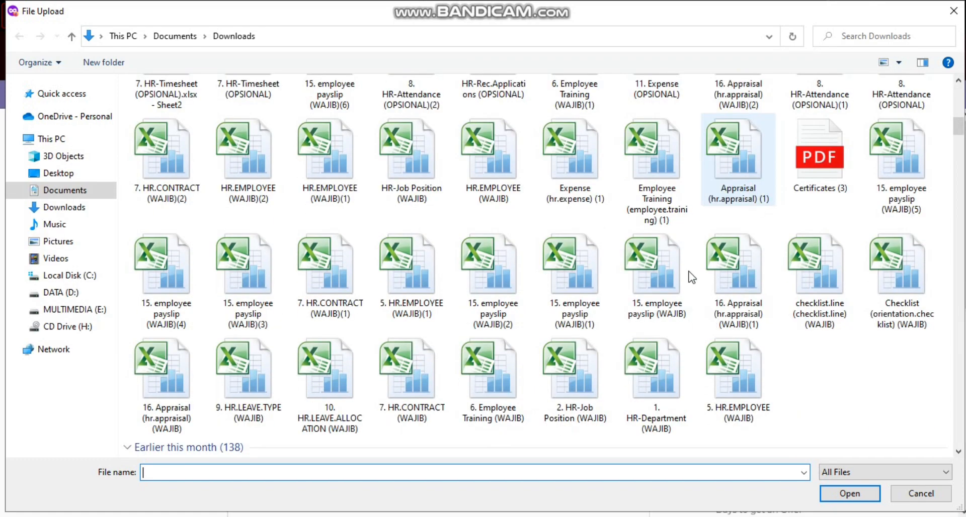
{"action": "scroll", "coordinate": [692, 277], "scroll_direction": "down", "scroll_amount": 5}
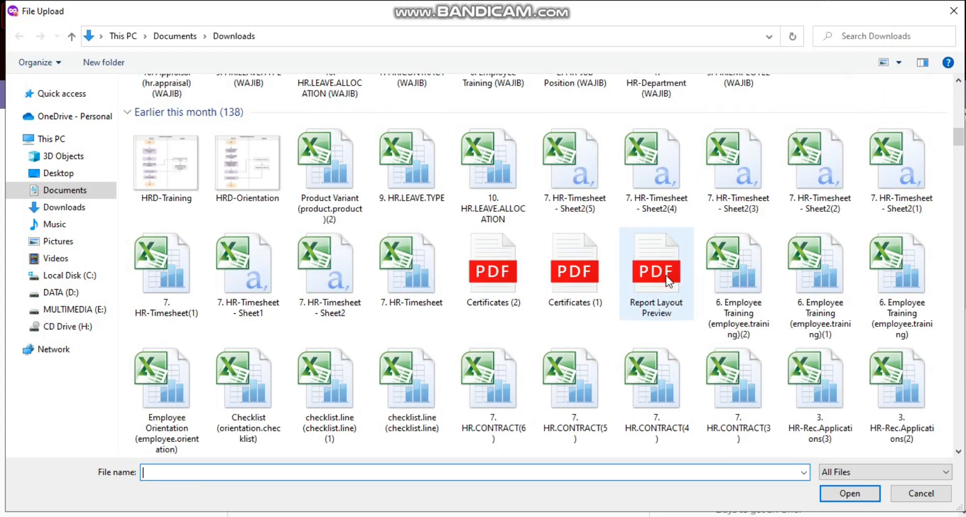
{"action": "left_click", "coordinate": [668, 280]}
{"action": "left_click", "coordinate": [850, 494]}
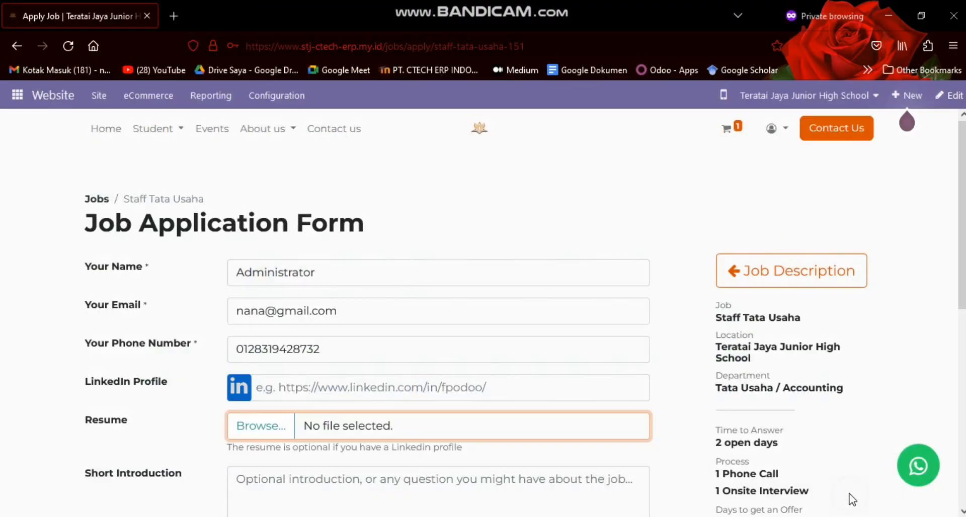
Write a short introduction in Indonesian giving the applicant's name and "lulusan harvard dengan ipk 39.9"
{"action": "scroll", "coordinate": [362, 352], "scroll_direction": "down", "scroll_amount": 2}
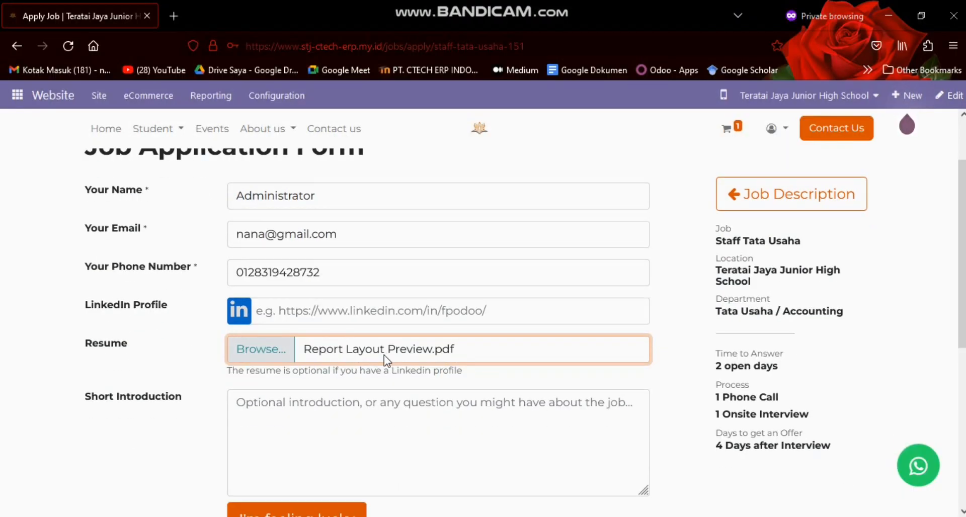
{"action": "left_click", "coordinate": [309, 407]}
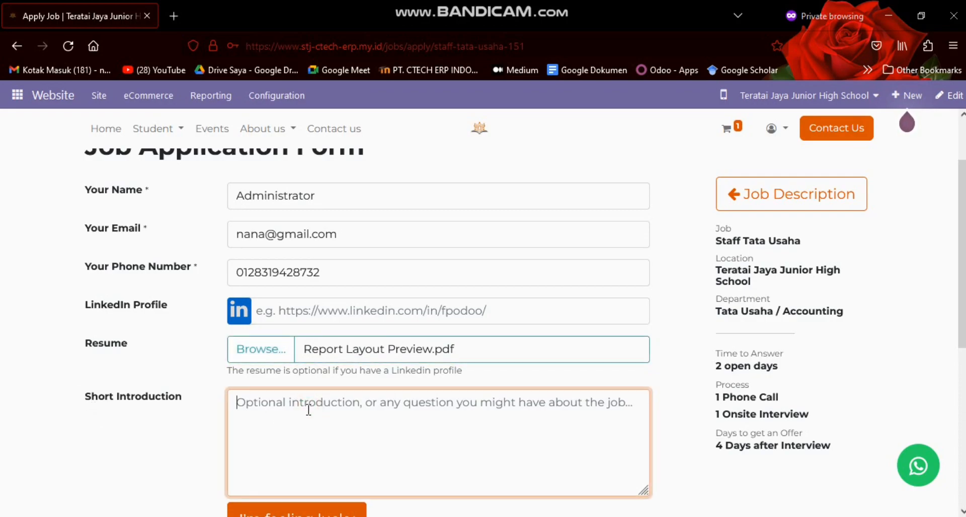
{"action": "type", "text": "saya nana lulusan harvard"}
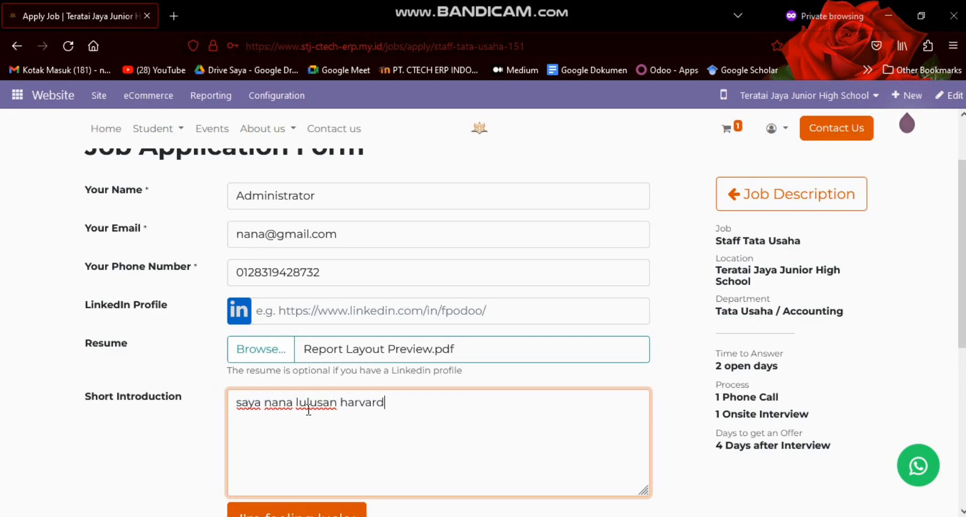
{"action": "type", "text": "engan ip"}
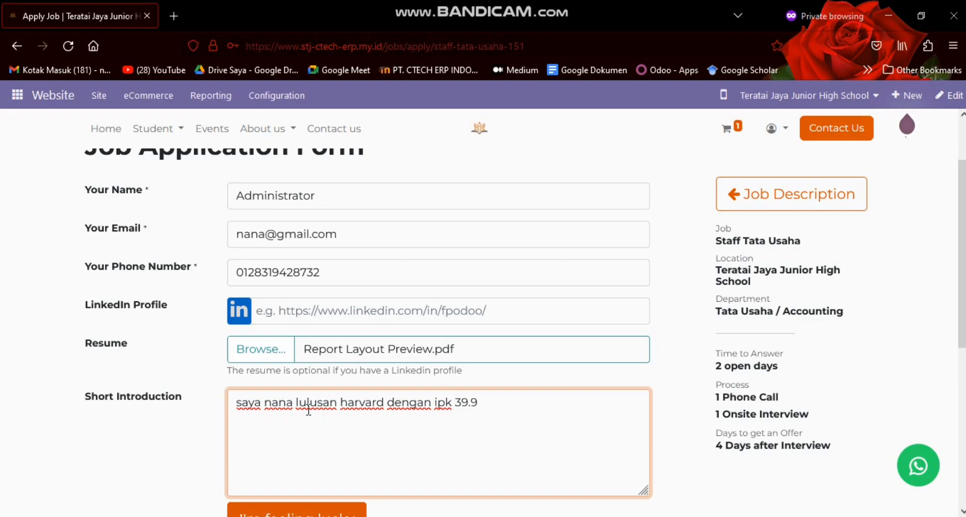
Finish the short introduction with "besar harapan saya untuk diterima di perusahaan bapak/ibu." and submit the application
{"action": "type", "text": "k 39.9 besar harapan saya untu"}
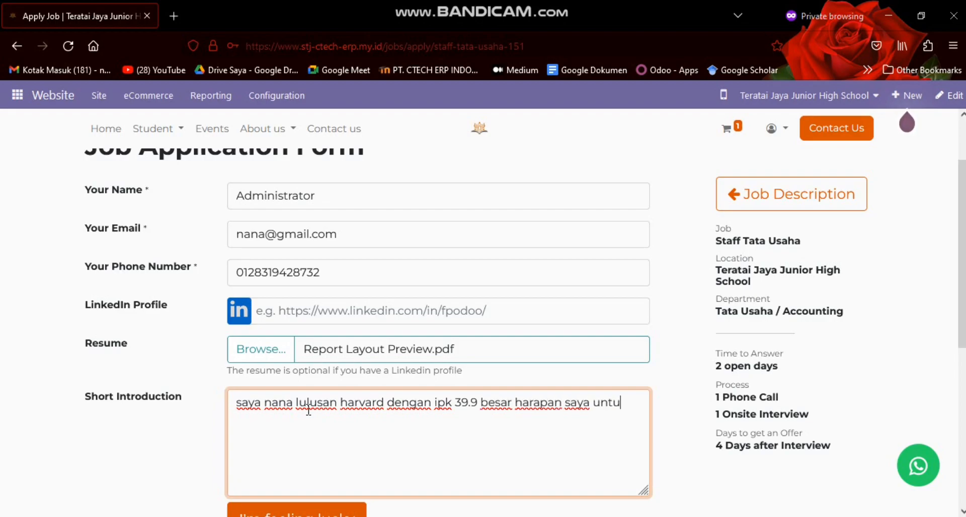
{"action": "type", "text": "k diterima di perusahaan bapak"}
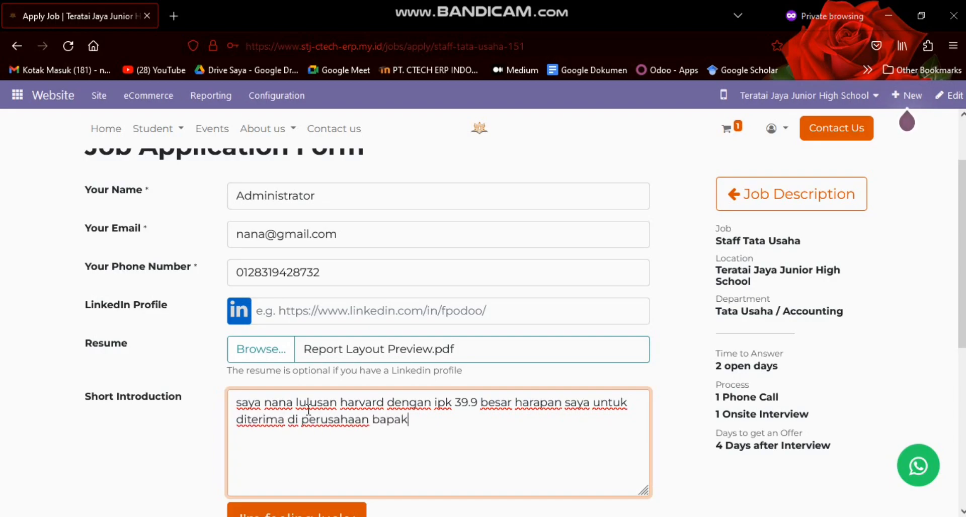
{"action": "type", "text": "/ibu."}
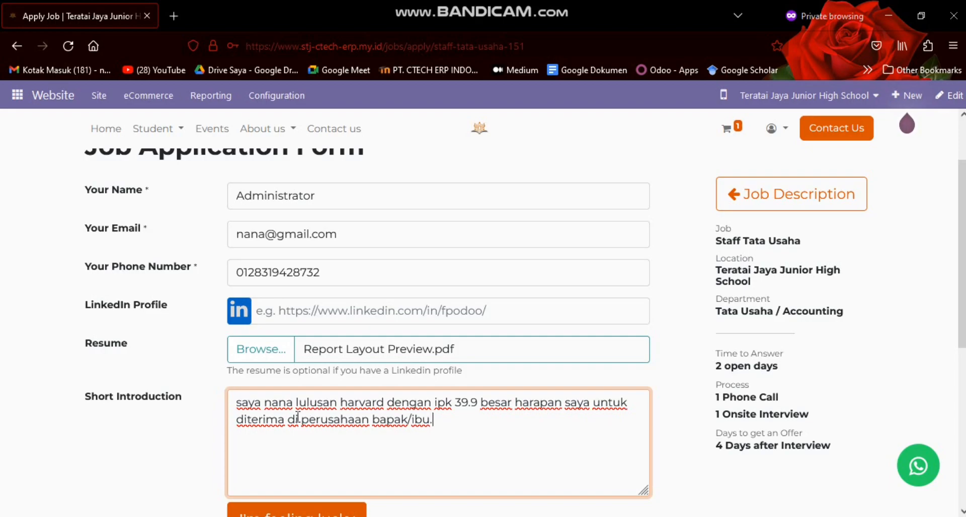
{"action": "scroll", "coordinate": [255, 392], "scroll_direction": "down", "scroll_amount": 3}
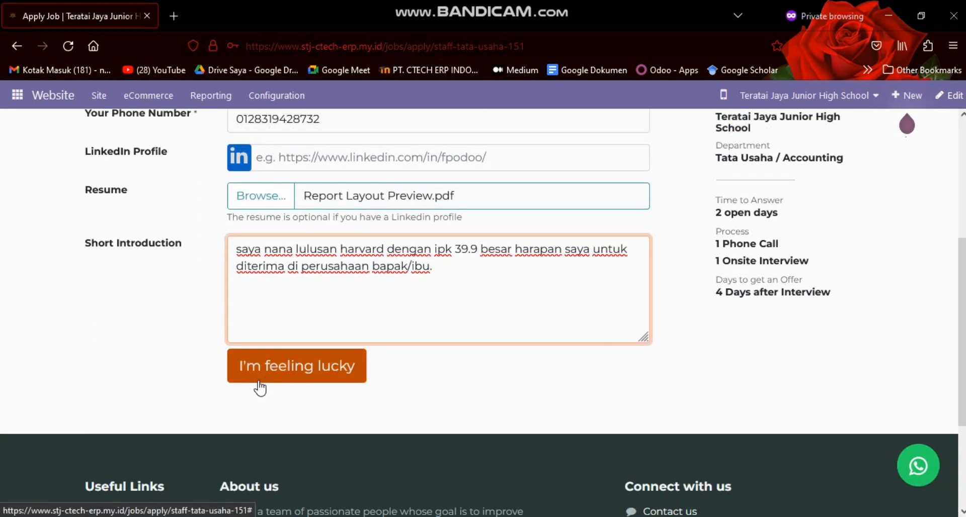
{"action": "left_click", "coordinate": [269, 371]}
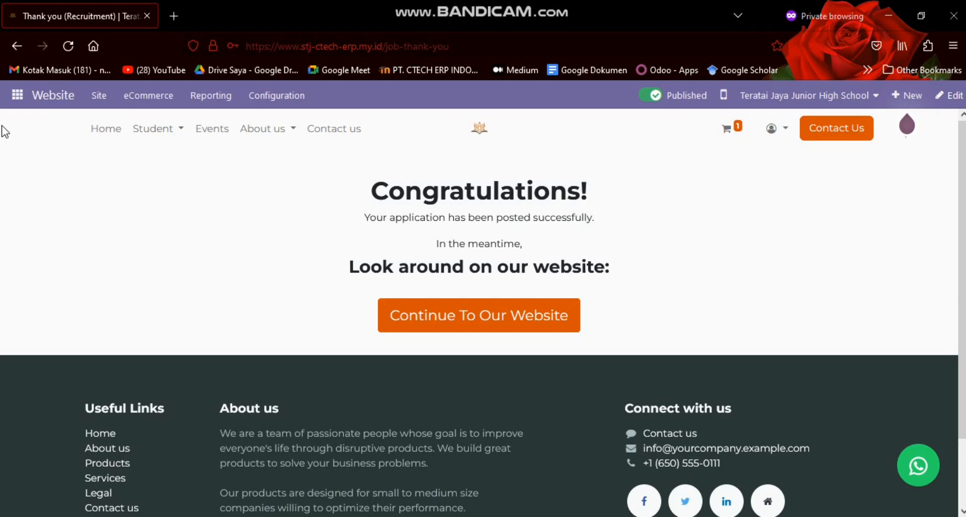
Switch to the Recruitment app and open the list of all applications
{"action": "left_click", "coordinate": [17, 95]}
{"action": "scroll", "coordinate": [36, 232], "scroll_direction": "down", "scroll_amount": 5}
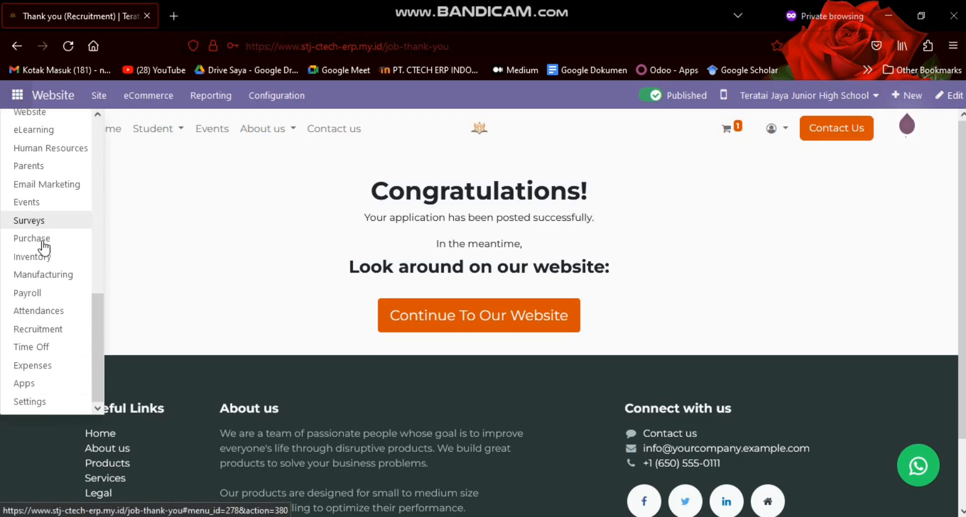
{"action": "left_click", "coordinate": [46, 329]}
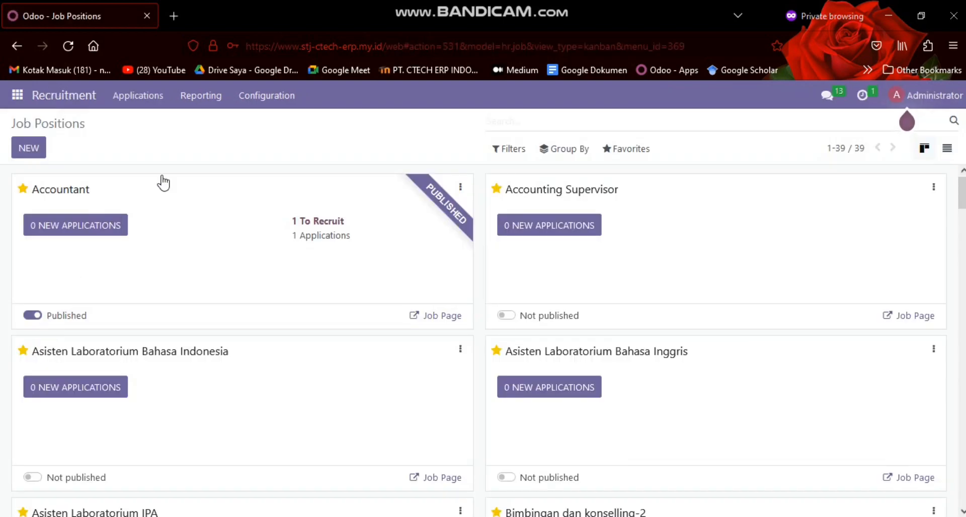
{"action": "left_click", "coordinate": [149, 98]}
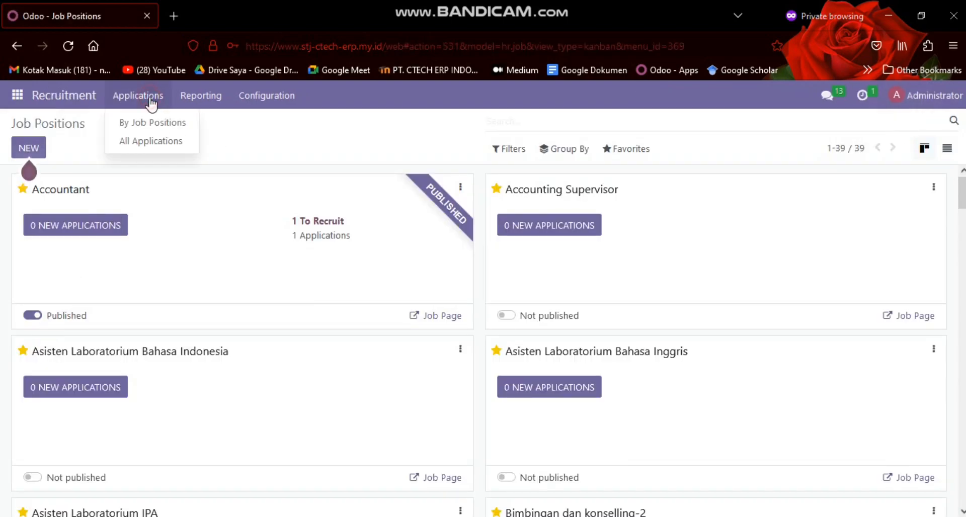
{"action": "left_click", "coordinate": [133, 142]}
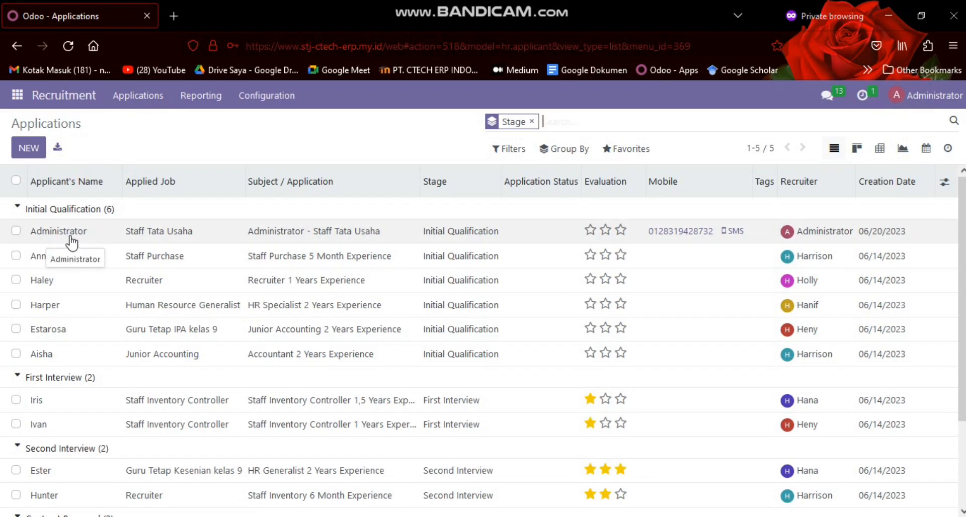
Open the Staff Tata Usaha application in Initial Qualification and replace Administrator with the applicant's real name
{"action": "scroll", "coordinate": [93, 243], "scroll_direction": "down", "scroll_amount": 2}
{"action": "scroll", "coordinate": [94, 245], "scroll_direction": "up", "scroll_amount": 1}
{"action": "scroll", "coordinate": [95, 245], "scroll_direction": "up", "scroll_amount": 1}
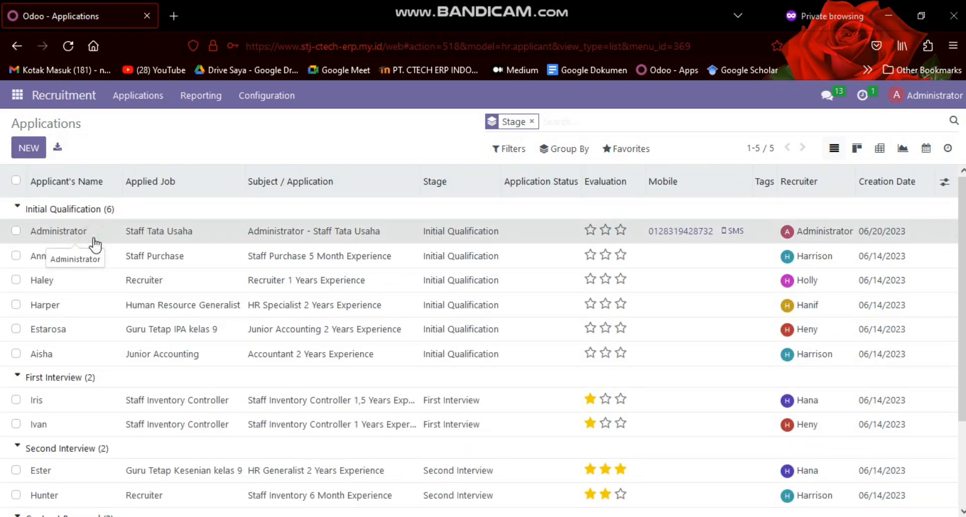
{"action": "left_click", "coordinate": [94, 245]}
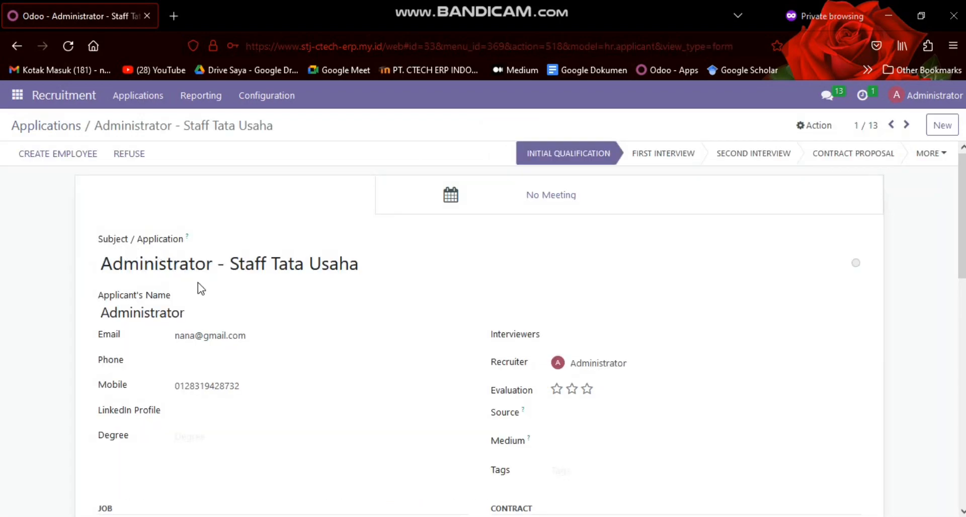
{"action": "scroll", "coordinate": [213, 306], "scroll_direction": "down", "scroll_amount": 2}
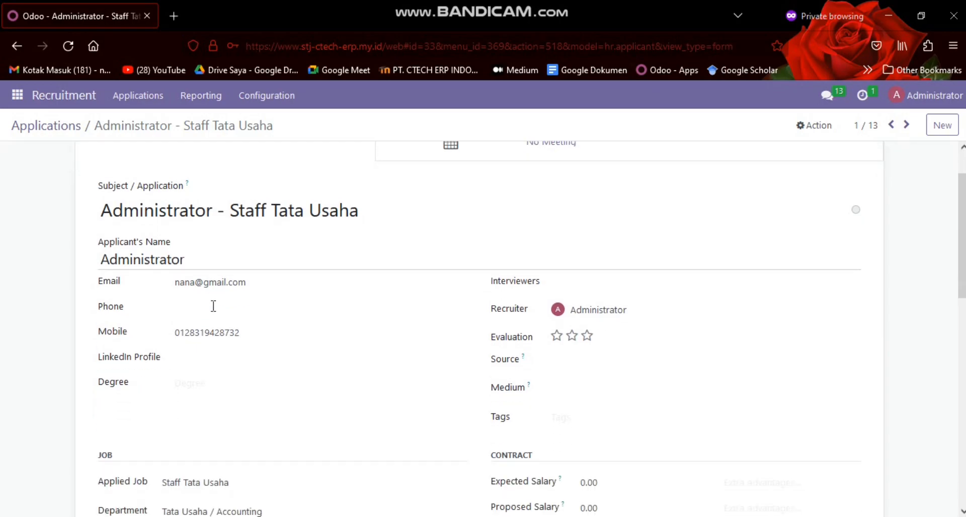
{"action": "scroll", "coordinate": [215, 278], "scroll_direction": "up", "scroll_amount": 2}
{"action": "left_click_drag", "start_coordinate": [205, 314], "coordinate": [84, 313]}
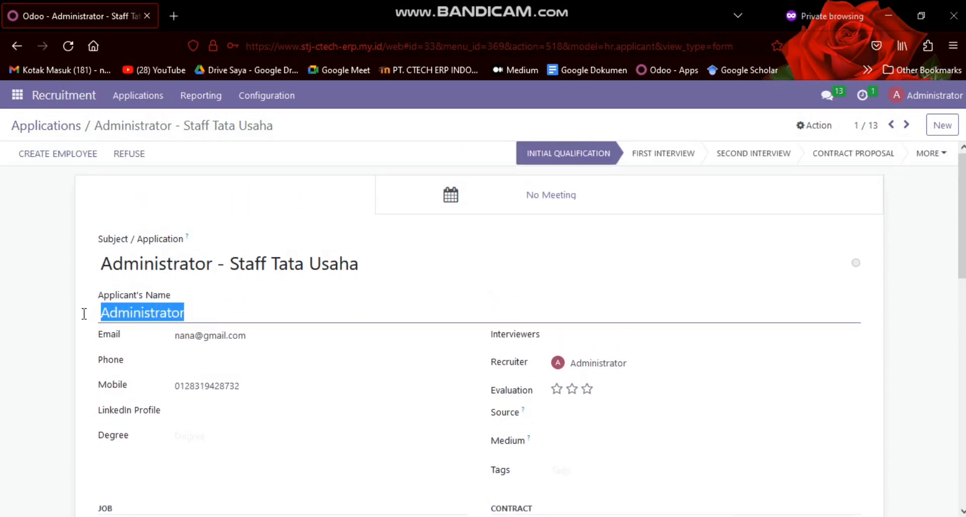
{"action": "type", "text": "Nana"}
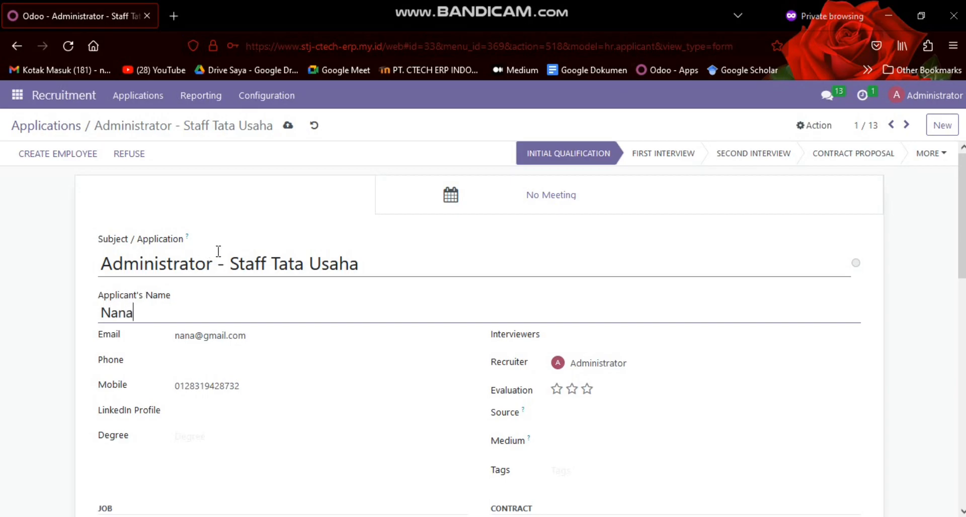
Shorten the application's subject to Staff Tata Usaha and save the record
{"action": "left_click", "coordinate": [220, 261]}
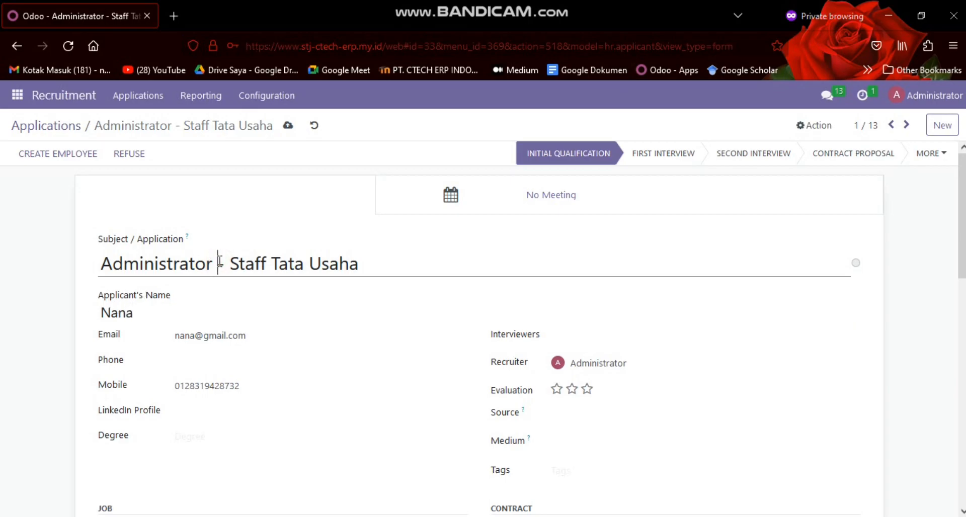
{"action": "key", "text": "BackSpace"}
{"action": "key", "text": "BackSpace"}
{"action": "key", "text": "BackSpace"}
{"action": "key", "text": "BackSpace"}
{"action": "key", "text": "BackSpace"}
{"action": "key", "text": "BackSpace"}
{"action": "key", "text": "BackSpace"}
{"action": "key", "text": "BackSpace"}
{"action": "key", "text": "BackSpace"}
{"action": "key", "text": "BackSpace"}
{"action": "key", "text": "BackSpace"}
{"action": "key", "text": "BackSpace"}
{"action": "key", "text": "BackSpace"}
{"action": "key", "text": "BackSpace"}
{"action": "key", "text": "BackSpace"}
{"action": "key", "text": "BackSpace"}
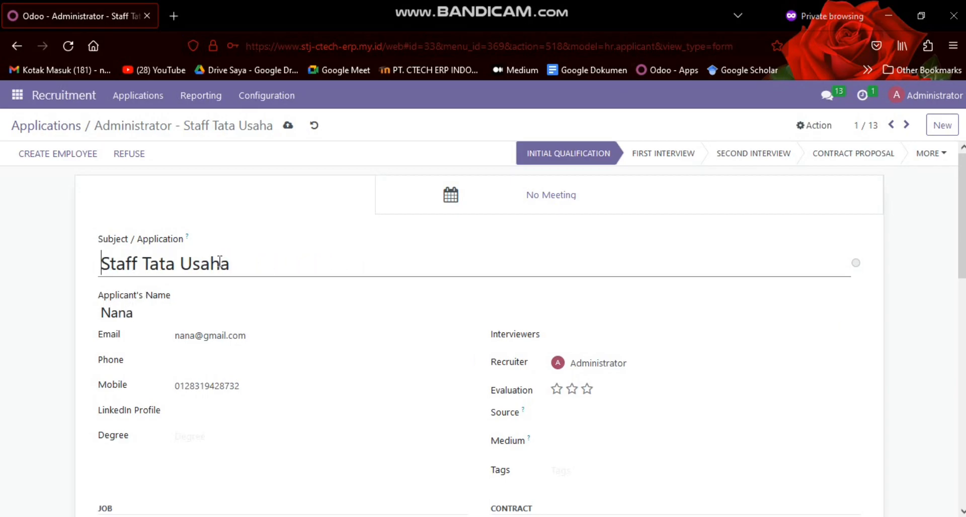
{"action": "left_click", "coordinate": [289, 126]}
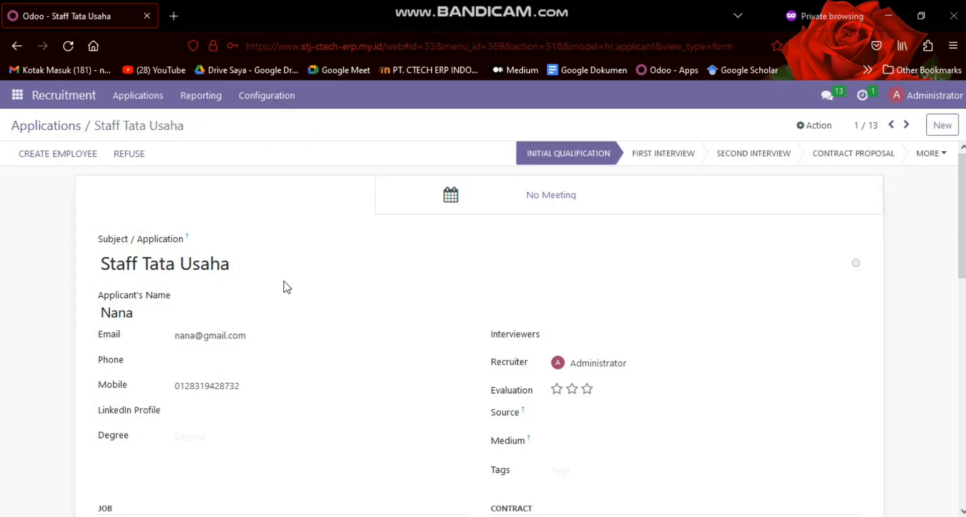
Examine the application's contact details, job information, application summary, skills and attached files
{"action": "scroll", "coordinate": [282, 287], "scroll_direction": "down", "scroll_amount": 5}
{"action": "scroll", "coordinate": [323, 290], "scroll_direction": "up", "scroll_amount": 6}
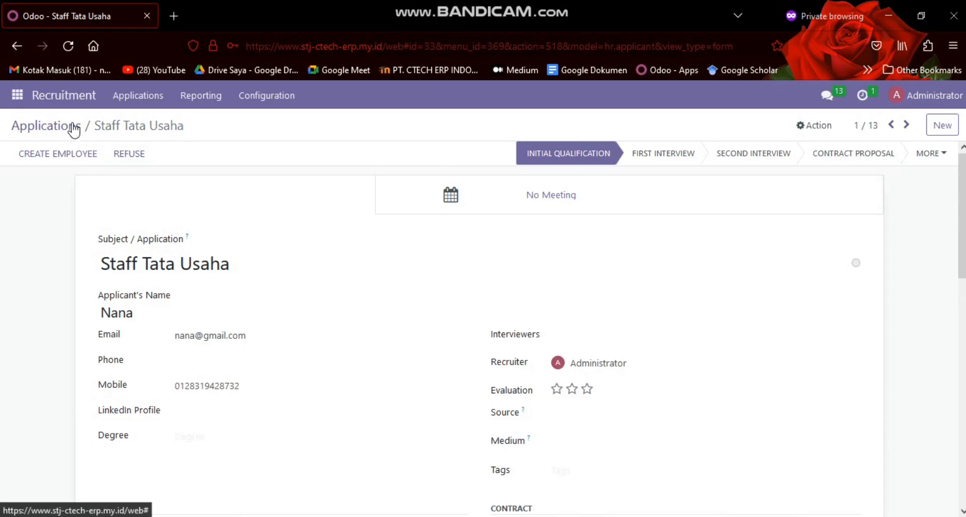
{"action": "scroll", "coordinate": [245, 263], "scroll_direction": "down", "scroll_amount": 2}
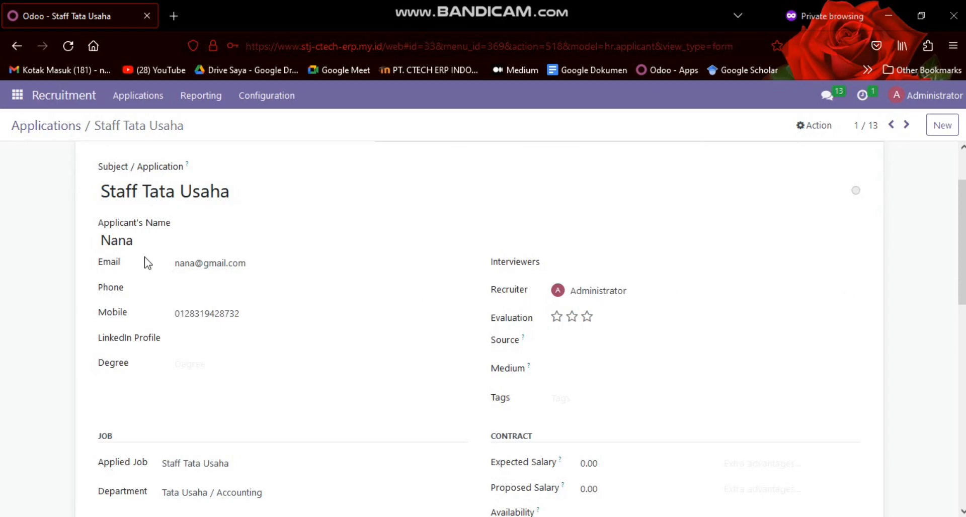
{"action": "scroll", "coordinate": [159, 261], "scroll_direction": "down", "scroll_amount": 2}
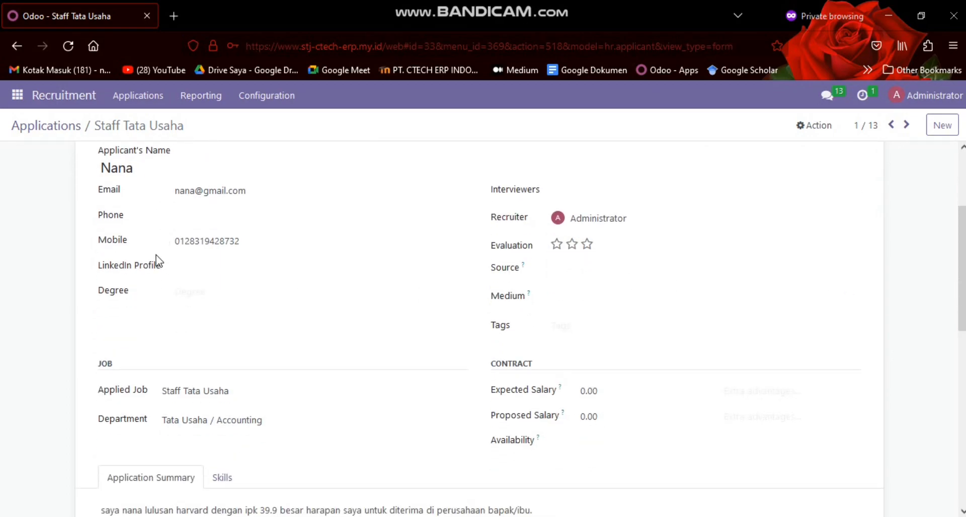
{"action": "scroll", "coordinate": [220, 253], "scroll_direction": "down", "scroll_amount": 2}
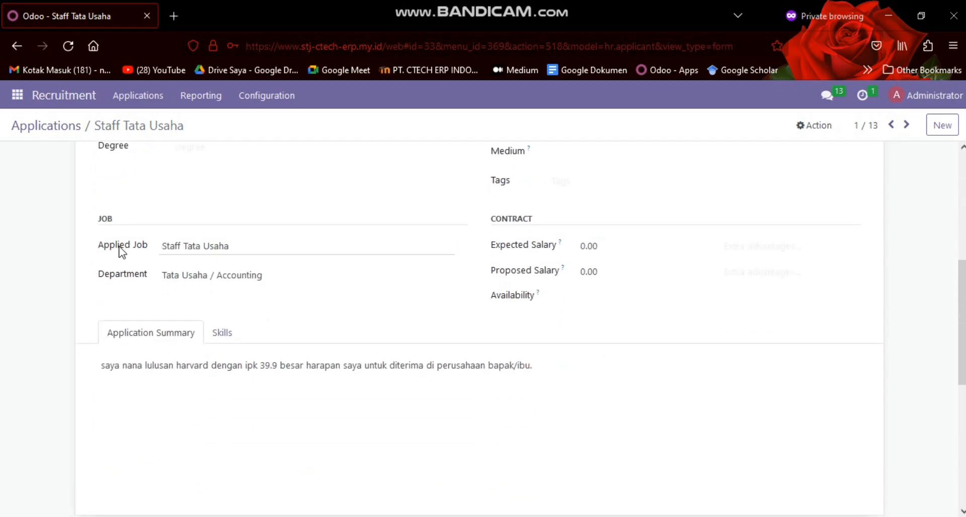
{"action": "scroll", "coordinate": [183, 295], "scroll_direction": "down", "scroll_amount": 2}
{"action": "scroll", "coordinate": [336, 282], "scroll_direction": "up", "scroll_amount": 2}
{"action": "left_click", "coordinate": [222, 333]}
{"action": "left_click", "coordinate": [191, 335]}
{"action": "left_click", "coordinate": [230, 326]}
{"action": "scroll", "coordinate": [769, 327], "scroll_direction": "down", "scroll_amount": 2}
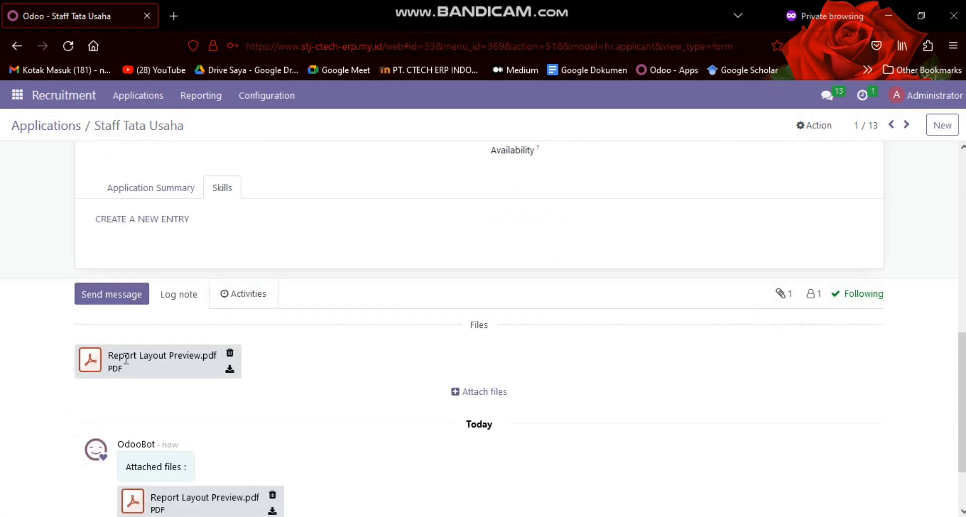
{"action": "scroll", "coordinate": [141, 358], "scroll_direction": "down", "scroll_amount": 1}
{"action": "scroll", "coordinate": [149, 352], "scroll_direction": "up", "scroll_amount": 6}
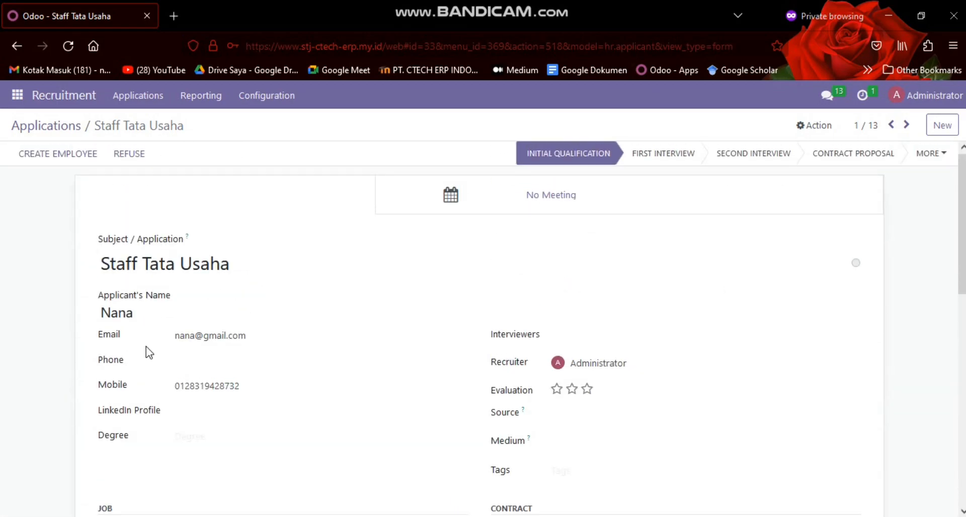
Show all applications as a kanban board by stage and open the Staff Purchase application under Initial Qualification
{"action": "left_click", "coordinate": [59, 129]}
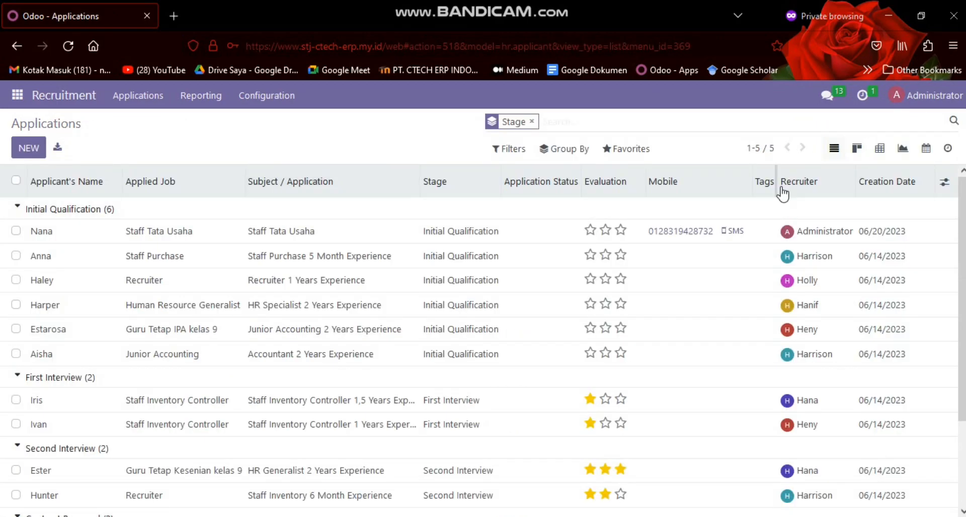
{"action": "left_click", "coordinate": [856, 148]}
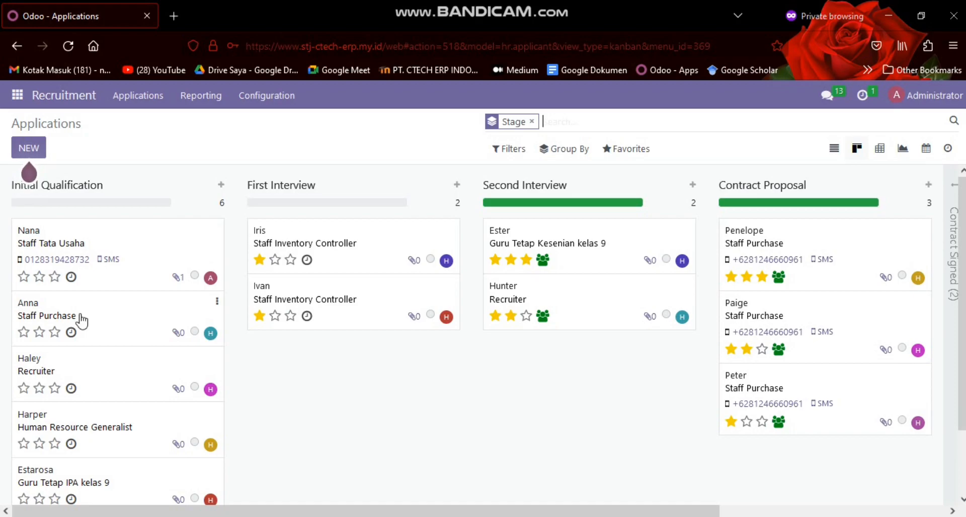
{"action": "scroll", "coordinate": [81, 322], "scroll_direction": "down", "scroll_amount": 3}
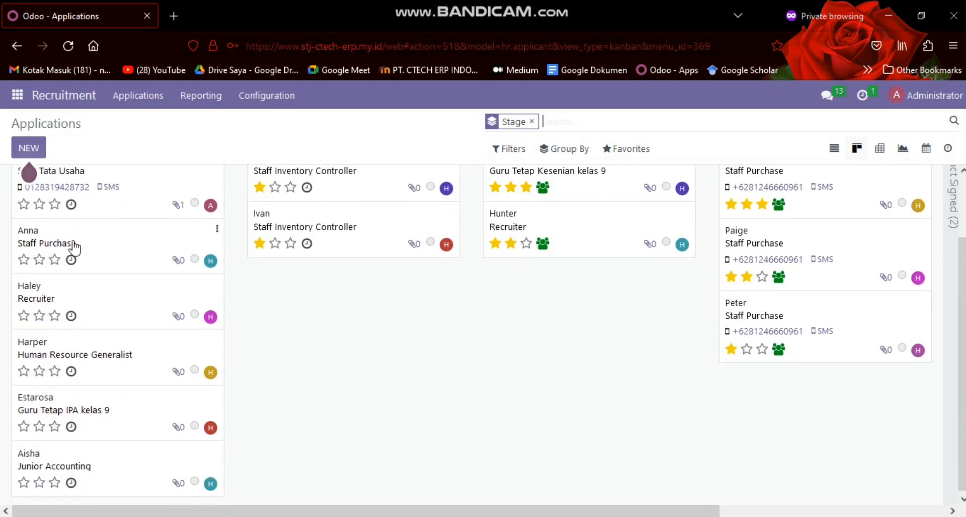
{"action": "left_click_drag", "start_coordinate": [44, 346], "coordinate": [49, 289]}
{"action": "left_click", "coordinate": [106, 252]}
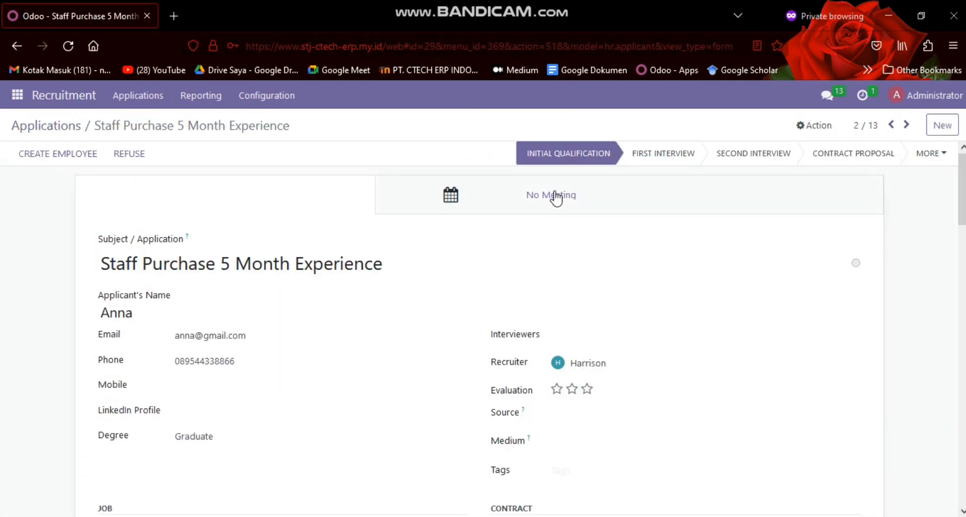
Open the applicant's meeting calendar and start a new event on June 21, 2023 in the full event form
{"action": "left_click", "coordinate": [555, 196]}
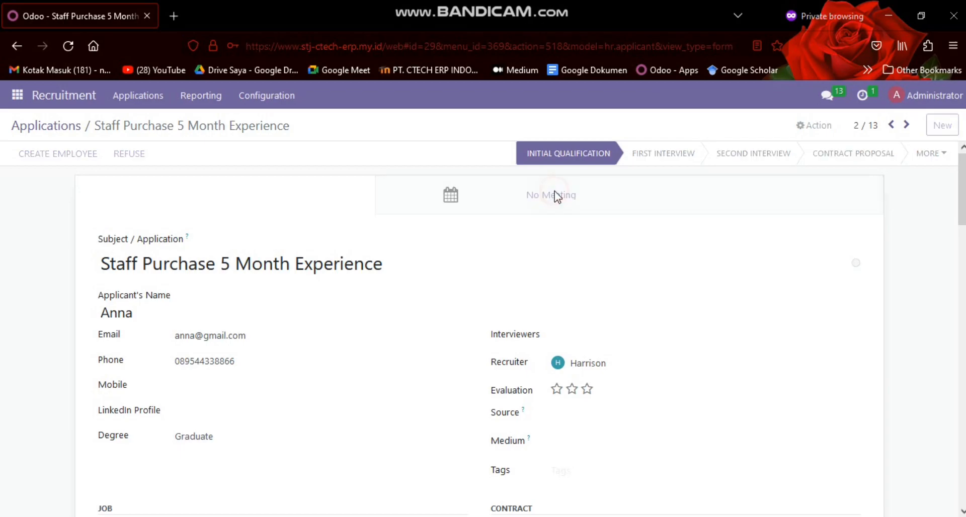
{"action": "left_click", "coordinate": [180, 147]}
{"action": "left_click", "coordinate": [193, 208]}
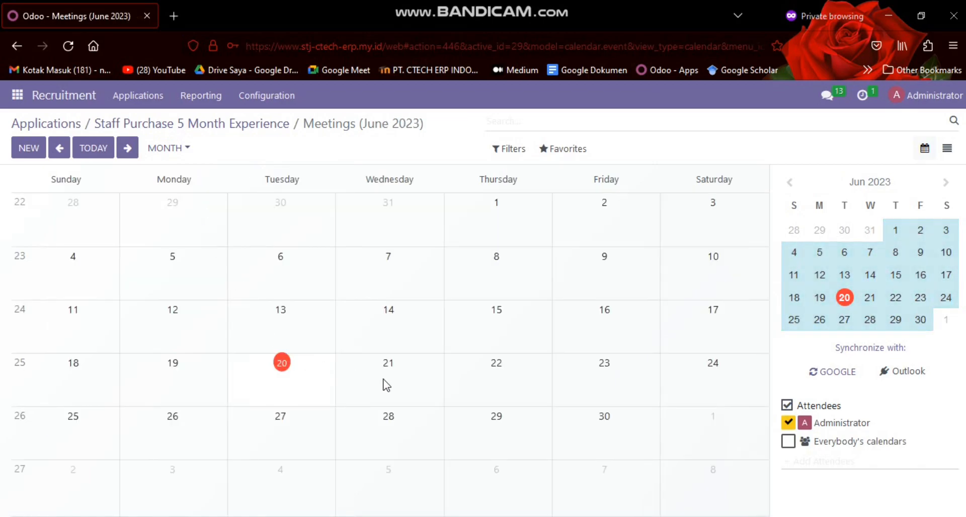
{"action": "left_click", "coordinate": [384, 263]}
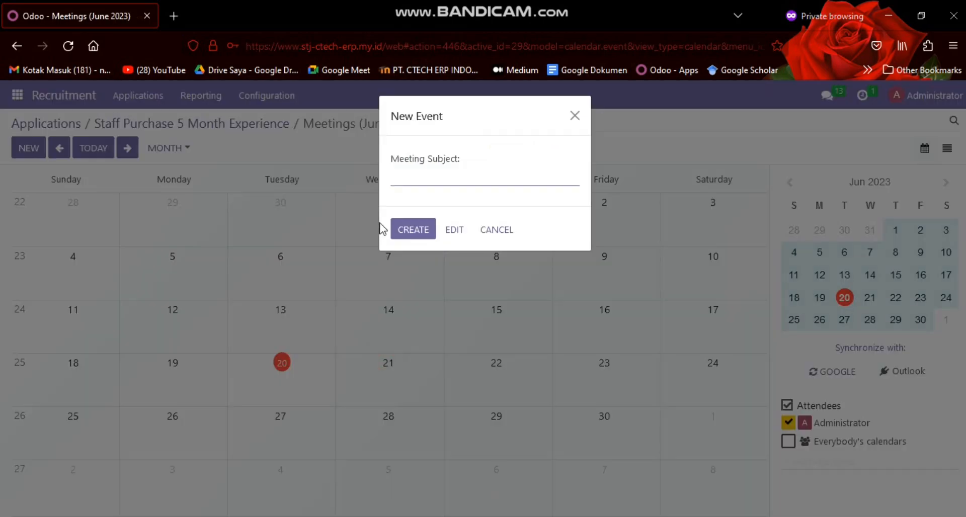
{"action": "left_click", "coordinate": [449, 235]}
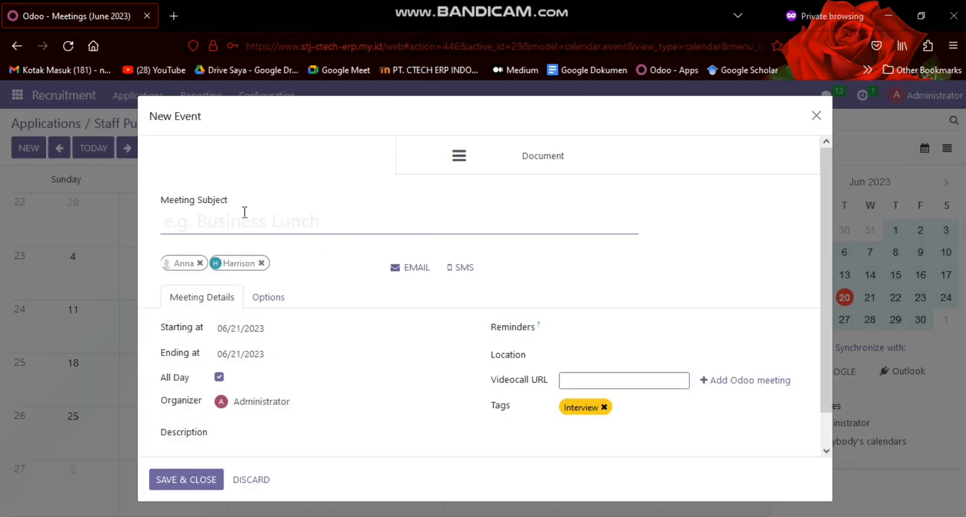
Enter "first Interview" as the meeting subject and check the available organizers, keeping Administrator
{"action": "type", "text": "first In"}
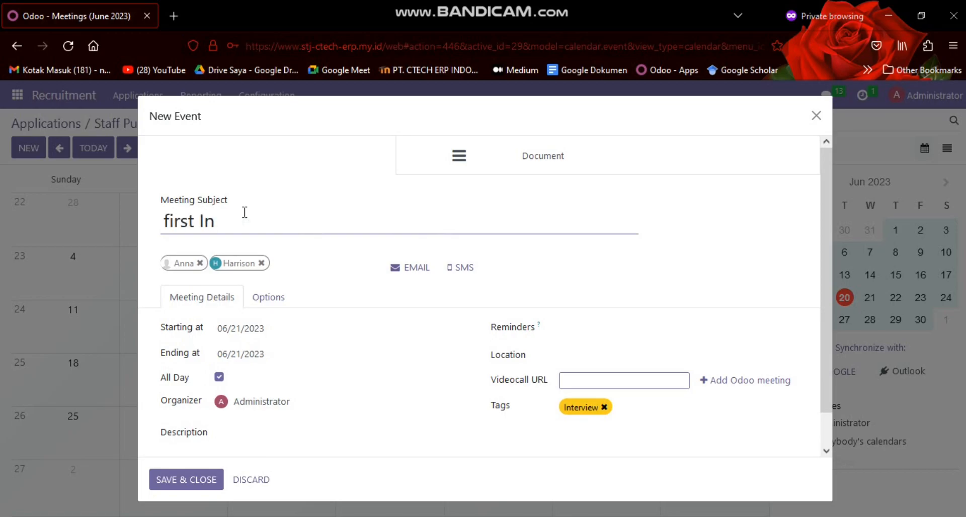
{"action": "type", "text": "terview"}
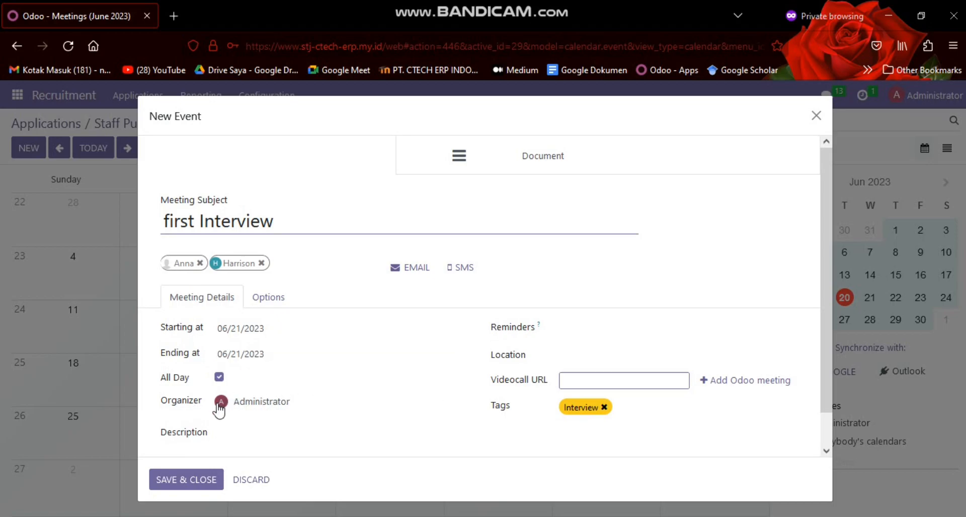
{"action": "left_click", "coordinate": [289, 406]}
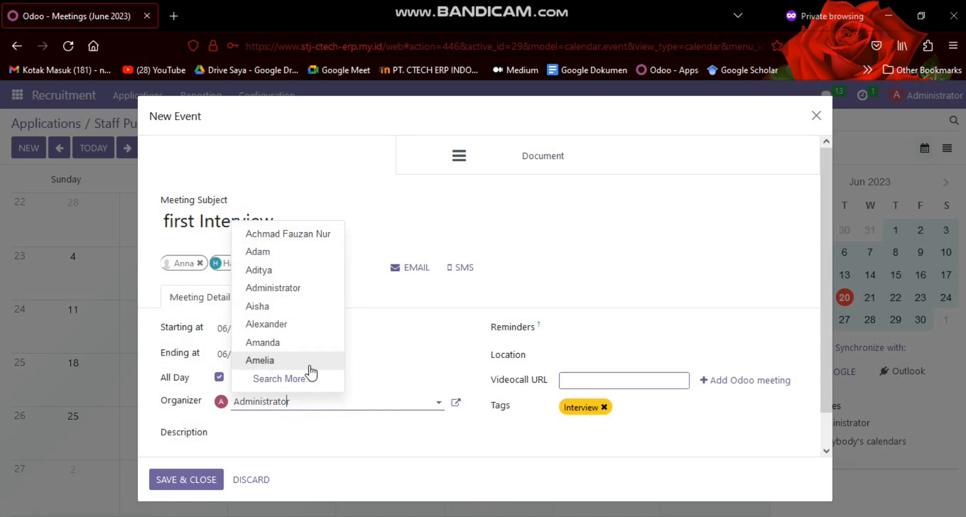
{"action": "left_click", "coordinate": [368, 425]}
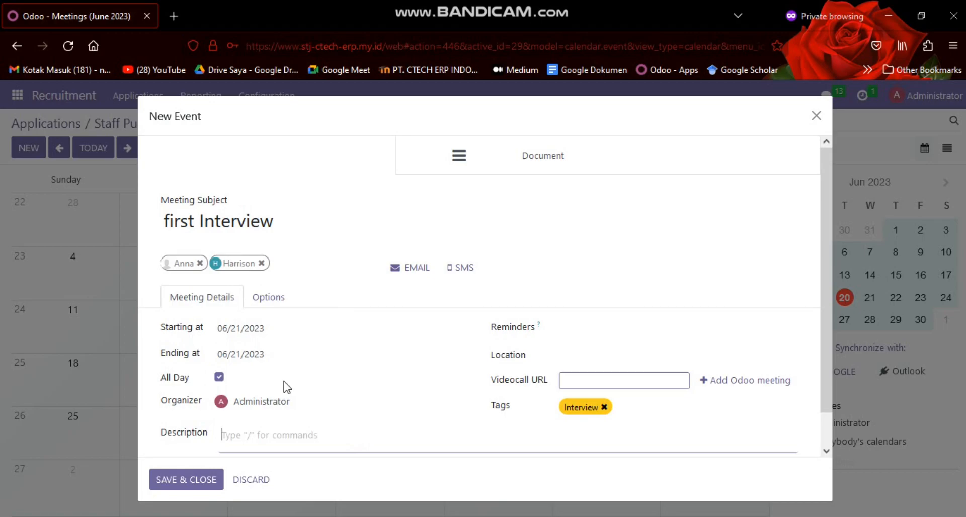
Email the default event update to the meeting attendees and add an Odoo video meeting link to the event
{"action": "left_click", "coordinate": [418, 272]}
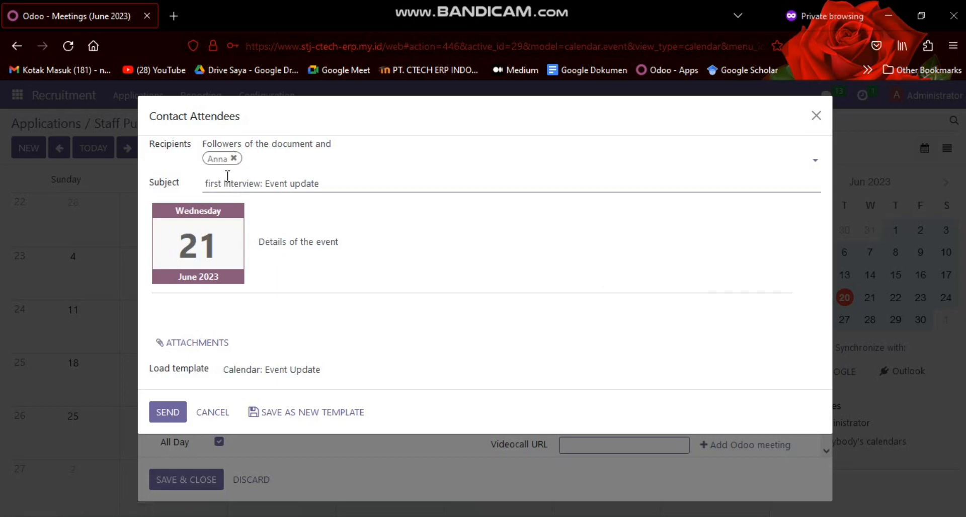
{"action": "left_click", "coordinate": [170, 412]}
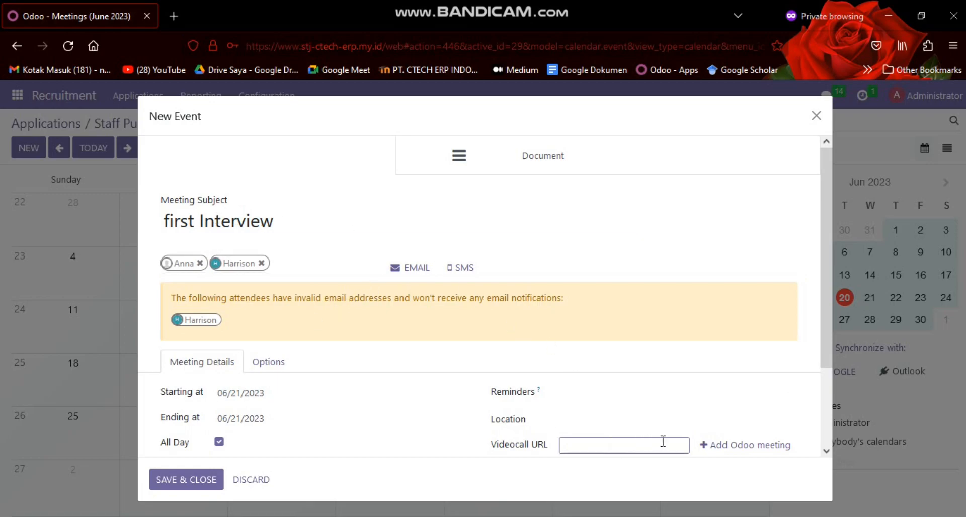
{"action": "left_click_drag", "start_coordinate": [822, 348], "coordinate": [827, 432]}
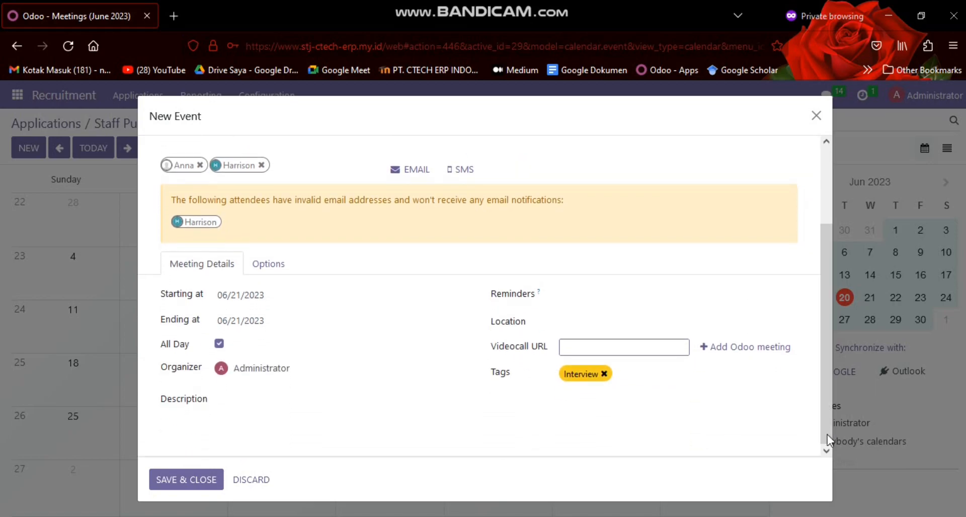
{"action": "left_click", "coordinate": [736, 352]}
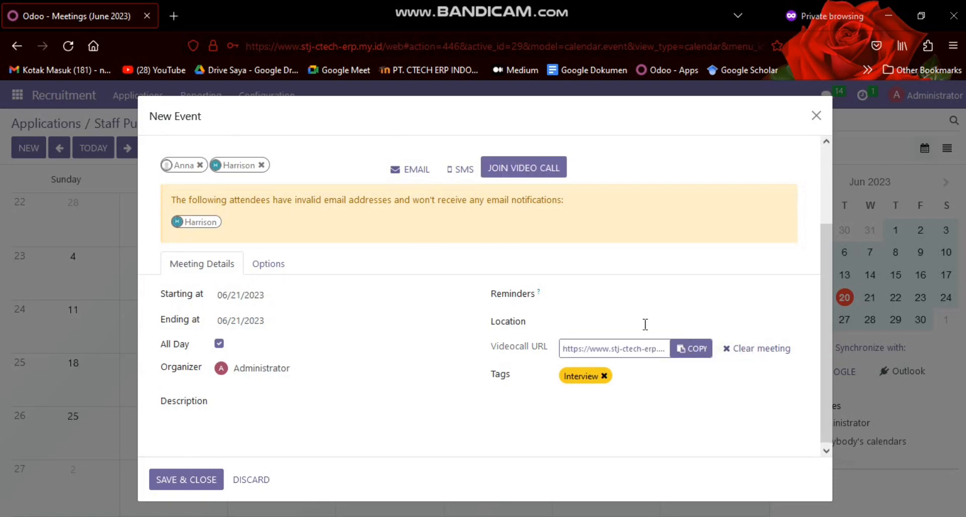
Set the meeting location to "kantor teratai jaya highschool" and save the interview event
{"action": "left_click", "coordinate": [628, 321]}
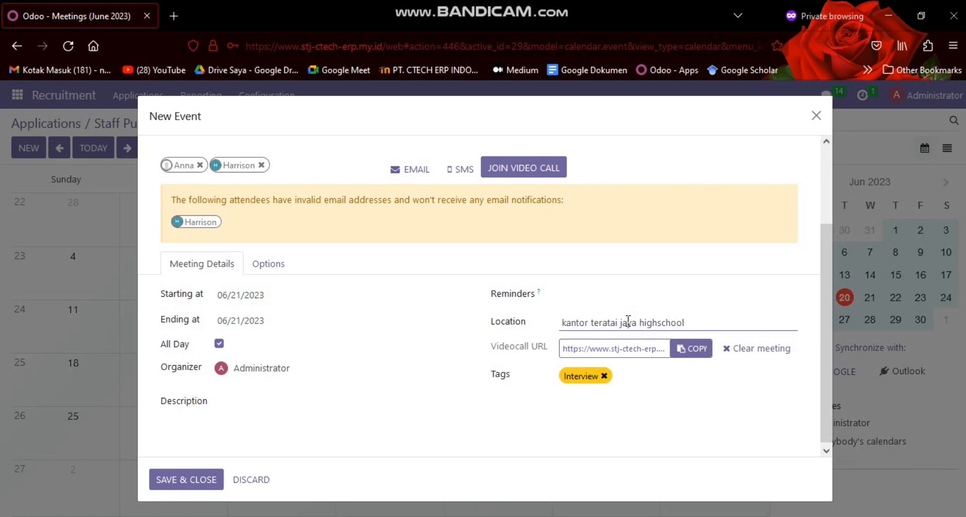
{"action": "scroll", "coordinate": [277, 353], "scroll_direction": "down", "scroll_amount": 1}
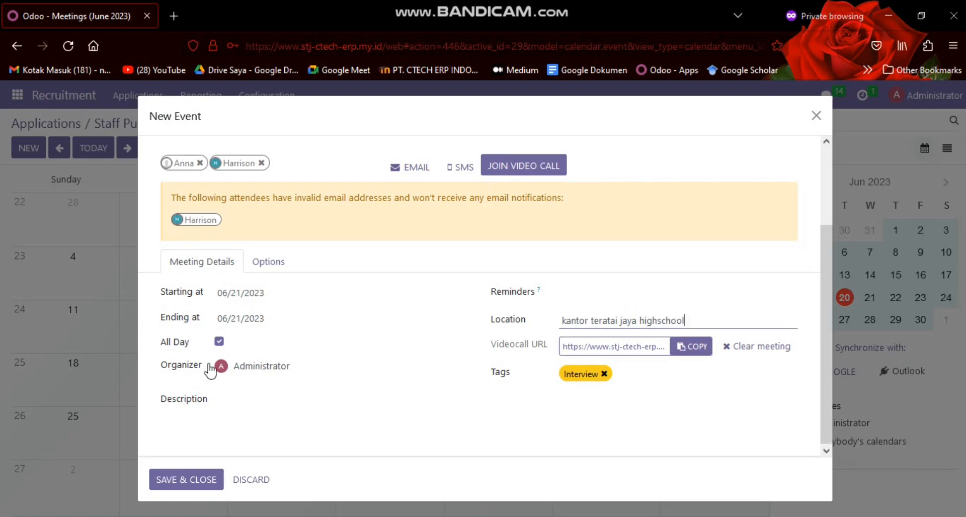
{"action": "left_click", "coordinate": [189, 483]}
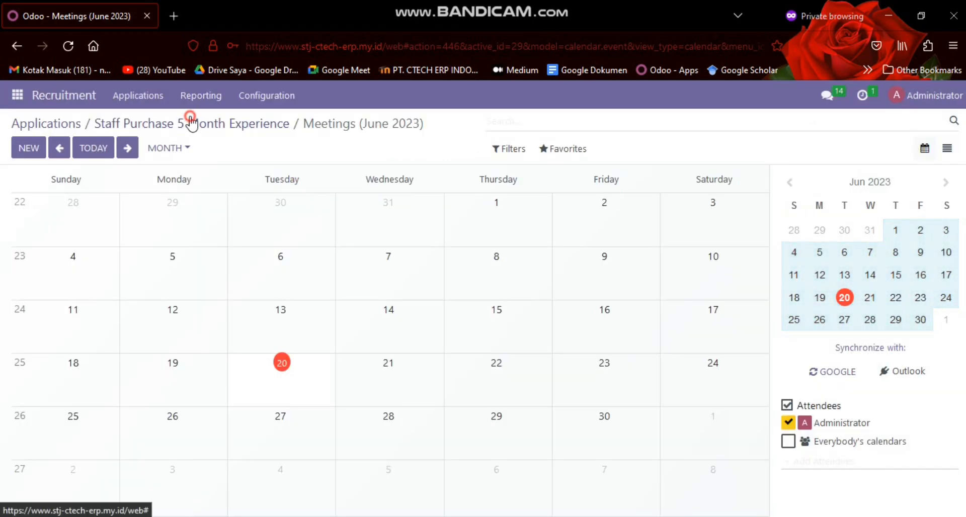
Return to the applications board and move the Staff Purchase application from Initial Qualification to First Interview
{"action": "left_click", "coordinate": [191, 124]}
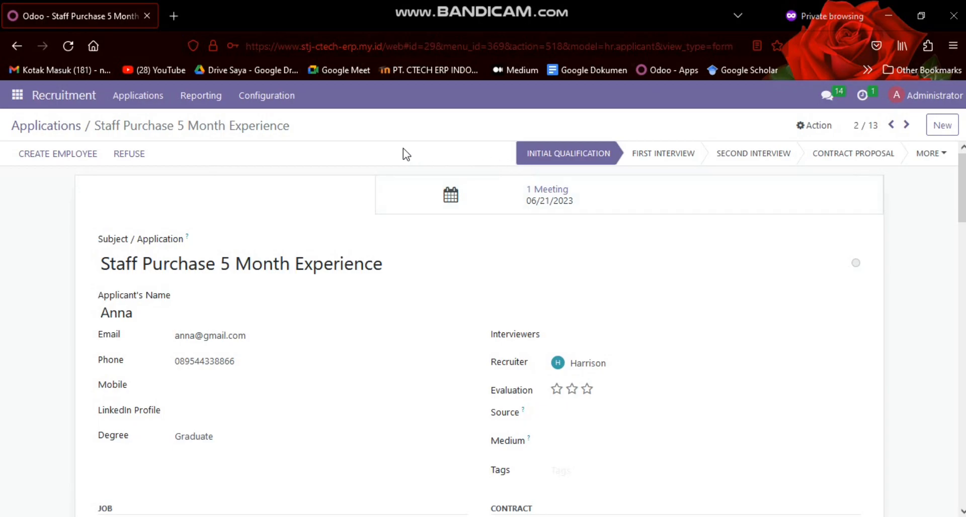
{"action": "left_click", "coordinate": [48, 126]}
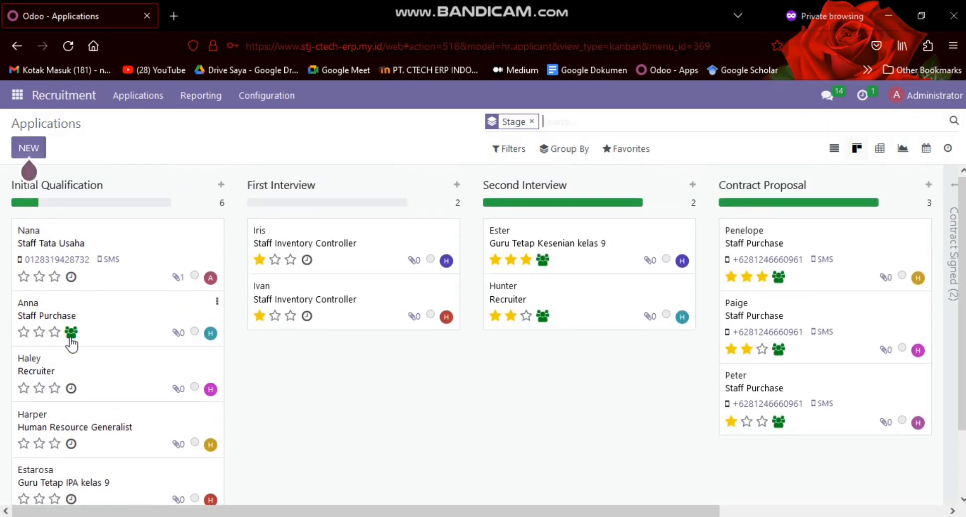
{"action": "left_click_drag", "start_coordinate": [114, 330], "coordinate": [352, 369]}
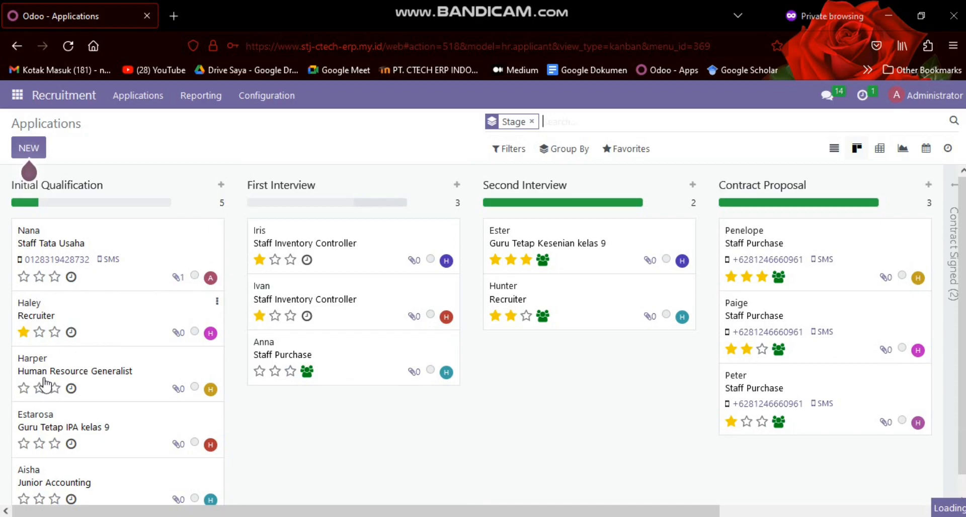
Move the Human Resource Generalist application through First Interview to Second Interview, with a one-star Good evaluation
{"action": "left_click", "coordinate": [81, 370]}
{"action": "scroll", "coordinate": [379, 211], "scroll_direction": "down", "scroll_amount": 2}
{"action": "scroll", "coordinate": [102, 168], "scroll_direction": "up", "scroll_amount": 2}
{"action": "left_click", "coordinate": [67, 127]}
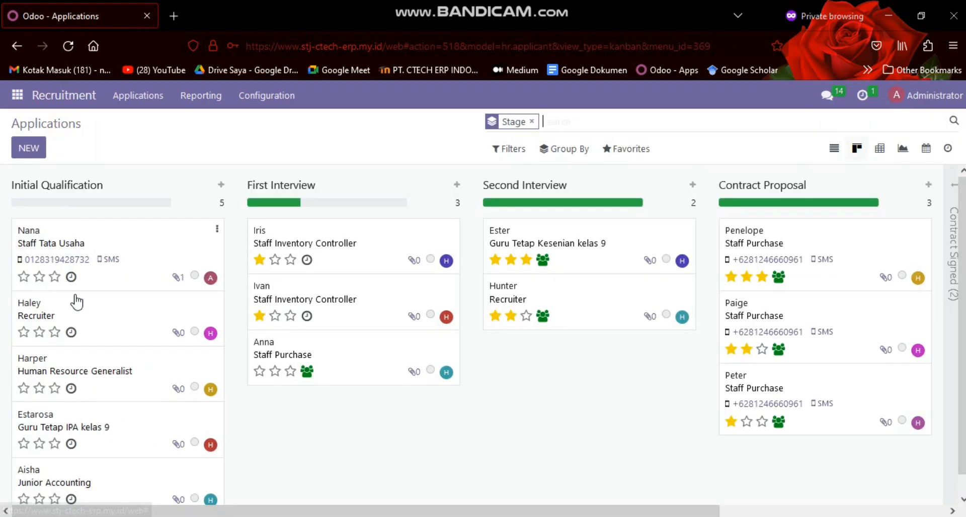
{"action": "left_click_drag", "start_coordinate": [123, 371], "coordinate": [334, 410]}
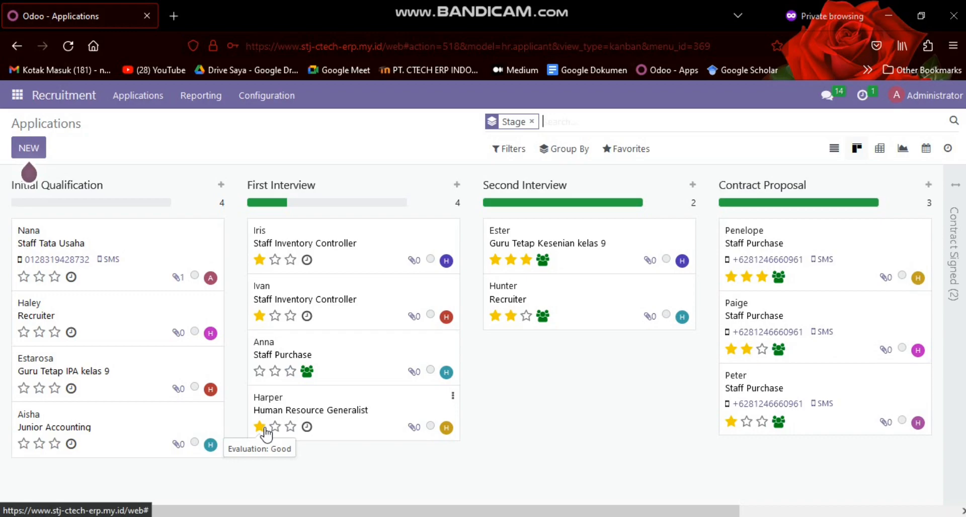
{"action": "left_click", "coordinate": [346, 413]}
{"action": "left_click_drag", "start_coordinate": [346, 420], "coordinate": [584, 418]}
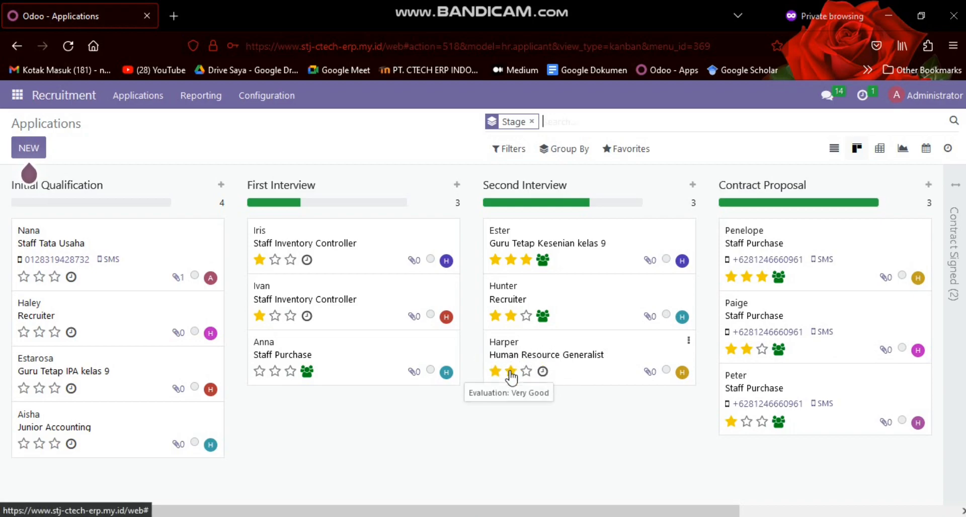
Move the Staff Purchase application from First Interview to Second Interview and rate it one star
{"action": "left_click_drag", "start_coordinate": [352, 352], "coordinate": [578, 375]}
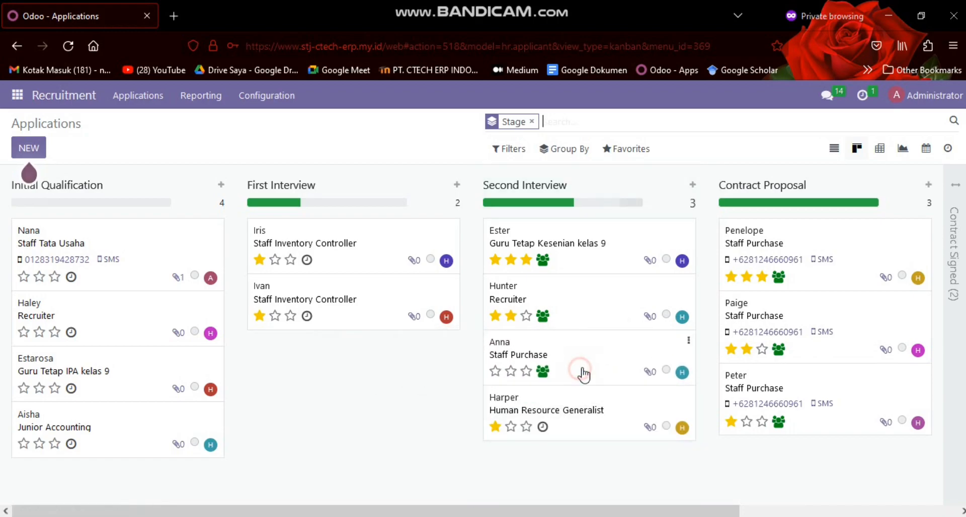
{"action": "left_click", "coordinate": [502, 363]}
{"action": "left_click", "coordinate": [49, 125]}
{"action": "left_click", "coordinate": [495, 426]}
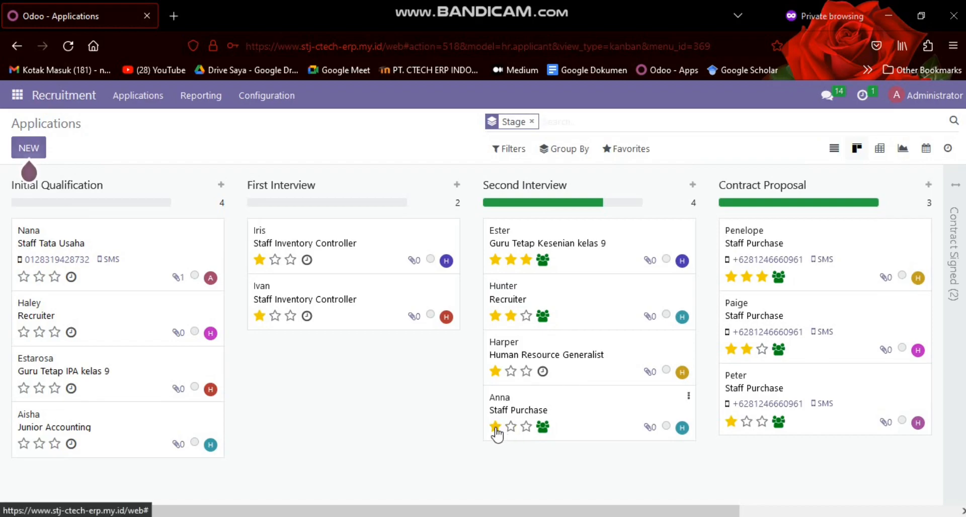
Move the Human Resource Generalist and the one-star Staff Purchase applications from Second Interview to Contract Proposal
{"action": "left_click_drag", "start_coordinate": [553, 510], "coordinate": [711, 511]}
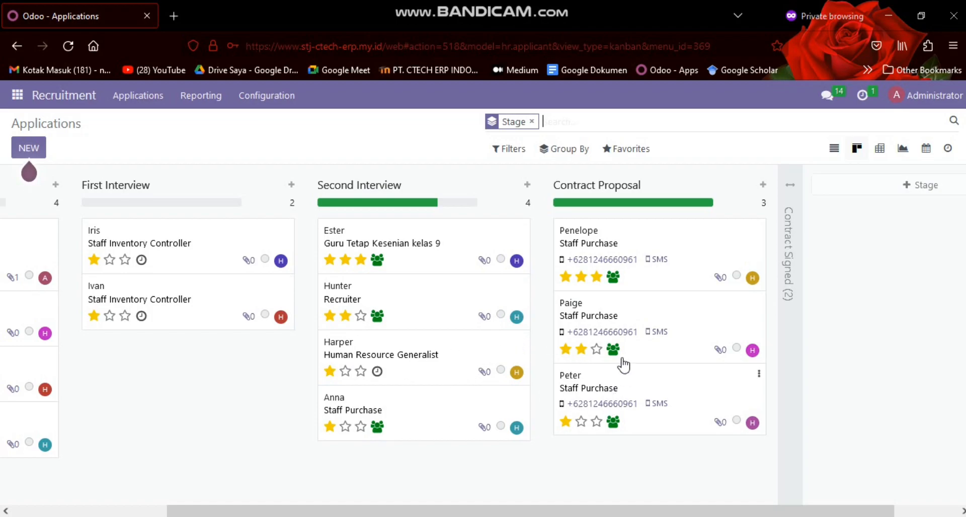
{"action": "left_click_drag", "start_coordinate": [451, 365], "coordinate": [704, 488]}
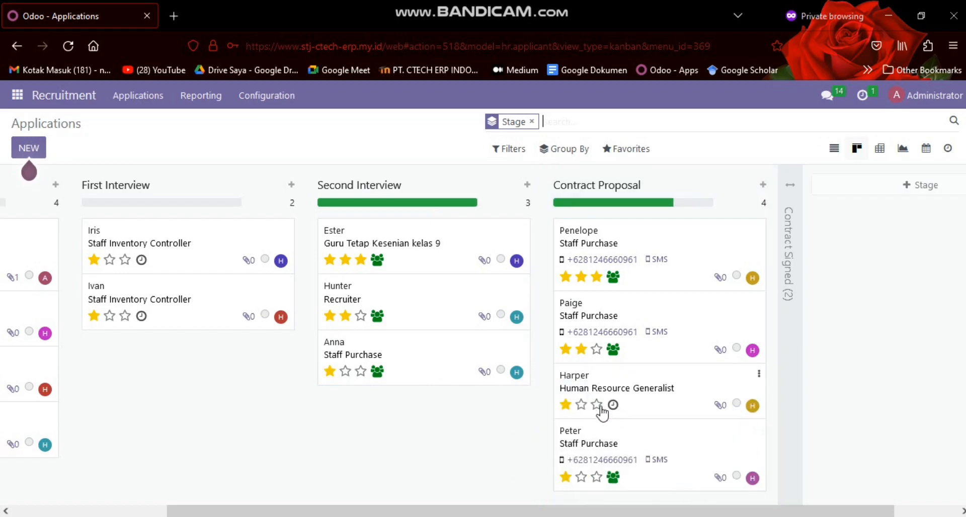
{"action": "left_click_drag", "start_coordinate": [410, 374], "coordinate": [578, 385]}
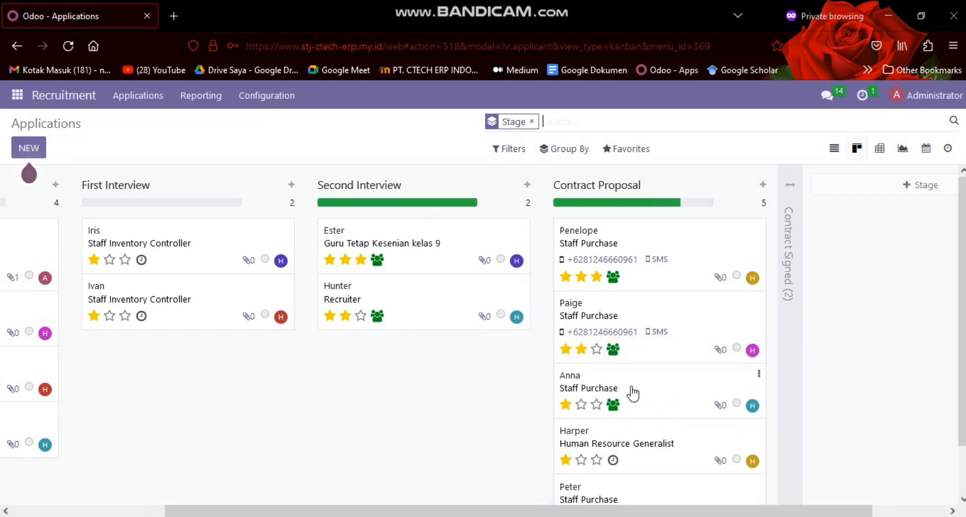
Examine the moved Staff Purchase application's contract, job and skills details, and return to the applications board
{"action": "left_click", "coordinate": [645, 405]}
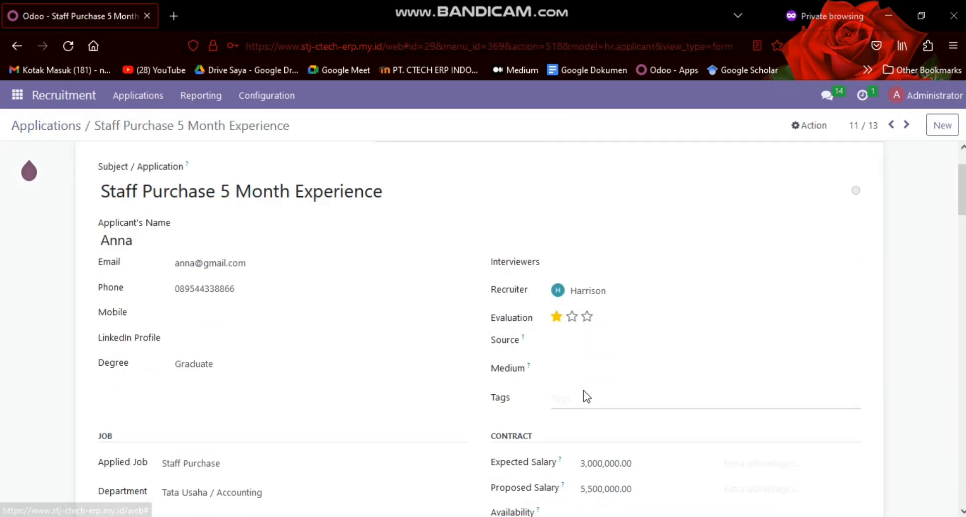
{"action": "scroll", "coordinate": [583, 395], "scroll_direction": "down", "scroll_amount": 5}
{"action": "scroll", "coordinate": [170, 383], "scroll_direction": "up", "scroll_amount": 3}
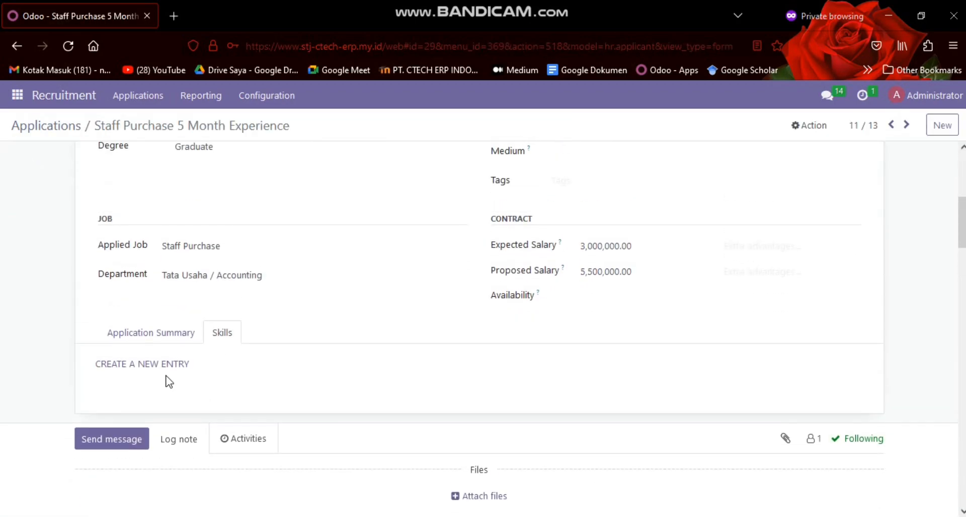
{"action": "left_click", "coordinate": [45, 126]}
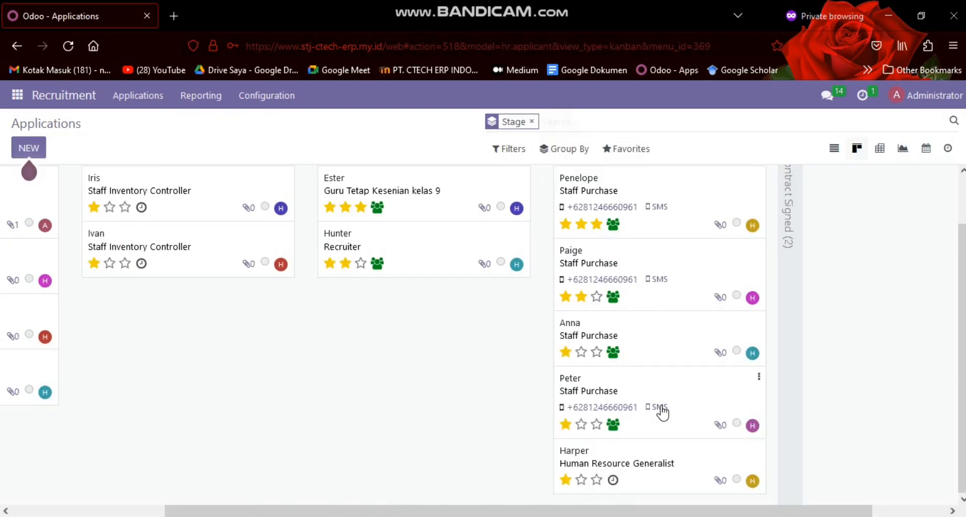
Open the Human Resource Generalist application under Contract Proposal and check which further stages are available
{"action": "left_click", "coordinate": [640, 463]}
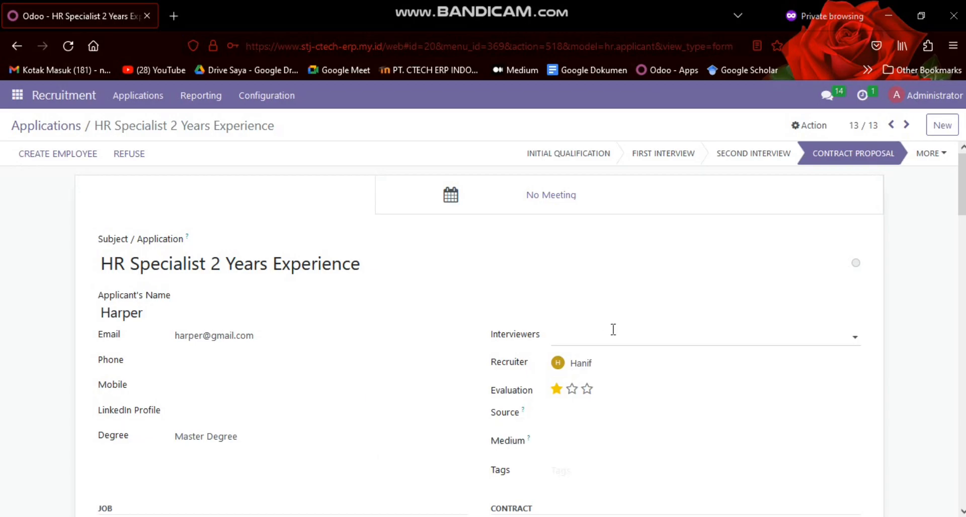
{"action": "left_click", "coordinate": [947, 152]}
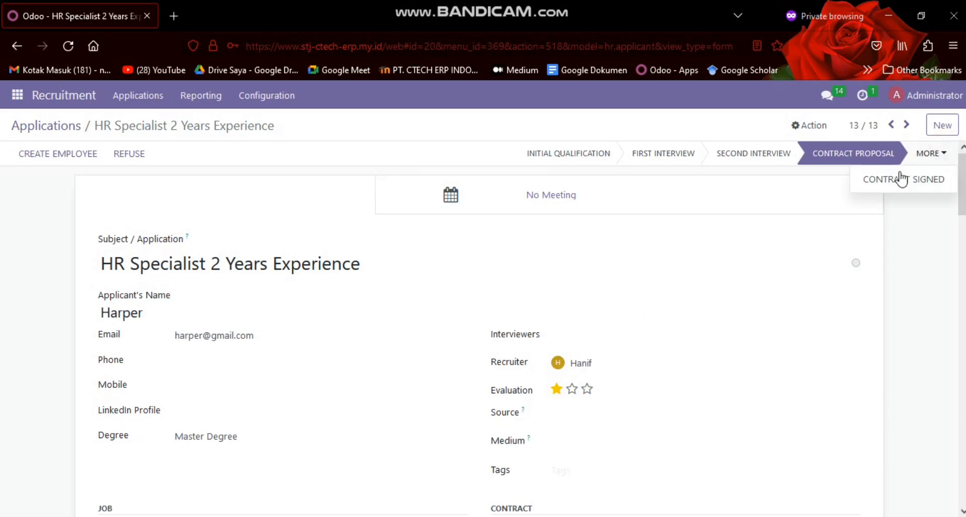
{"action": "left_click", "coordinate": [922, 206]}
Attach the Word document "PROPOSAL RIHLAH Gen 6_IKMI KHI" from the Downloads folder to the application's files
{"action": "scroll", "coordinate": [523, 350], "scroll_direction": "down", "scroll_amount": 3}
{"action": "scroll", "coordinate": [523, 350], "scroll_direction": "down", "scroll_amount": 7}
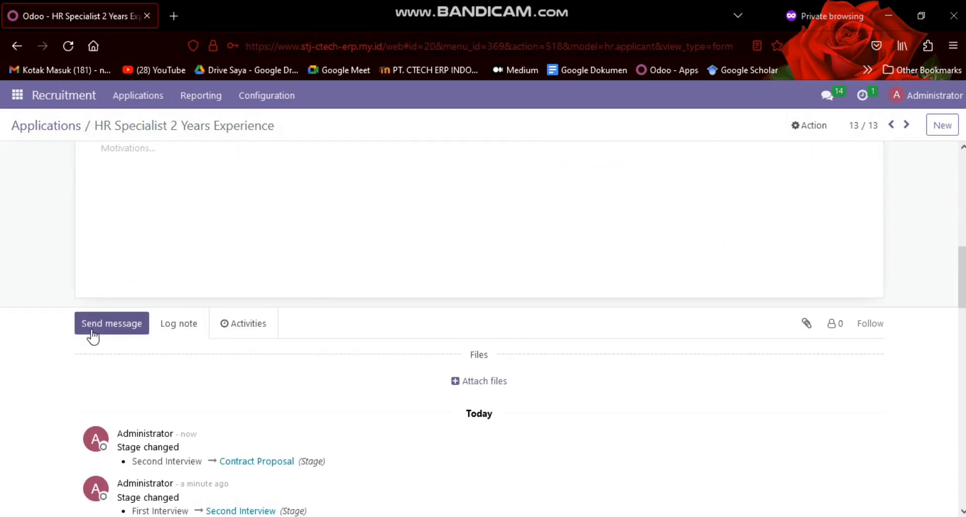
{"action": "left_click", "coordinate": [478, 384]}
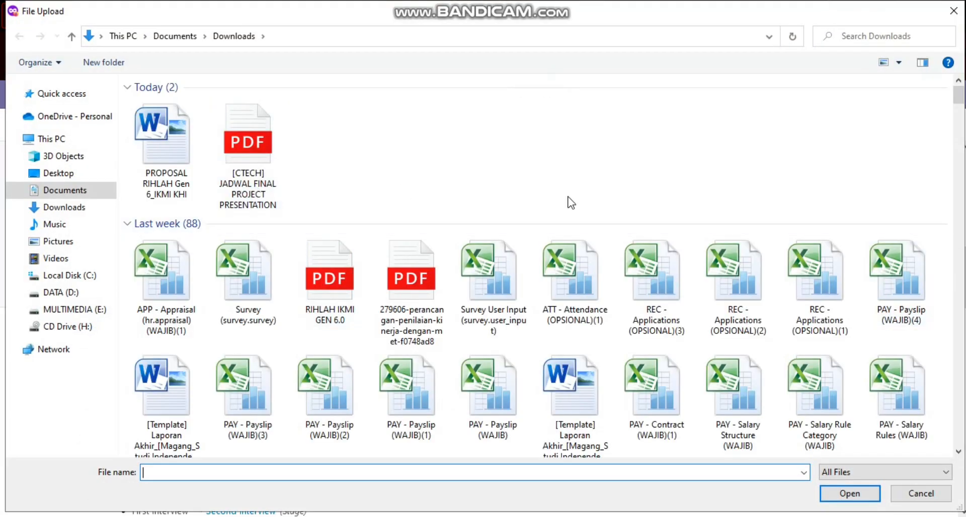
{"action": "left_click", "coordinate": [131, 147]}
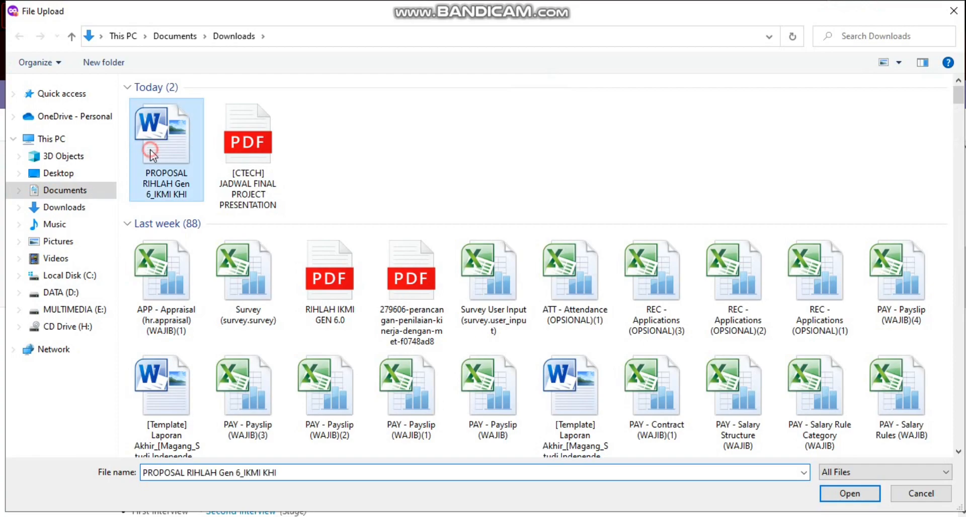
{"action": "left_click", "coordinate": [849, 493]}
{"action": "scroll", "coordinate": [283, 317], "scroll_direction": "up", "scroll_amount": 10}
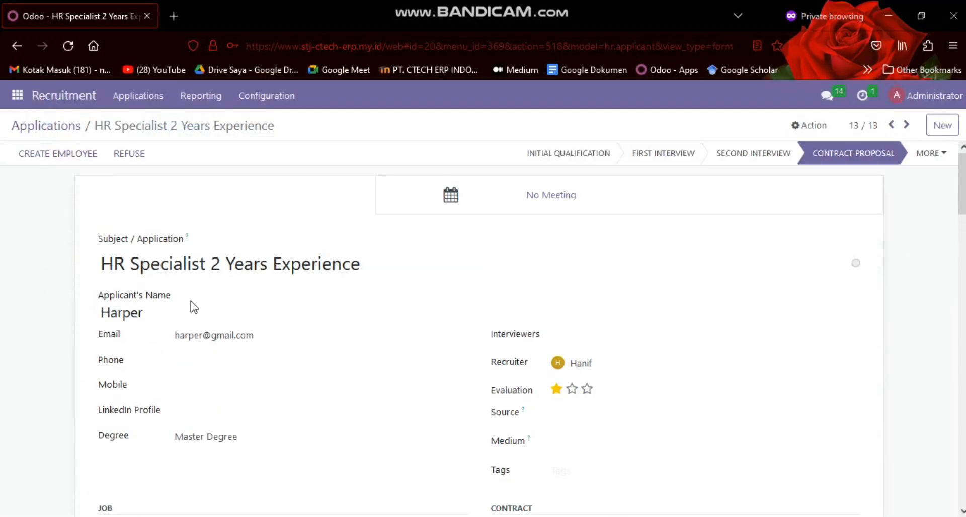
{"action": "scroll", "coordinate": [147, 329], "scroll_direction": "down", "scroll_amount": 7}
{"action": "scroll", "coordinate": [149, 336], "scroll_direction": "up", "scroll_amount": 7}
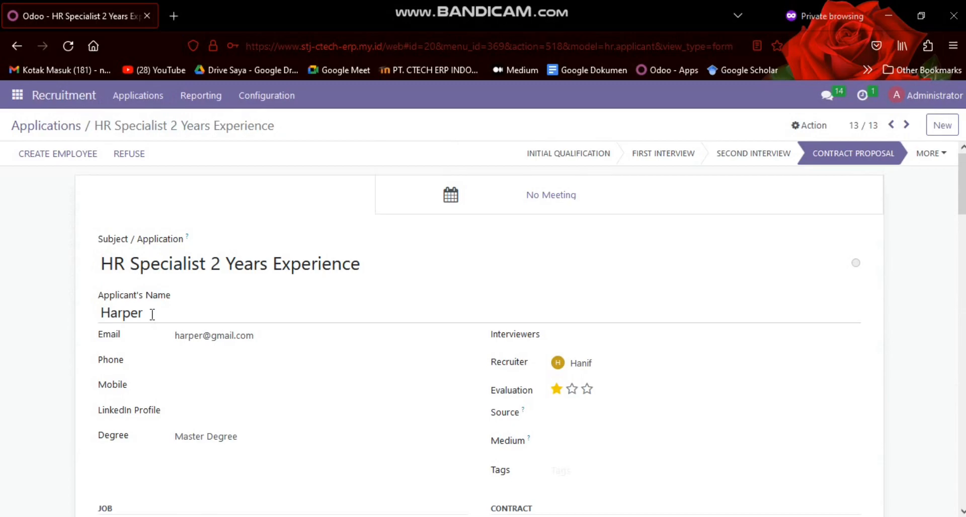
Send the recruiter and applicant a message with "PROPOSAL RIHLAH Gen 6_IKMI KHI.docx" attached and check it in the application's log
{"action": "scroll", "coordinate": [152, 316], "scroll_direction": "down", "scroll_amount": 10}
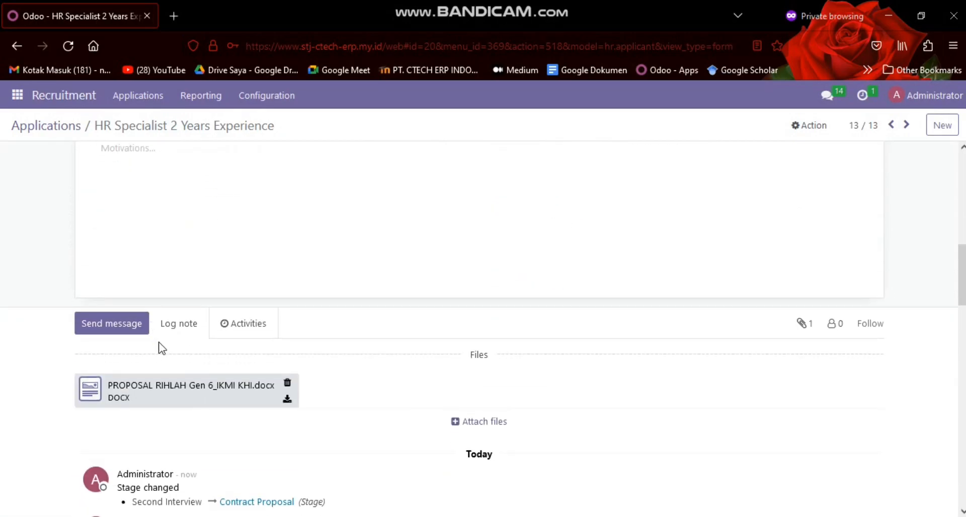
{"action": "left_click", "coordinate": [108, 332]}
{"action": "scroll", "coordinate": [121, 362], "scroll_direction": "down", "scroll_amount": 2}
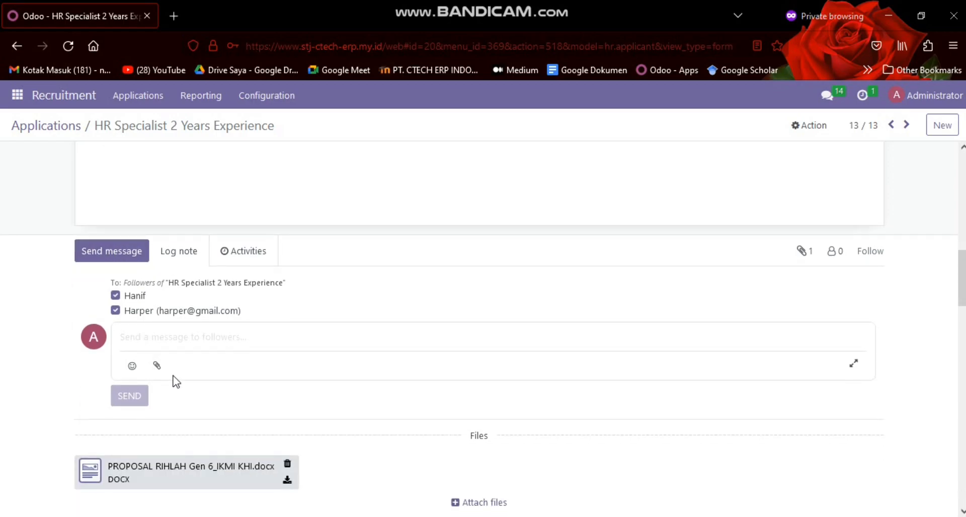
{"action": "left_click", "coordinate": [156, 366]}
{"action": "left_click", "coordinate": [166, 151]}
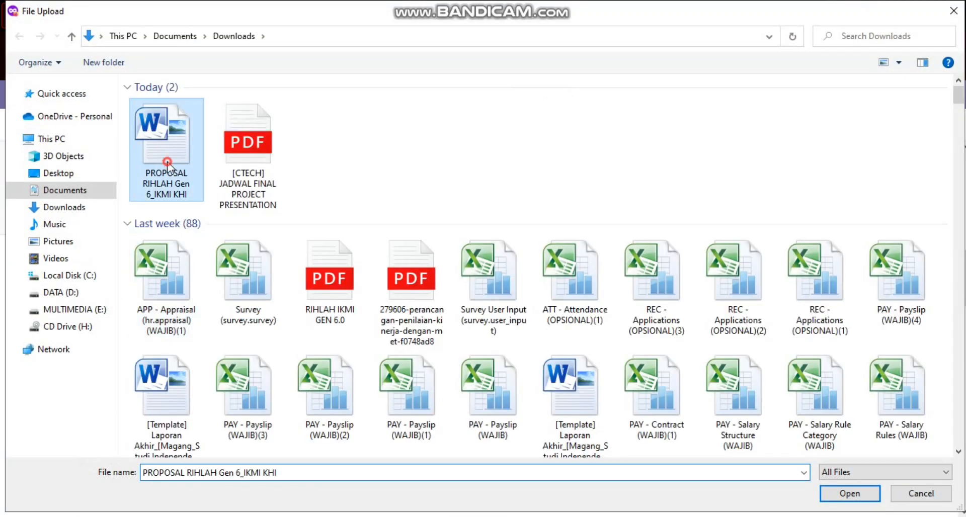
{"action": "left_click", "coordinate": [823, 494]}
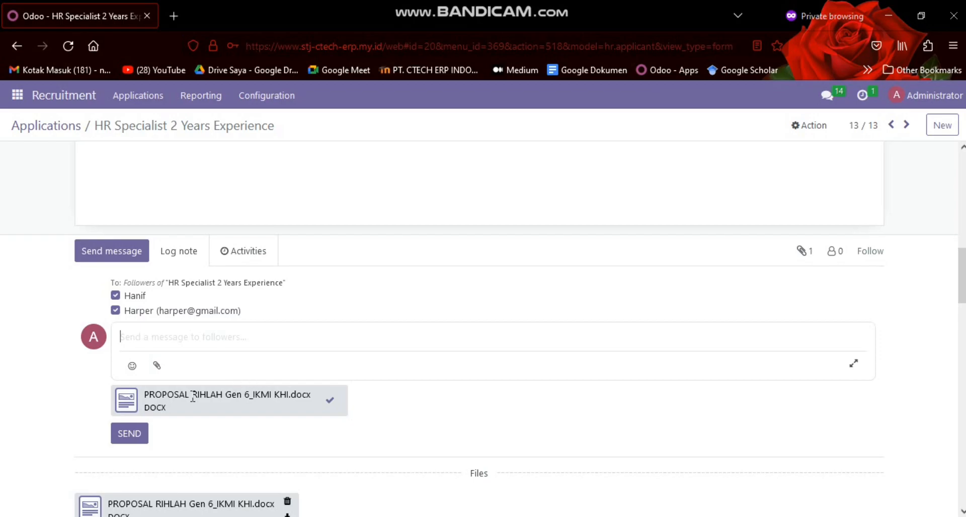
{"action": "left_click", "coordinate": [116, 439]}
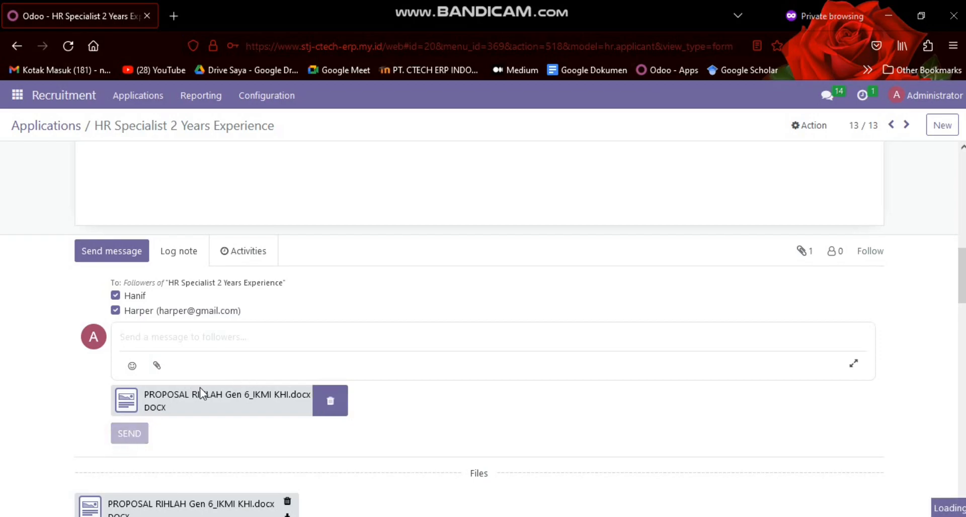
{"action": "scroll", "coordinate": [201, 392], "scroll_direction": "down", "scroll_amount": 2}
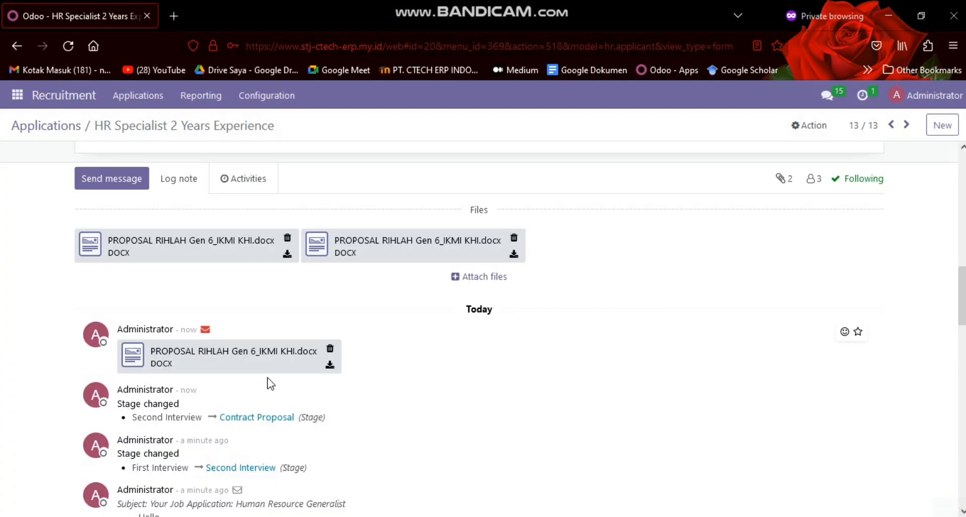
{"action": "scroll", "coordinate": [420, 290], "scroll_direction": "up", "scroll_amount": 10}
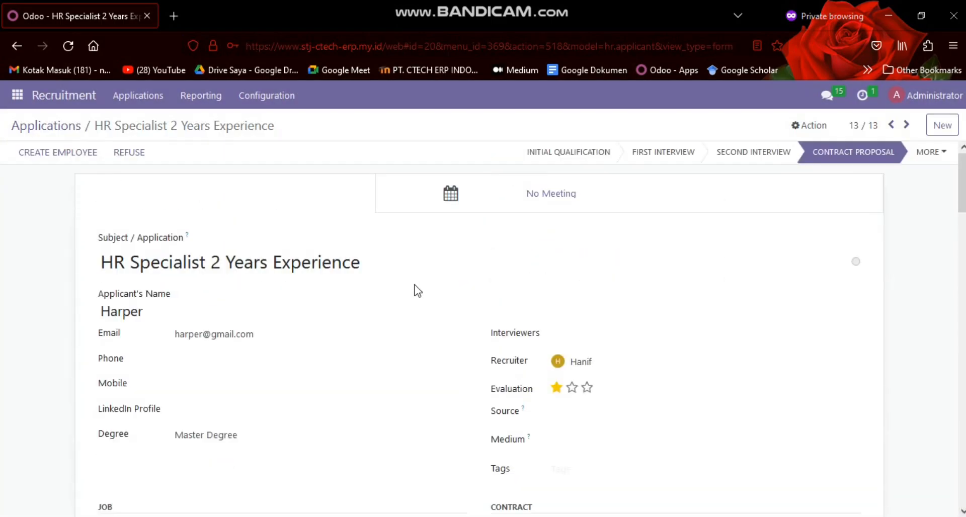
Delete the sent message with the attached proposal document from the application's log and return to the applications board
{"action": "scroll", "coordinate": [256, 305], "scroll_direction": "down", "scroll_amount": 10}
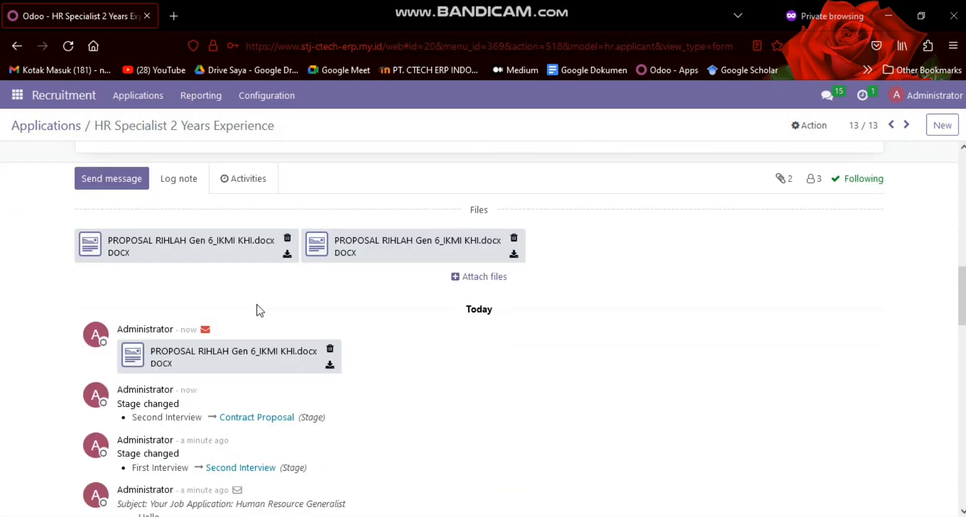
{"action": "left_click", "coordinate": [330, 349]}
{"action": "left_click", "coordinate": [276, 188]}
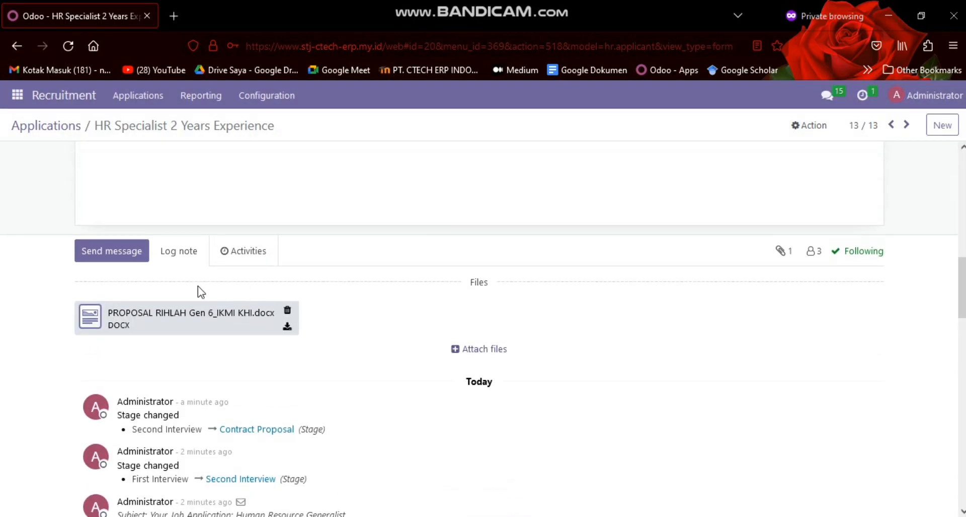
{"action": "scroll", "coordinate": [345, 375], "scroll_direction": "up", "scroll_amount": 10}
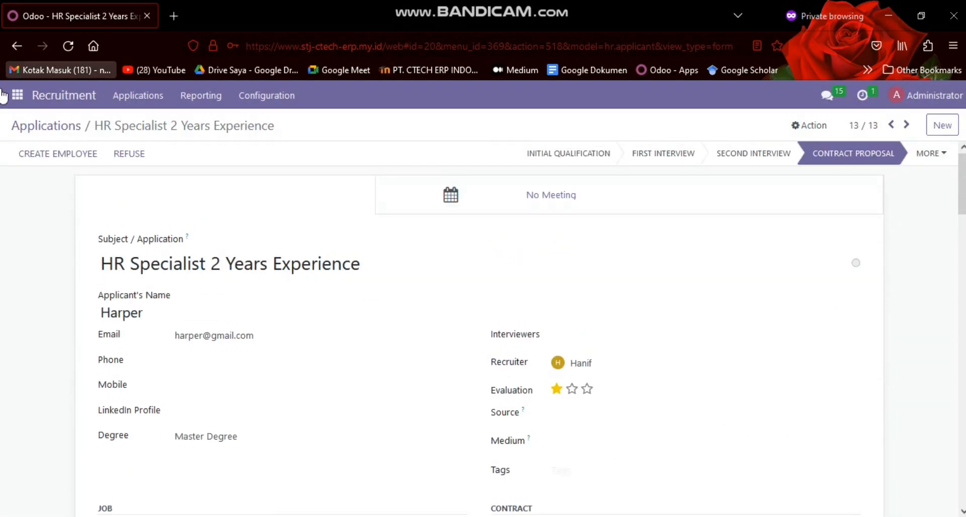
{"action": "left_click", "coordinate": [40, 127]}
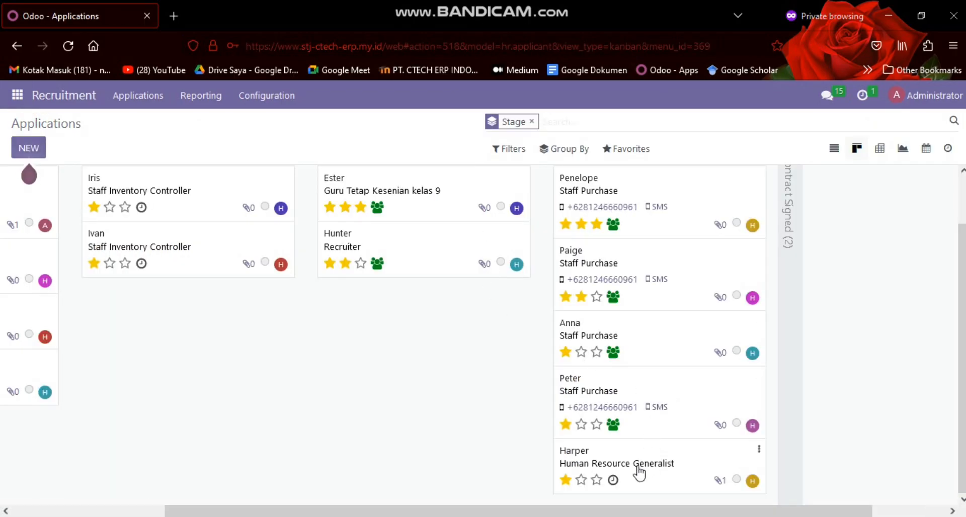
Unfold the Contract Signed stage, load its applications, and move the Human Resource Generalist application there from Contract Proposal
{"action": "scroll", "coordinate": [621, 428], "scroll_direction": "up", "scroll_amount": 1}
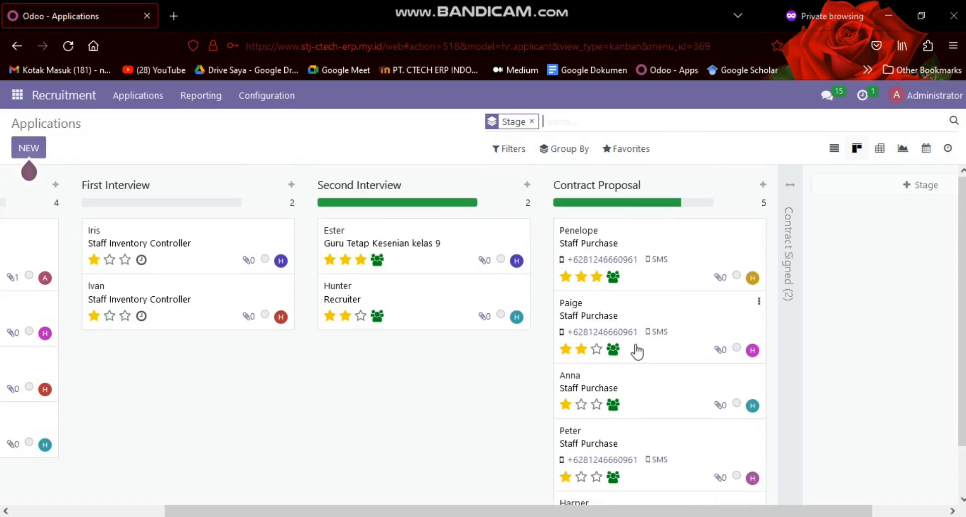
{"action": "scroll", "coordinate": [632, 355], "scroll_direction": "down", "scroll_amount": 1}
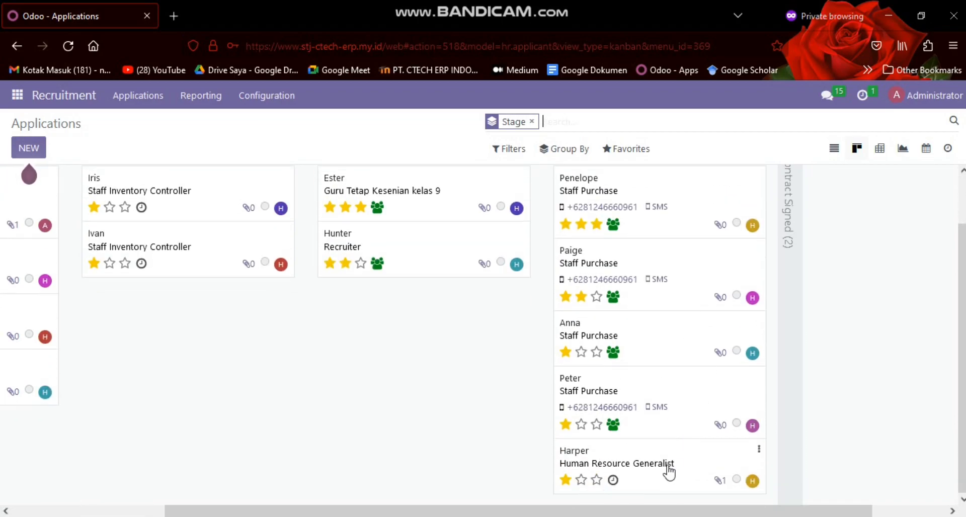
{"action": "left_click_drag", "start_coordinate": [639, 467], "coordinate": [780, 312]}
{"action": "left_click", "coordinate": [737, 184]}
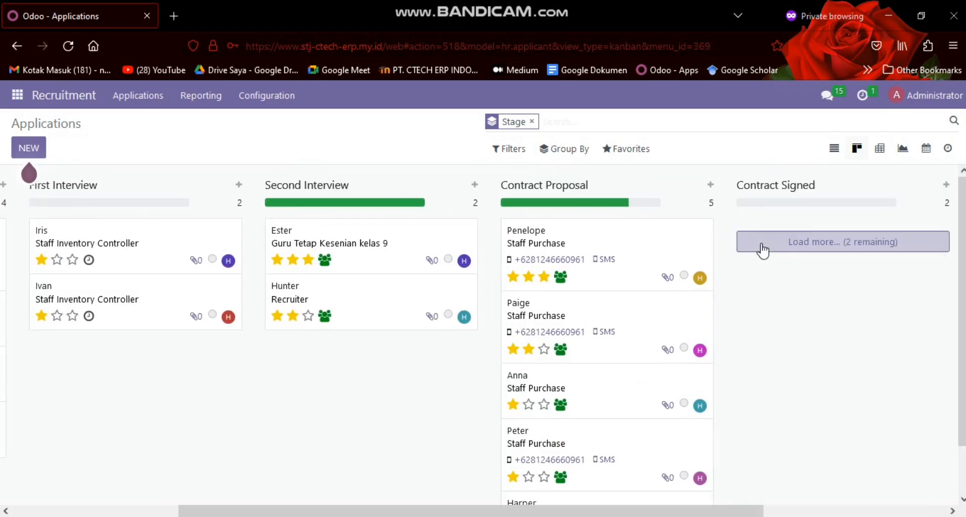
{"action": "left_click", "coordinate": [762, 243]}
{"action": "left_click_drag", "start_coordinate": [625, 468], "coordinate": [799, 361]}
{"action": "left_click_drag", "start_coordinate": [750, 309], "coordinate": [740, 406]}
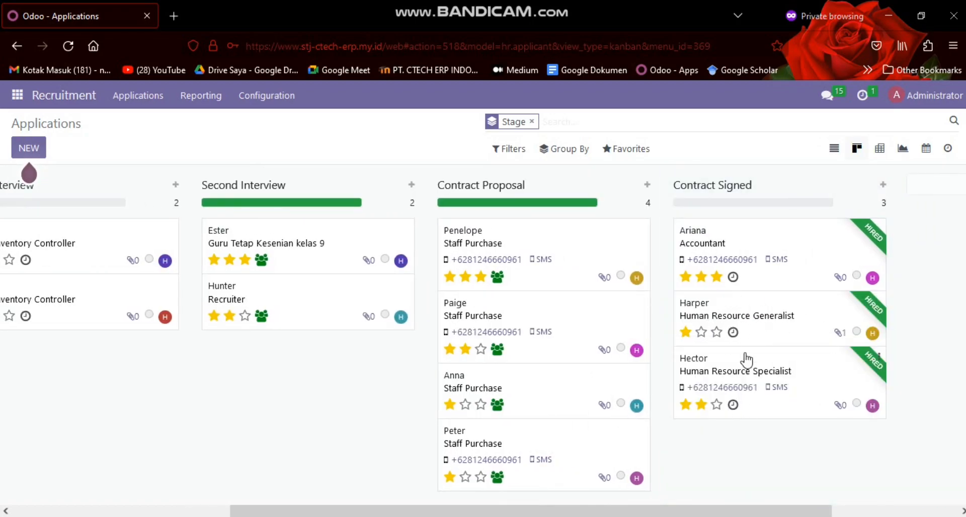
{"action": "left_click_drag", "start_coordinate": [420, 510], "coordinate": [232, 487]}
{"action": "scroll", "coordinate": [276, 502], "scroll_direction": "right", "scroll_amount": 5}
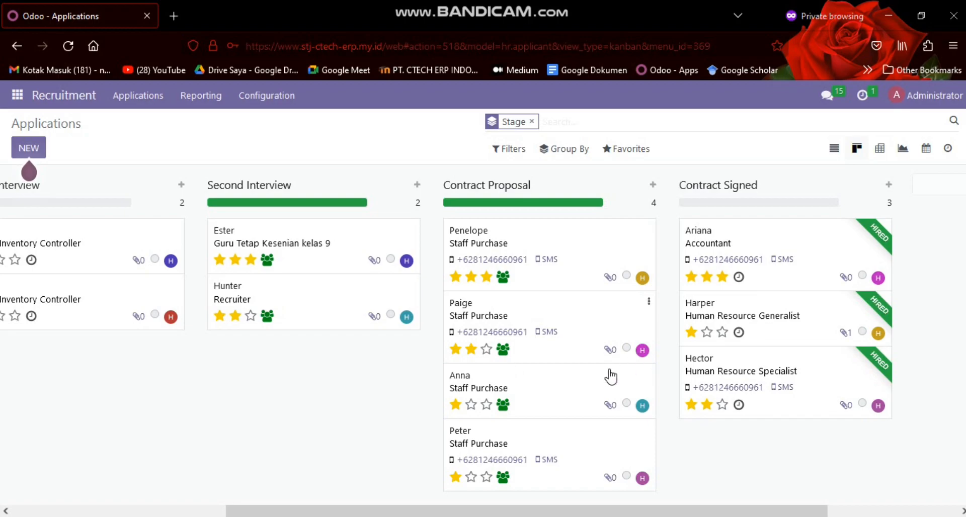
Review the "Staff Purchase 5 Month Experience" application under Contract Proposal and return to the applications board
{"action": "left_click", "coordinate": [561, 390]}
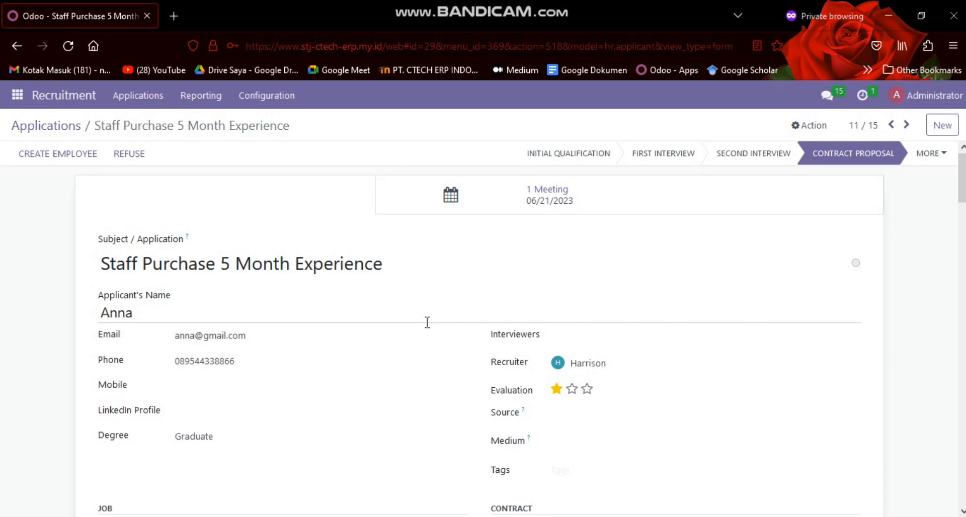
{"action": "scroll", "coordinate": [694, 329], "scroll_direction": "down", "scroll_amount": 2}
{"action": "scroll", "coordinate": [161, 364], "scroll_direction": "up", "scroll_amount": 2}
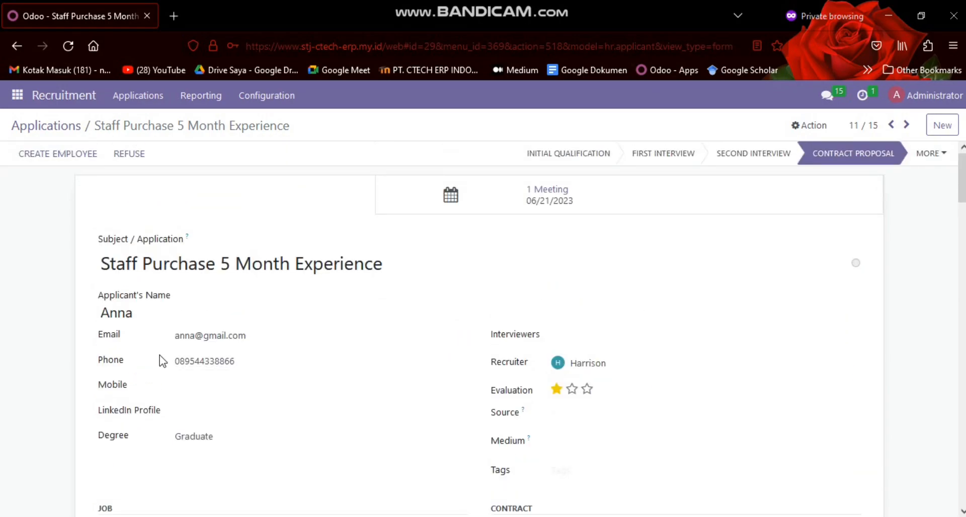
{"action": "left_click", "coordinate": [47, 126]}
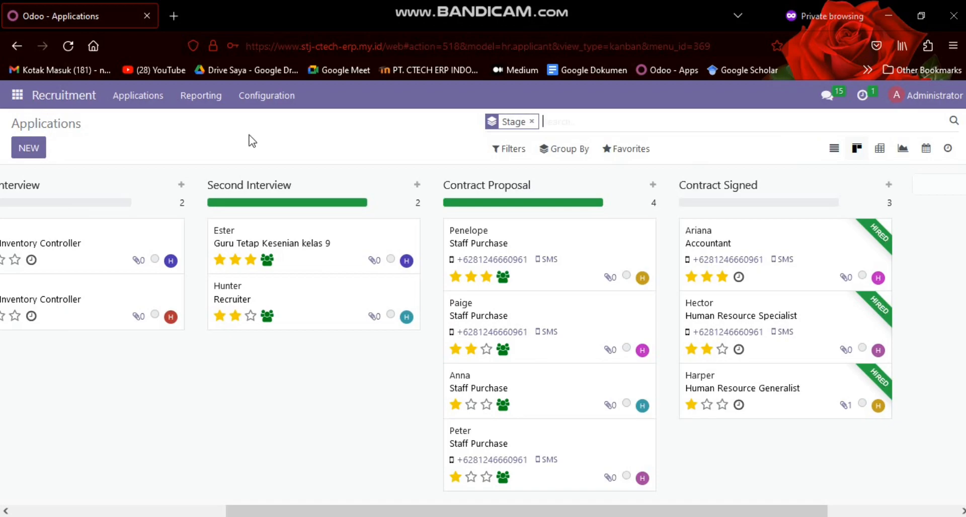
Start refusing the "Staff Purchase 5 Month Experience" application with the new refuse reason "ditolak karena kurang cocok pada contrak proposal"
{"action": "left_click", "coordinate": [530, 413]}
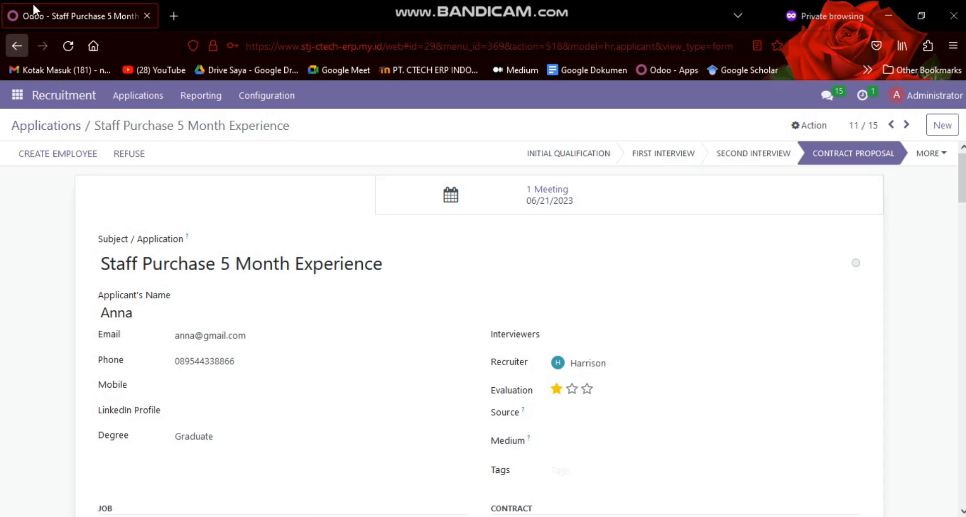
{"action": "left_click", "coordinate": [116, 154]}
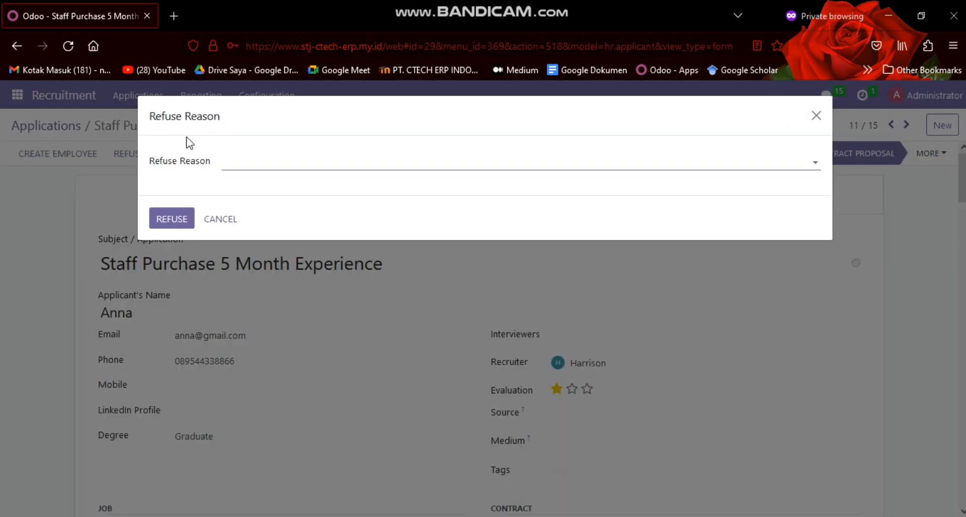
{"action": "left_click", "coordinate": [238, 161]}
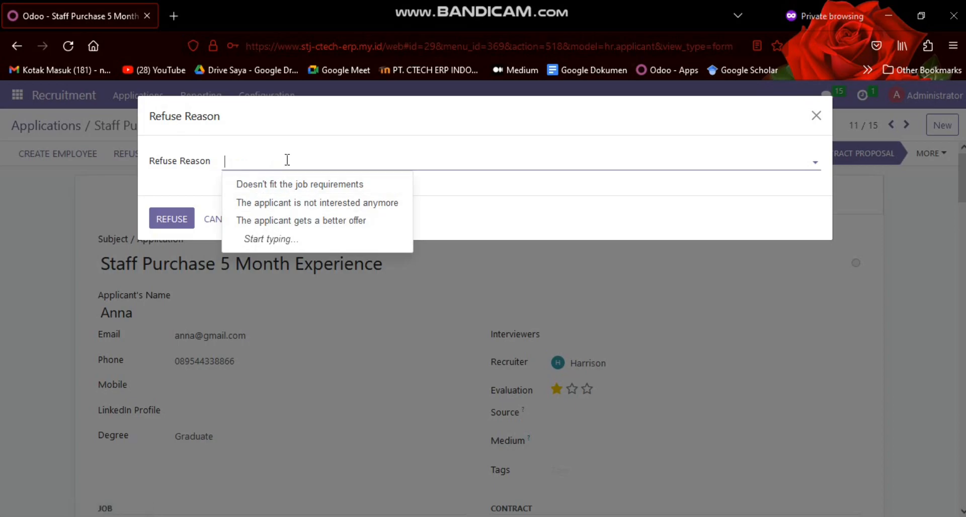
{"action": "type", "text": "ditolak karena kurang "}
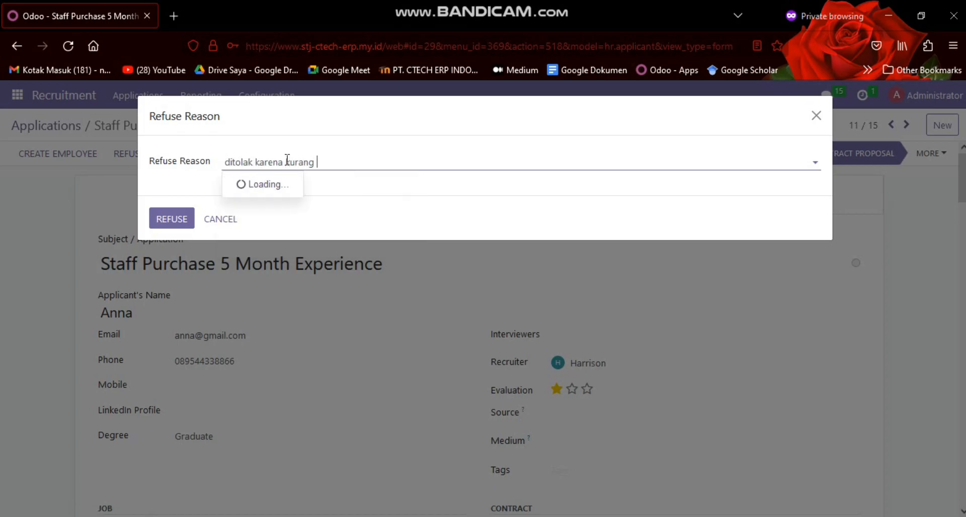
{"action": "type", "text": "cocok pada c"}
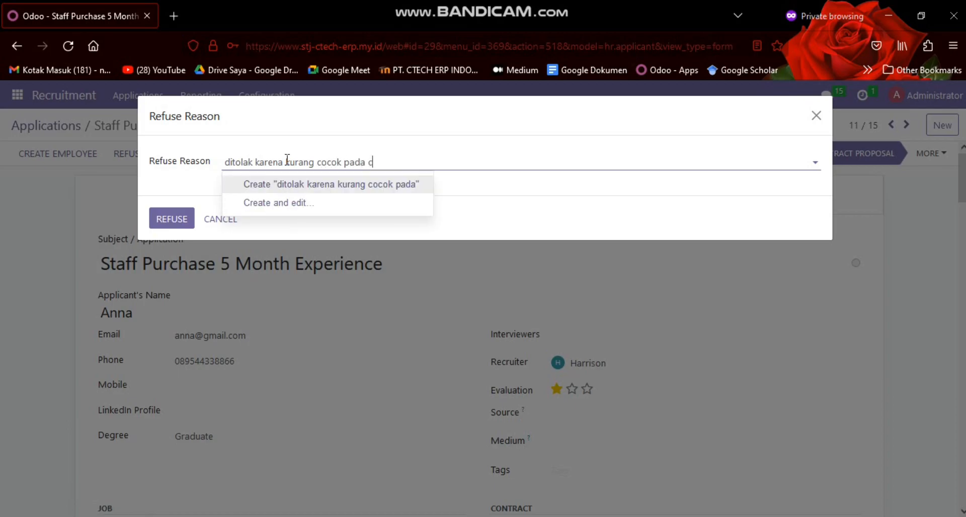
{"action": "type", "text": "ontrak proposal"}
{"action": "key", "text": "Return"}
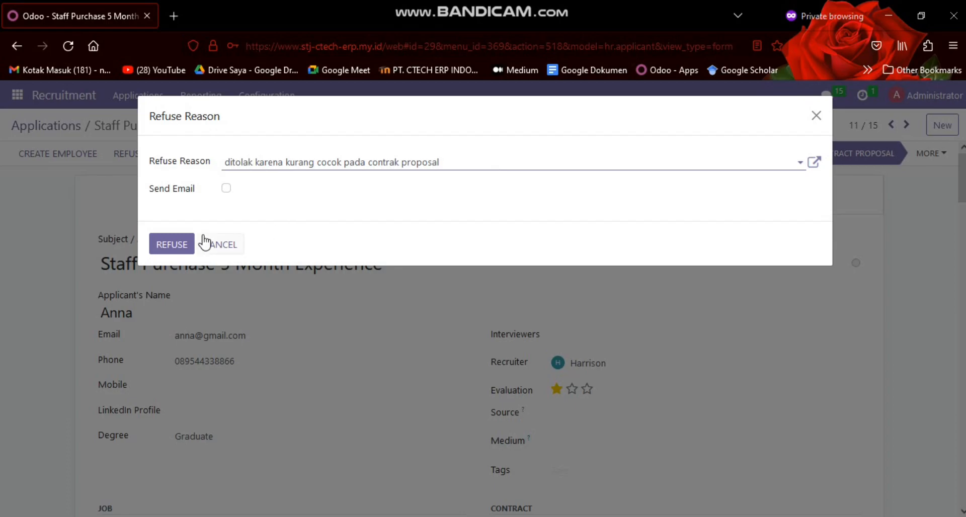
Enable the refusal email with the template "Recruitment: Not interested anymore" and refuse the application
{"action": "left_click", "coordinate": [226, 189]}
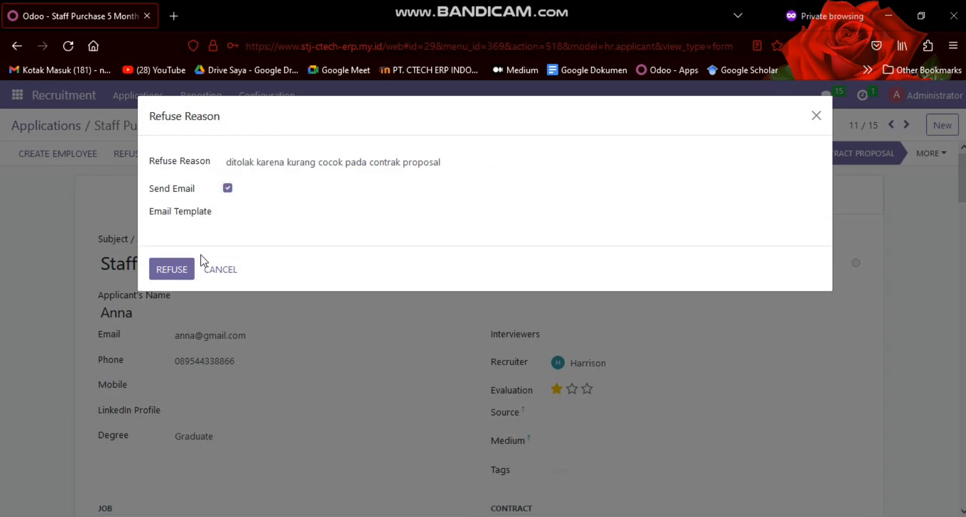
{"action": "left_click", "coordinate": [252, 215]}
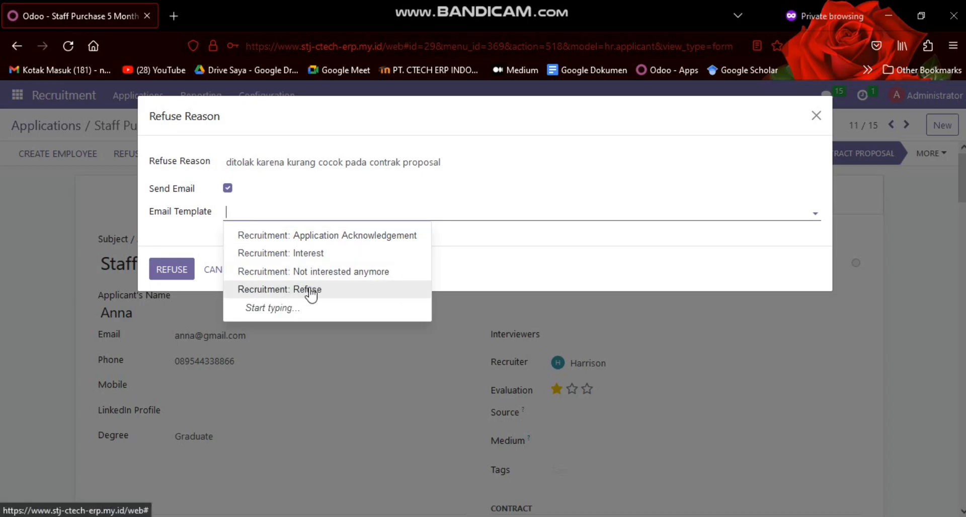
{"action": "left_click", "coordinate": [197, 237]}
{"action": "left_click", "coordinate": [190, 271]}
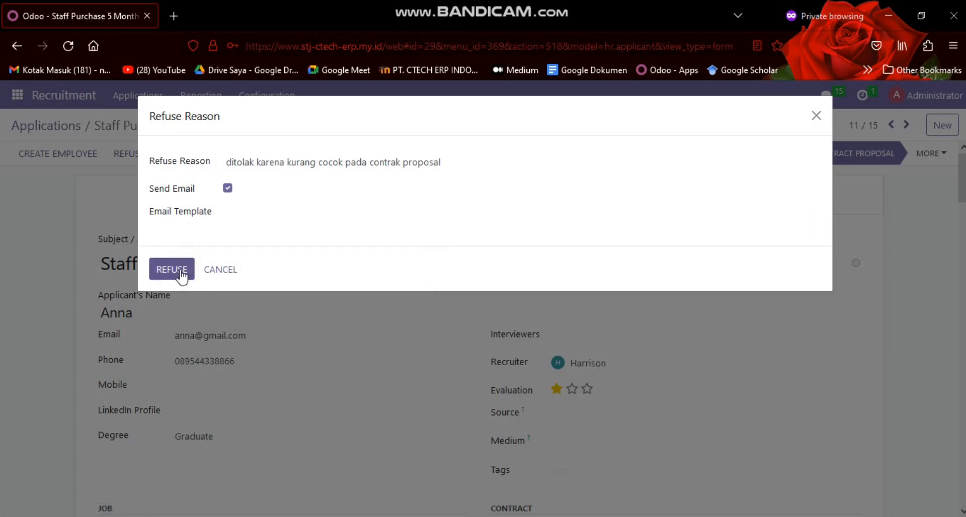
{"action": "left_click", "coordinate": [263, 218]}
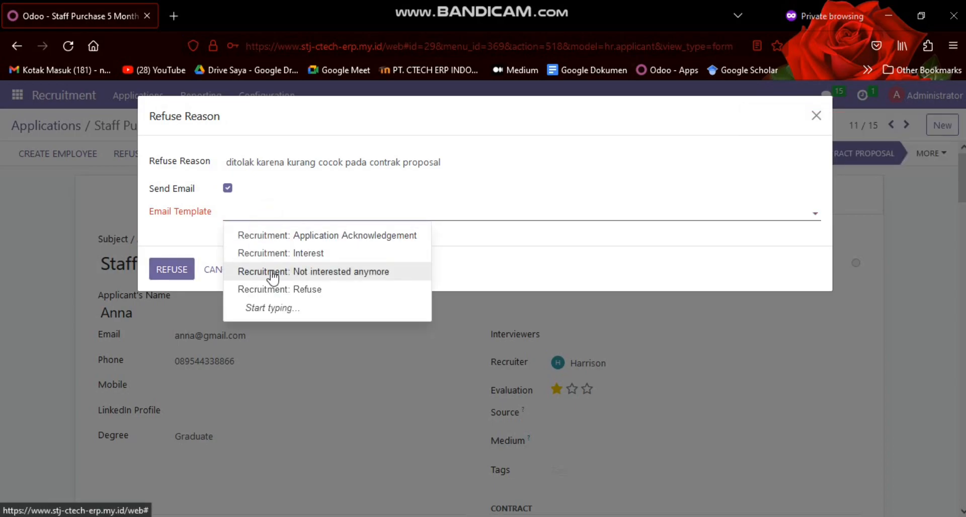
{"action": "left_click", "coordinate": [301, 272]}
{"action": "left_click", "coordinate": [182, 271]}
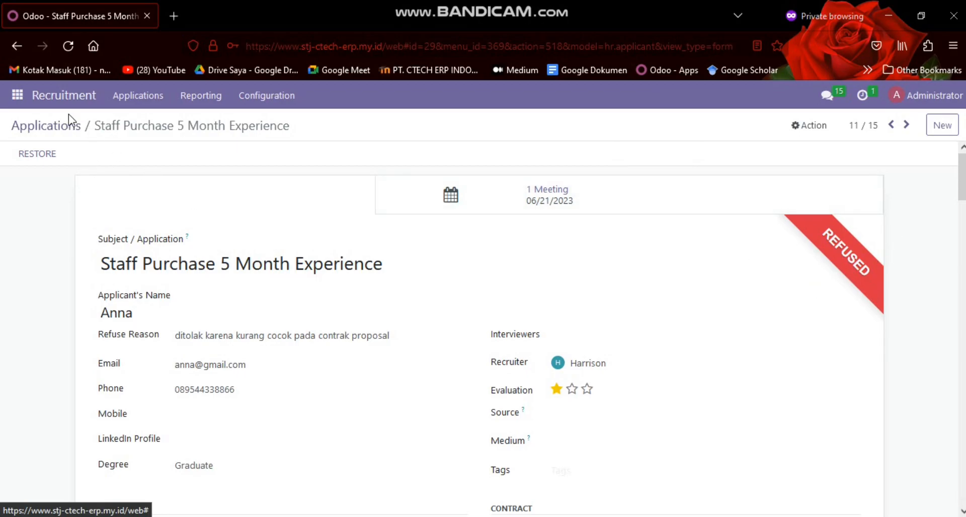
Return to the applications board and filter it to show only refused applications
{"action": "left_click", "coordinate": [59, 128]}
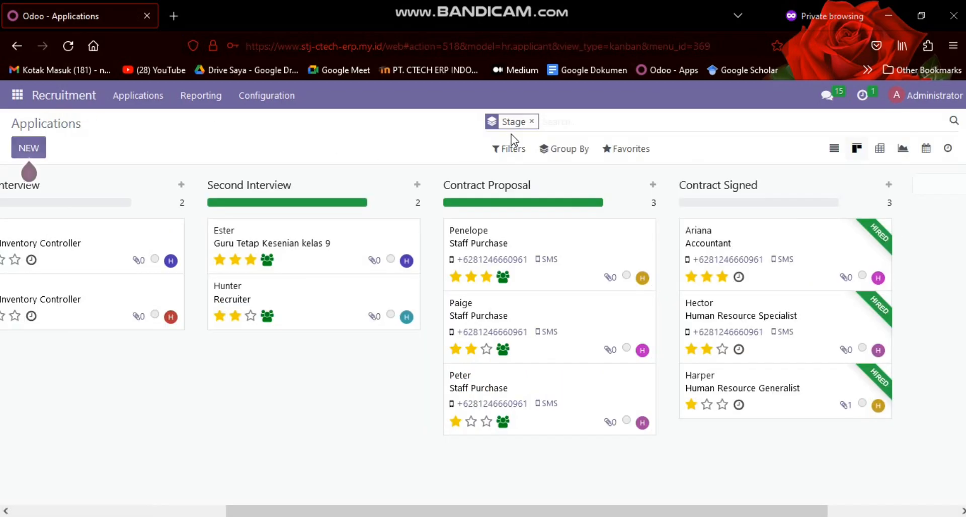
{"action": "left_click", "coordinate": [506, 150]}
{"action": "left_click", "coordinate": [505, 150]}
{"action": "left_click", "coordinate": [507, 156]}
{"action": "left_click", "coordinate": [506, 156]}
{"action": "left_click", "coordinate": [502, 147]}
{"action": "left_click", "coordinate": [517, 374]}
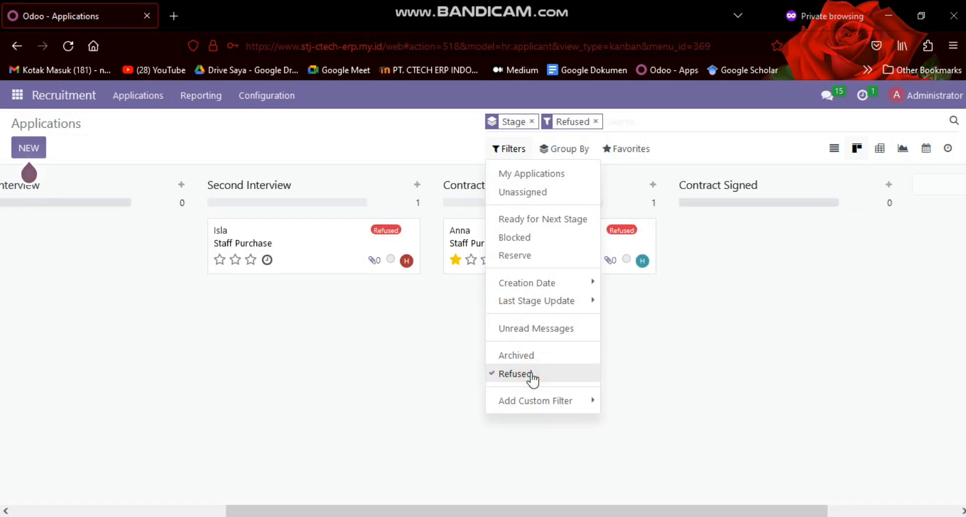
{"action": "left_click", "coordinate": [351, 361]}
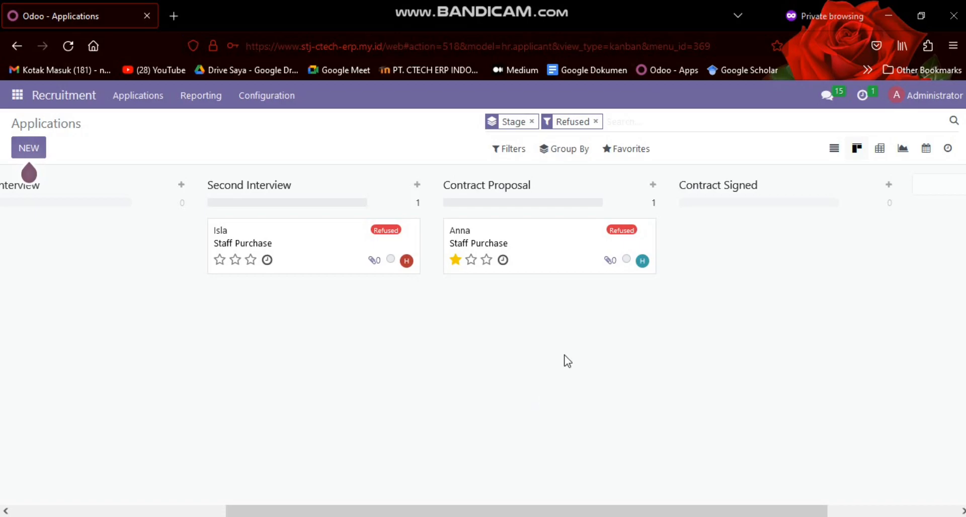
Check the refused Staff Purchase application under Contract Proposal, then return to the board and remove the Refused filter
{"action": "left_click", "coordinate": [548, 237]}
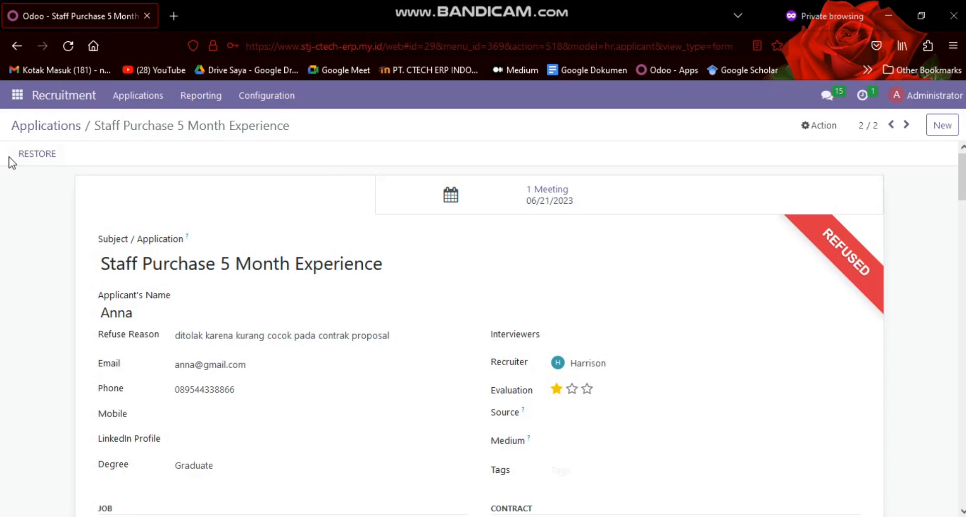
{"action": "left_click", "coordinate": [67, 128]}
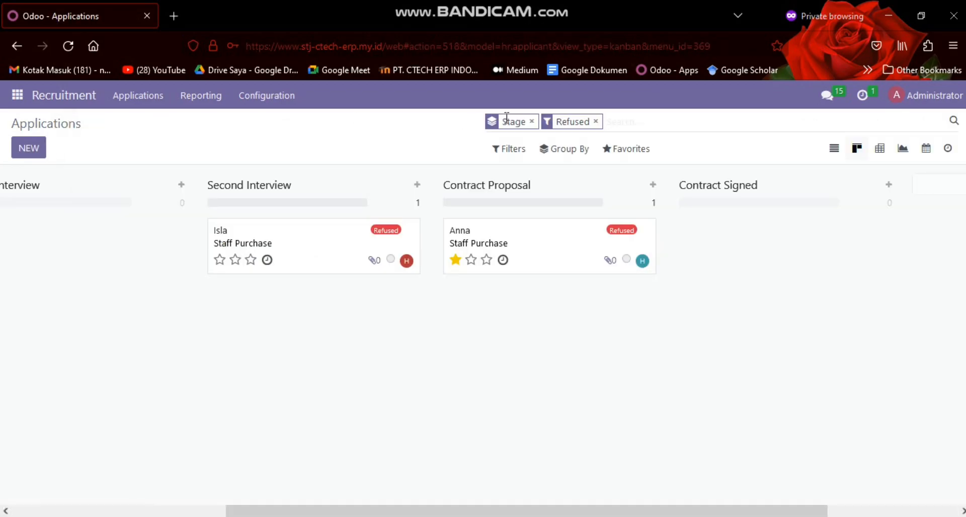
{"action": "left_click", "coordinate": [595, 122]}
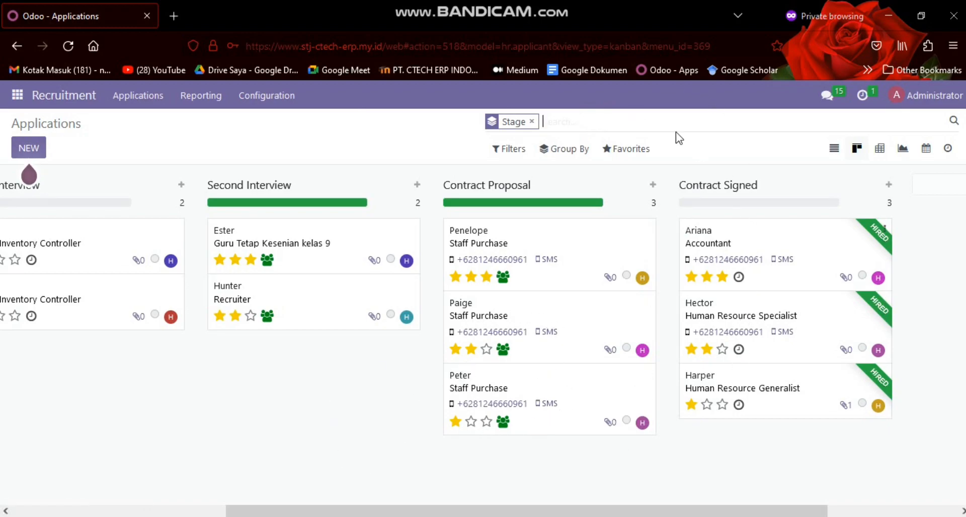
Create an employee from the Human Resource Generalist application under Contract Signed and review the new employee form
{"action": "left_click", "coordinate": [718, 382]}
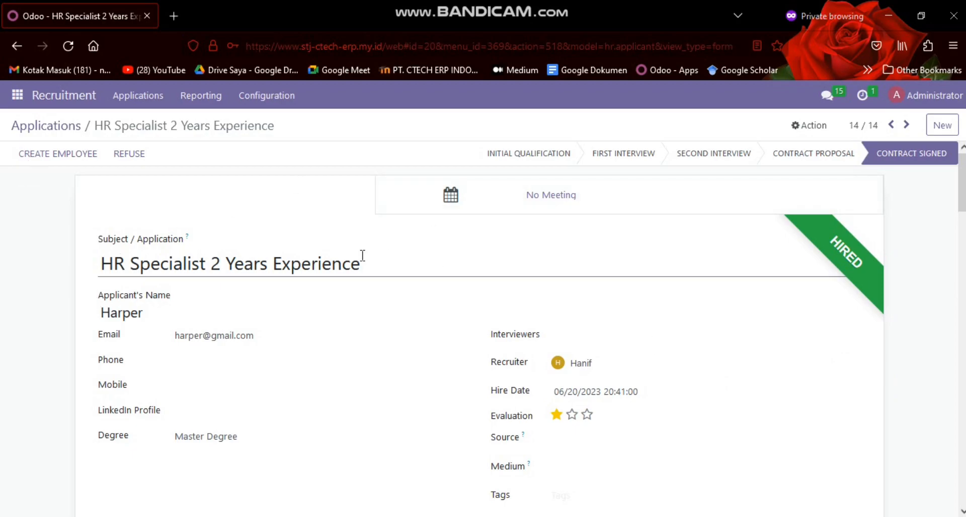
{"action": "scroll", "coordinate": [352, 277], "scroll_direction": "down", "scroll_amount": 8}
{"action": "scroll", "coordinate": [345, 286], "scroll_direction": "up", "scroll_amount": 7}
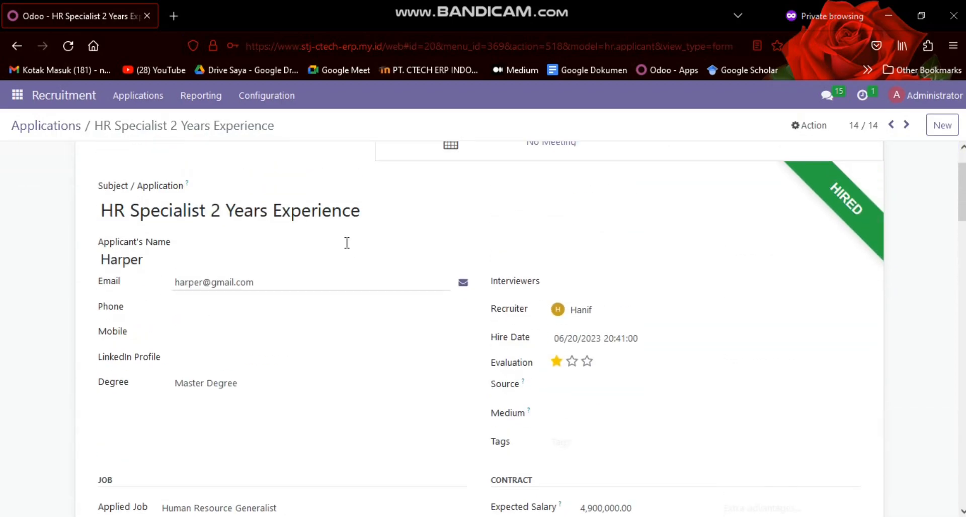
{"action": "scroll", "coordinate": [346, 243], "scroll_direction": "up", "scroll_amount": 2}
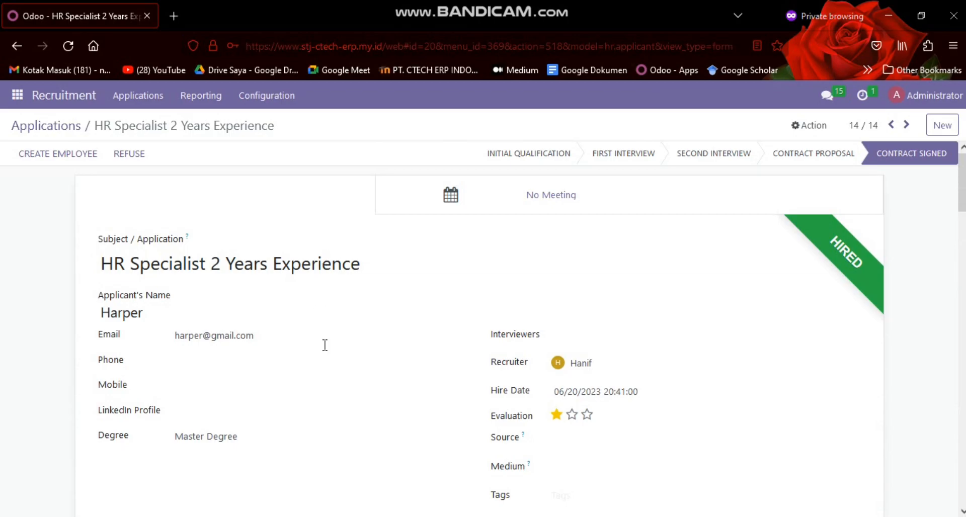
{"action": "left_click", "coordinate": [52, 156]}
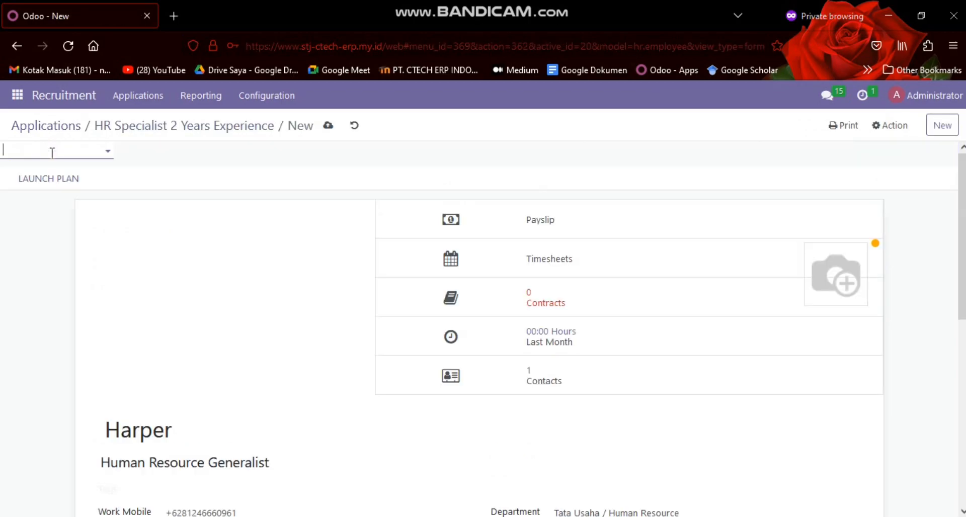
{"action": "scroll", "coordinate": [119, 231], "scroll_direction": "down", "scroll_amount": 5}
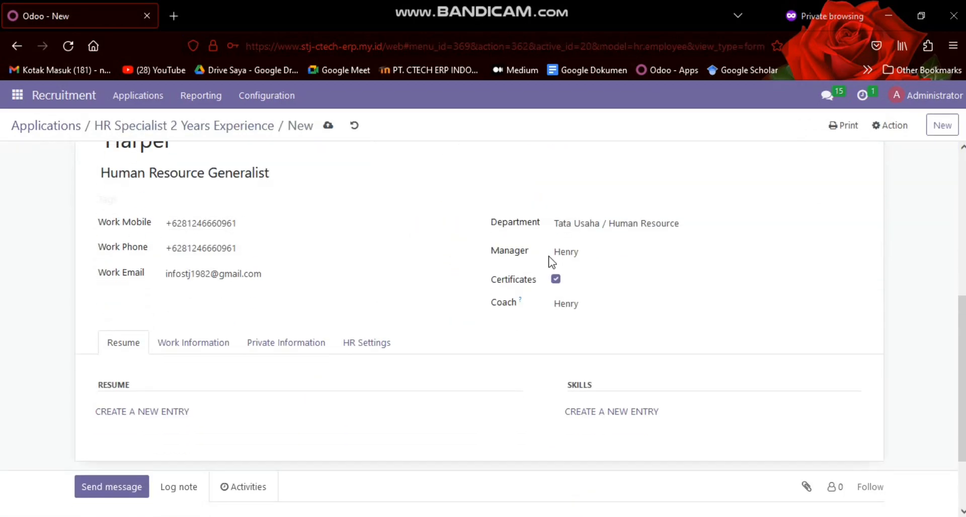
{"action": "scroll", "coordinate": [267, 240], "scroll_direction": "up", "scroll_amount": 5}
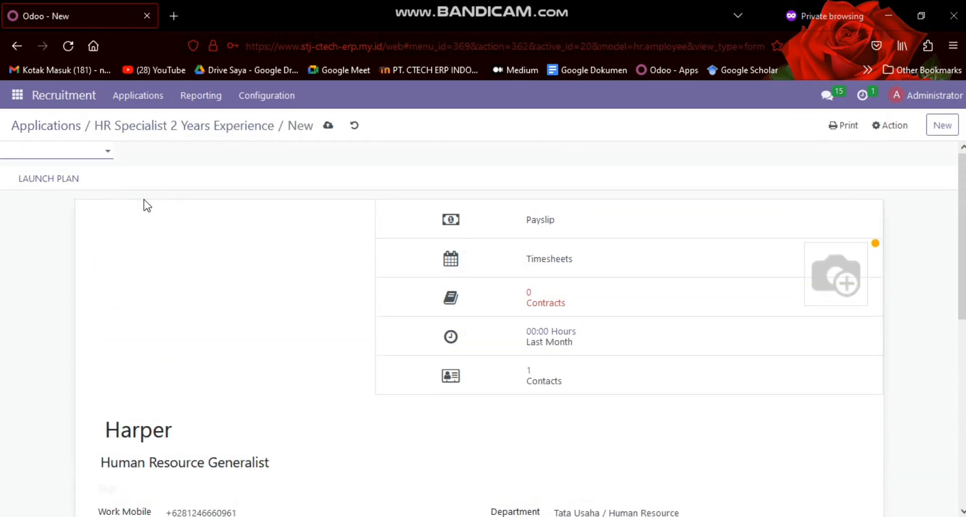
Review the new employee form's contact details, resume section and work information, including the approvers and schedule
{"action": "scroll", "coordinate": [145, 206], "scroll_direction": "down", "scroll_amount": 4}
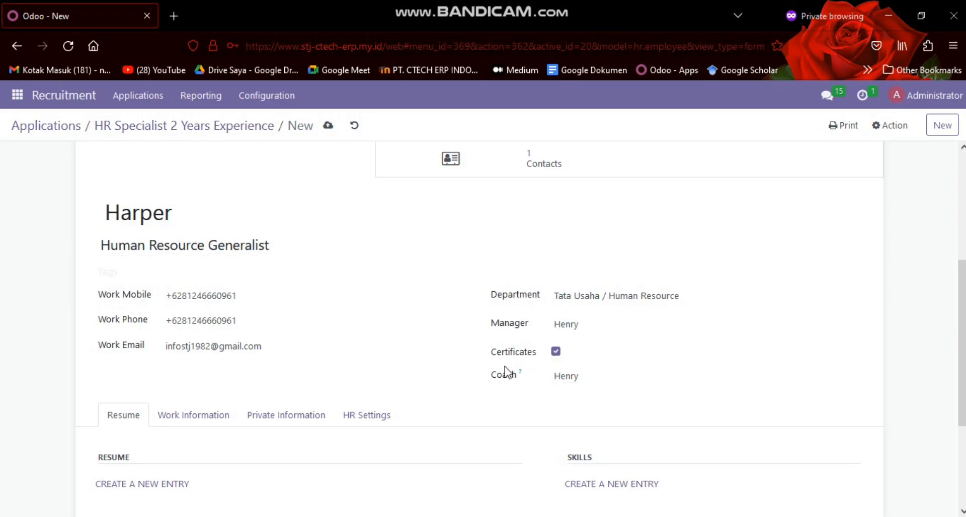
{"action": "scroll", "coordinate": [578, 387], "scroll_direction": "down", "scroll_amount": 3}
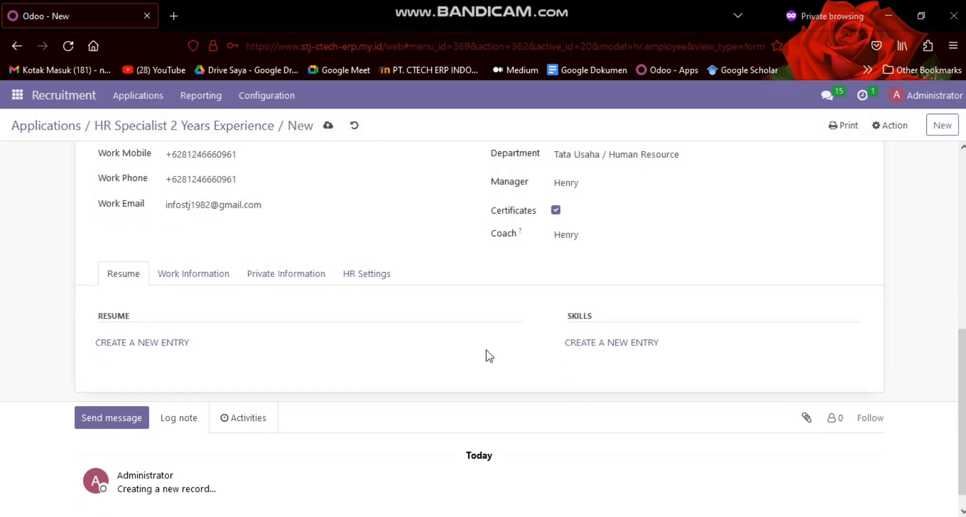
{"action": "left_click", "coordinate": [202, 274]}
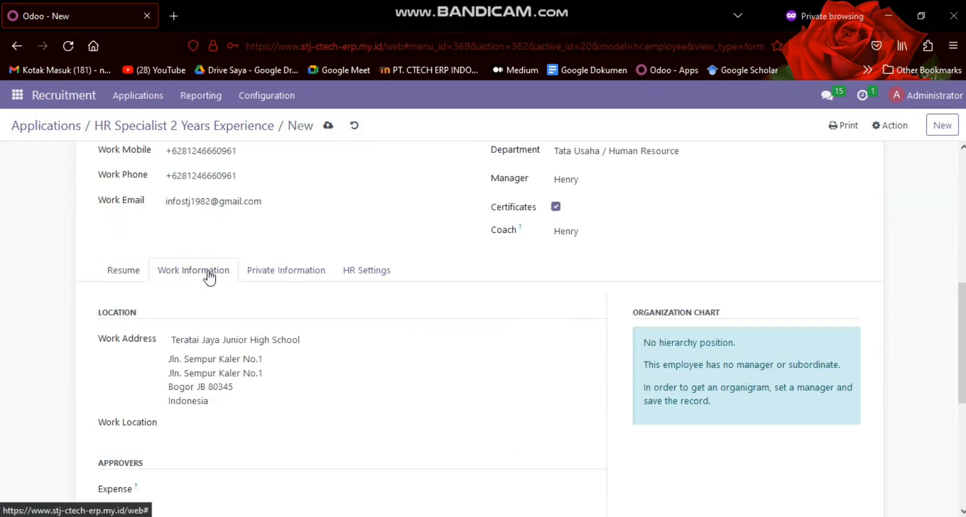
{"action": "scroll", "coordinate": [233, 295], "scroll_direction": "down", "scroll_amount": 4}
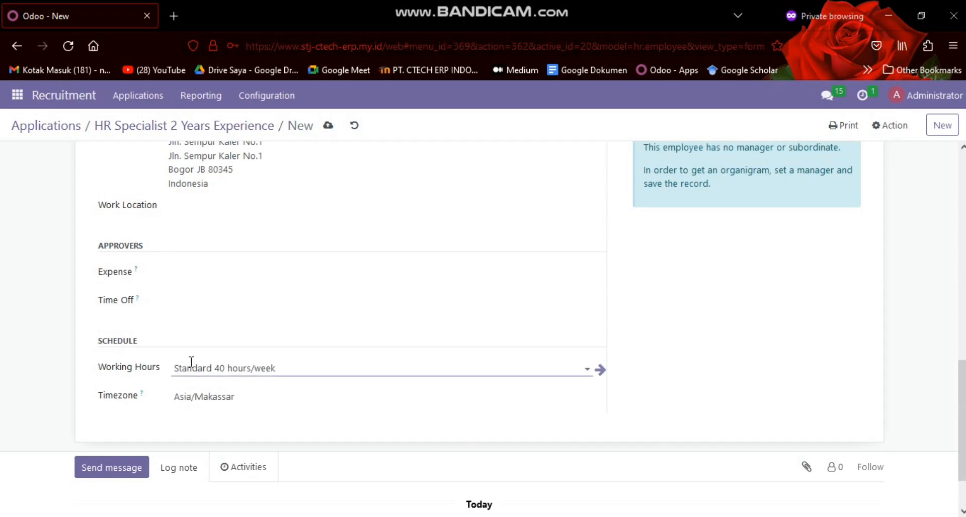
{"action": "scroll", "coordinate": [190, 362], "scroll_direction": "up", "scroll_amount": 3}
Review the new employee's private information, covering private contact, family status, education, citizenship and work permit
{"action": "left_click", "coordinate": [272, 209]}
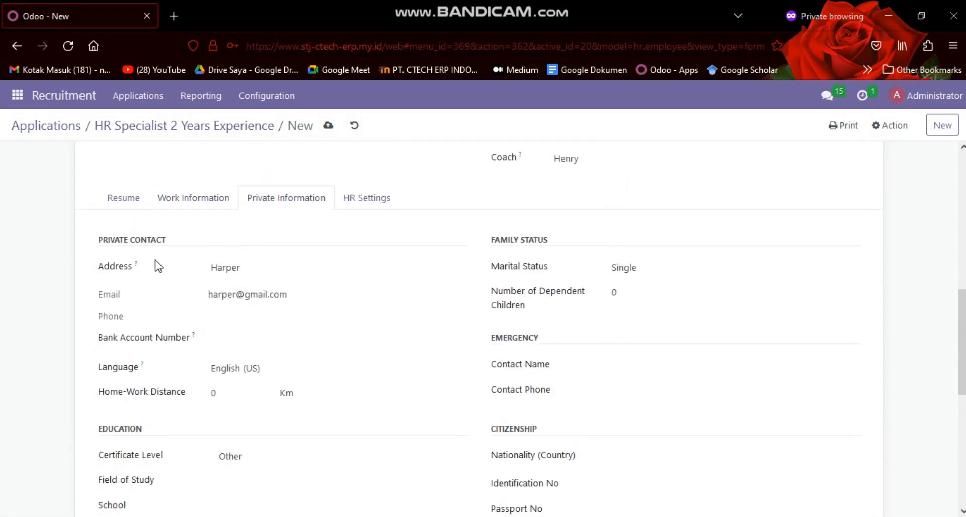
{"action": "scroll", "coordinate": [260, 259], "scroll_direction": "down", "scroll_amount": 2}
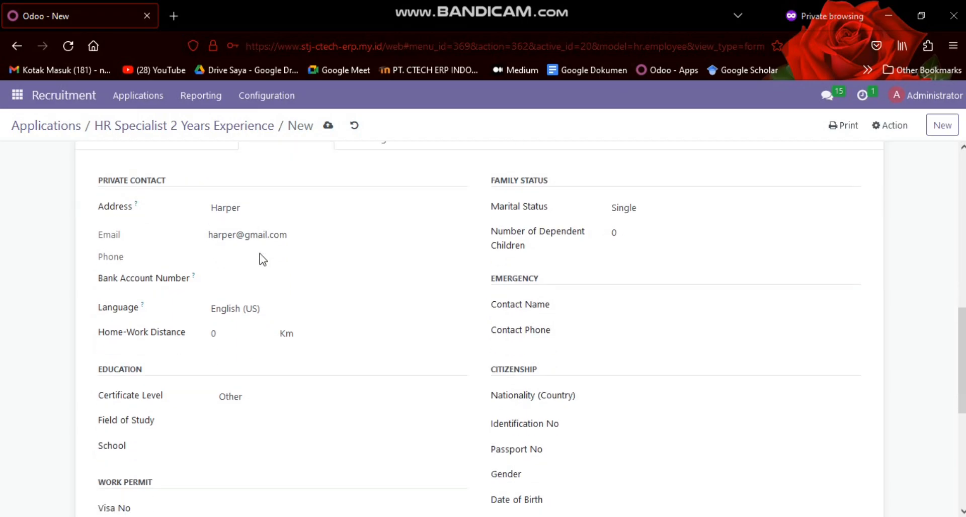
{"action": "scroll", "coordinate": [261, 253], "scroll_direction": "down", "scroll_amount": 3}
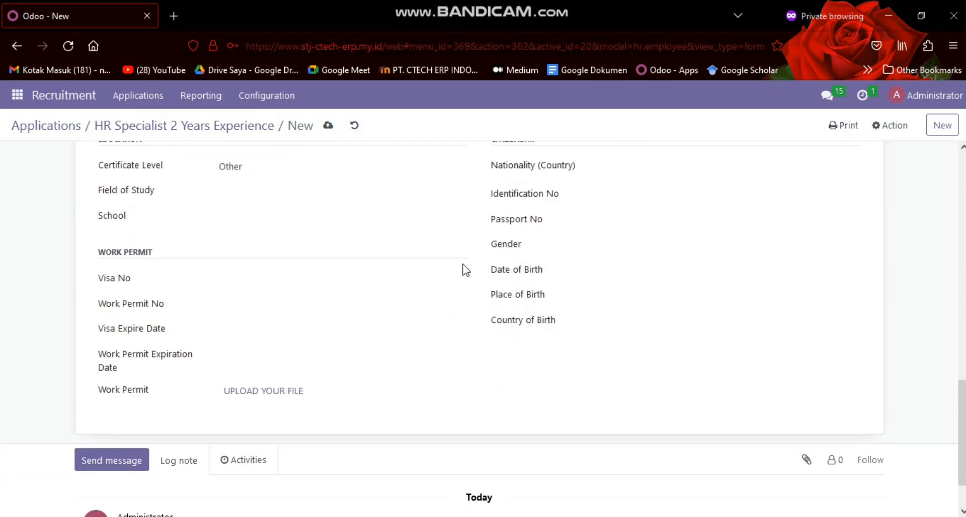
{"action": "scroll", "coordinate": [336, 282], "scroll_direction": "up", "scroll_amount": 4}
{"action": "scroll", "coordinate": [360, 254], "scroll_direction": "down", "scroll_amount": 4}
{"action": "scroll", "coordinate": [517, 331], "scroll_direction": "up", "scroll_amount": 8}
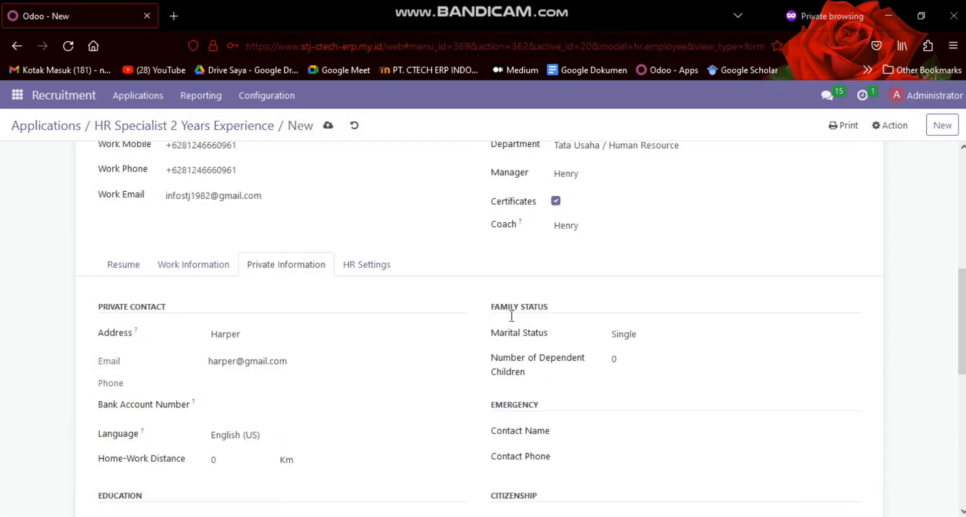
{"action": "scroll", "coordinate": [345, 409], "scroll_direction": "down", "scroll_amount": 3}
Check the HR settings of the new employee and save the employee record
{"action": "left_click", "coordinate": [373, 425]}
{"action": "scroll", "coordinate": [360, 355], "scroll_direction": "down", "scroll_amount": 3}
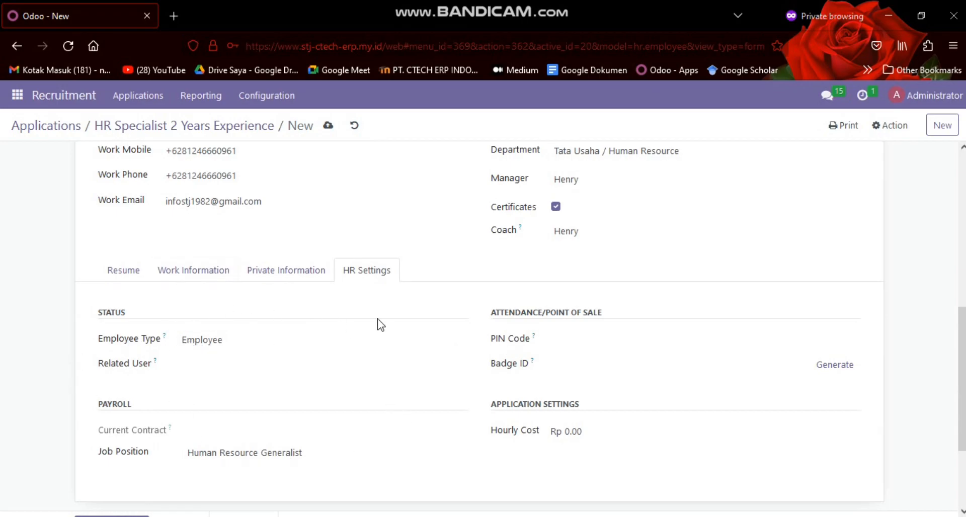
{"action": "scroll", "coordinate": [381, 324], "scroll_direction": "up", "scroll_amount": 7}
{"action": "left_click", "coordinate": [327, 127]}
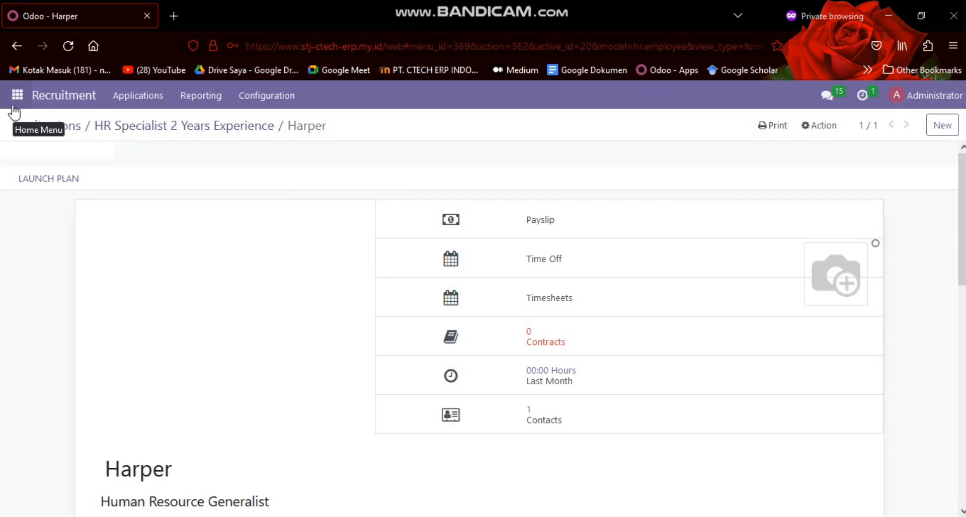
{"action": "scroll", "coordinate": [89, 260], "scroll_direction": "down", "scroll_amount": 5}
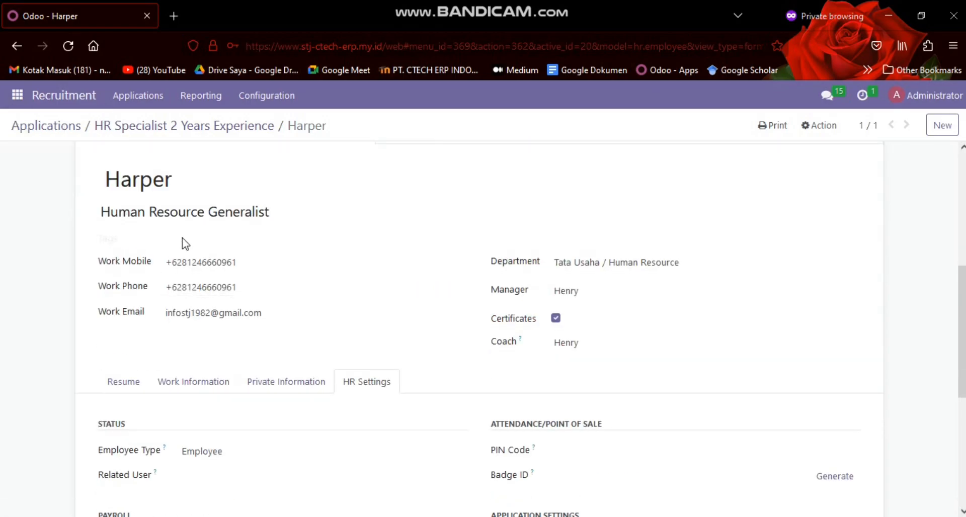
Leave Recruitment and open the employee directory in the Human Resources app
{"action": "left_click", "coordinate": [17, 95]}
{"action": "scroll", "coordinate": [58, 220], "scroll_direction": "down", "scroll_amount": 5}
{"action": "left_click", "coordinate": [46, 149]}
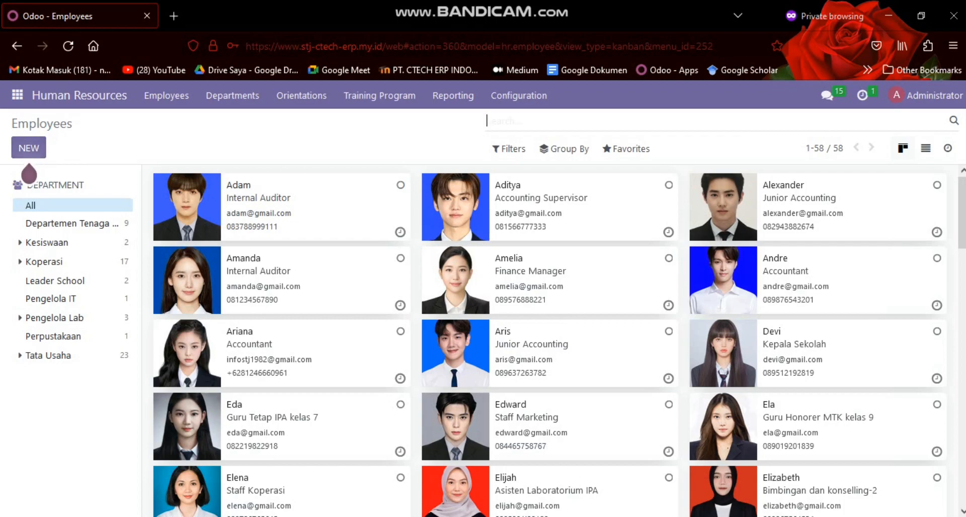
Switch to the scenario document in Google Docs and read through the training program section
{"action": "key", "text": "alt+Tab"}
{"action": "left_click", "coordinate": [516, 159]}
{"action": "scroll", "coordinate": [560, 323], "scroll_direction": "up", "scroll_amount": 7}
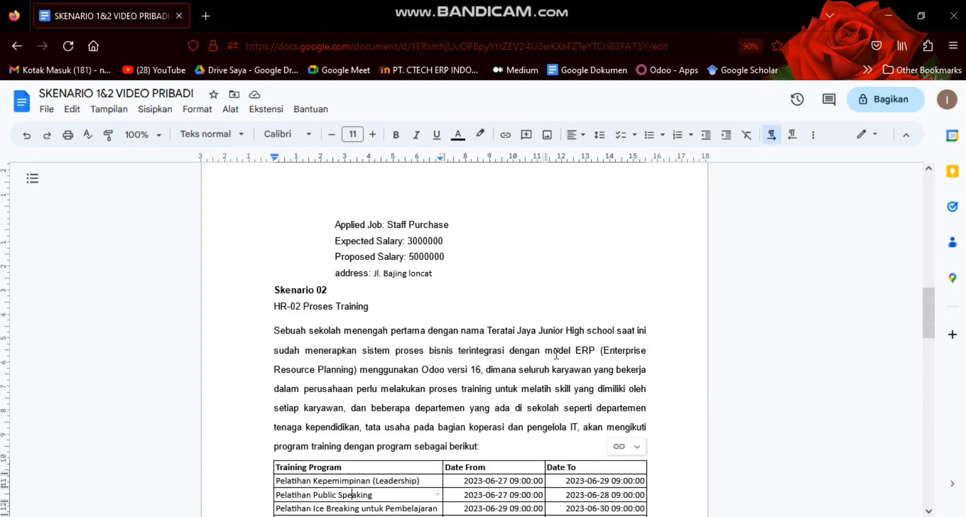
{"action": "scroll", "coordinate": [556, 355], "scroll_direction": "down", "scroll_amount": 5}
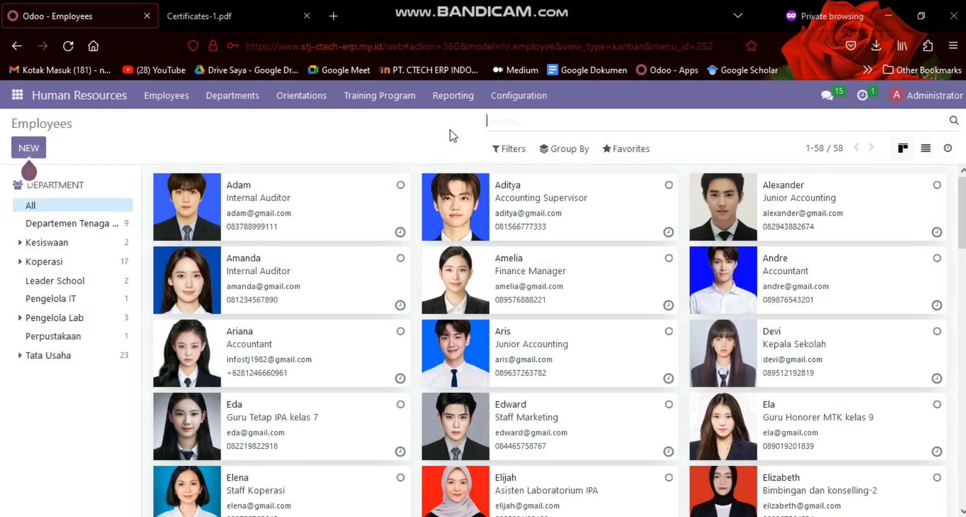
{"action": "type", "text": "h"}
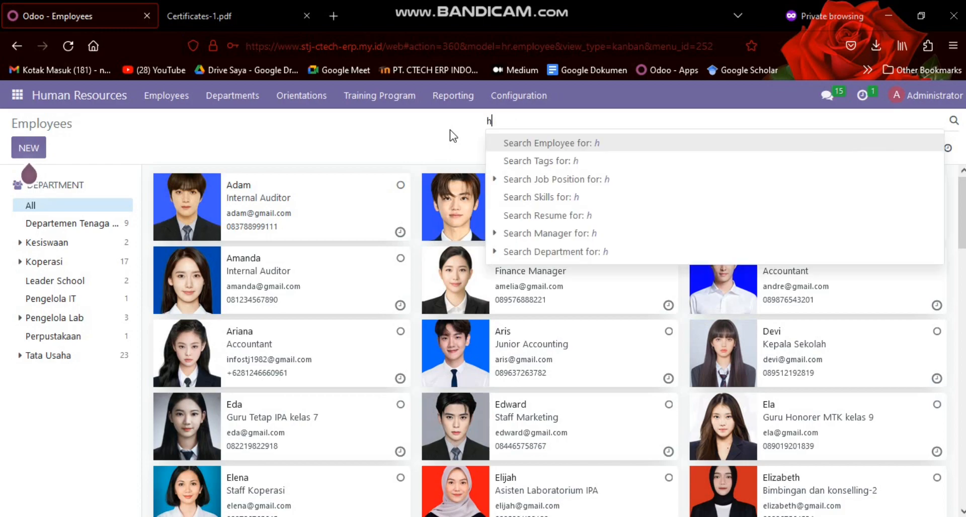
{"action": "type", "text": "arper"}
{"action": "key", "text": "Return"}
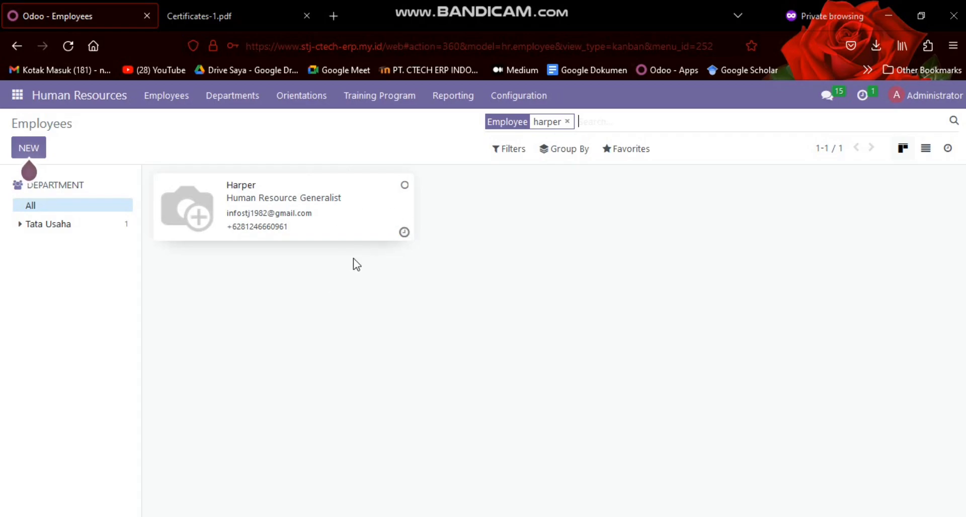
{"action": "left_click", "coordinate": [567, 121]}
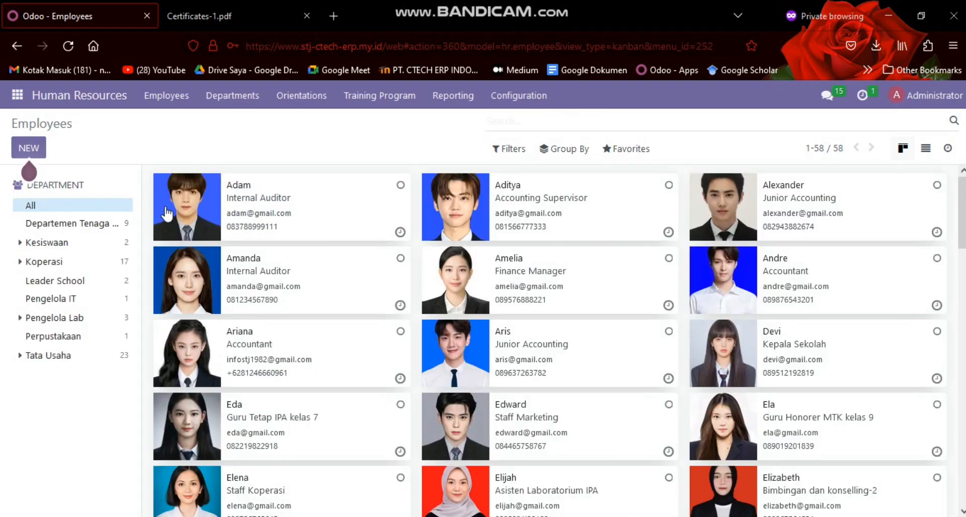
Find the new Human Resource Generalist employee by name, open the record and start a new contract from its contract history
{"action": "type", "text": "harper"}
{"action": "key", "text": "Return"}
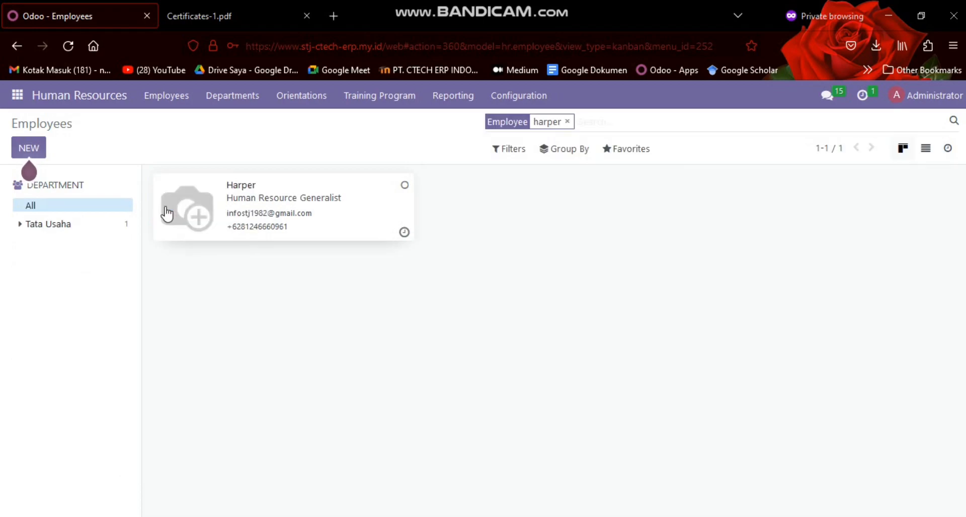
{"action": "left_click", "coordinate": [232, 184]}
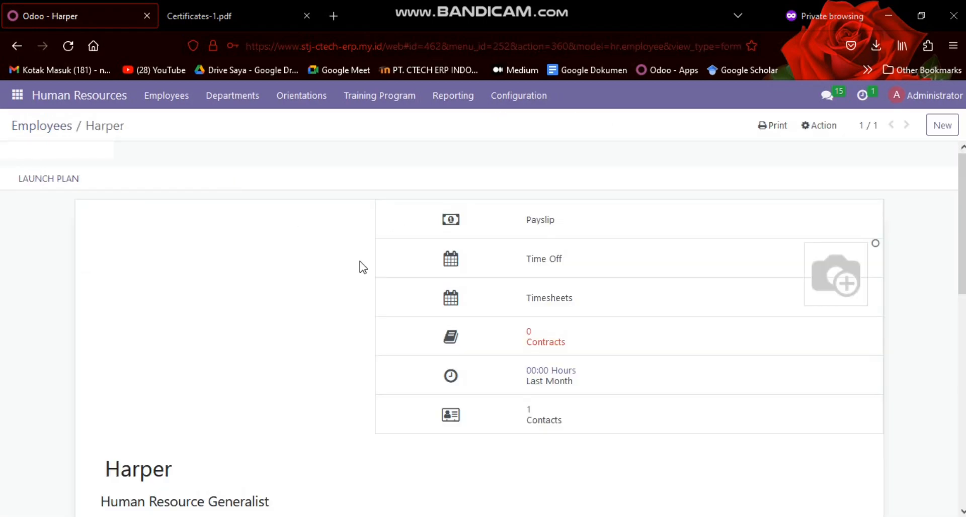
{"action": "left_click", "coordinate": [509, 337]}
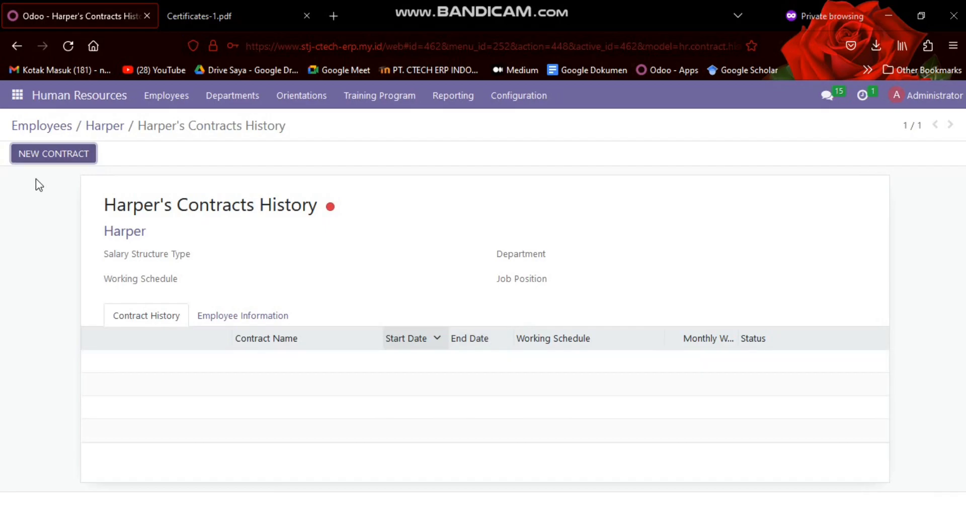
{"action": "left_click", "coordinate": [60, 154]}
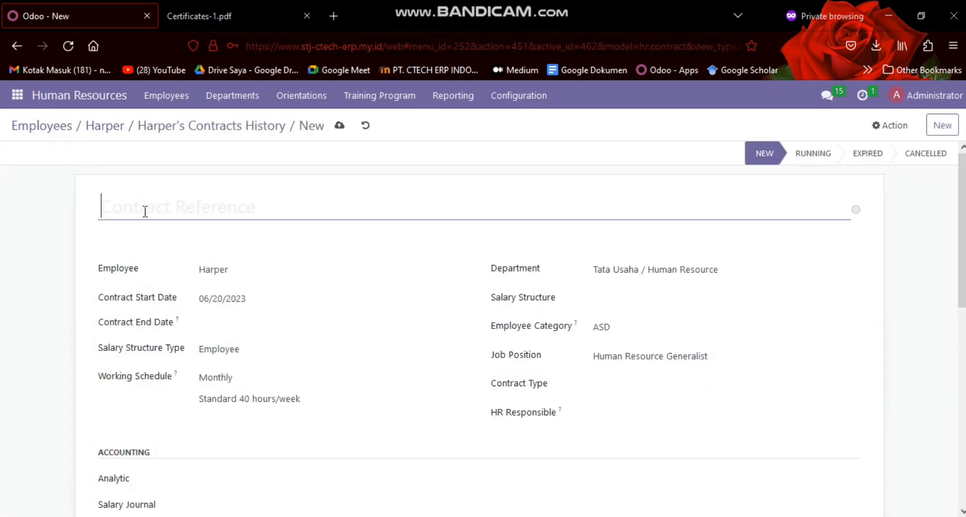
Enter "contract HR-01" as the contract reference and set the contract end date to 06/20/2024
{"action": "type", "text": "contract HR-01"}
{"action": "scroll", "coordinate": [146, 211], "scroll_direction": "down", "scroll_amount": 2}
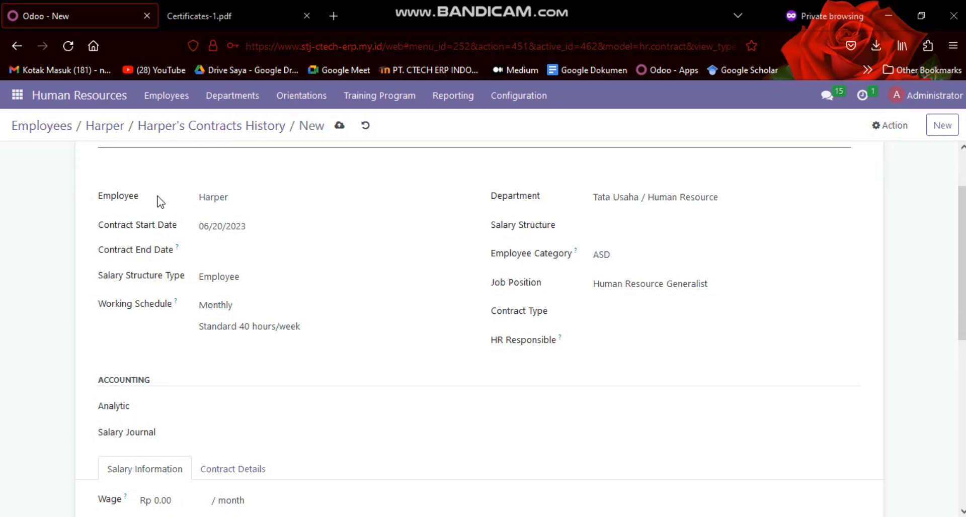
{"action": "scroll", "coordinate": [156, 196], "scroll_direction": "up", "scroll_amount": 2}
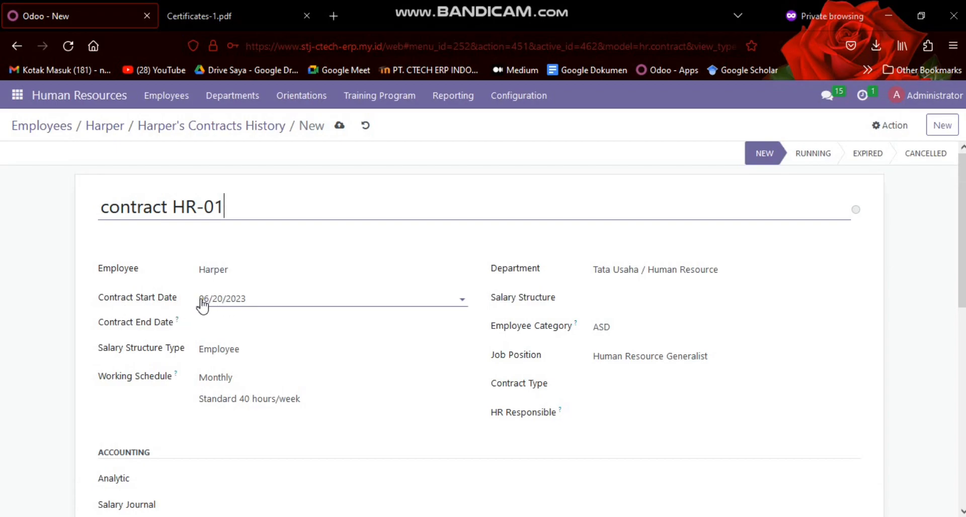
{"action": "left_click", "coordinate": [229, 323]}
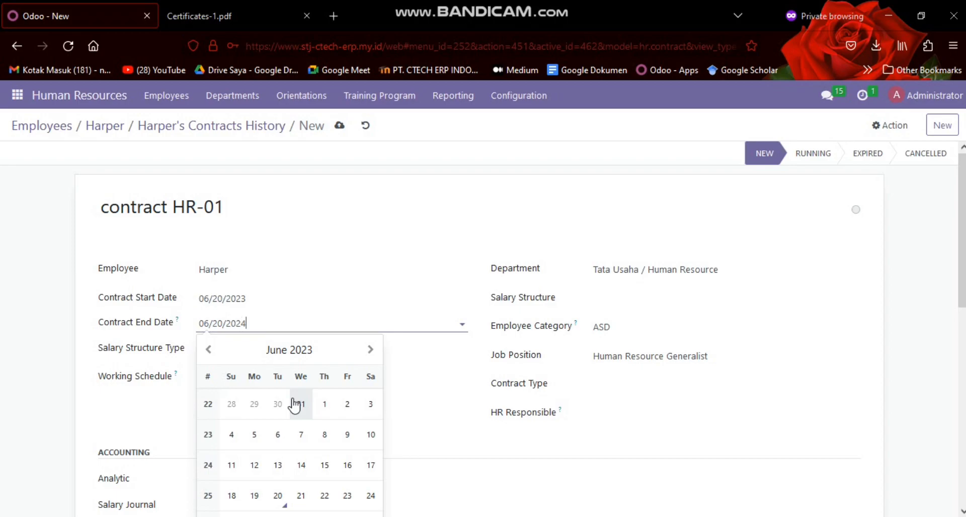
{"action": "type", "text": "06/20/2024"}
{"action": "left_click", "coordinate": [385, 206]}
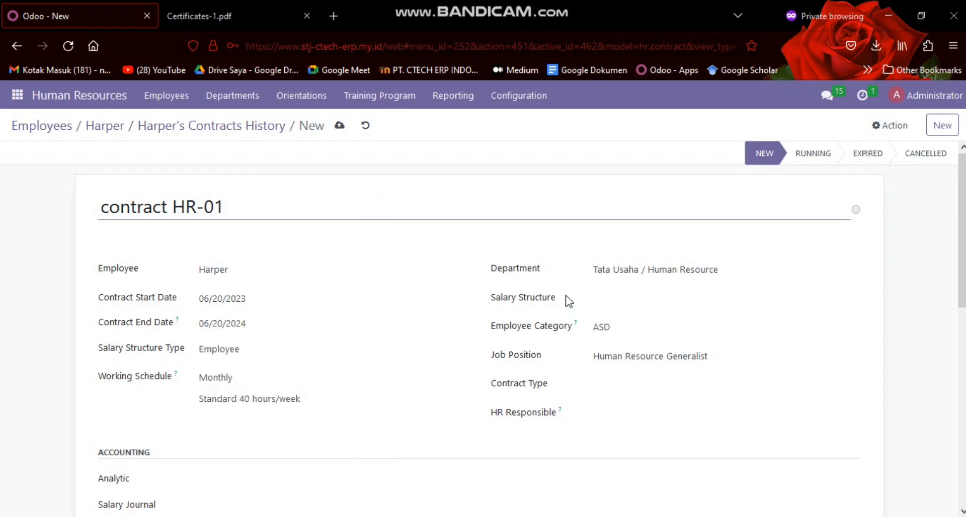
Set the contract's salary structure type to Honorer
{"action": "scroll", "coordinate": [252, 381], "scroll_direction": "down", "scroll_amount": 6}
{"action": "scroll", "coordinate": [227, 327], "scroll_direction": "up", "scroll_amount": 3}
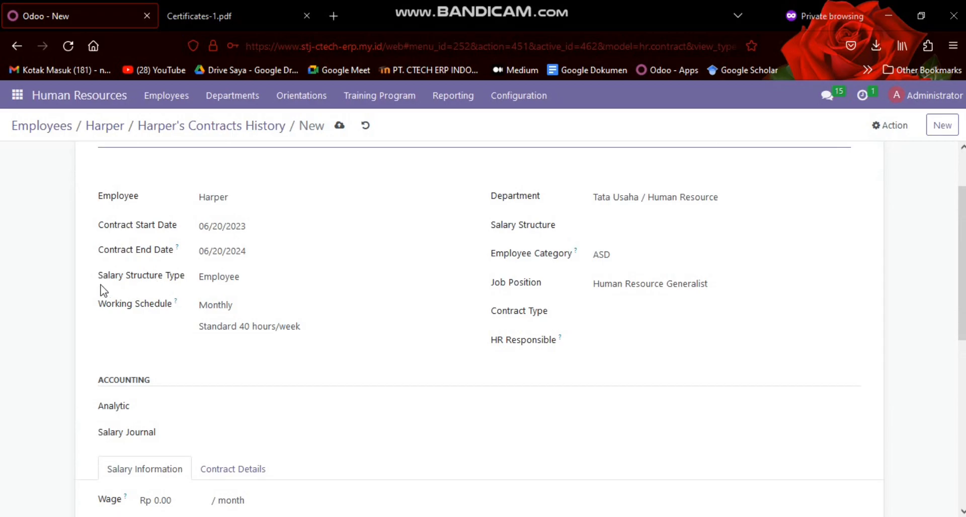
{"action": "left_click", "coordinate": [219, 277]}
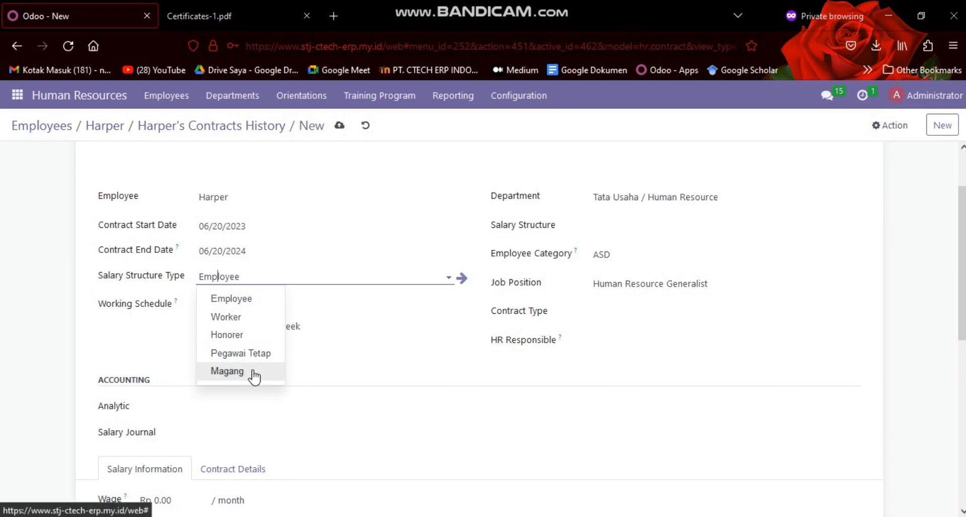
{"action": "left_click", "coordinate": [241, 332]}
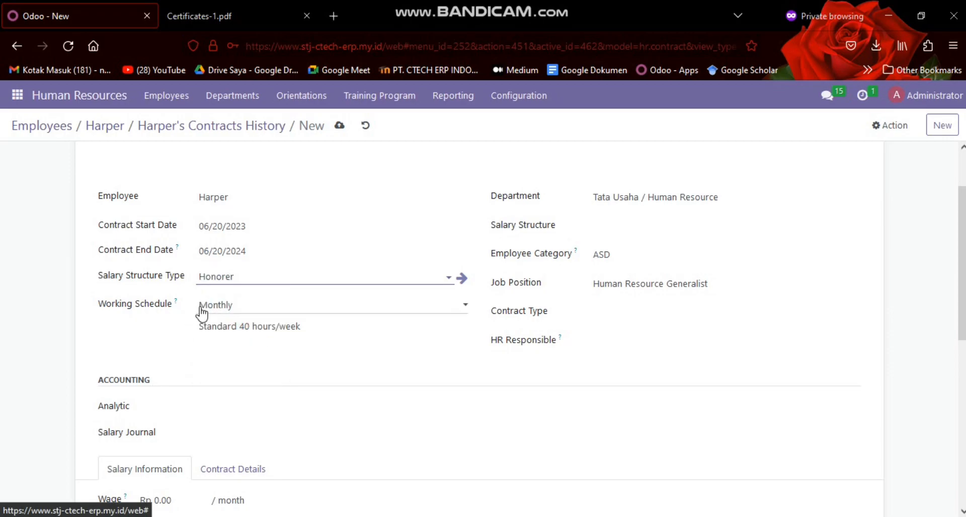
Review the contract's available working schedule, department and salary structure options, plus the accounting and salary information sections
{"action": "left_click", "coordinate": [231, 317]}
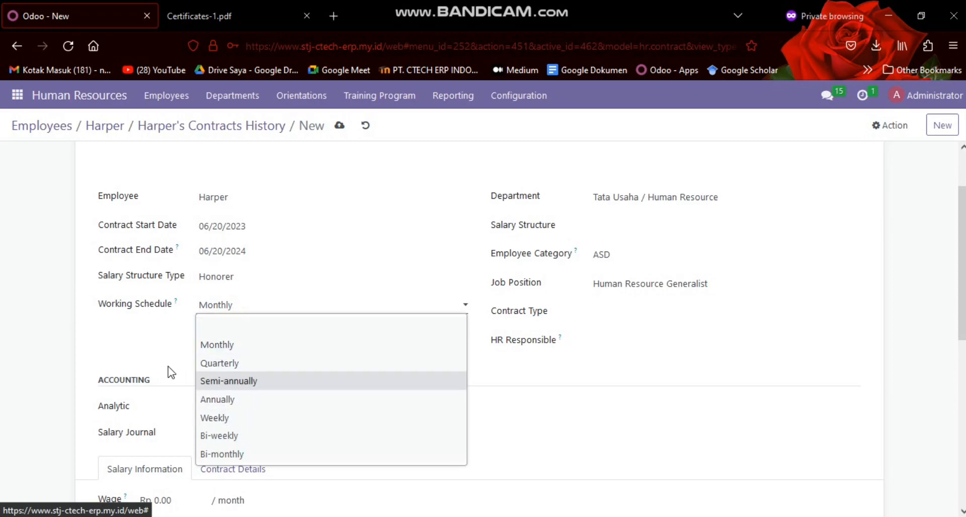
{"action": "left_click", "coordinate": [177, 349]}
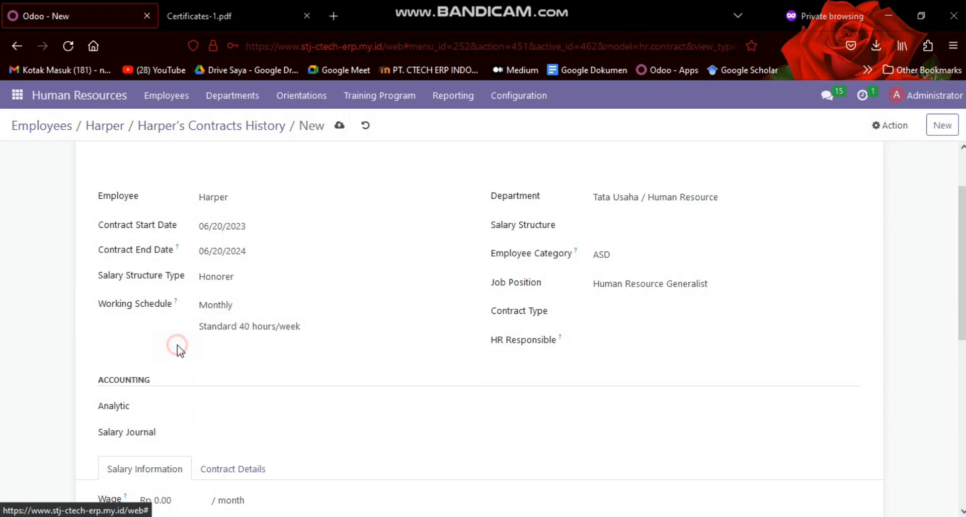
{"action": "left_click", "coordinate": [610, 196]}
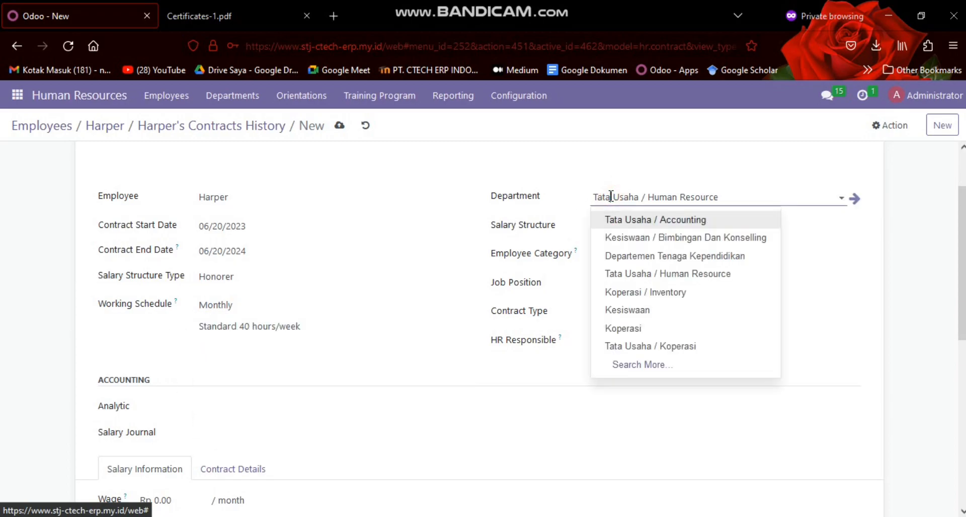
{"action": "left_click", "coordinate": [640, 204]}
{"action": "scroll", "coordinate": [643, 207], "scroll_direction": "up", "scroll_amount": 2}
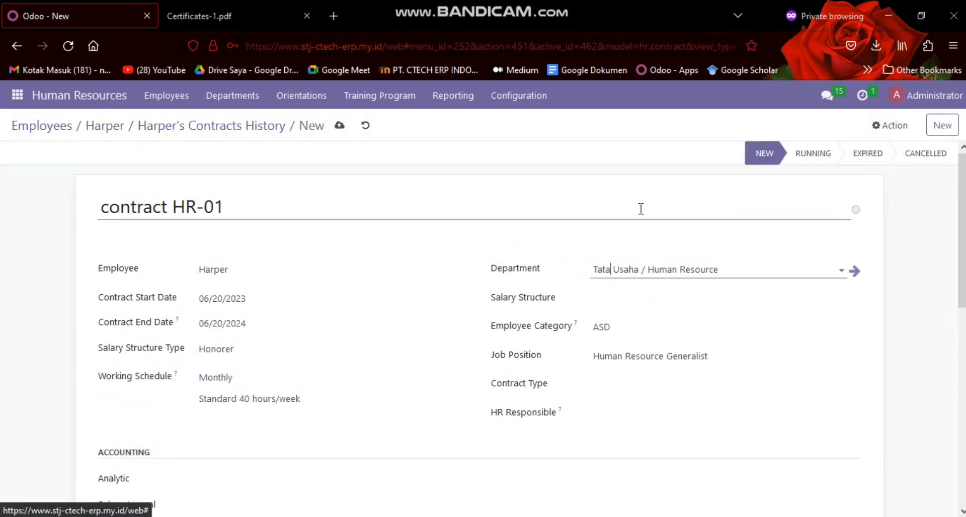
{"action": "scroll", "coordinate": [640, 208], "scroll_direction": "down", "scroll_amount": 2}
{"action": "left_click", "coordinate": [621, 227]}
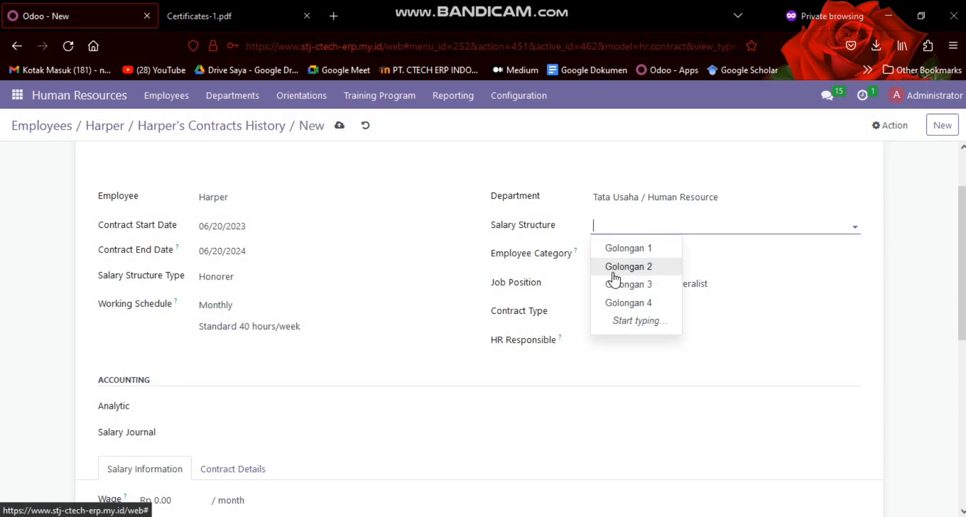
{"action": "left_click", "coordinate": [497, 289]}
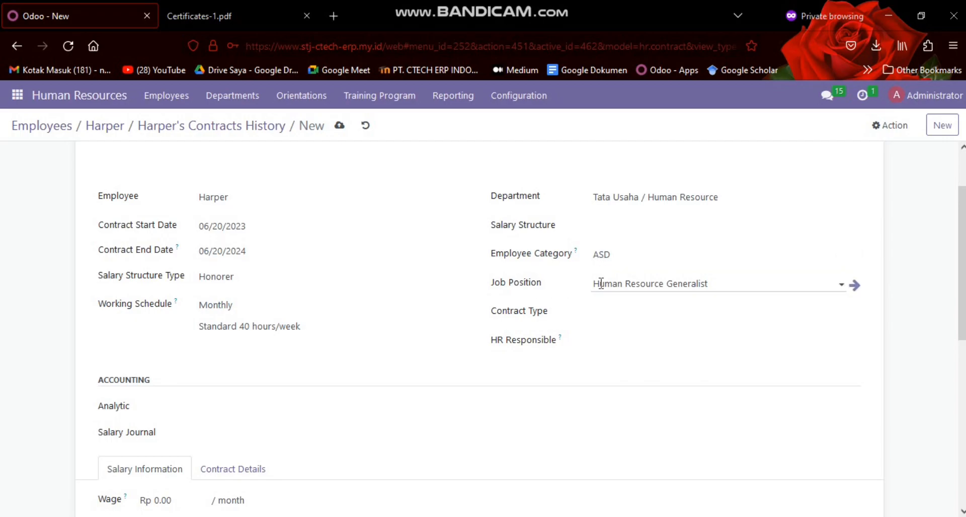
{"action": "scroll", "coordinate": [579, 317], "scroll_direction": "down", "scroll_amount": 3}
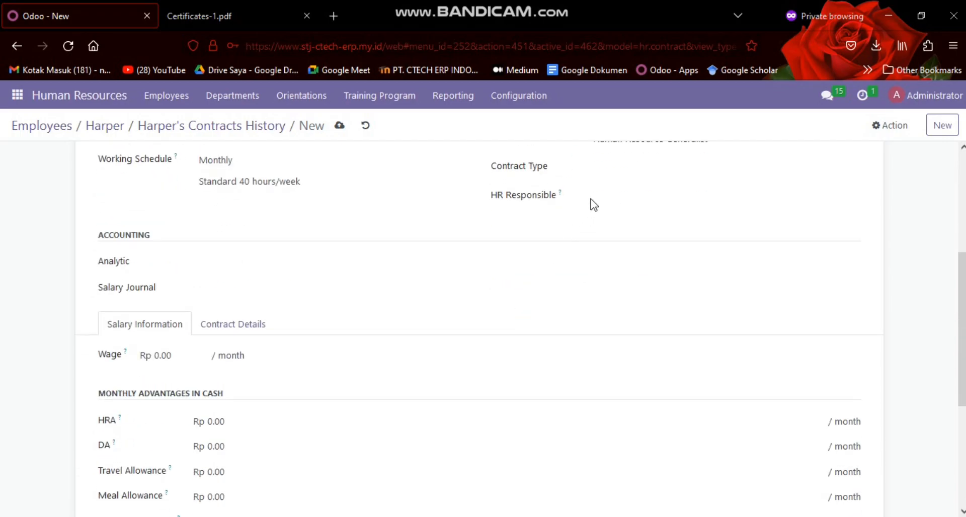
Assign the HR responsible person on the contract and set its salary journal to Employee Salaries
{"action": "left_click", "coordinate": [609, 196]}
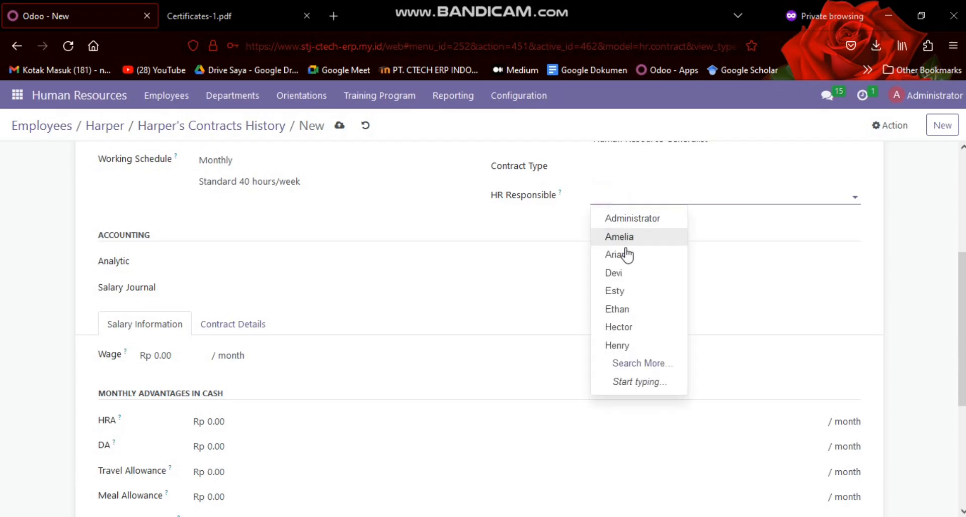
{"action": "left_click", "coordinate": [654, 345]}
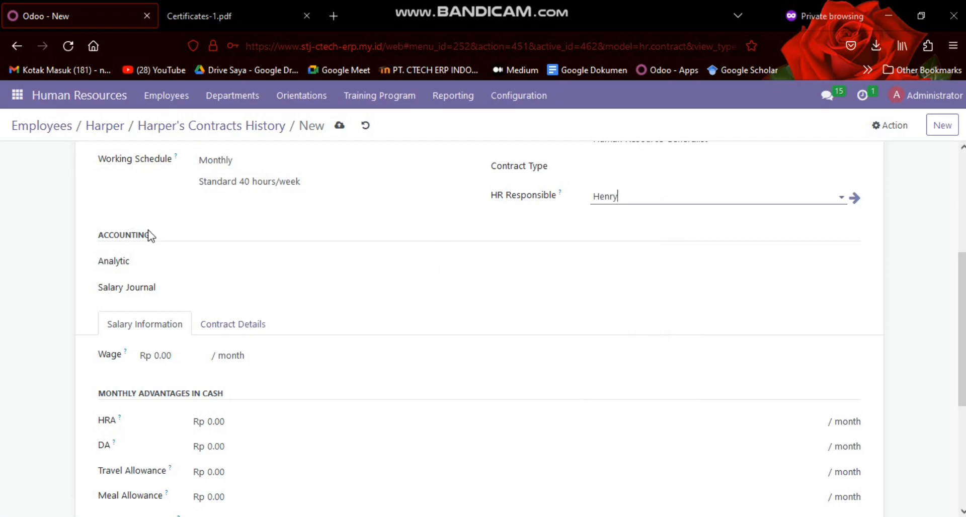
{"action": "scroll", "coordinate": [150, 235], "scroll_direction": "up", "scroll_amount": 3}
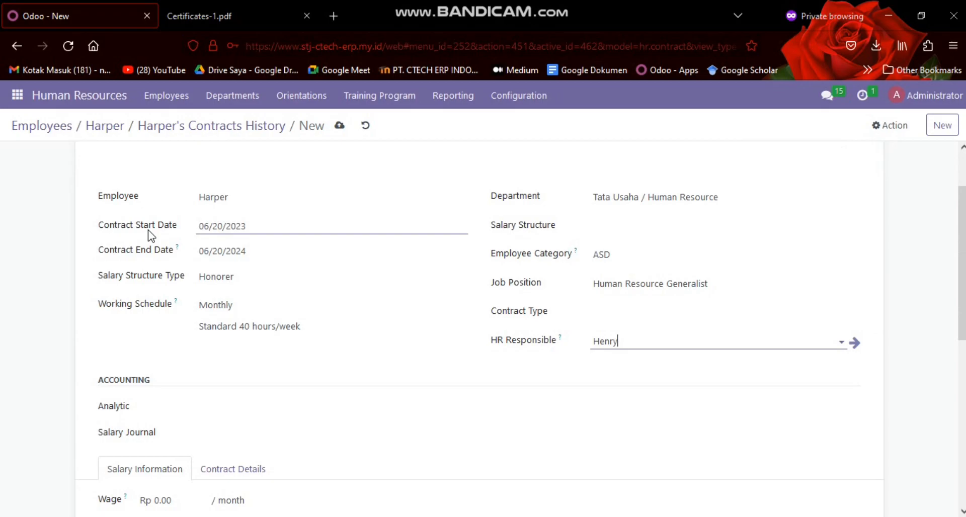
{"action": "scroll", "coordinate": [150, 236], "scroll_direction": "down", "scroll_amount": 3}
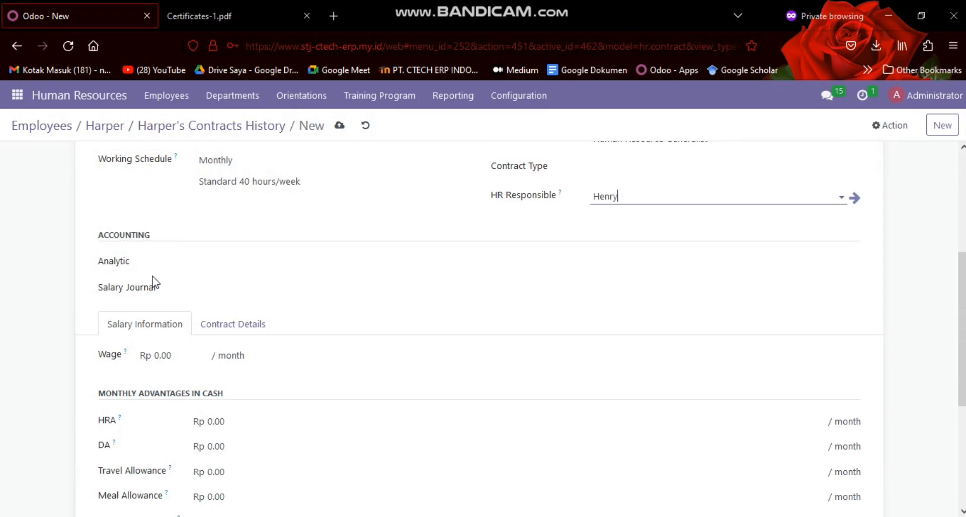
{"action": "left_click", "coordinate": [210, 297]}
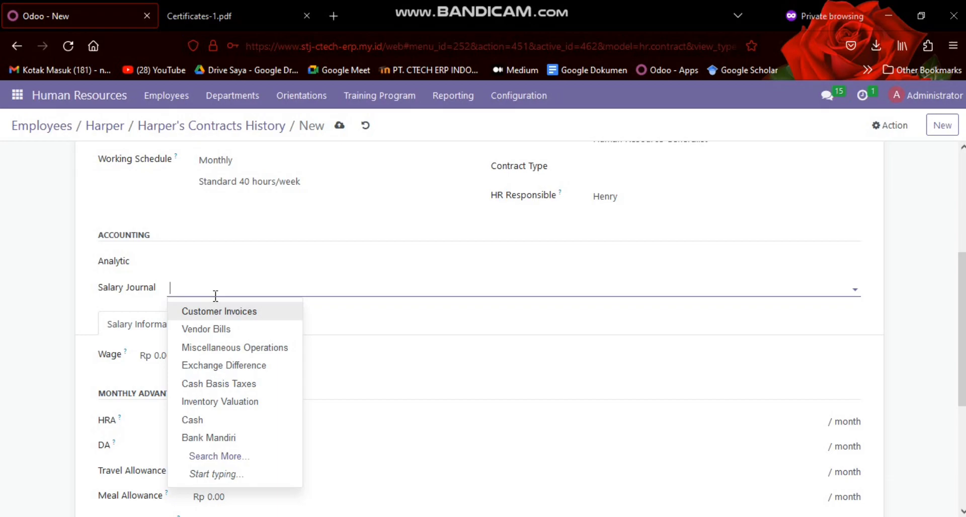
{"action": "type", "text": "lar"}
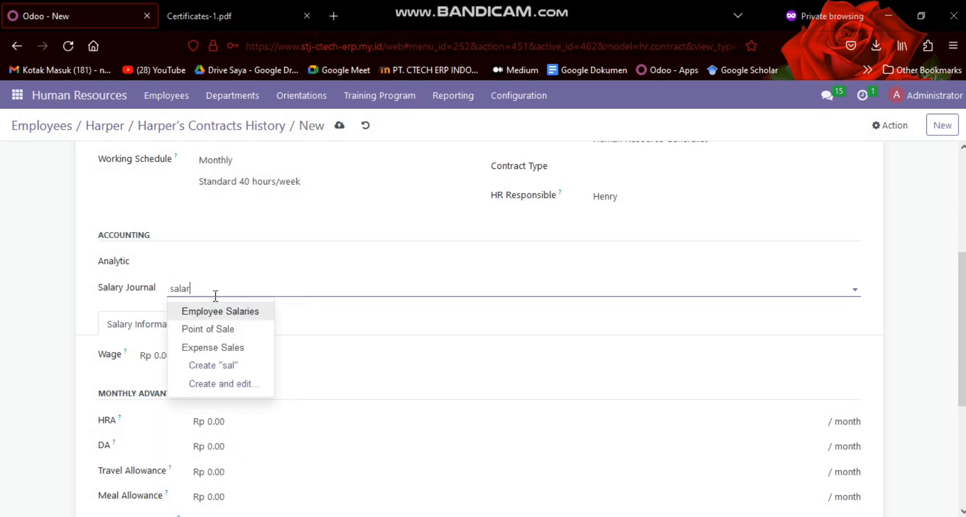
{"action": "key", "text": "Return"}
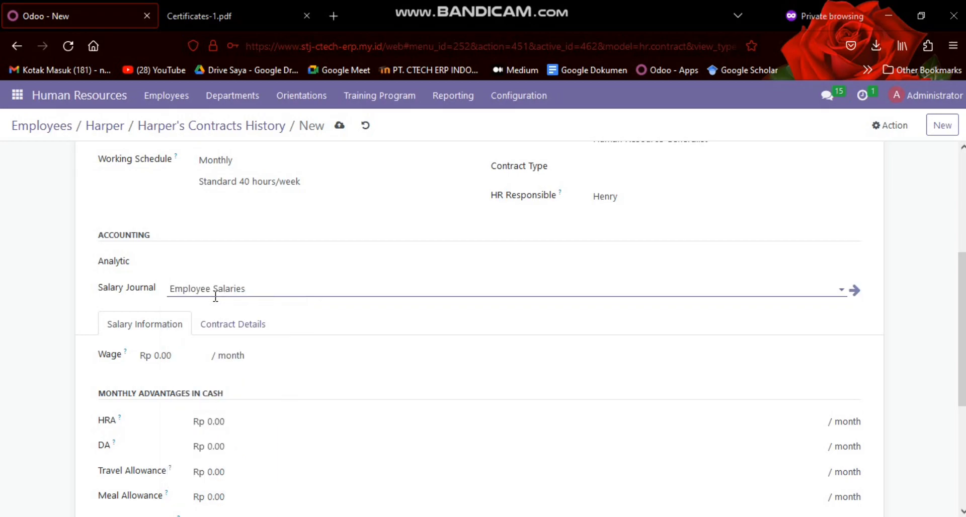
Enter a monthly wage of Rp 300000 in the contract's salary information and look over the form
{"action": "scroll", "coordinate": [248, 285], "scroll_direction": "up", "scroll_amount": 5}
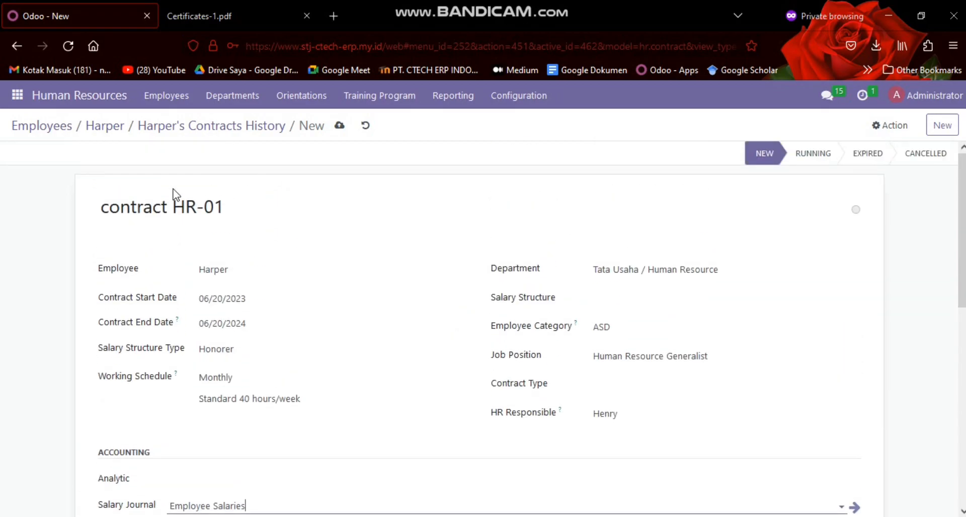
{"action": "scroll", "coordinate": [192, 230], "scroll_direction": "down", "scroll_amount": 3}
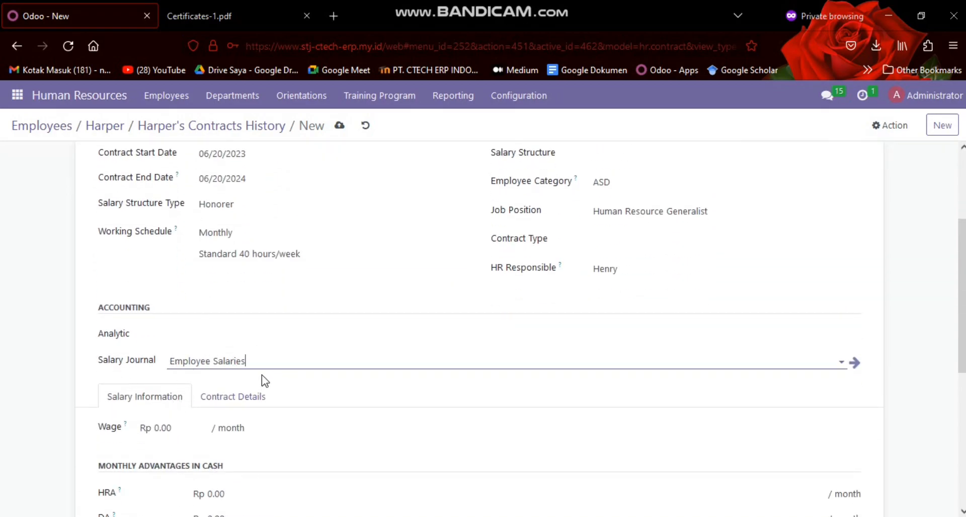
{"action": "scroll", "coordinate": [262, 375], "scroll_direction": "down", "scroll_amount": 3}
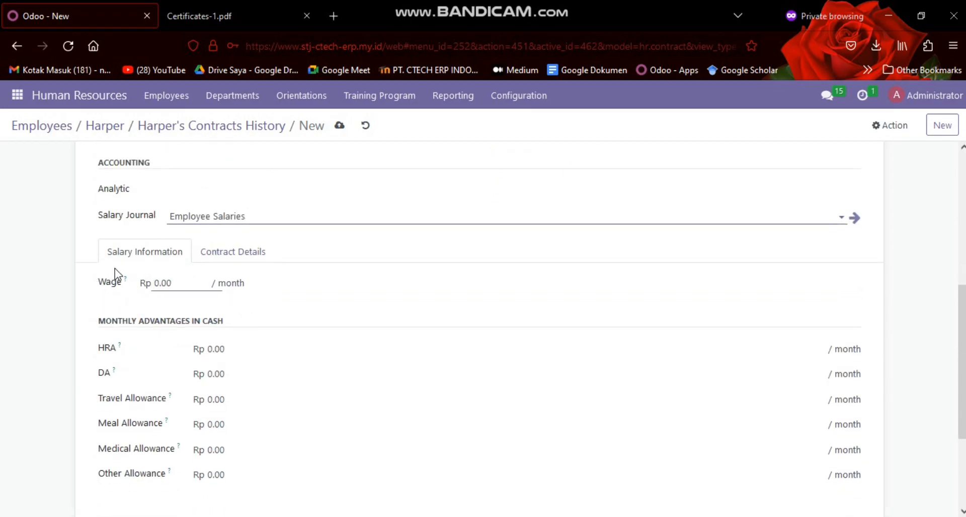
{"action": "left_click", "coordinate": [193, 284]}
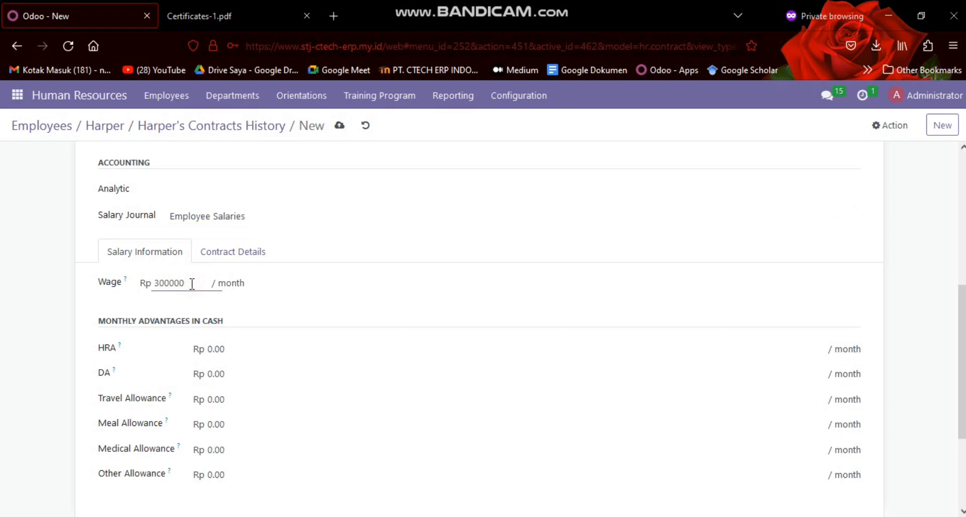
{"action": "left_click", "coordinate": [304, 274]}
{"action": "scroll", "coordinate": [370, 270], "scroll_direction": "down", "scroll_amount": 3}
{"action": "scroll", "coordinate": [371, 269], "scroll_direction": "up", "scroll_amount": 10}
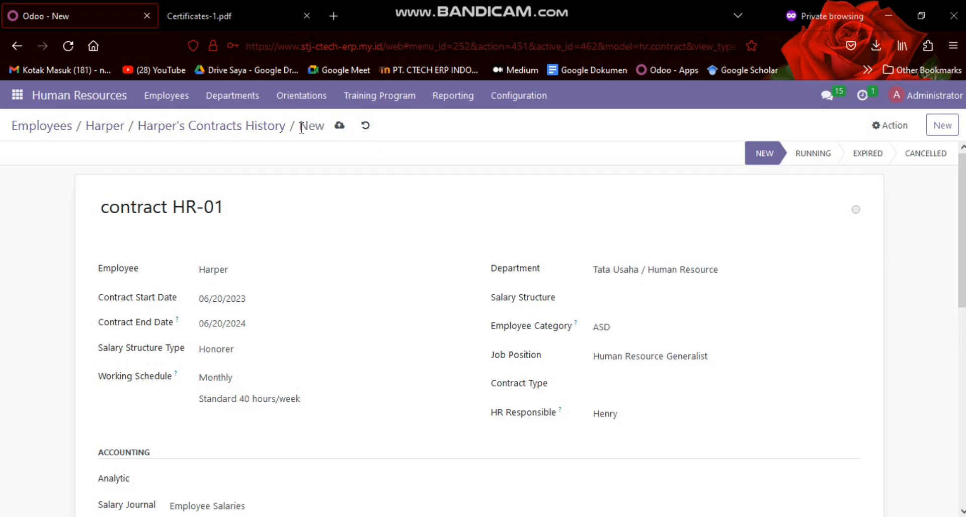
Discard the new contract and return to the employee's record
{"action": "left_click", "coordinate": [366, 126]}
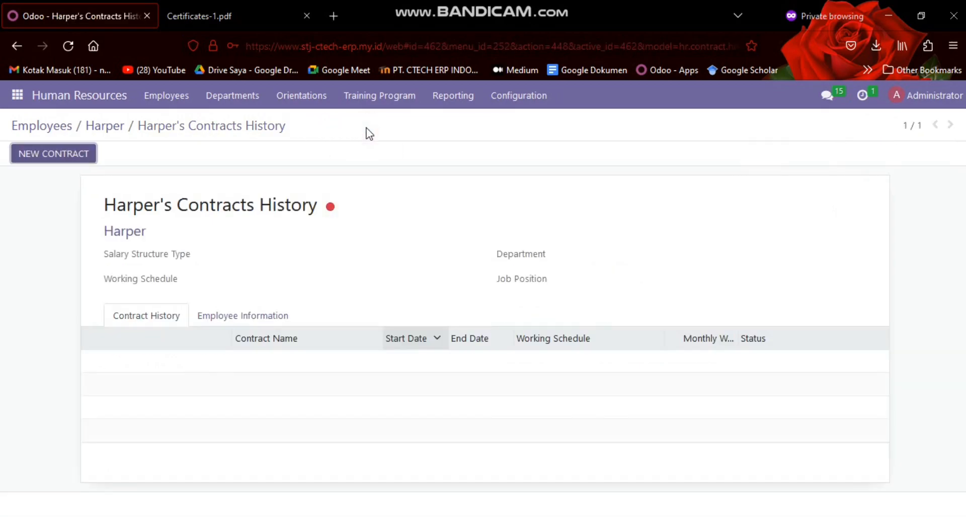
{"action": "left_click", "coordinate": [102, 127]}
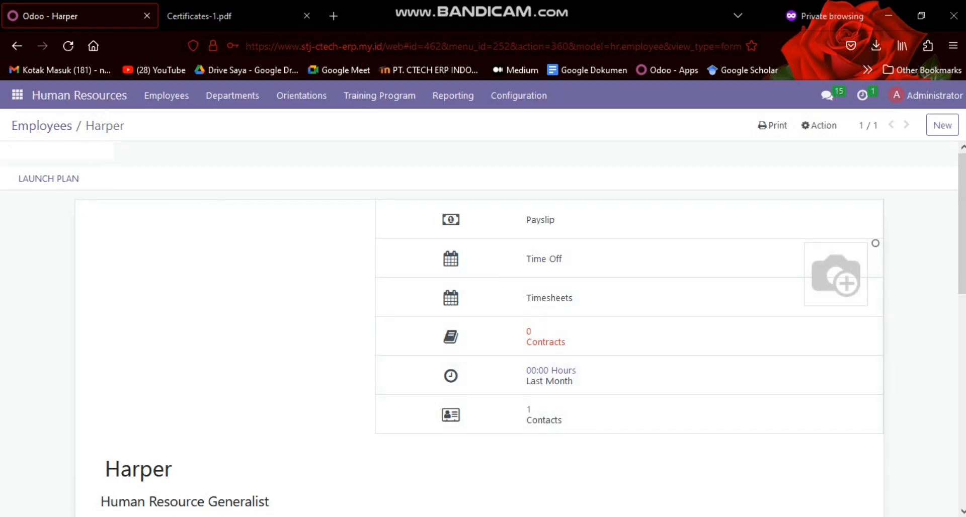
Switch to the SKENARIO 1&2 VIDEO PRIBADI document and read the Skenario 02 description of HR-02 Proses Training
{"action": "left_click", "coordinate": [516, 516]}
{"action": "scroll", "coordinate": [351, 307], "scroll_direction": "up", "scroll_amount": 4}
{"action": "scroll", "coordinate": [322, 302], "scroll_direction": "down", "scroll_amount": 2}
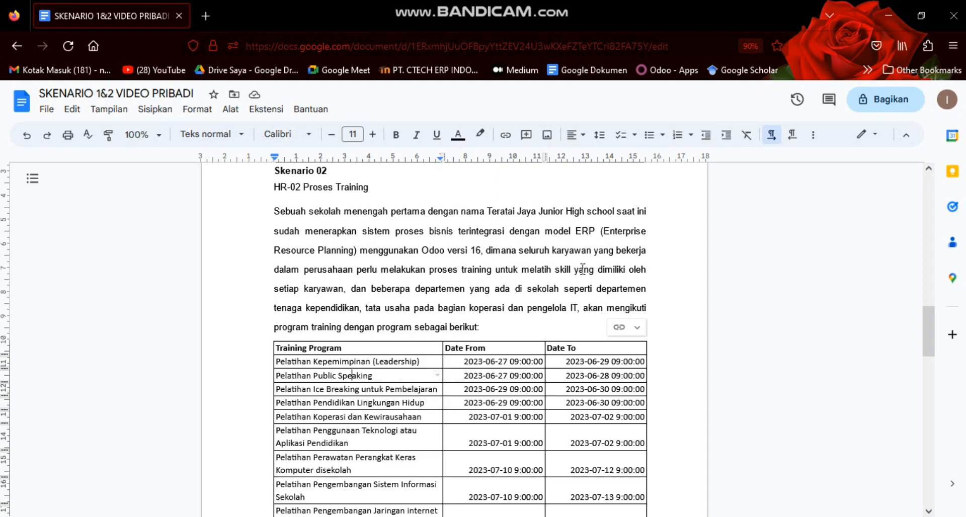
{"action": "left_click", "coordinate": [351, 293]}
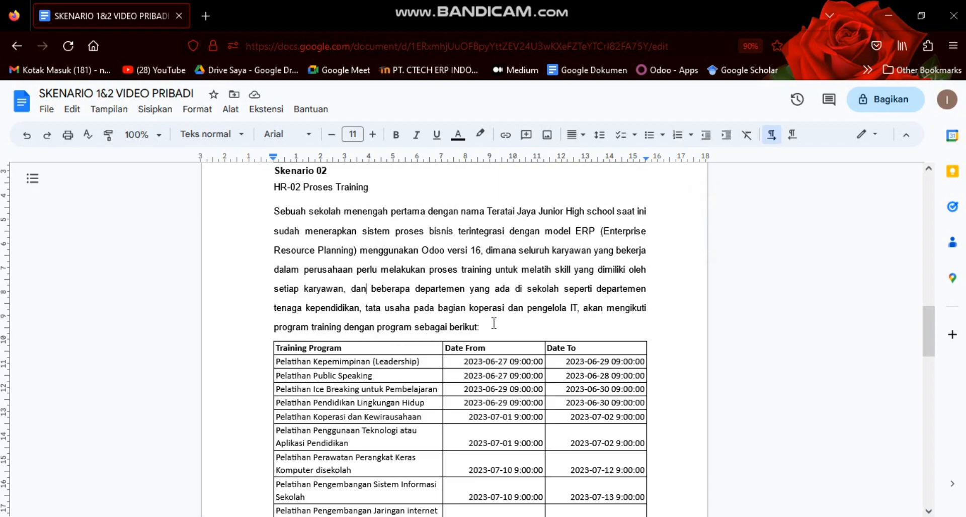
{"action": "scroll", "coordinate": [494, 323], "scroll_direction": "down", "scroll_amount": 2}
{"action": "scroll", "coordinate": [312, 302], "scroll_direction": "up", "scroll_amount": 1}
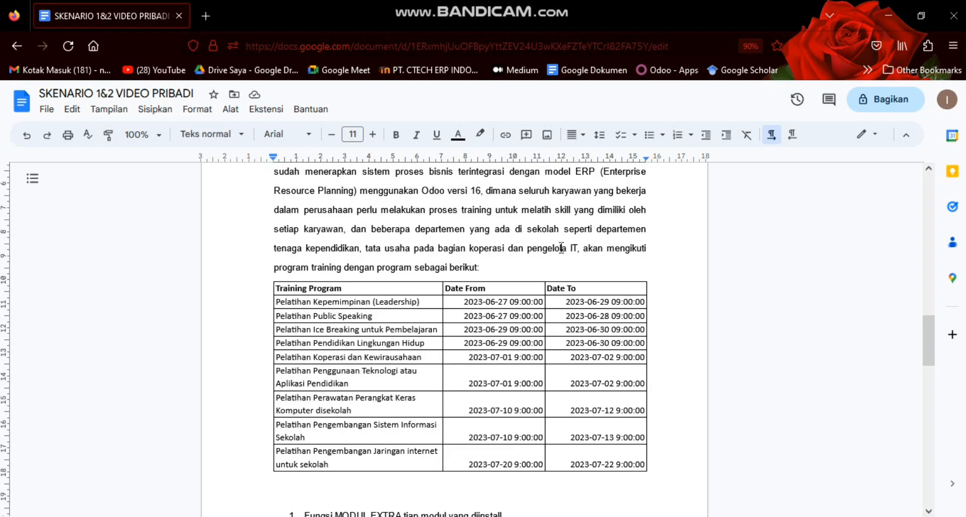
Examine the program names with their start and end dates in the scenario's training program table
{"action": "left_click", "coordinate": [395, 347]}
{"action": "left_click", "coordinate": [321, 304]}
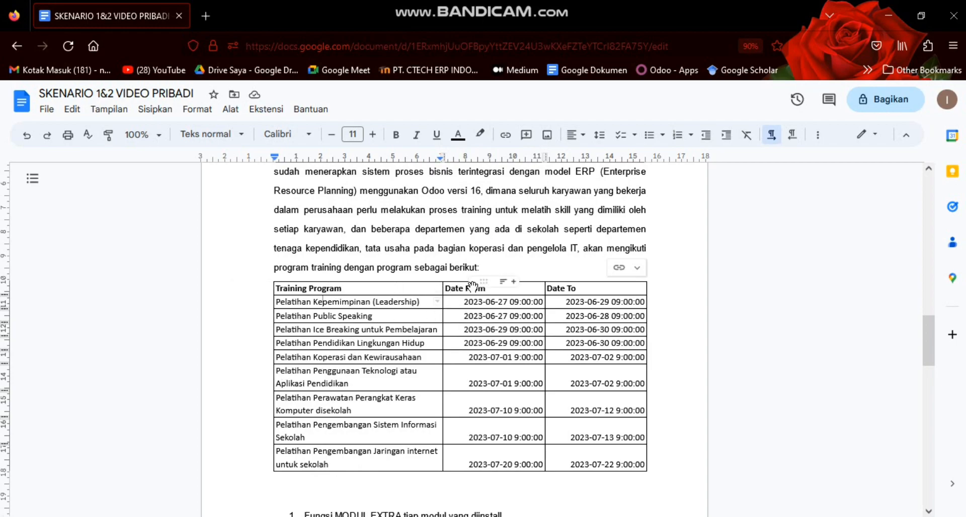
{"action": "left_click", "coordinate": [466, 302]}
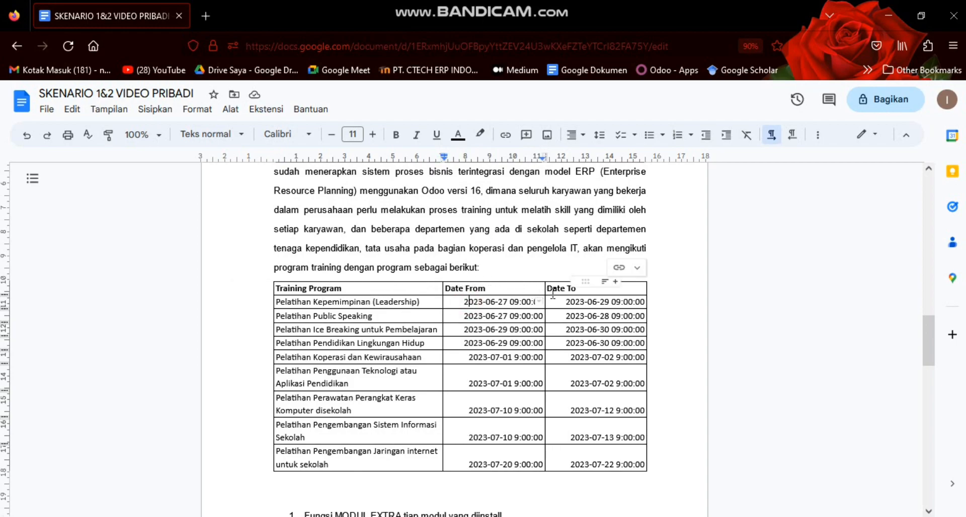
{"action": "left_click", "coordinate": [571, 301]}
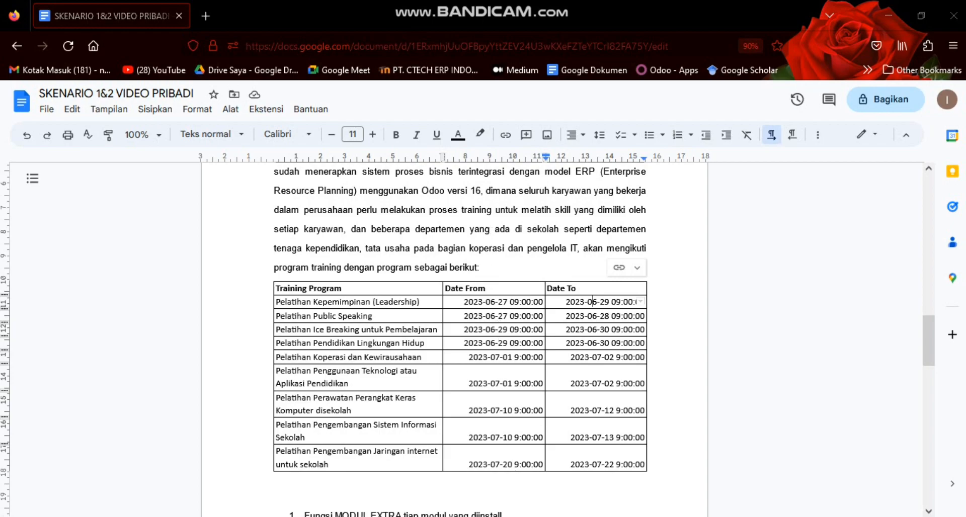
Switch back to Odoo and create an employee training program named "pelatihan ms.word" for Departemen Tenaga Kependidikan
{"action": "key", "text": "alt+Tab"}
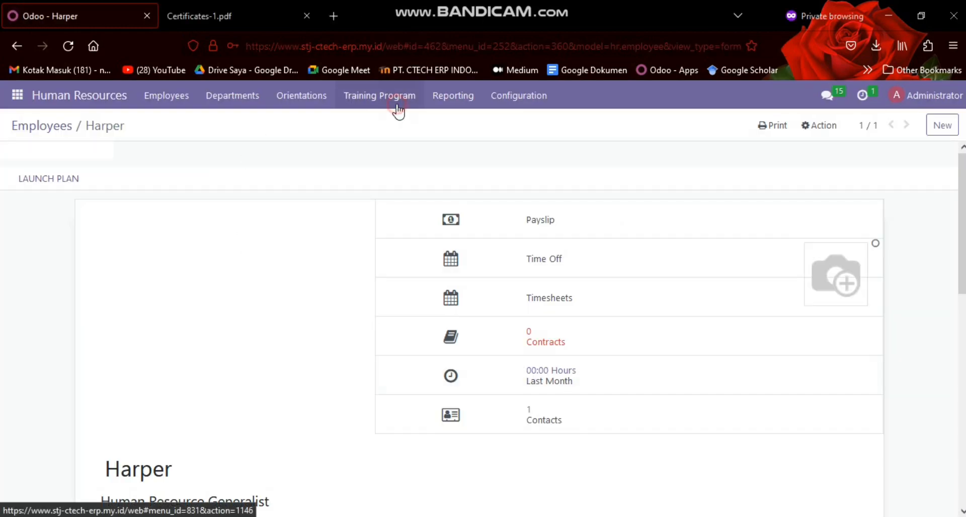
{"action": "left_click", "coordinate": [397, 107]}
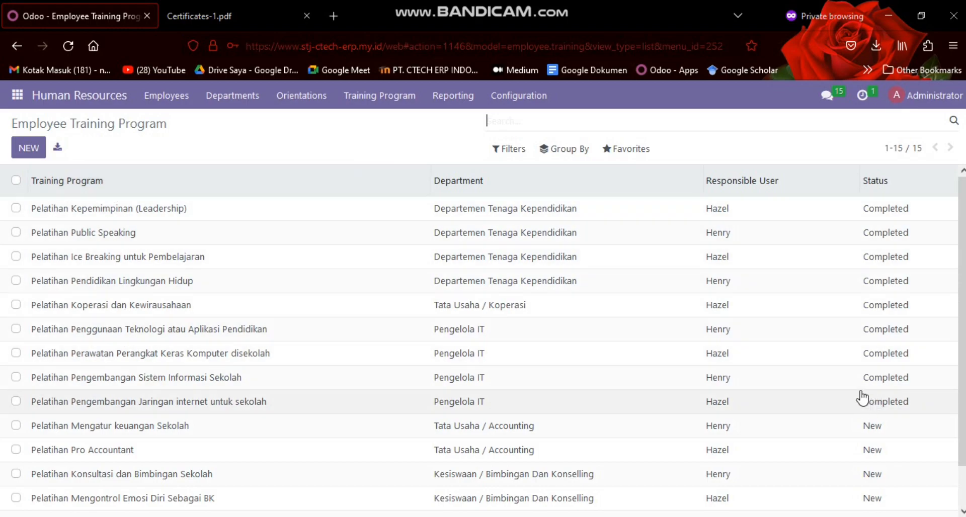
{"action": "left_click", "coordinate": [30, 149]}
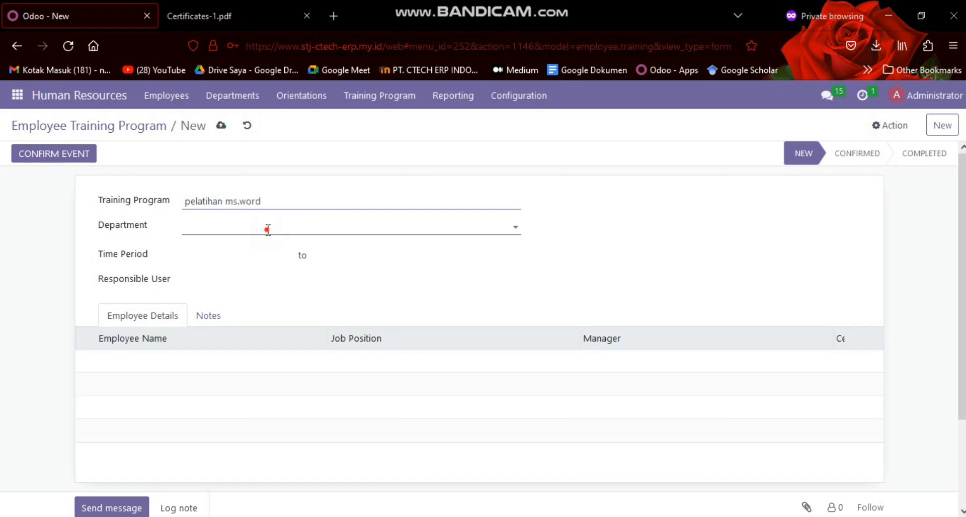
{"action": "left_click", "coordinate": [267, 229]}
{"action": "left_click", "coordinate": [276, 282]}
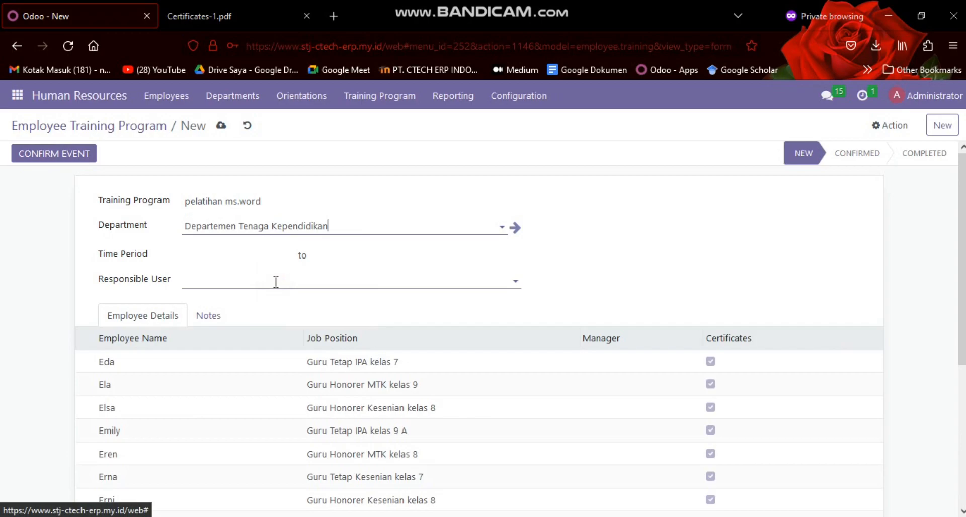
Set the training program's time period from 06/21/2023 to 06/22/2023
{"action": "left_click", "coordinate": [250, 259]}
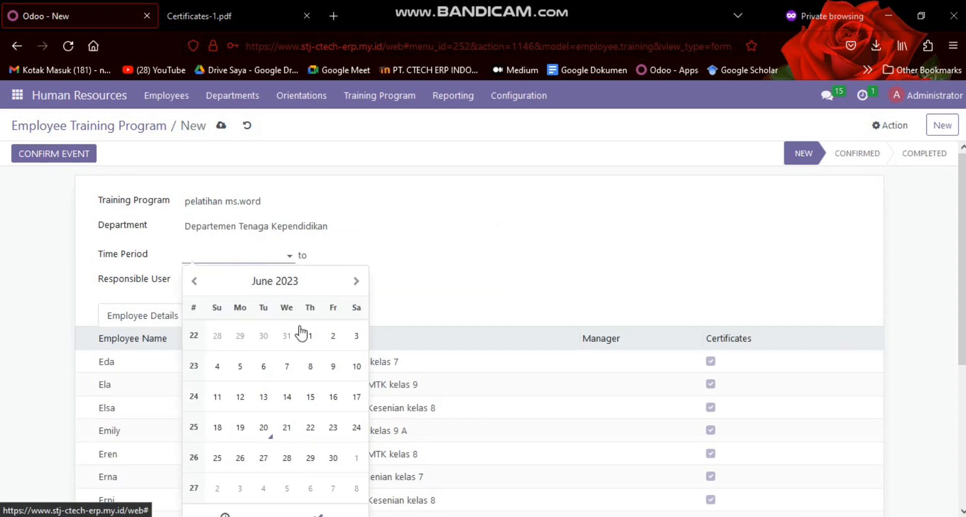
{"action": "left_click", "coordinate": [290, 438]}
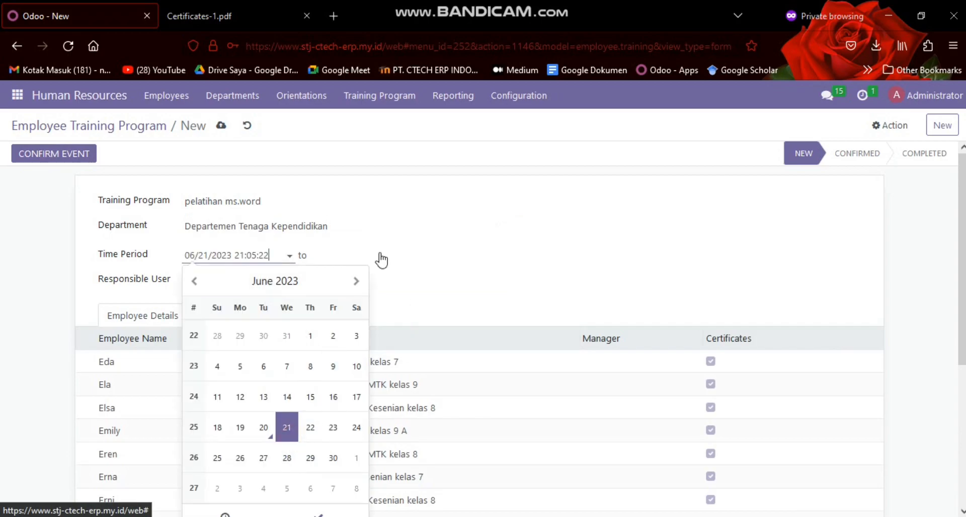
{"action": "left_click", "coordinate": [353, 257]}
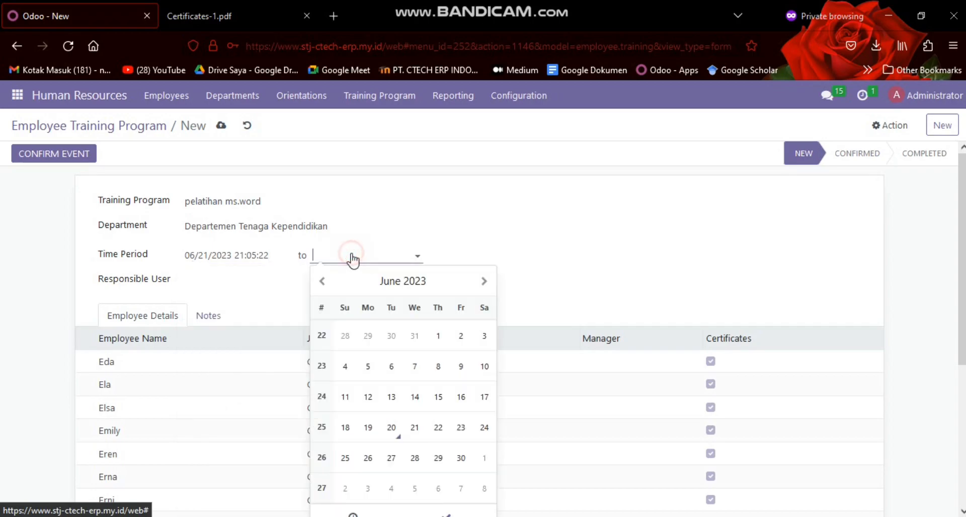
{"action": "left_click", "coordinate": [437, 429]}
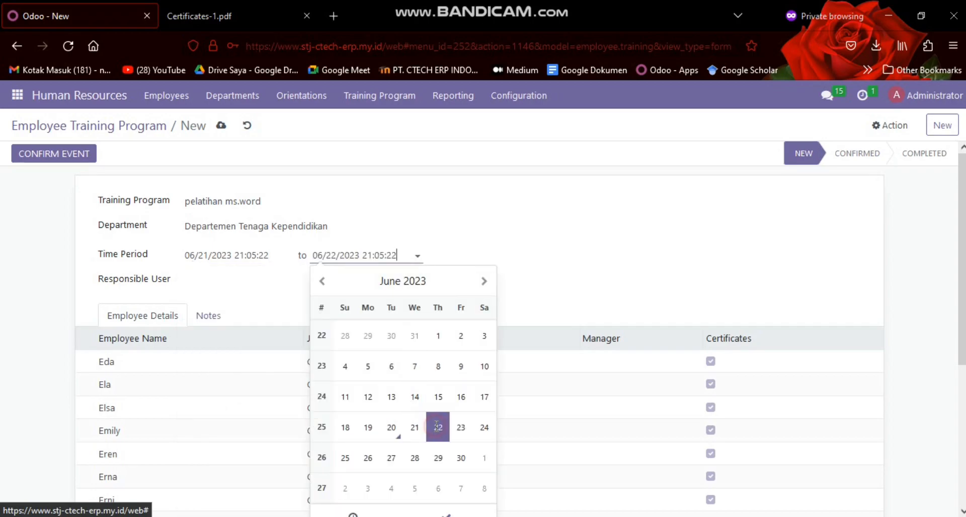
Assign the training program's responsible user by name and review its employee details list
{"action": "left_click", "coordinate": [276, 279]}
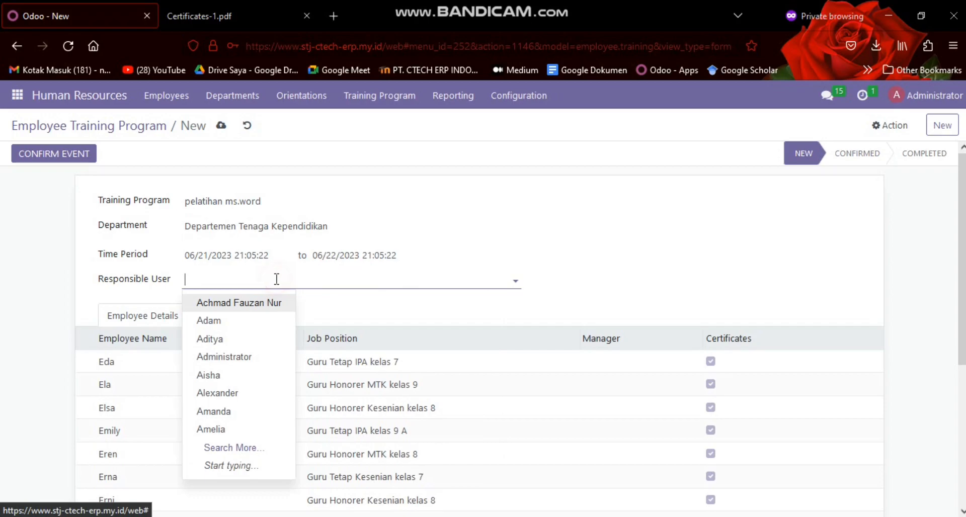
{"action": "type", "text": "heru"}
{"action": "key", "text": "Return"}
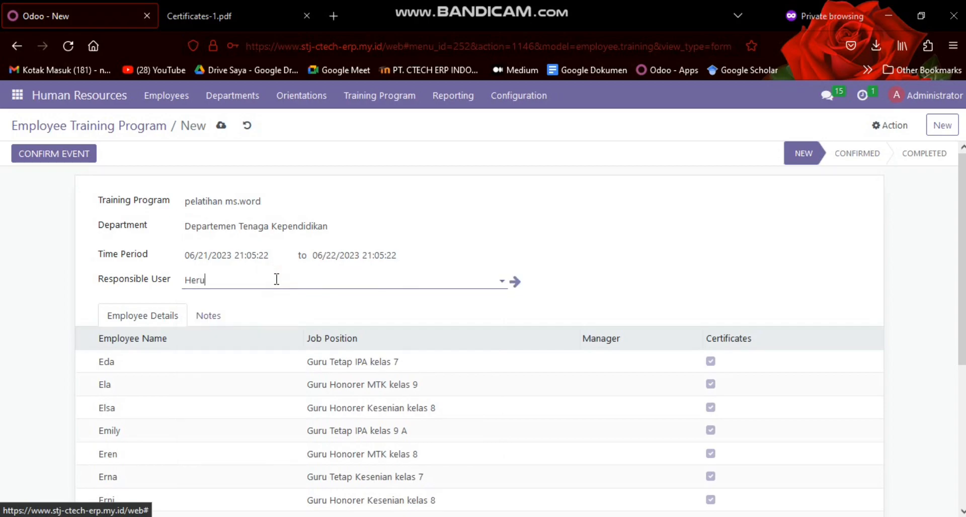
{"action": "scroll", "coordinate": [279, 277], "scroll_direction": "down", "scroll_amount": 3}
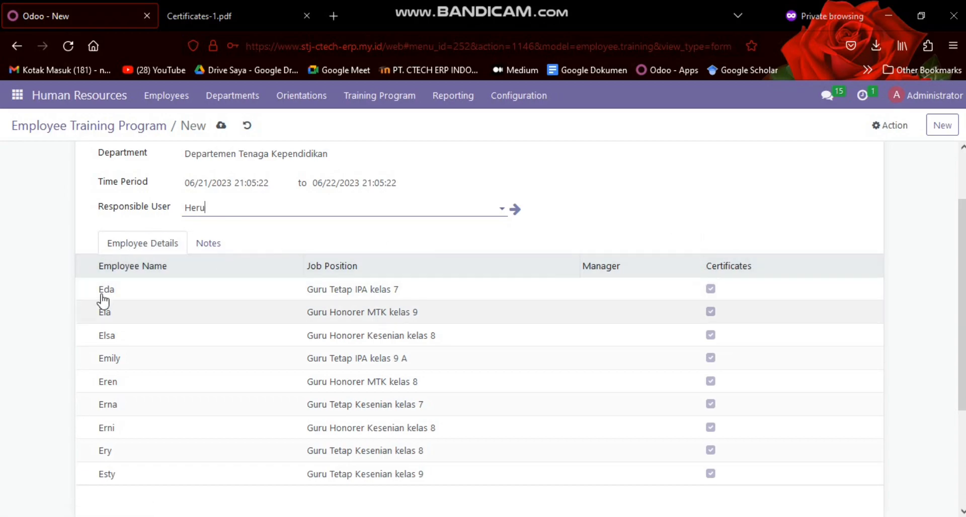
{"action": "scroll", "coordinate": [166, 263], "scroll_direction": "up", "scroll_amount": 2}
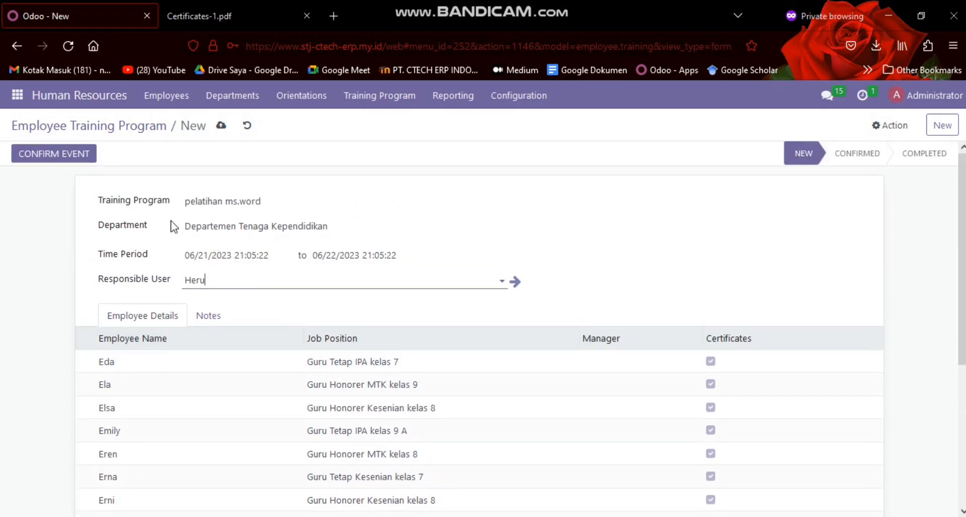
{"action": "scroll", "coordinate": [138, 251], "scroll_direction": "down", "scroll_amount": 2}
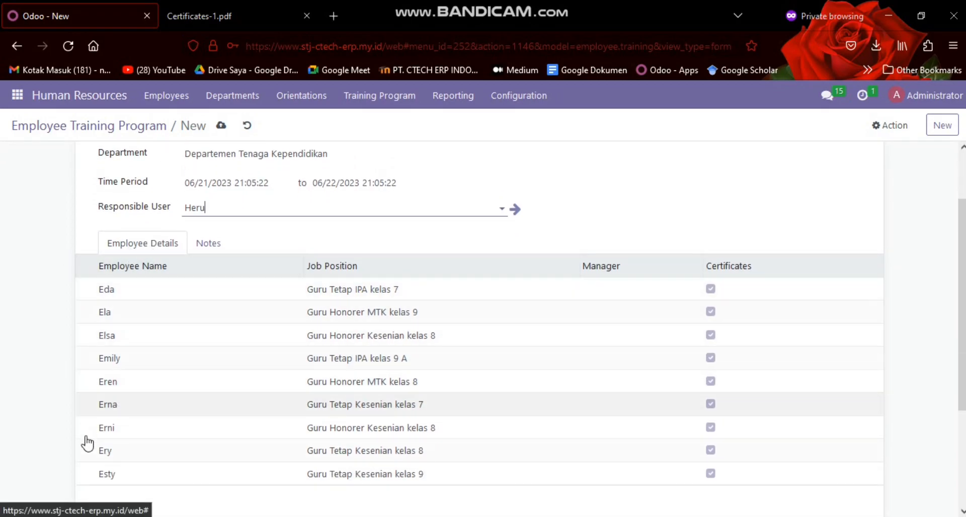
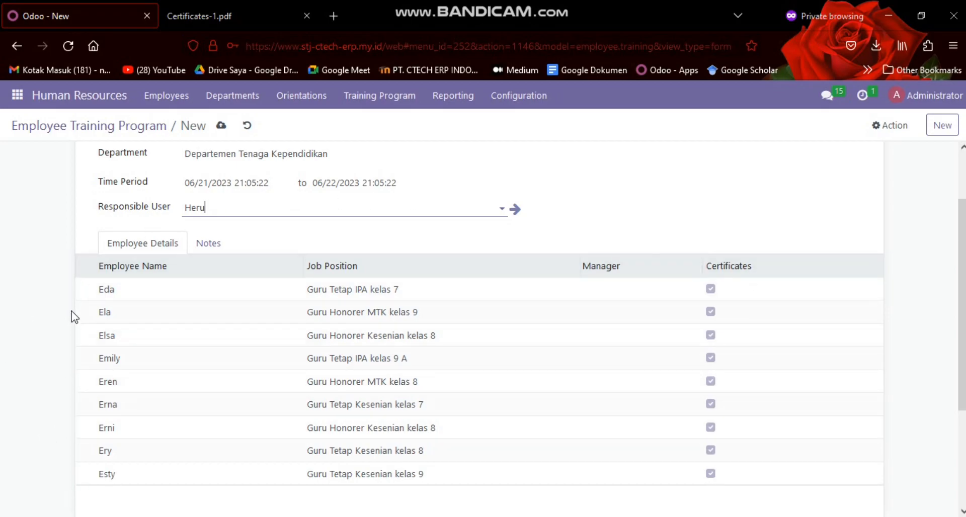
Change the training program's department to Tata Usaha / Human Resource
{"action": "scroll", "coordinate": [151, 266], "scroll_direction": "up", "scroll_amount": 2}
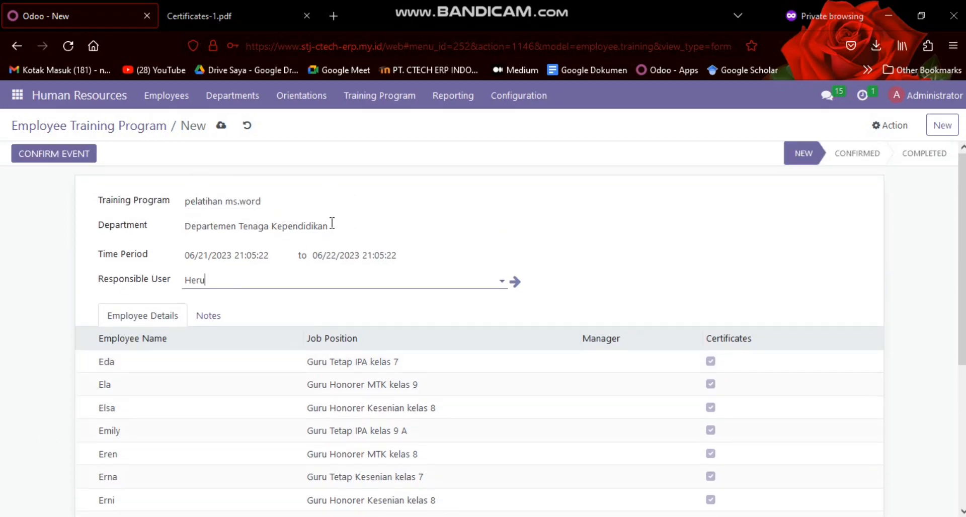
{"action": "scroll", "coordinate": [807, 296], "scroll_direction": "down", "scroll_amount": 4}
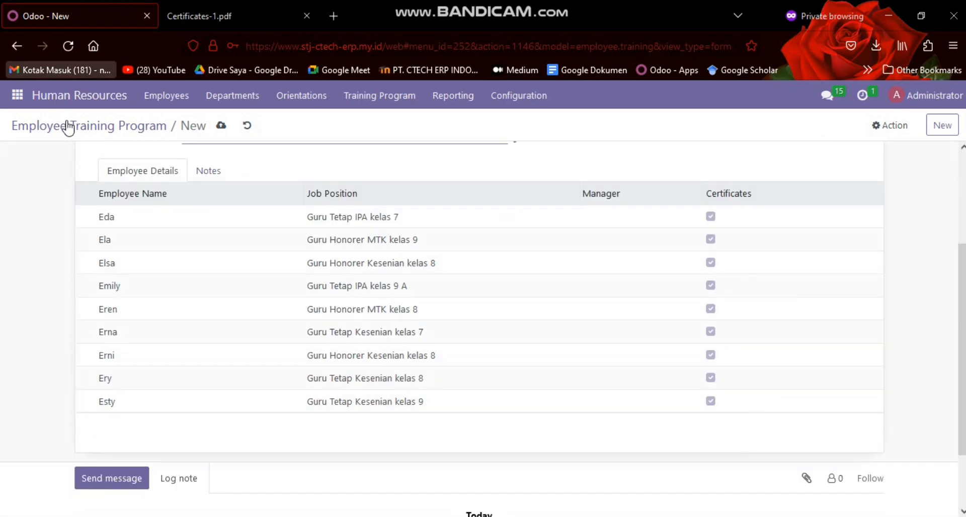
{"action": "scroll", "coordinate": [195, 216], "scroll_direction": "up", "scroll_amount": 4}
{"action": "left_click", "coordinate": [224, 225]}
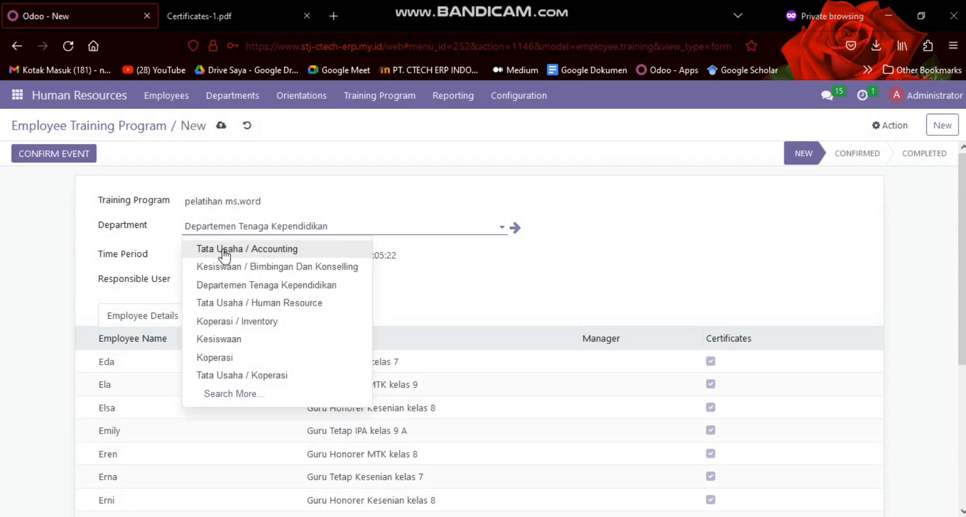
{"action": "left_click", "coordinate": [248, 302]}
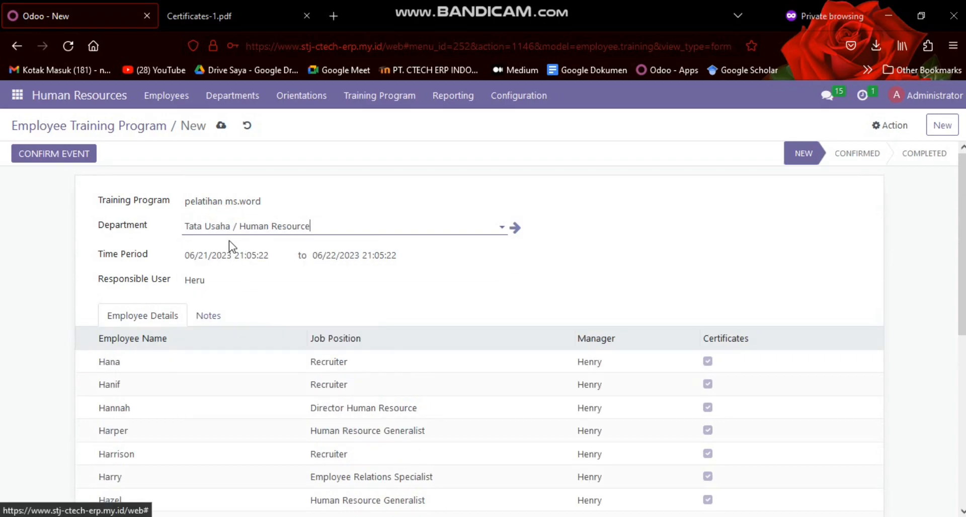
Review the employees, job positions, managers and certificate marks listed for the Human Resource department
{"action": "scroll", "coordinate": [228, 240], "scroll_direction": "down", "scroll_amount": 3}
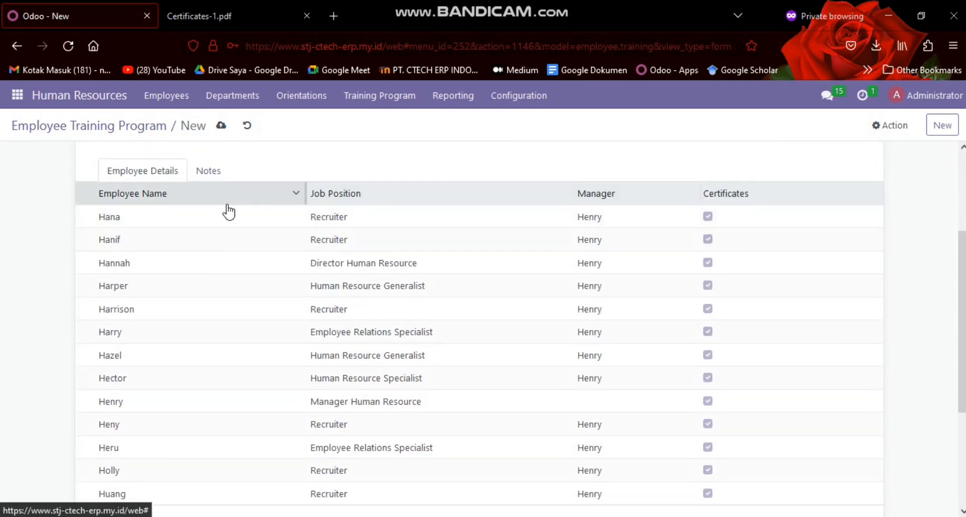
{"action": "scroll", "coordinate": [228, 211], "scroll_direction": "up", "scroll_amount": 3}
{"action": "scroll", "coordinate": [177, 205], "scroll_direction": "down", "scroll_amount": 5}
{"action": "scroll", "coordinate": [112, 181], "scroll_direction": "up", "scroll_amount": 2}
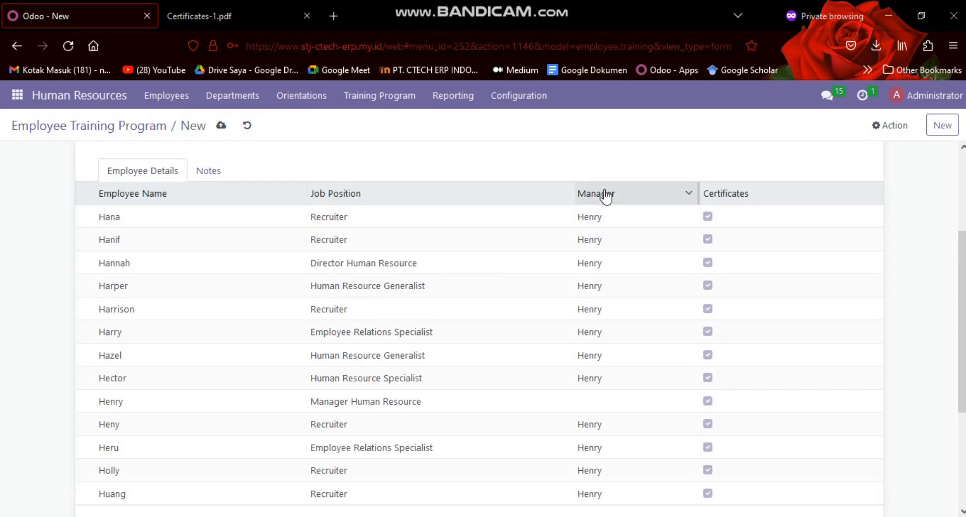
{"action": "scroll", "coordinate": [587, 218], "scroll_direction": "down", "scroll_amount": 4}
{"action": "scroll", "coordinate": [606, 257], "scroll_direction": "up", "scroll_amount": 6}
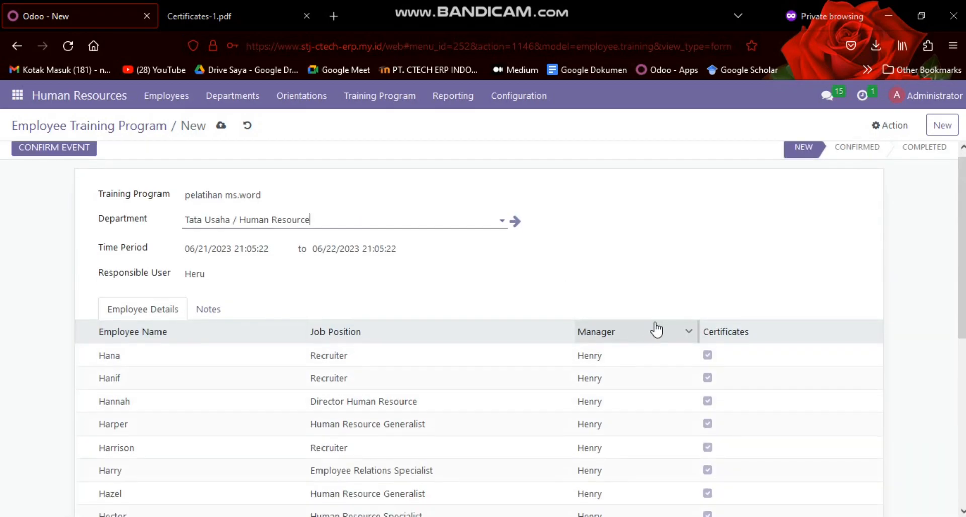
{"action": "scroll", "coordinate": [726, 261], "scroll_direction": "down", "scroll_amount": 4}
{"action": "scroll", "coordinate": [752, 298], "scroll_direction": "up", "scroll_amount": 3}
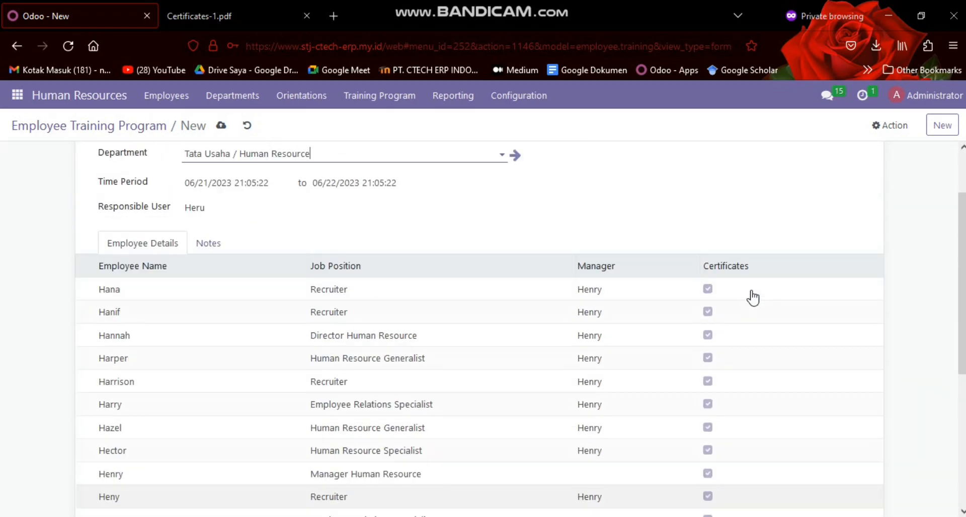
{"action": "scroll", "coordinate": [752, 297], "scroll_direction": "up", "scroll_amount": 2}
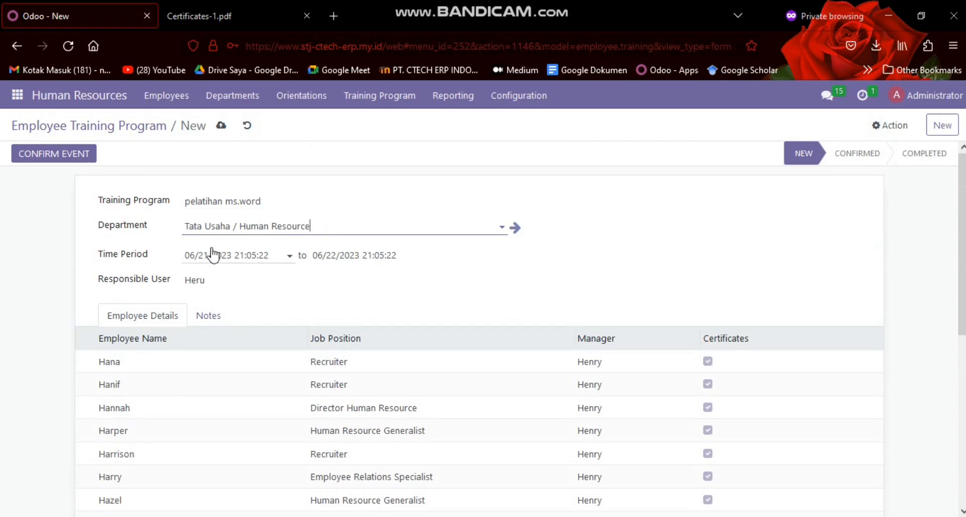
Set the department to Departemen Tenaga Kependidikan, save the training program and return to the training program list
{"action": "left_click", "coordinate": [348, 228]}
{"action": "left_click", "coordinate": [291, 282]}
{"action": "left_click", "coordinate": [220, 126]}
{"action": "left_click", "coordinate": [96, 130]}
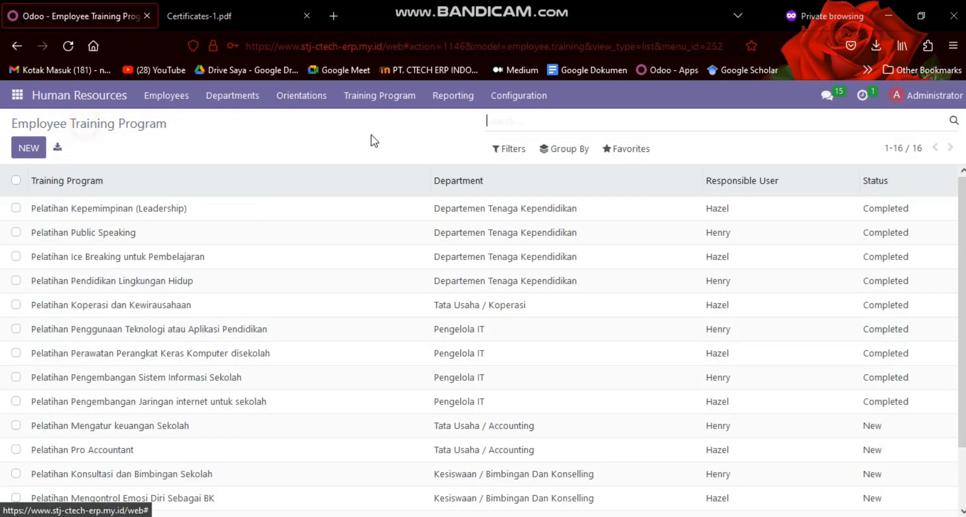
Search the training programs for "ms.word", clear the search and look over the full list with its statuses
{"action": "type", "text": "ms.word"}
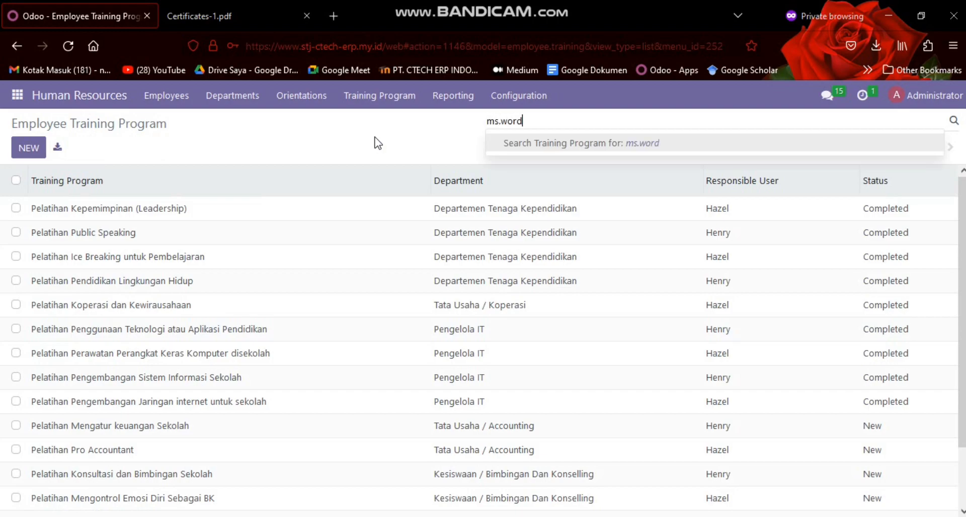
{"action": "key", "text": "Return"}
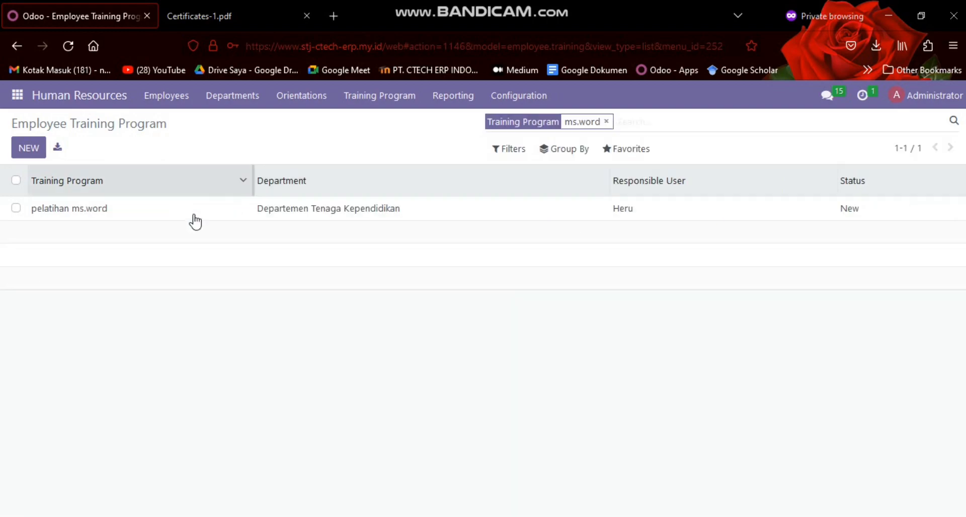
{"action": "left_click", "coordinate": [604, 122]}
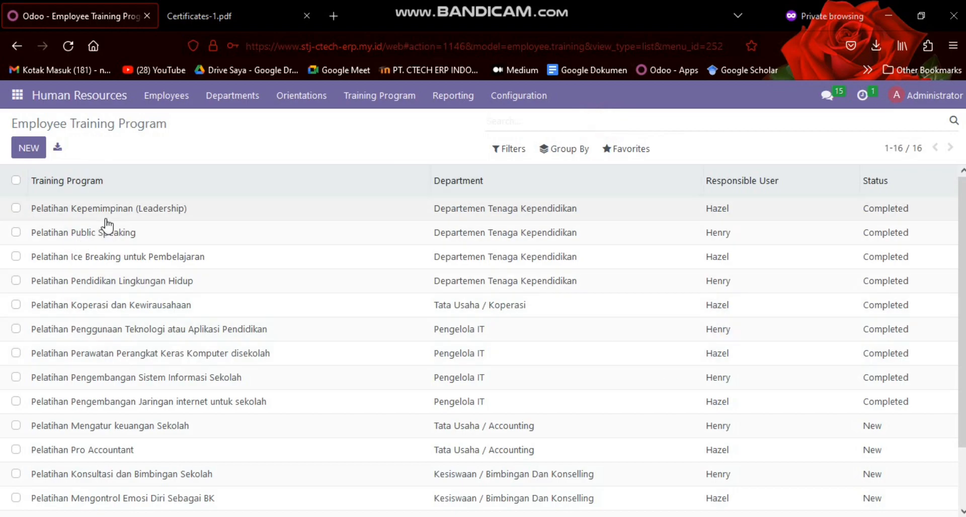
{"action": "scroll", "coordinate": [110, 224], "scroll_direction": "down", "scroll_amount": 3}
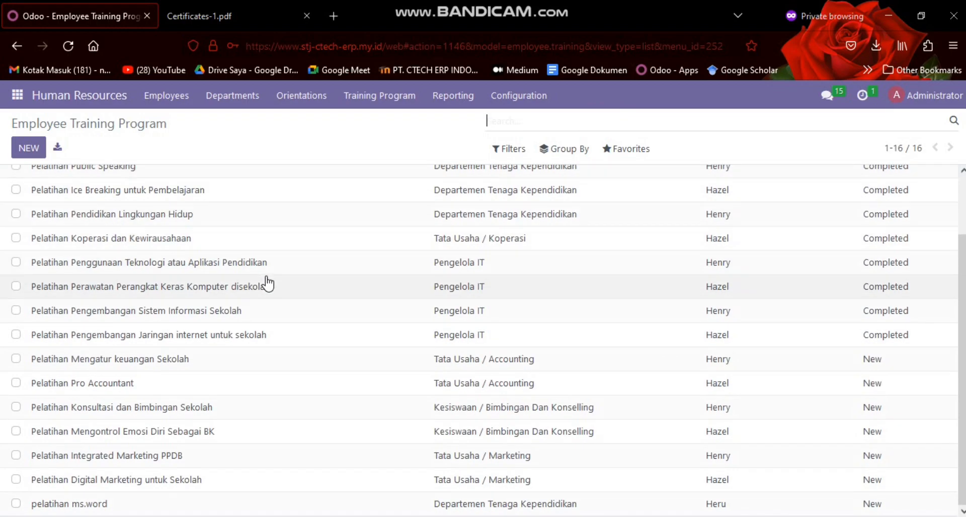
{"action": "scroll", "coordinate": [276, 347], "scroll_direction": "up", "scroll_amount": 3}
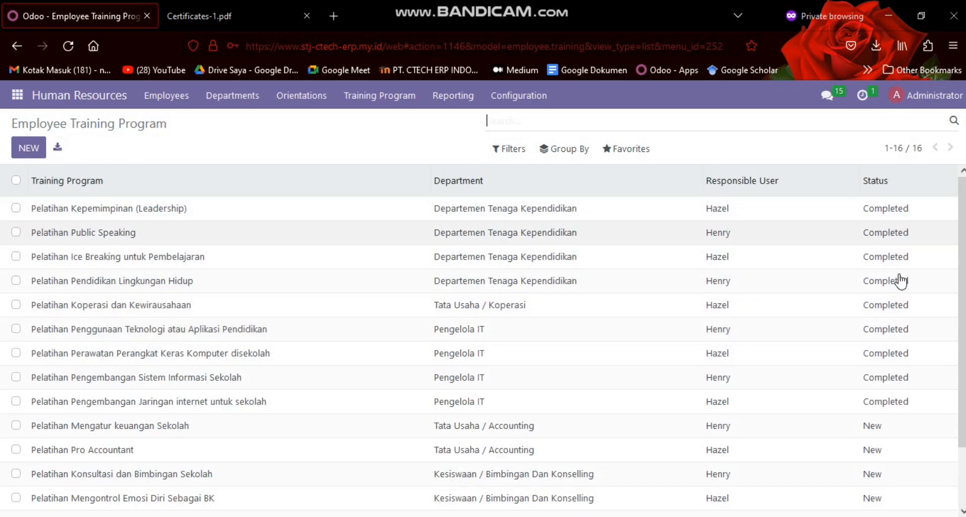
Open the Pelatihan Mengatur keuangan Sekolah program, check its details and confirm the event
{"action": "left_click", "coordinate": [248, 428]}
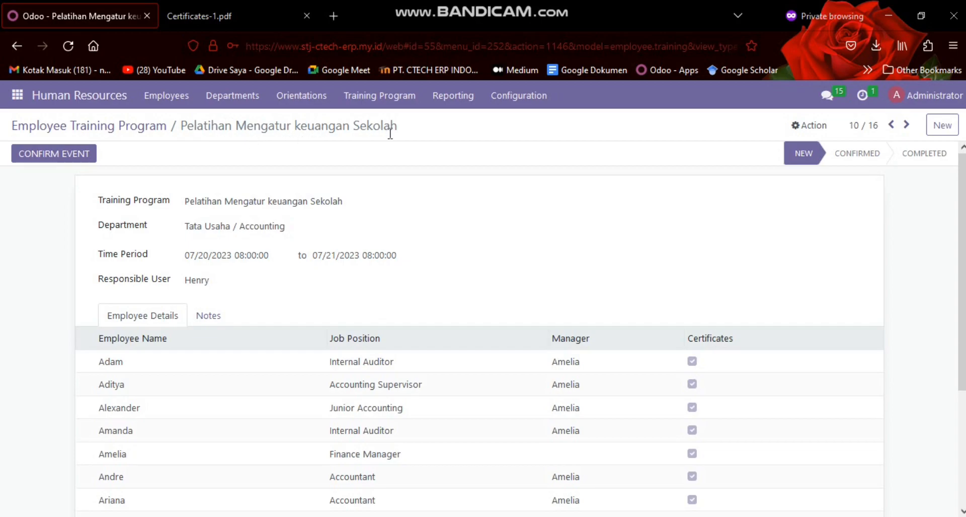
{"action": "scroll", "coordinate": [194, 345], "scroll_direction": "down", "scroll_amount": 3}
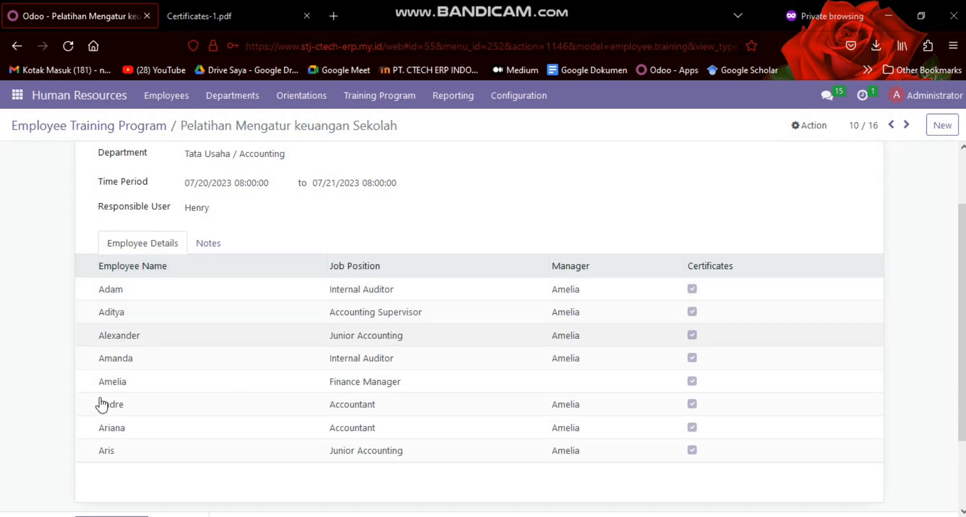
{"action": "scroll", "coordinate": [244, 205], "scroll_direction": "up", "scroll_amount": 3}
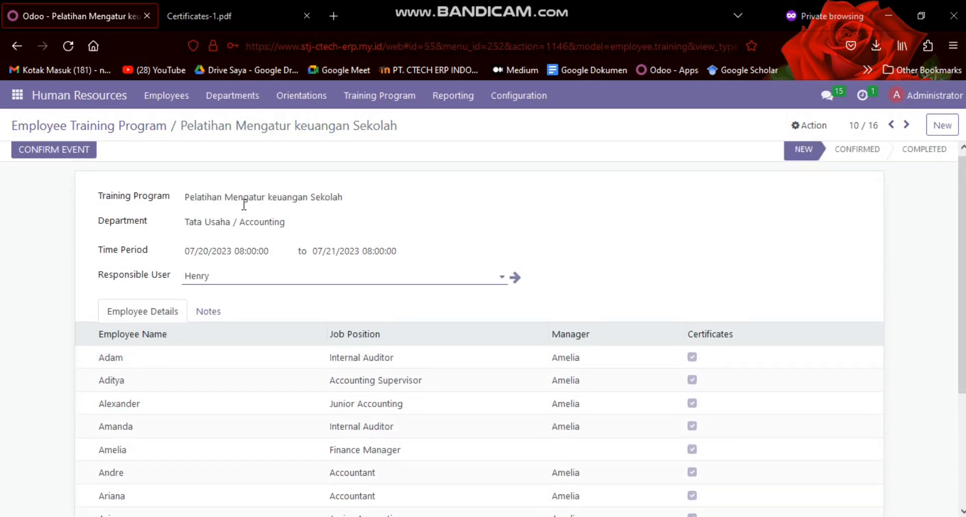
{"action": "left_click", "coordinate": [84, 160]}
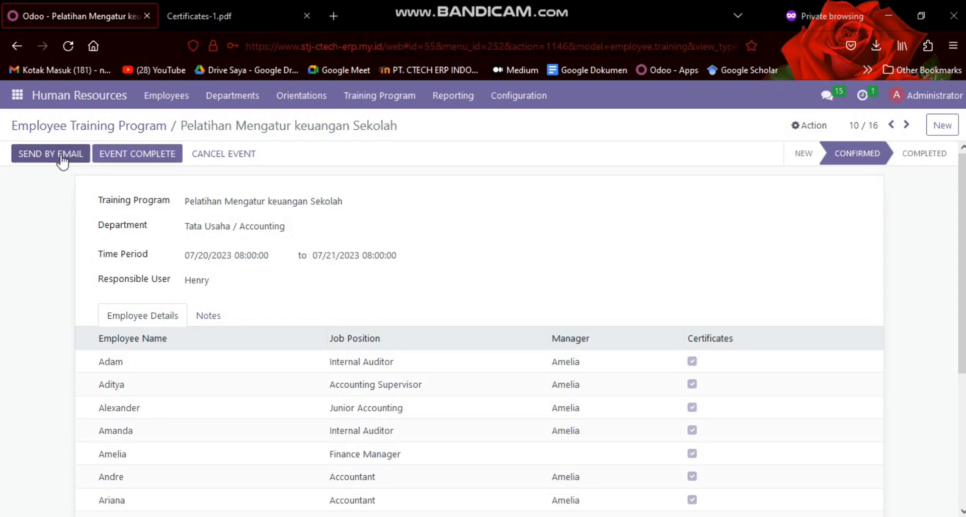
Compose the Employee Training Request e-mail, add two Accounting participants as recipients, and discard it without sending
{"action": "left_click", "coordinate": [62, 157]}
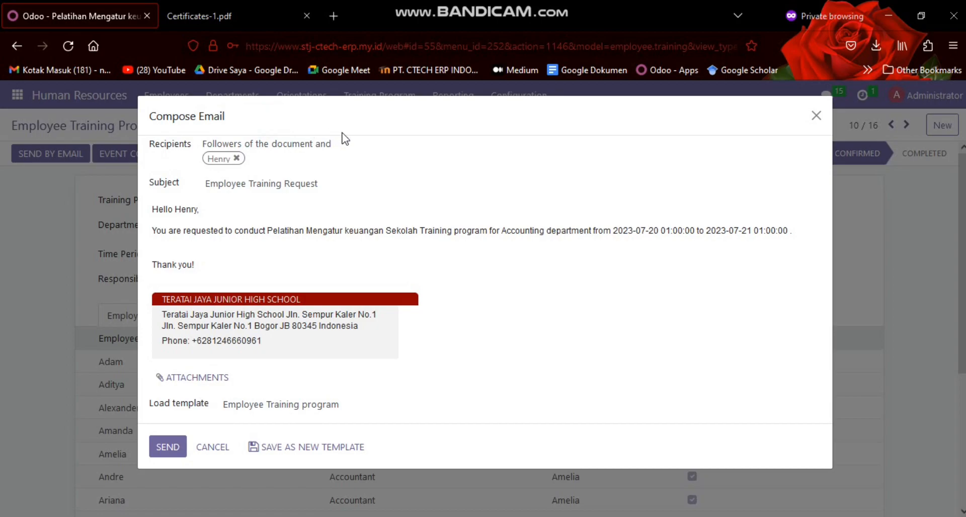
{"action": "left_click", "coordinate": [292, 156]}
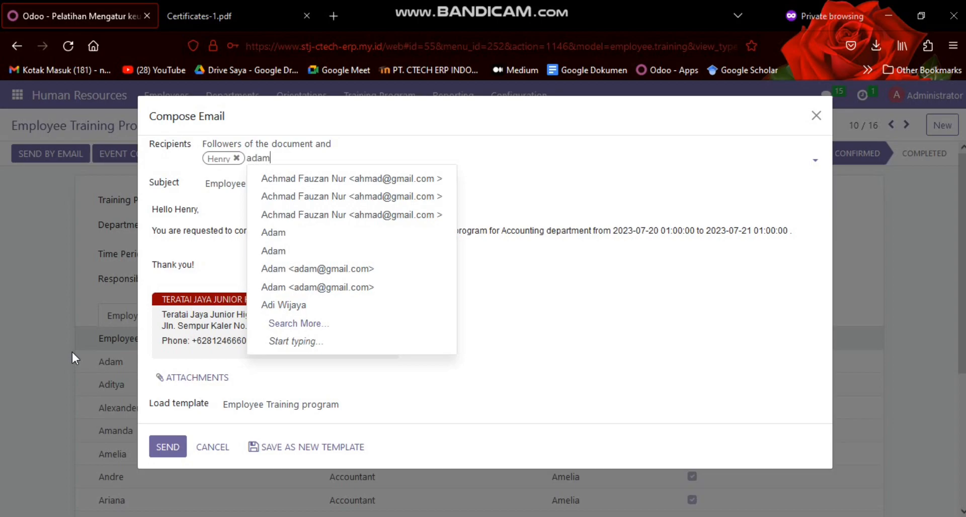
{"action": "key", "text": "Down"}
{"action": "key", "text": "Down"}
{"action": "key", "text": "Return"}
{"action": "type", "text": "adit"}
{"action": "key", "text": "Down"}
{"action": "key", "text": "Return"}
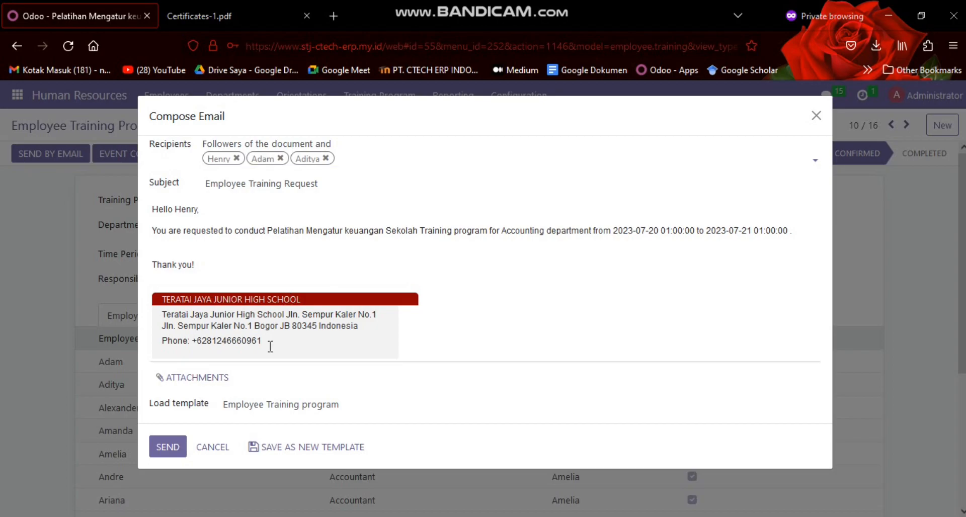
{"action": "left_click", "coordinate": [212, 447]}
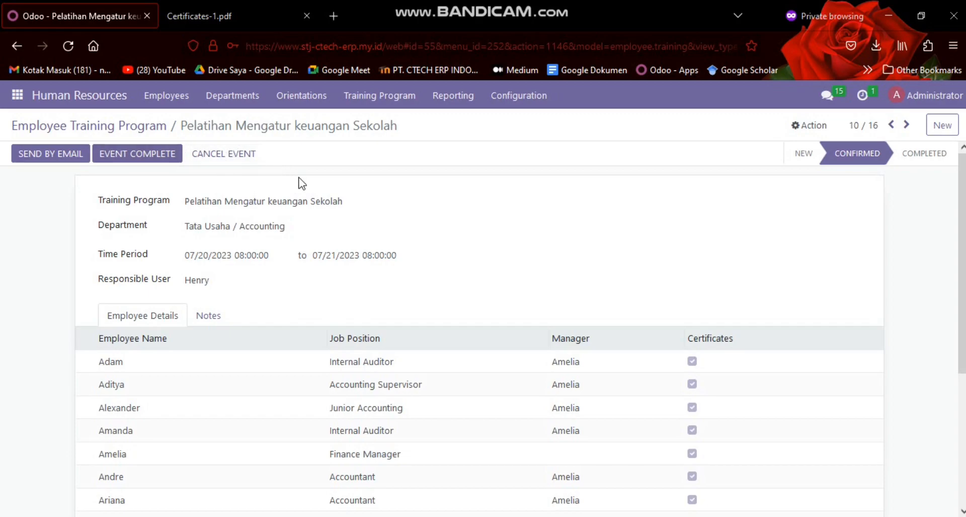
Mark the Pelatihan Mengatur keuangan Sekolah event as complete and review its employee details
{"action": "left_click", "coordinate": [147, 158]}
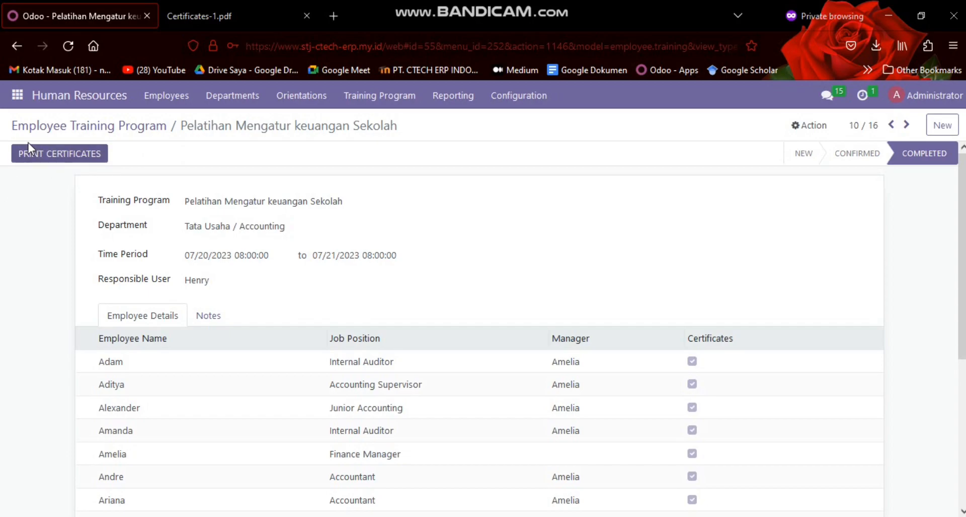
{"action": "scroll", "coordinate": [111, 191], "scroll_direction": "down", "scroll_amount": 3}
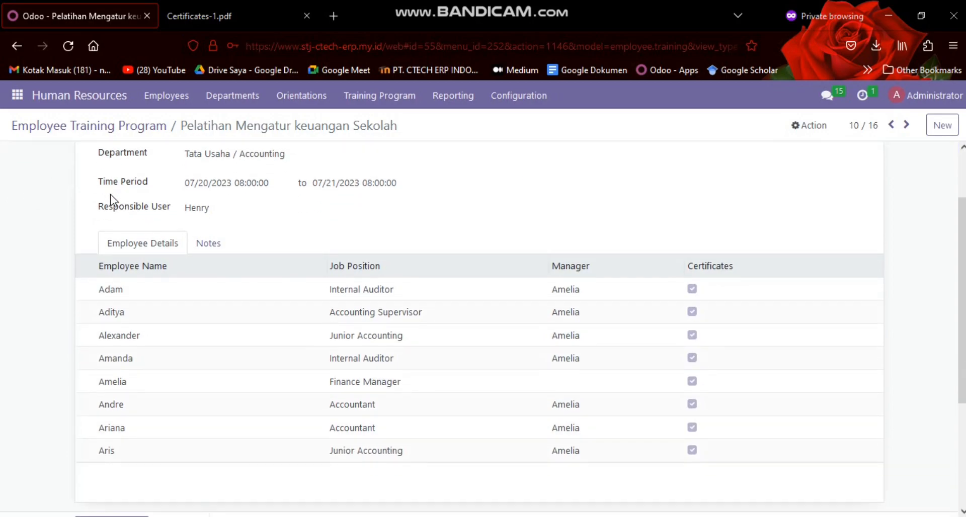
{"action": "scroll", "coordinate": [111, 196], "scroll_direction": "up", "scroll_amount": 3}
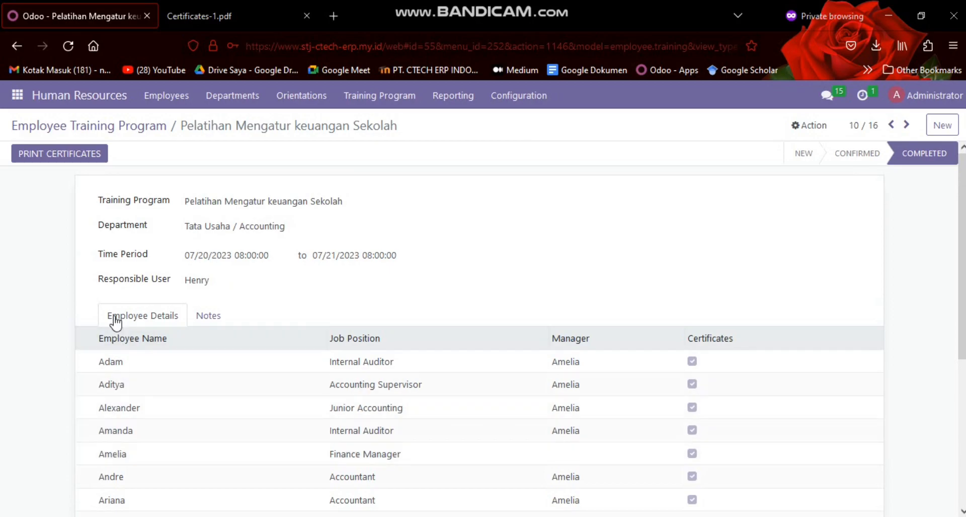
{"action": "scroll", "coordinate": [115, 321], "scroll_direction": "down", "scroll_amount": 3}
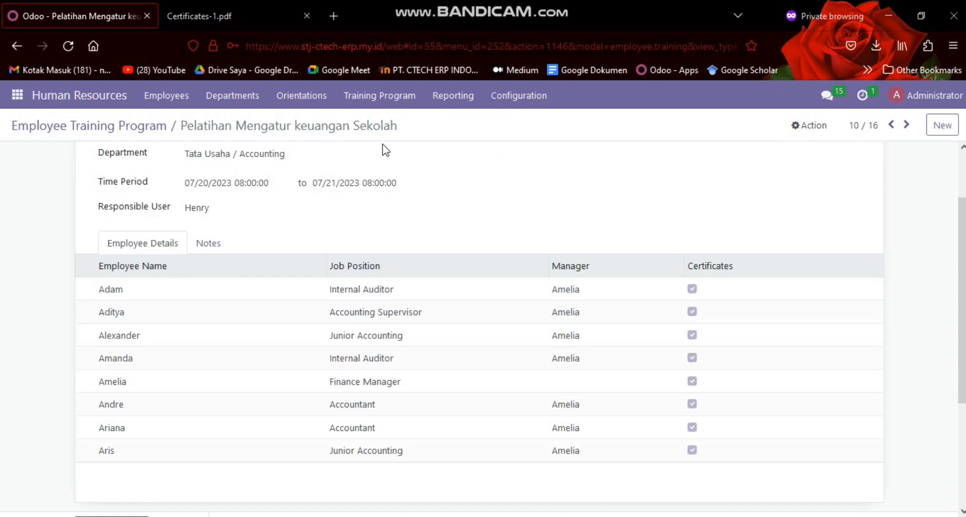
{"action": "scroll", "coordinate": [306, 219], "scroll_direction": "up", "scroll_amount": 3}
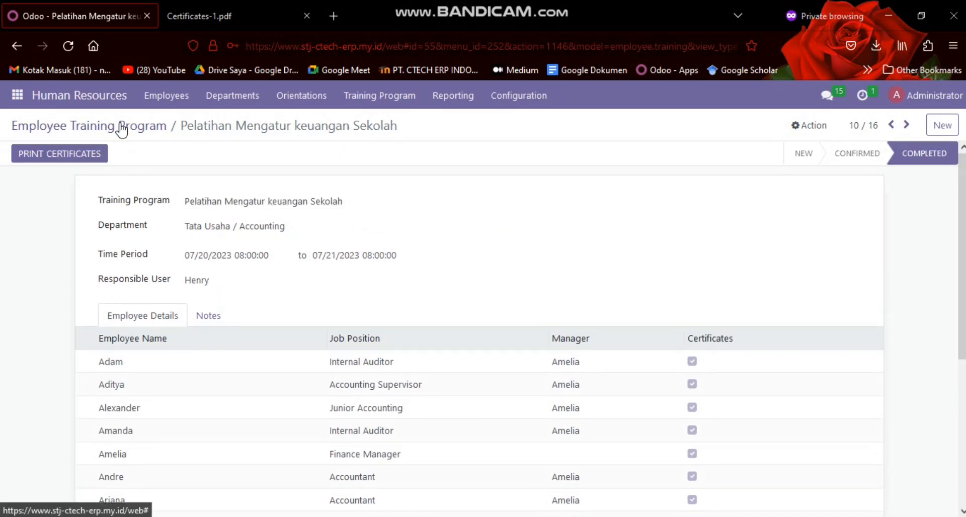
Switch to the Certificates-1.pdf document and return to its first certificate page
{"action": "left_click", "coordinate": [186, 8]}
{"action": "scroll", "coordinate": [370, 240], "scroll_direction": "up", "scroll_amount": 5}
{"action": "scroll", "coordinate": [369, 240], "scroll_direction": "up", "scroll_amount": 15}
{"action": "scroll", "coordinate": [370, 240], "scroll_direction": "up", "scroll_amount": 6}
{"action": "left_click_drag", "start_coordinate": [962, 262], "coordinate": [567, 112]}
{"action": "left_click", "coordinate": [305, 159]}
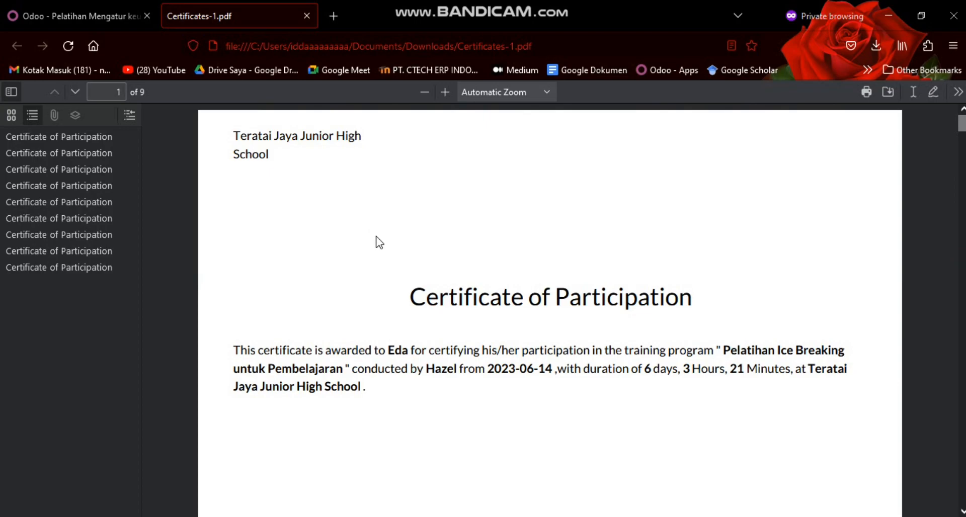
Examine the certificate's title, participant, training program, responsible person, date, duration and school name
{"action": "scroll", "coordinate": [378, 243], "scroll_direction": "down", "scroll_amount": 2}
{"action": "scroll", "coordinate": [378, 243], "scroll_direction": "down", "scroll_amount": 1}
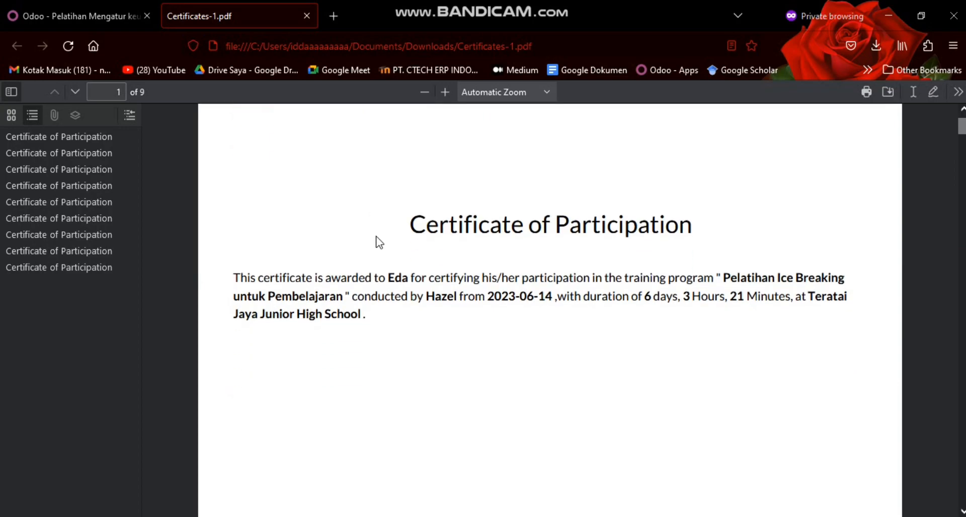
{"action": "left_click", "coordinate": [419, 224]}
{"action": "left_click_drag", "start_coordinate": [411, 221], "coordinate": [447, 234]}
{"action": "left_click", "coordinate": [447, 235]}
{"action": "left_click_drag", "start_coordinate": [388, 284], "coordinate": [403, 284]}
{"action": "left_click", "coordinate": [305, 293]}
{"action": "left_click_drag", "start_coordinate": [358, 297], "coordinate": [450, 297]}
{"action": "left_click", "coordinate": [451, 299]}
{"action": "left_click", "coordinate": [426, 297]}
{"action": "scroll", "coordinate": [385, 280], "scroll_direction": "down", "scroll_amount": 10}
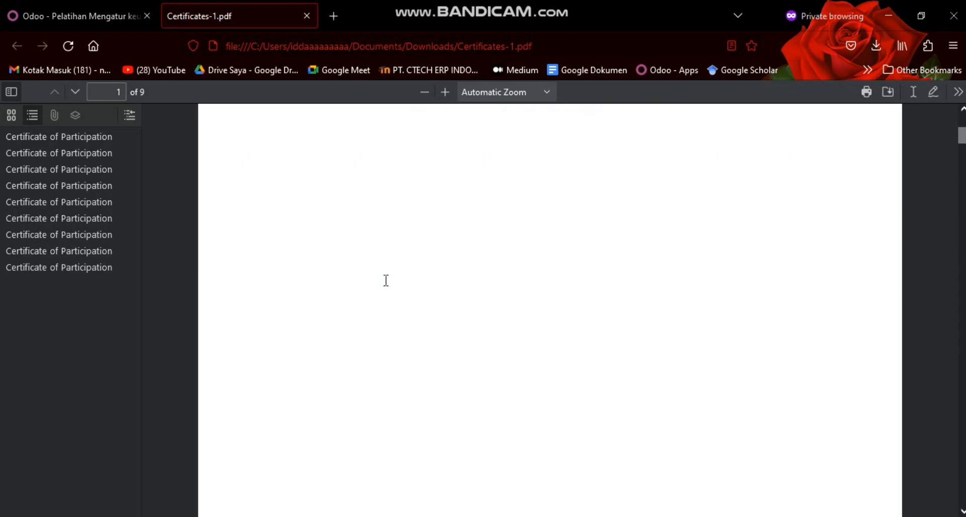
Switch back to Odoo, open Pelatihan Ice Breaking untuk Pembelajaran and compare its employee list with the certificates PDF
{"action": "left_click", "coordinate": [115, 7]}
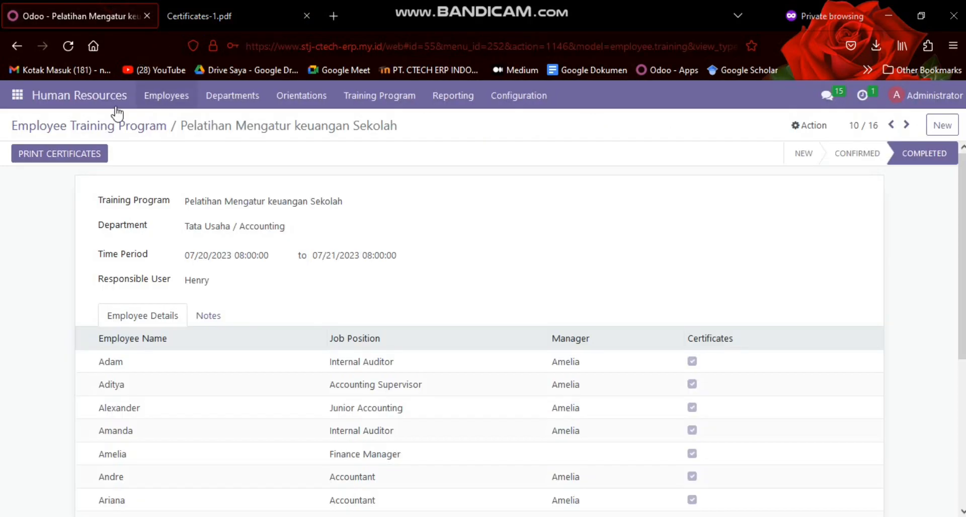
{"action": "left_click", "coordinate": [101, 122]}
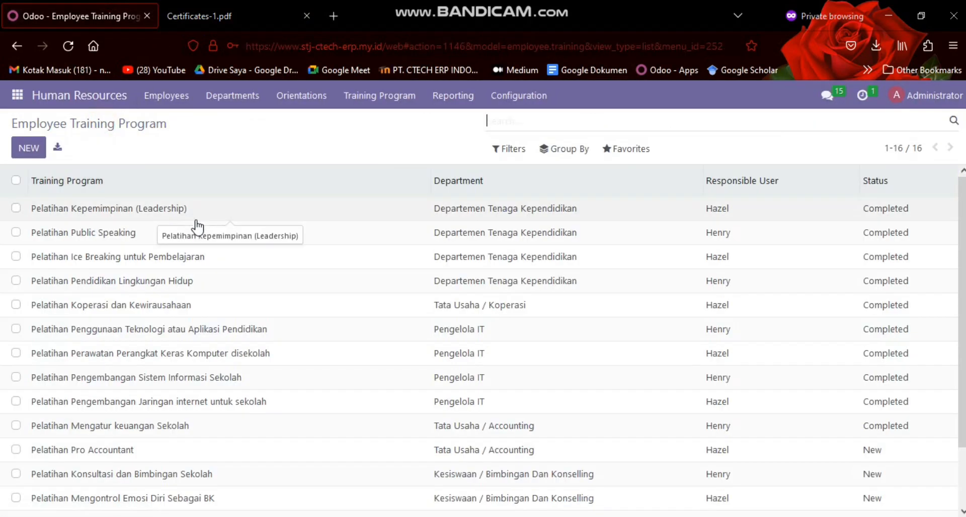
{"action": "left_click", "coordinate": [206, 255]}
{"action": "scroll", "coordinate": [168, 263], "scroll_direction": "down", "scroll_amount": 5}
{"action": "left_click", "coordinate": [256, 12]}
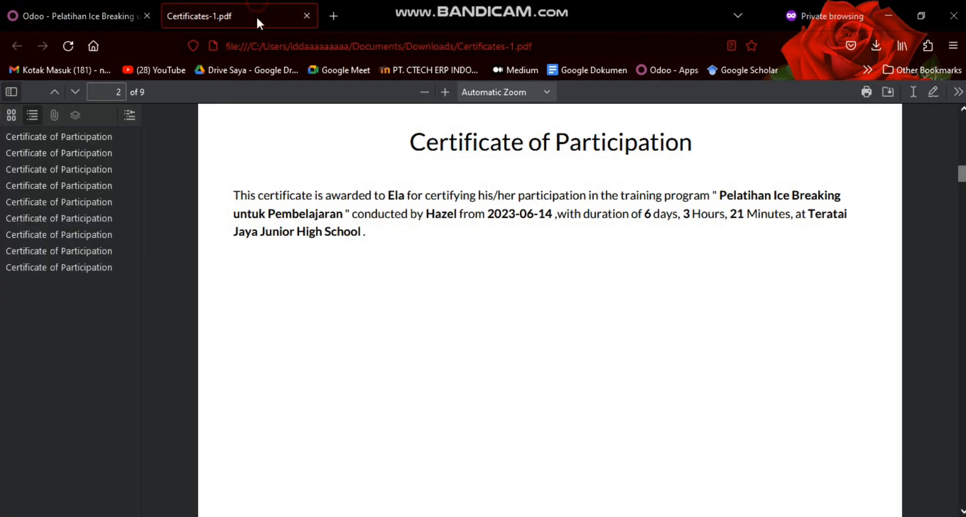
{"action": "left_click", "coordinate": [113, 8]}
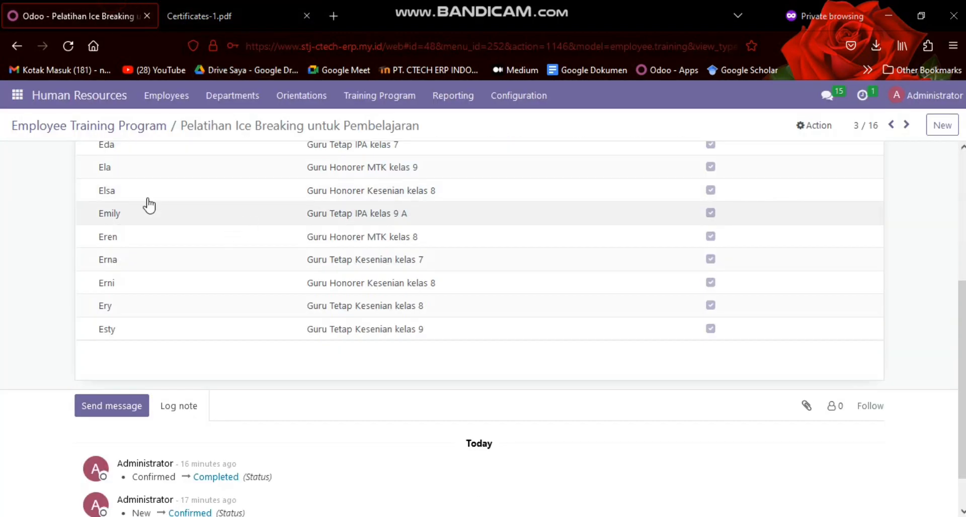
Switch to Certificates-1.pdf and examine the remaining participation certificates through the final page
{"action": "left_click", "coordinate": [274, 6]}
{"action": "scroll", "coordinate": [397, 280], "scroll_direction": "down", "scroll_amount": 15}
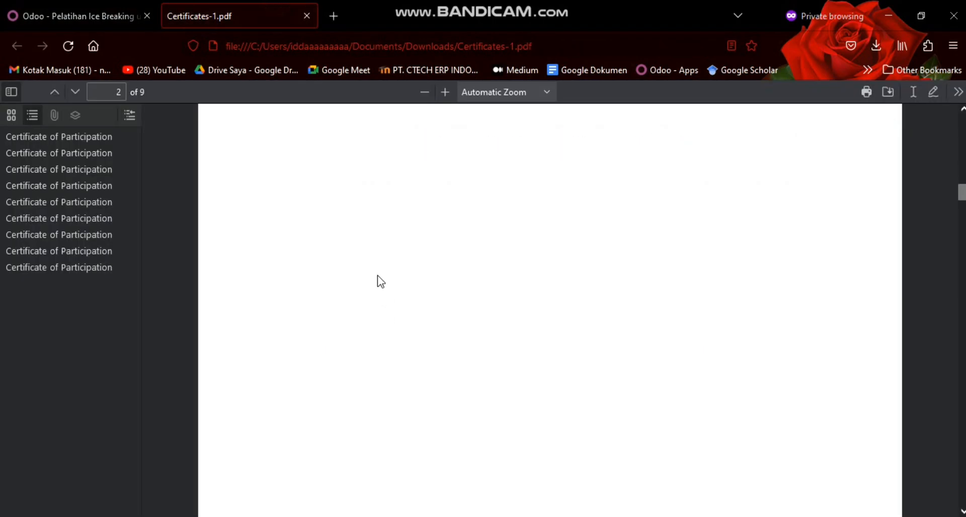
{"action": "scroll", "coordinate": [405, 280], "scroll_direction": "down", "scroll_amount": 20}
{"action": "scroll", "coordinate": [403, 280], "scroll_direction": "down", "scroll_amount": 5}
{"action": "scroll", "coordinate": [400, 280], "scroll_direction": "up", "scroll_amount": 1}
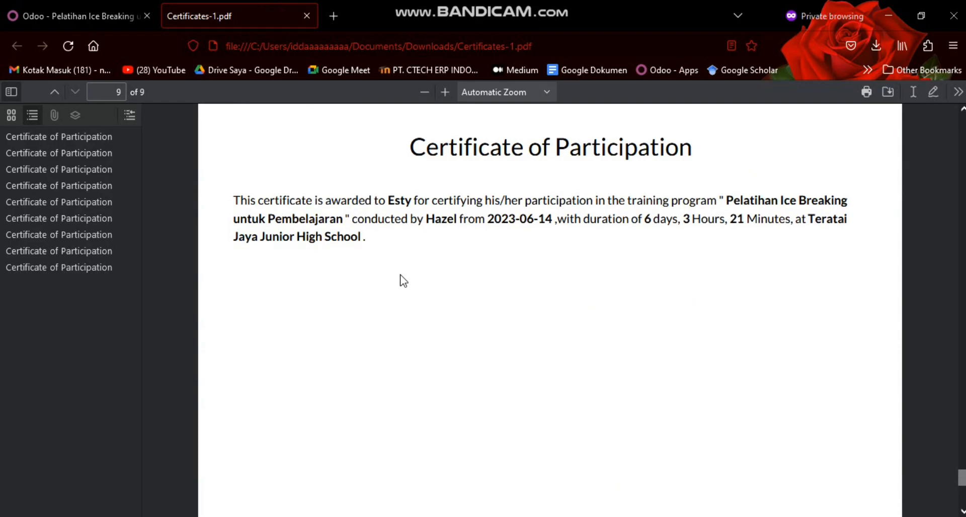
Return to Odoo, open the Pelatihan Public Speaking training program and print its certificates
{"action": "left_click", "coordinate": [71, 11]}
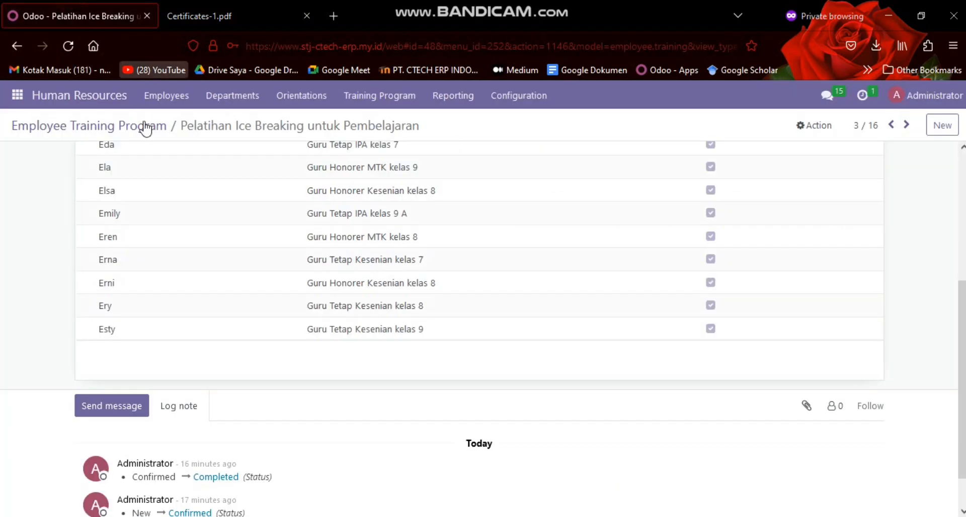
{"action": "left_click", "coordinate": [149, 133]}
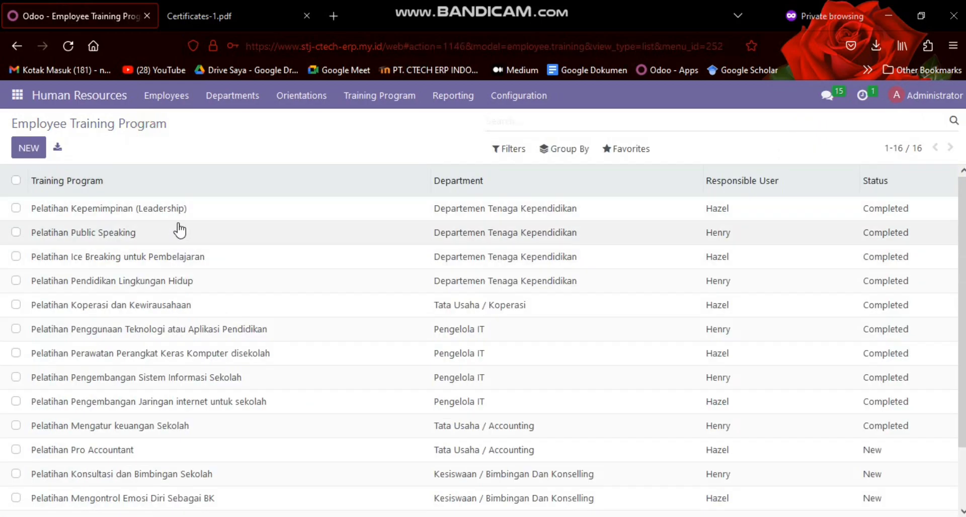
{"action": "left_click", "coordinate": [174, 223]}
{"action": "left_click", "coordinate": [79, 154]}
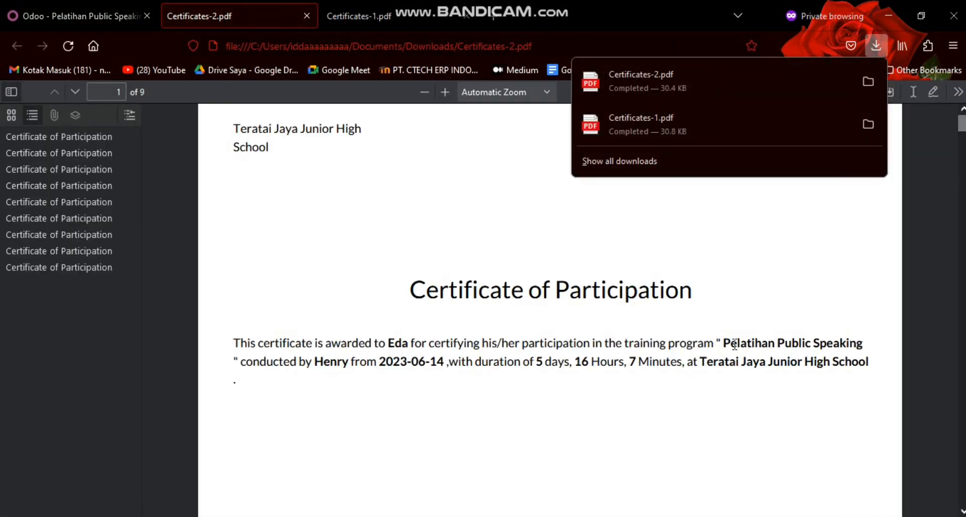
Highlight the training program name on the first Certificates-2.pdf page and compare it with Certificates-1.pdf
{"action": "left_click_drag", "start_coordinate": [724, 343], "coordinate": [861, 344]}
{"action": "left_click", "coordinate": [399, 7]}
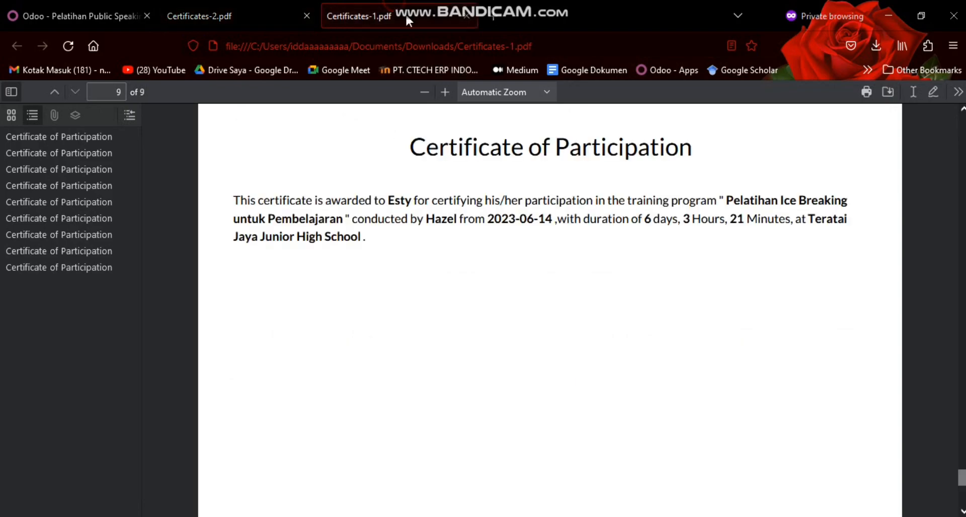
{"action": "left_click", "coordinate": [206, 9]}
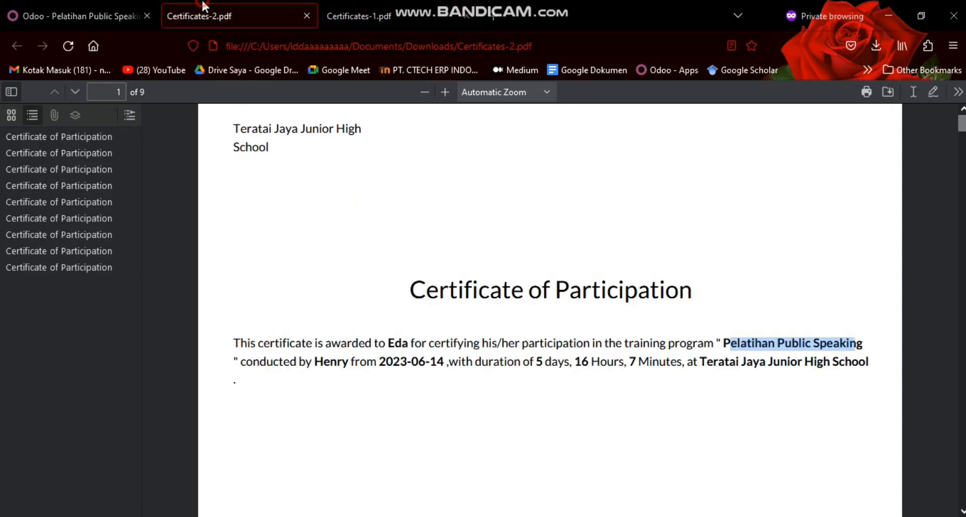
Switch back to Odoo, review the employee details of Pelatihan Public Speaking and return to the Employee Training Program list
{"action": "left_click", "coordinate": [110, 7]}
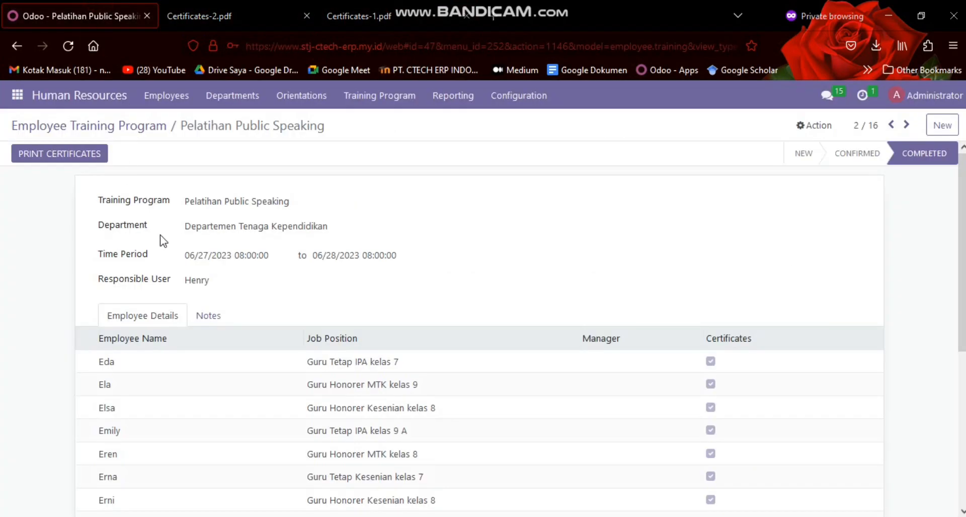
{"action": "scroll", "coordinate": [163, 242], "scroll_direction": "down", "scroll_amount": 5}
{"action": "scroll", "coordinate": [159, 241], "scroll_direction": "up", "scroll_amount": 5}
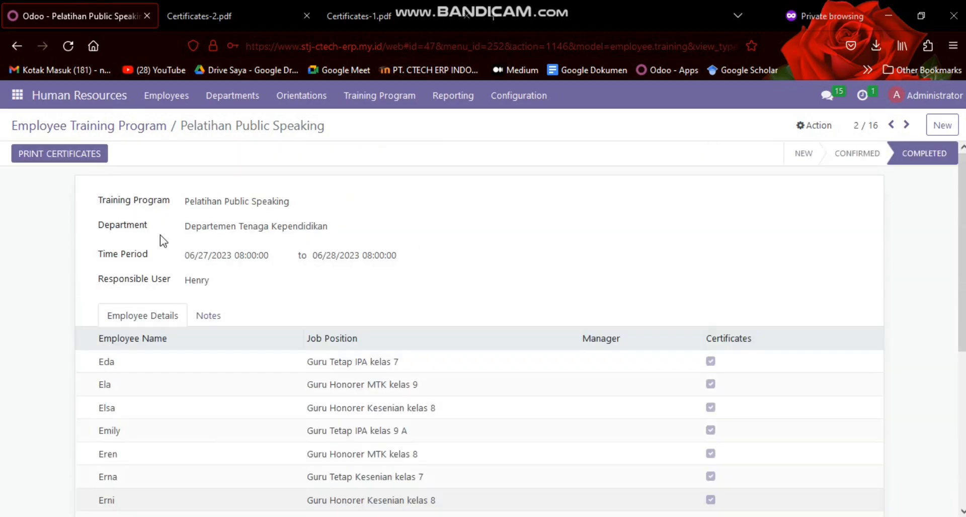
{"action": "left_click", "coordinate": [144, 126]}
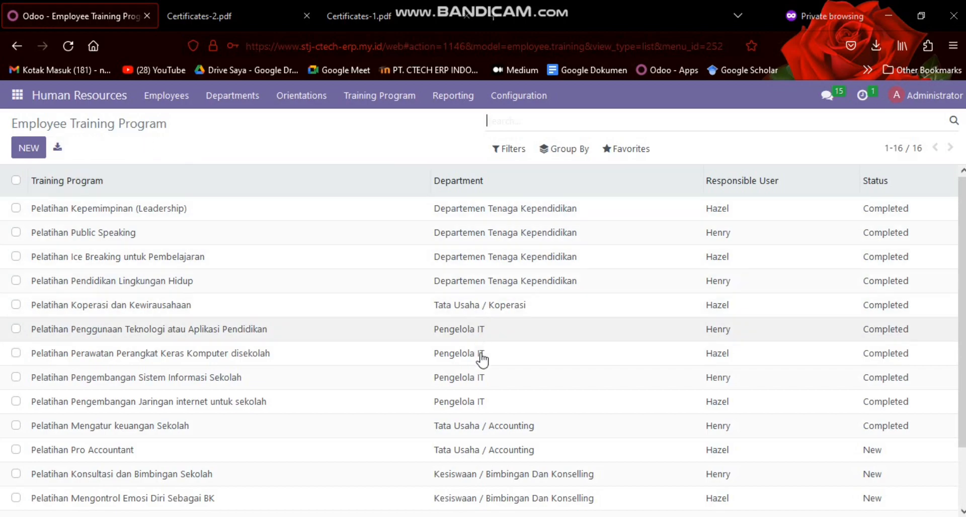
Switch to the SKENARIO 1&2 VIDEO PRIBADI document in Google Docs and review the list under Fungsi MODUL EXTRA tiap modul yang diinstall
{"action": "left_click", "coordinate": [537, 516]}
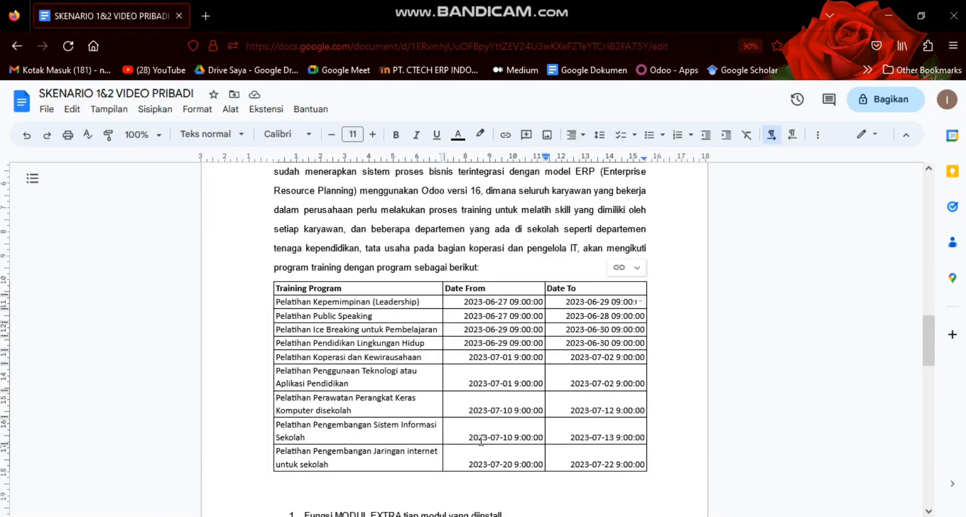
{"action": "scroll", "coordinate": [486, 447], "scroll_direction": "down", "scroll_amount": 5}
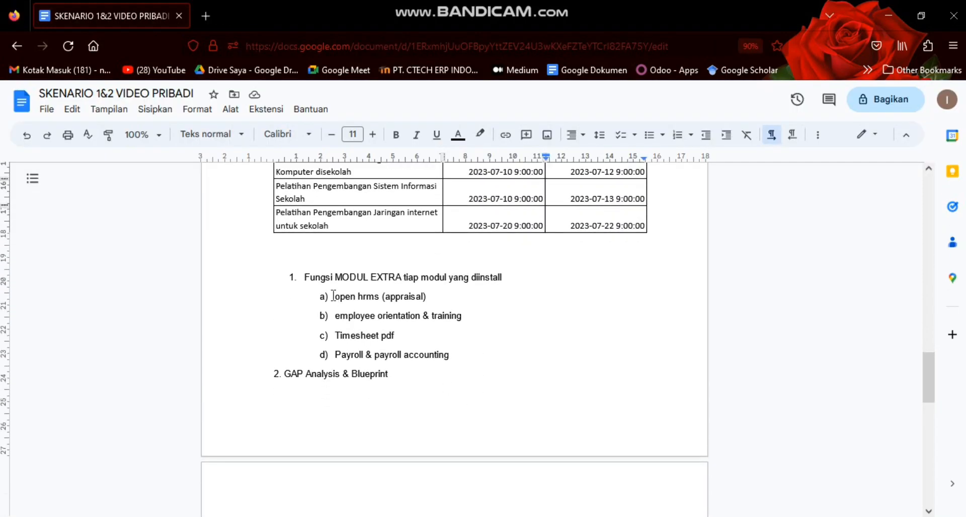
{"action": "left_click_drag", "start_coordinate": [305, 278], "coordinate": [507, 285]}
{"action": "left_click", "coordinate": [502, 280]}
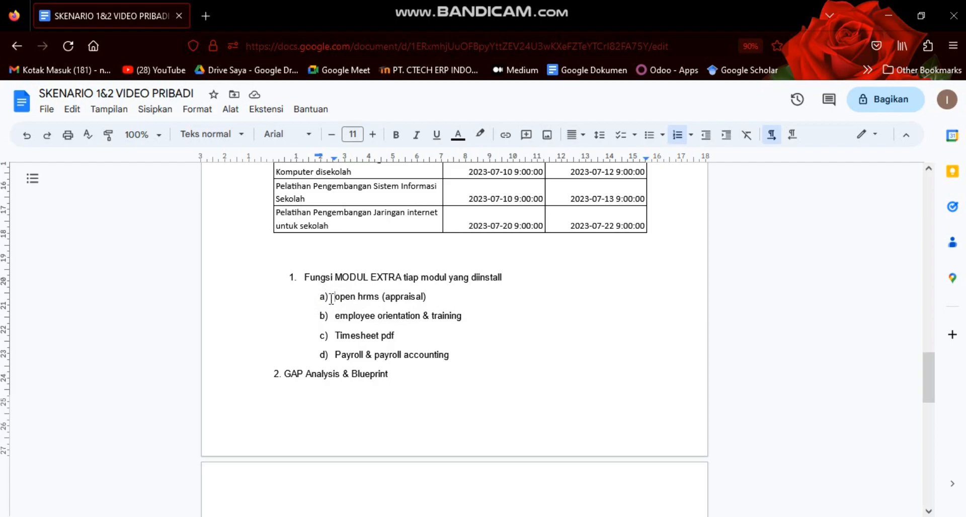
{"action": "left_click", "coordinate": [352, 300]}
Switch back to Odoo, open the Apps application and show only the Human Resources category
{"action": "left_click", "coordinate": [528, 465]}
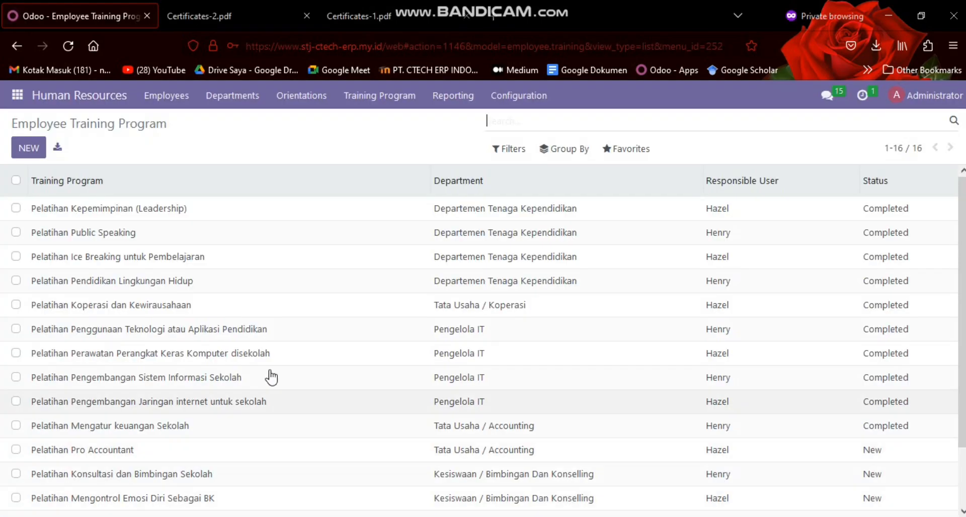
{"action": "left_click", "coordinate": [17, 96]}
{"action": "scroll", "coordinate": [60, 226], "scroll_direction": "down", "scroll_amount": 10}
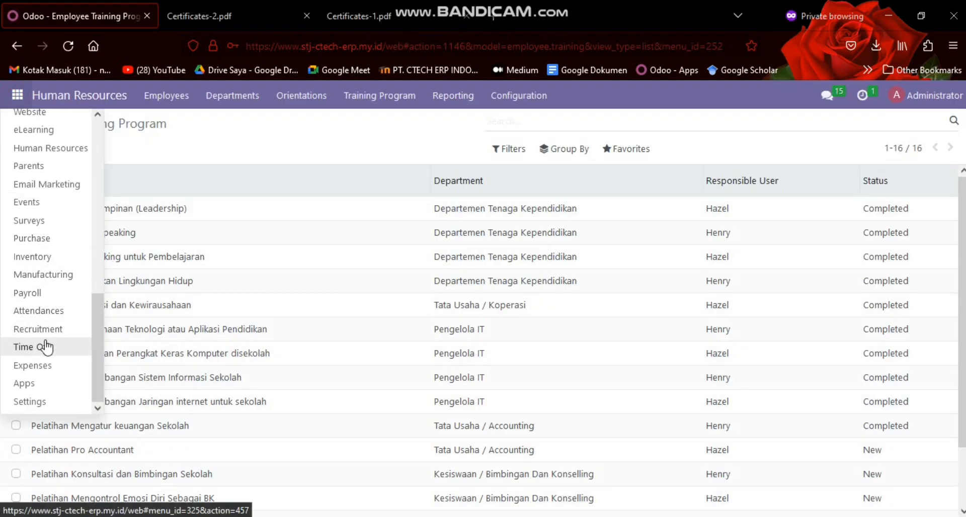
{"action": "left_click", "coordinate": [24, 383]}
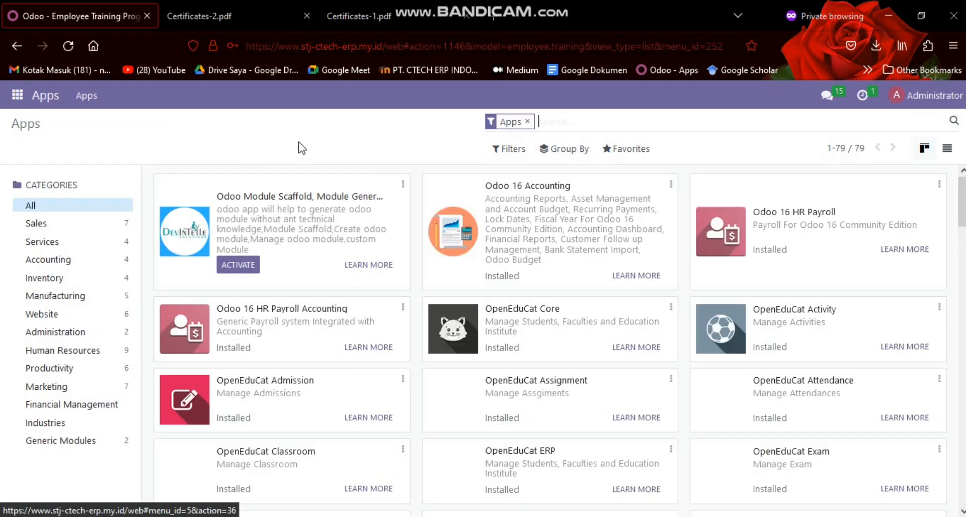
{"action": "left_click", "coordinate": [106, 351]}
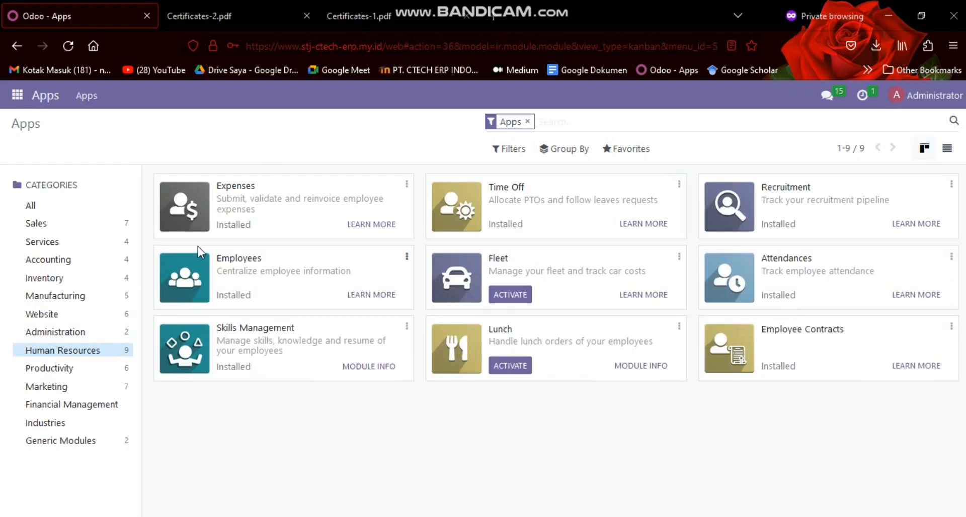
Remove the Apps filter, try searching the Human Resources modules for "open hrms" and "open", and clear the search
{"action": "left_click", "coordinate": [527, 122]}
{"action": "type", "text": "open hrm"}
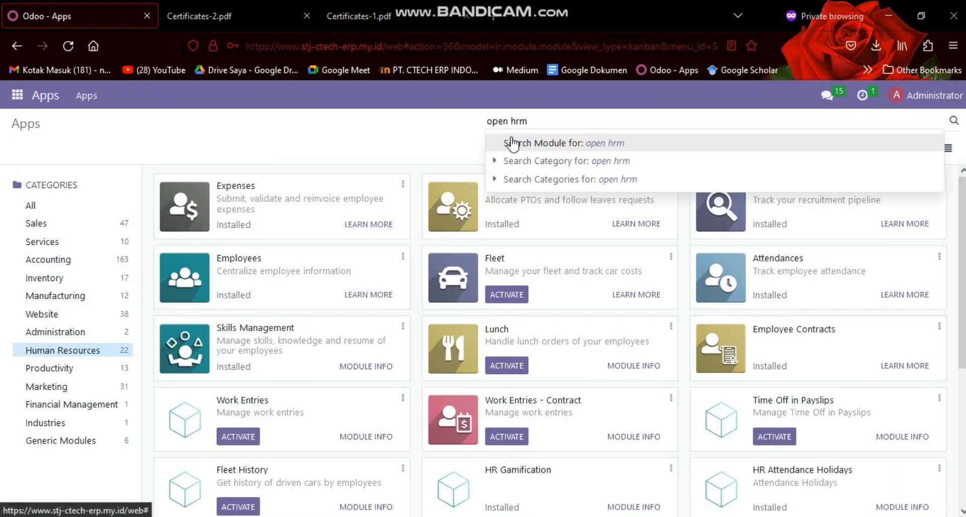
{"action": "key", "text": "Return"}
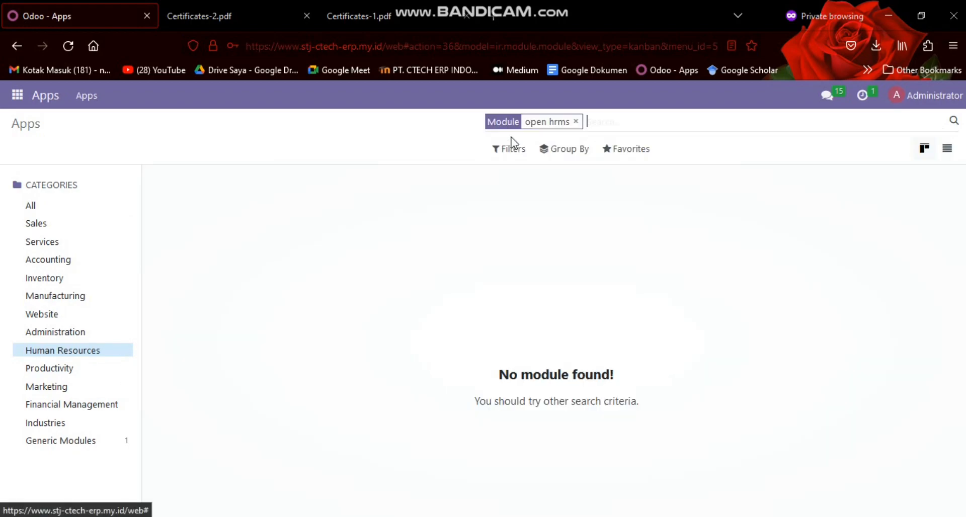
{"action": "key", "text": "BackSpace"}
{"action": "type", "text": "open"}
{"action": "left_click", "coordinate": [512, 143]}
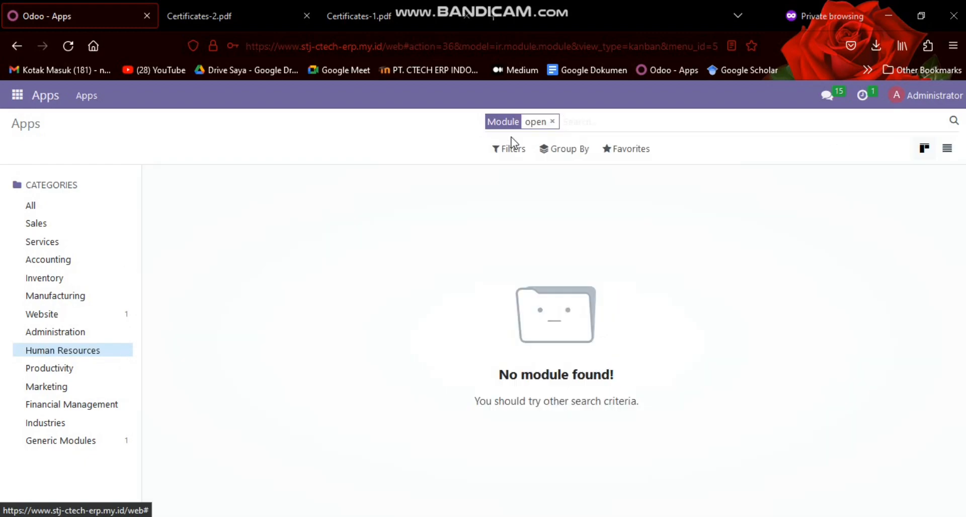
{"action": "key", "text": "BackSpace"}
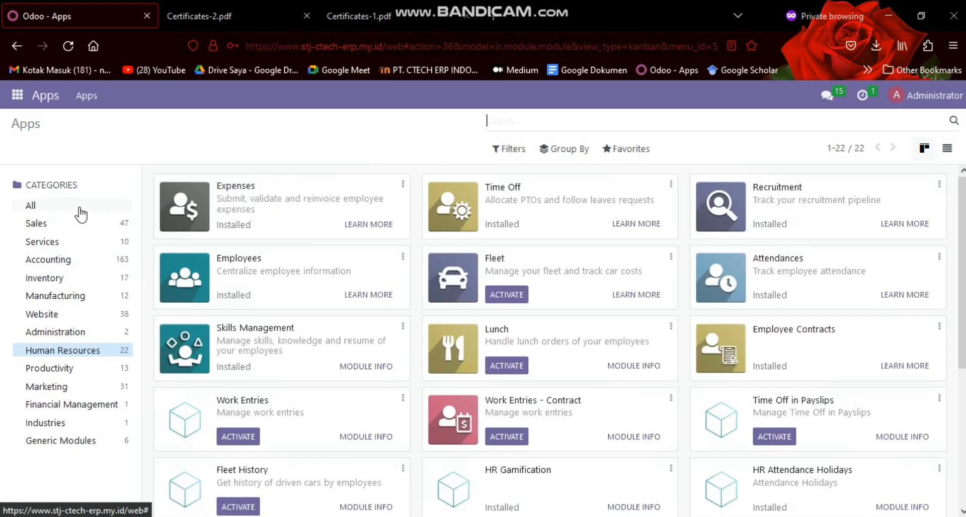
Search the modules of all categories for "open" and locate the Open HRMS Employee Appraisal module
{"action": "left_click", "coordinate": [77, 207]}
{"action": "left_click", "coordinate": [491, 126]}
{"action": "type", "text": "open"}
{"action": "key", "text": "Return"}
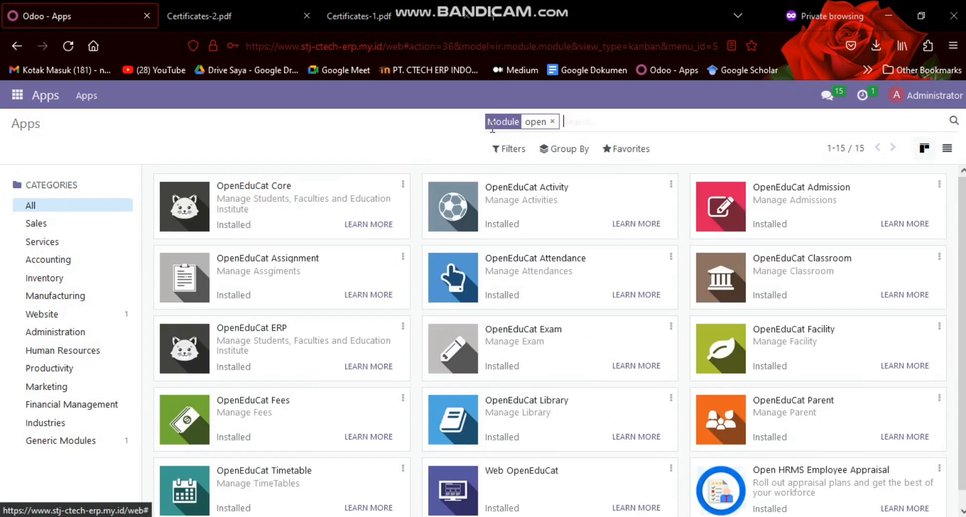
{"action": "scroll", "coordinate": [588, 305], "scroll_direction": "down", "scroll_amount": 1}
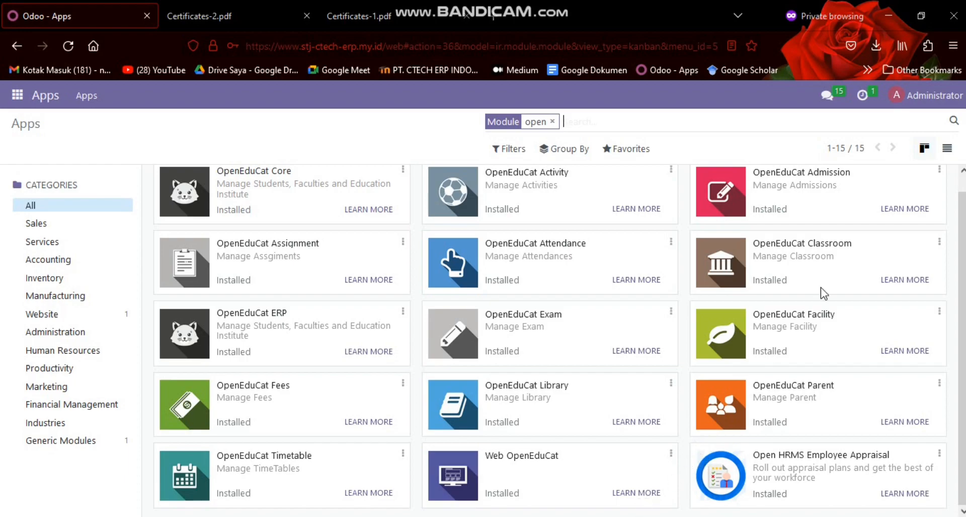
{"action": "scroll", "coordinate": [774, 448], "scroll_direction": "up", "scroll_amount": 1}
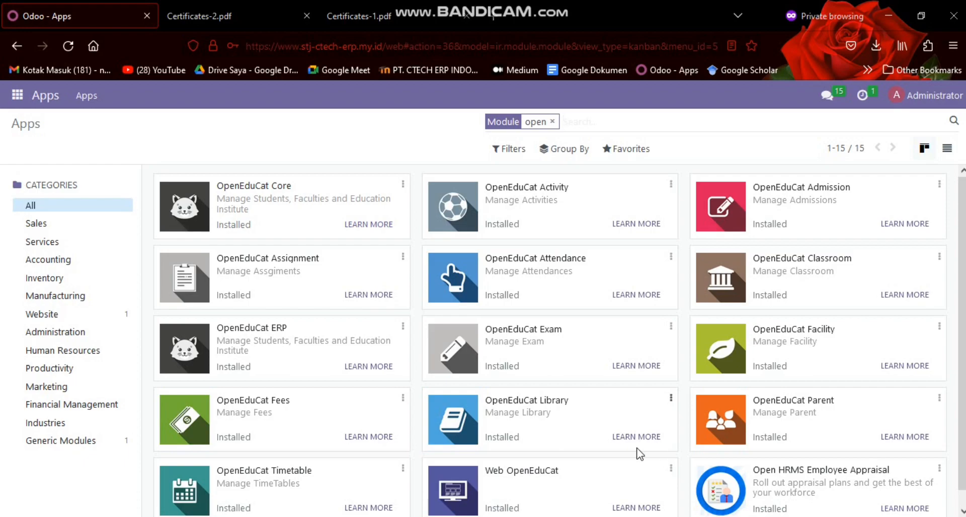
Check the next module in the Google Docs list, add "employee orien" to the Odoo module search and locate Employee Orientation & Training
{"action": "left_click", "coordinate": [519, 516]}
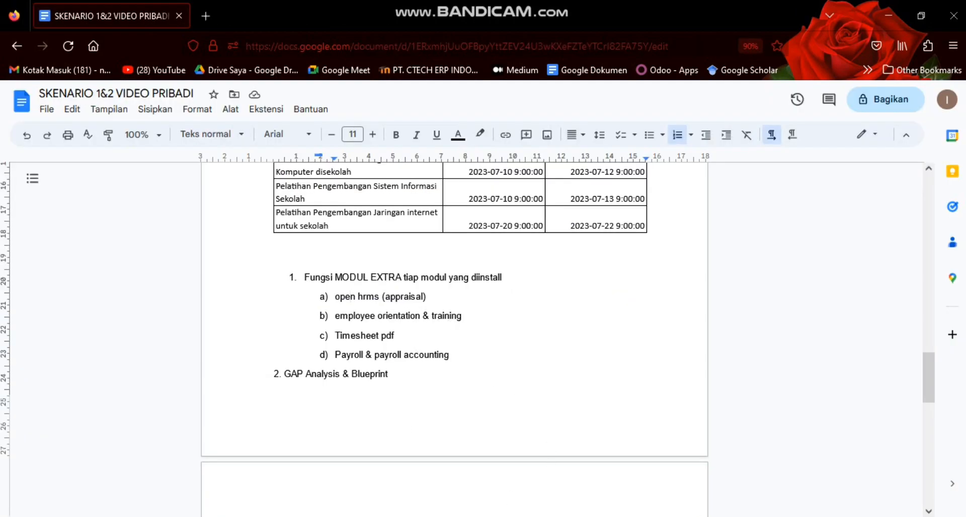
{"action": "left_click", "coordinate": [519, 516]}
{"action": "type", "text": "employee orien"}
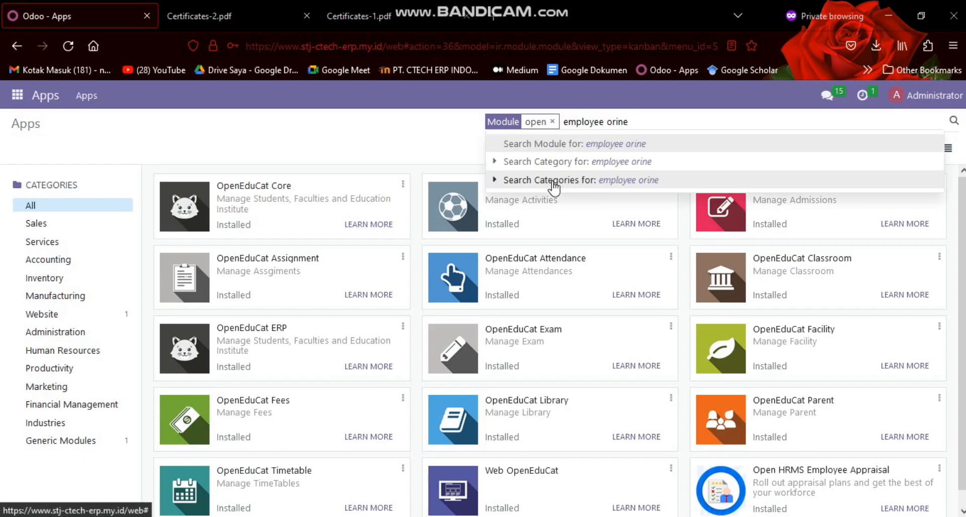
{"action": "key", "text": "Return"}
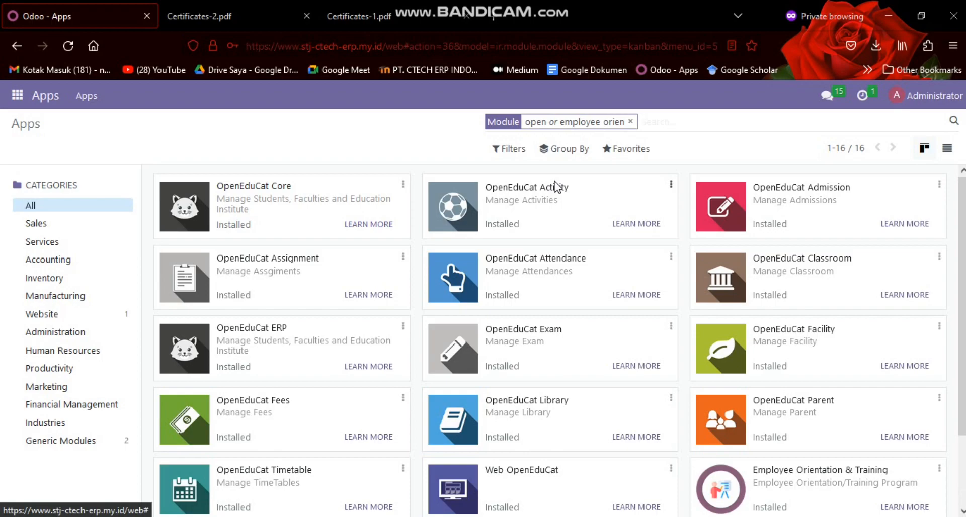
{"action": "scroll", "coordinate": [603, 227], "scroll_direction": "down", "scroll_amount": 2}
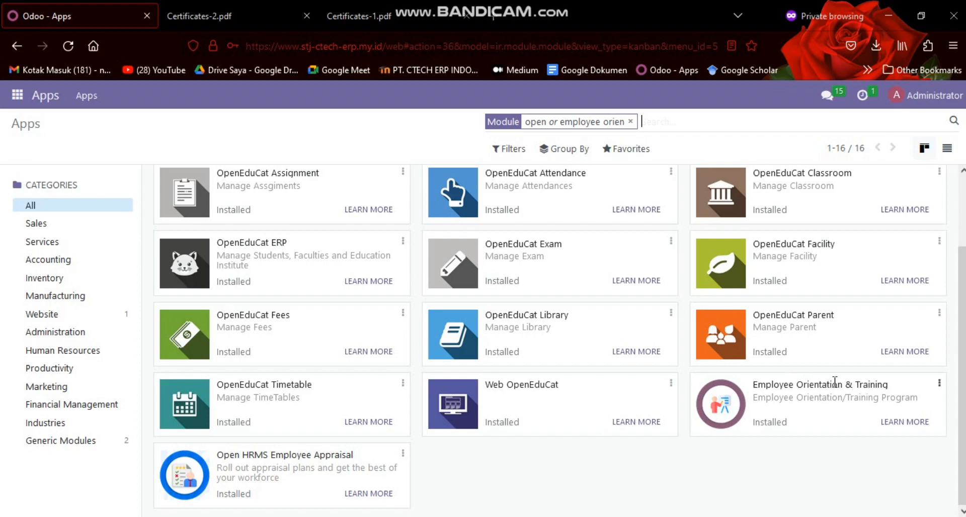
Check the scenario document again, add "time" to the Odoo module search and locate the Timesheet PDF Report module
{"action": "key", "text": "alt+Tab"}
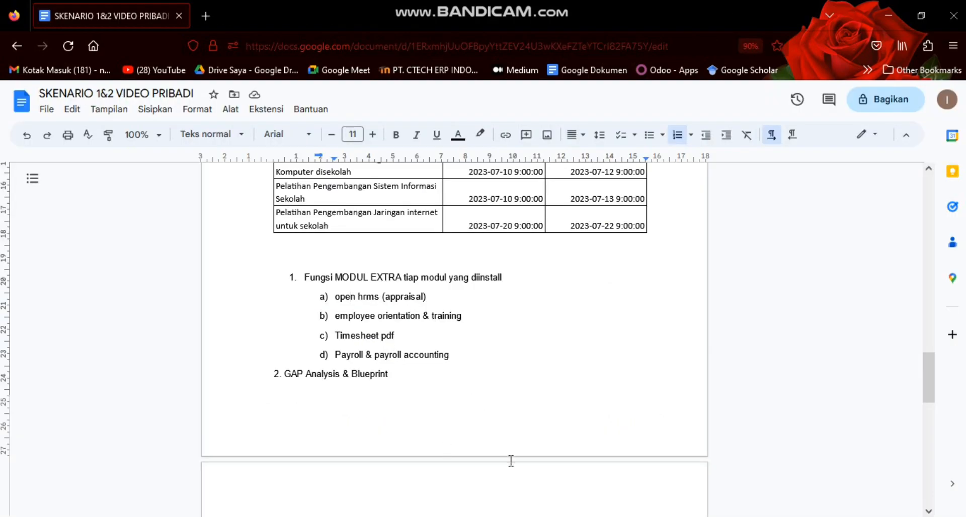
{"action": "key", "text": "alt+Tab"}
{"action": "key", "text": "alt+Tab"}
{"action": "type", "text": "time"}
{"action": "key", "text": "Return"}
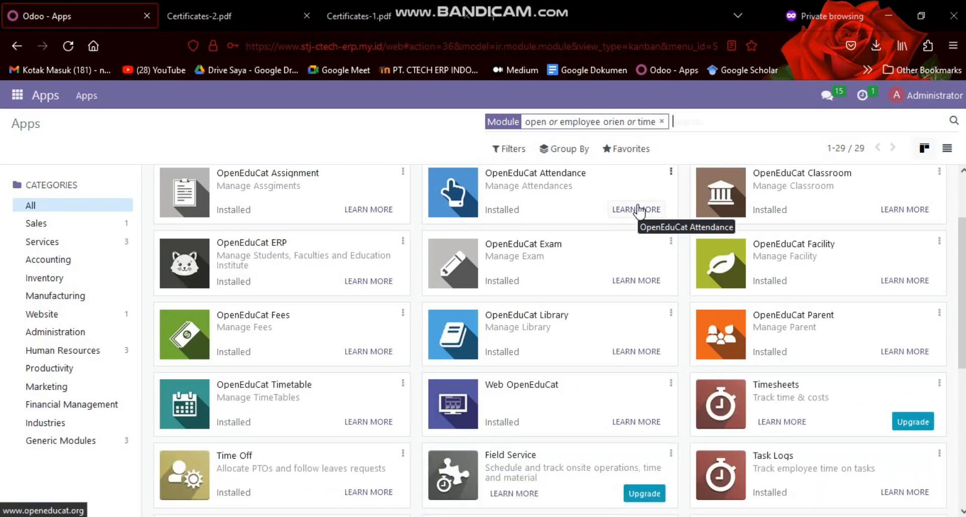
{"action": "scroll", "coordinate": [661, 232], "scroll_direction": "down", "scroll_amount": 5}
{"action": "scroll", "coordinate": [666, 231], "scroll_direction": "up", "scroll_amount": 6}
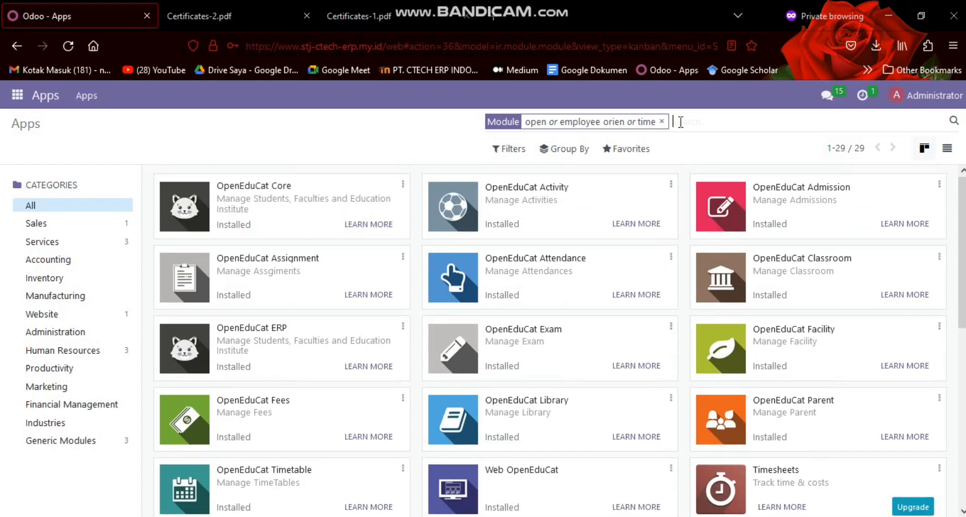
{"action": "scroll", "coordinate": [629, 186], "scroll_direction": "down", "scroll_amount": 5}
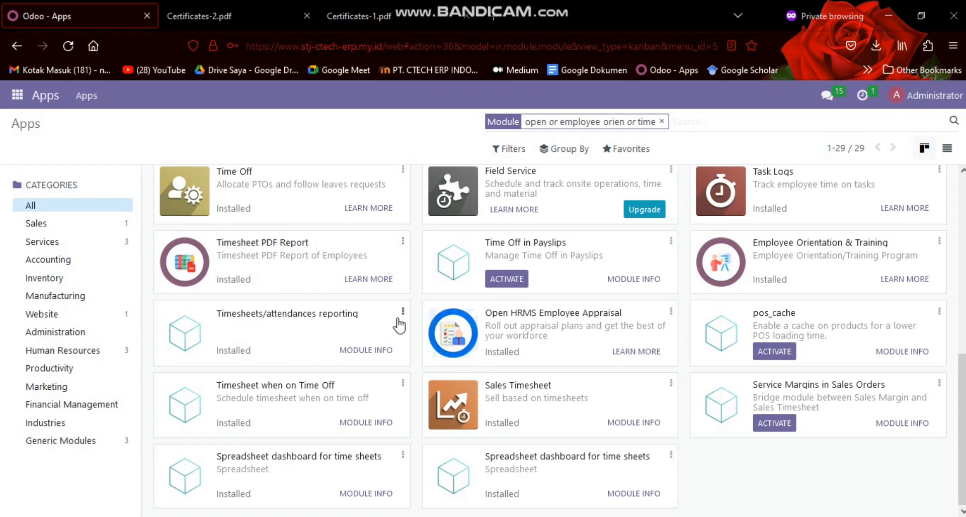
Switch to the scenario document in Google Docs and review the Payroll & payroll accounting item
{"action": "left_click", "coordinate": [516, 516]}
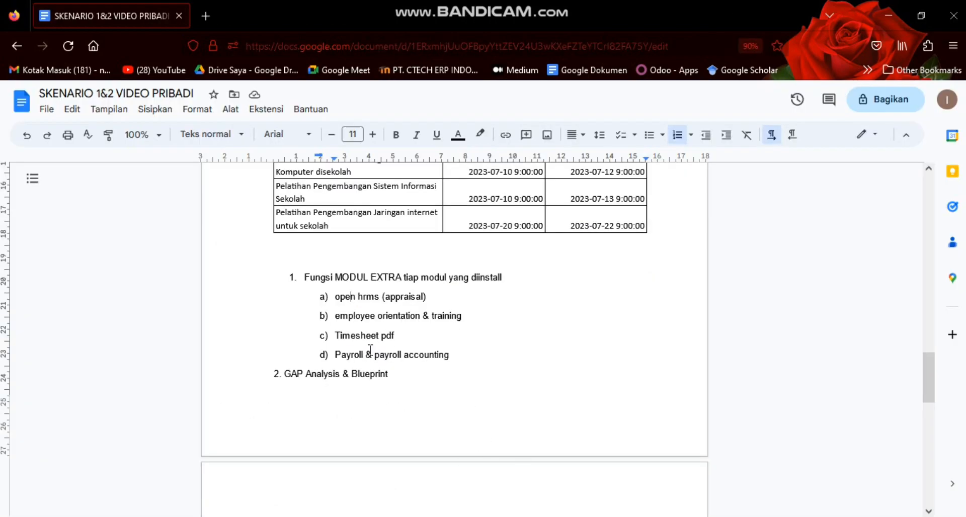
{"action": "left_click_drag", "start_coordinate": [335, 356], "coordinate": [378, 362]}
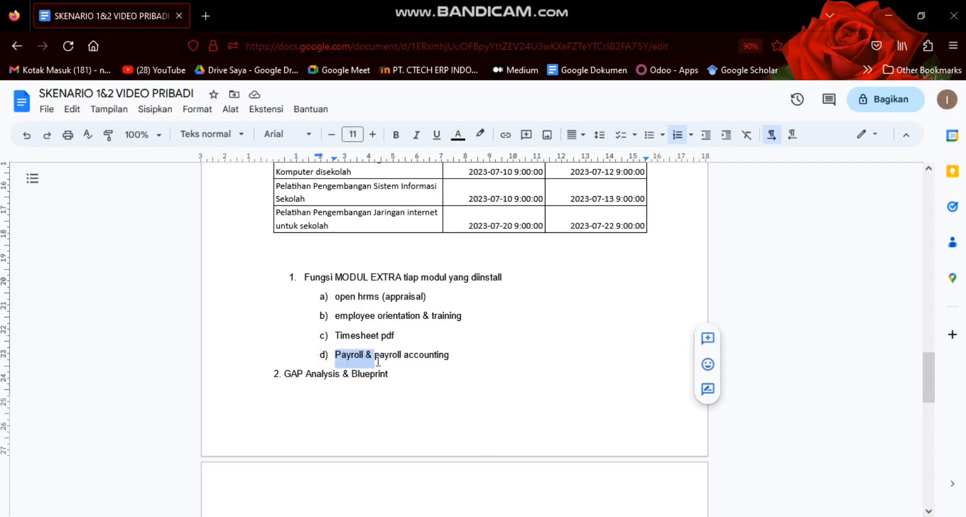
{"action": "left_click", "coordinate": [368, 357]}
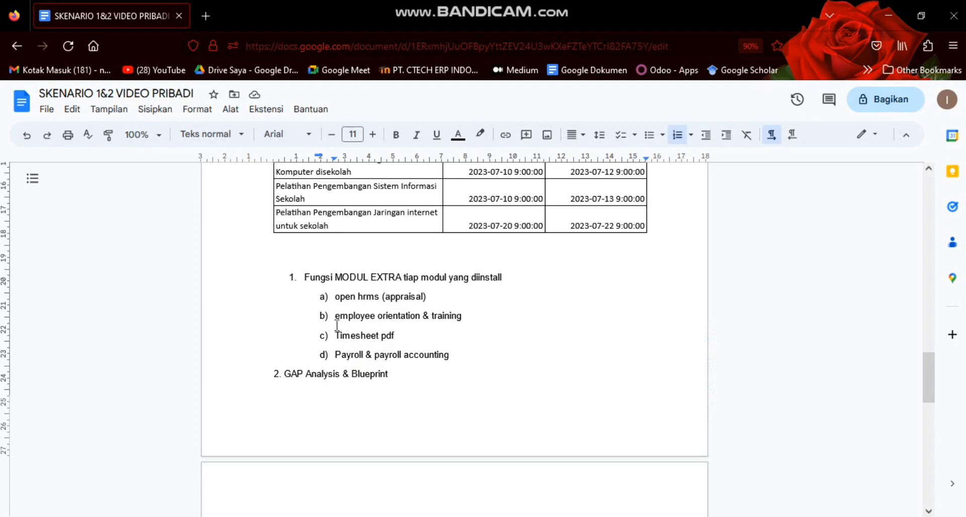
Switch back to Odoo, search all modules for "payroll" to locate the HR Payroll and HR Payroll Accounting modules, and clear the search
{"action": "left_click", "coordinate": [548, 516]}
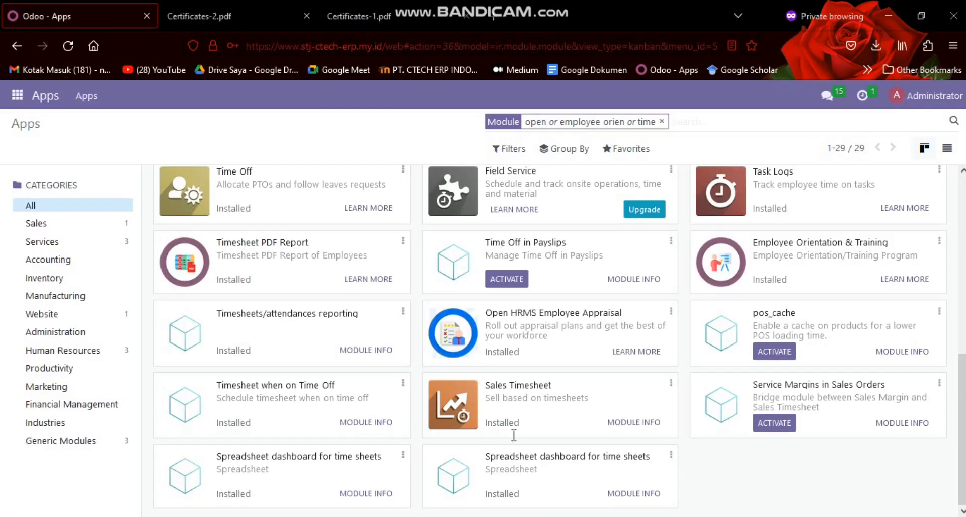
{"action": "left_click", "coordinate": [662, 121]}
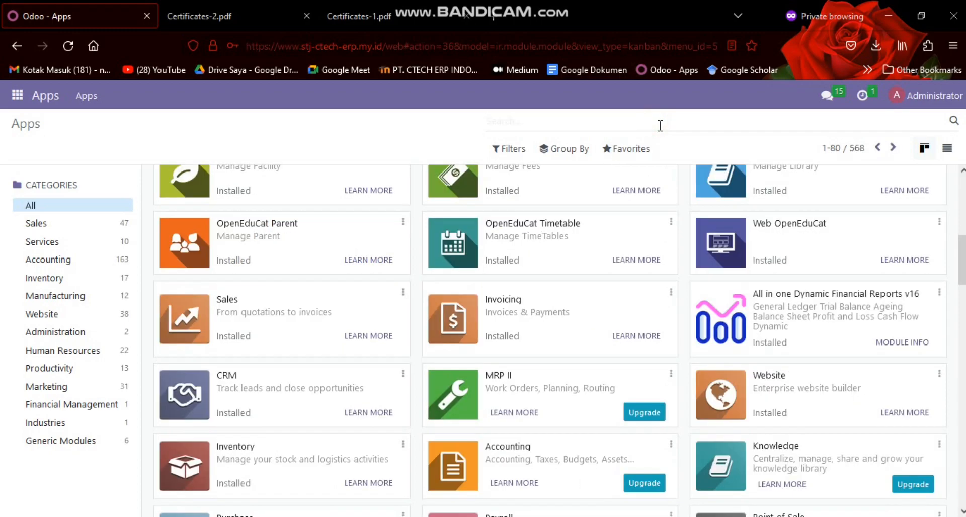
{"action": "type", "text": "payroll"}
{"action": "key", "text": "Return"}
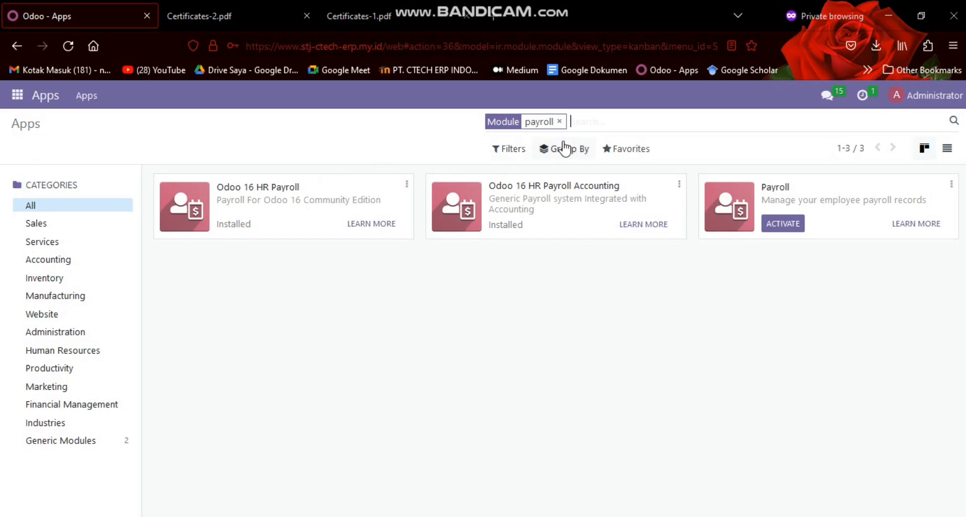
{"action": "left_click", "coordinate": [563, 123]}
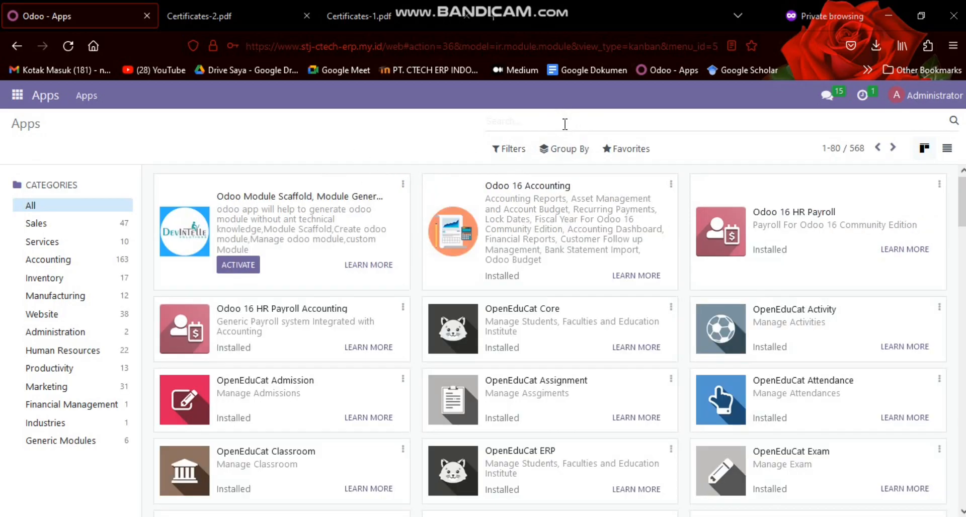
Open the Appraisal app from the list of installed Odoo applications
{"action": "left_click", "coordinate": [19, 99]}
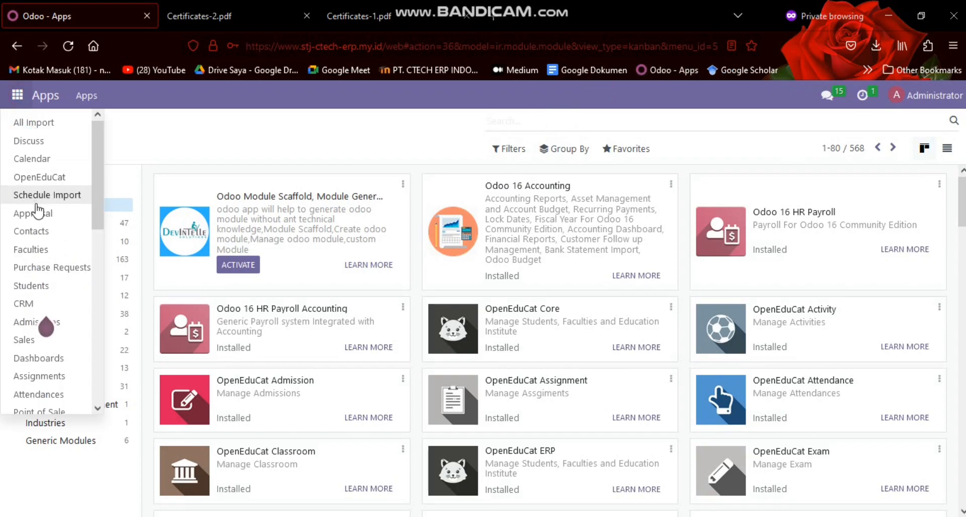
{"action": "scroll", "coordinate": [639, 245], "scroll_direction": "down", "scroll_amount": 5}
{"action": "scroll", "coordinate": [646, 247], "scroll_direction": "down", "scroll_amount": 10}
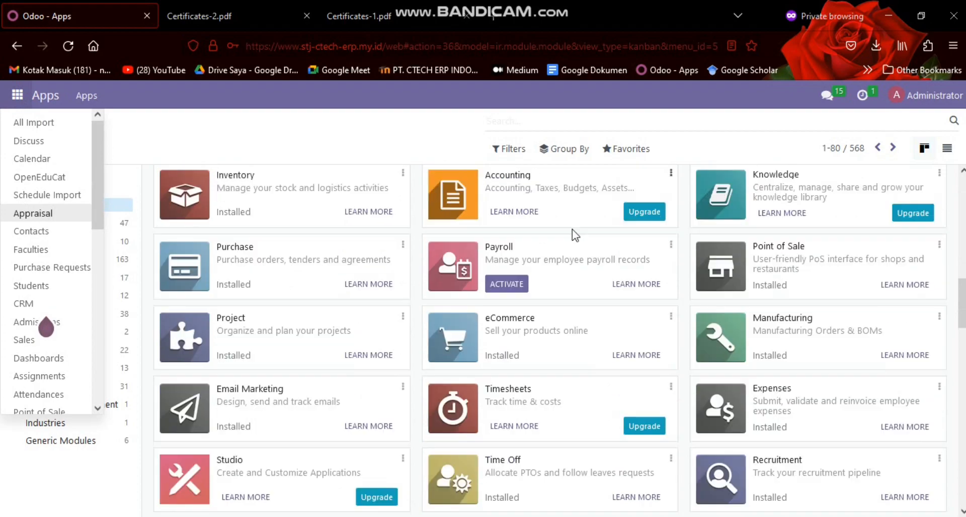
{"action": "left_click", "coordinate": [47, 215]}
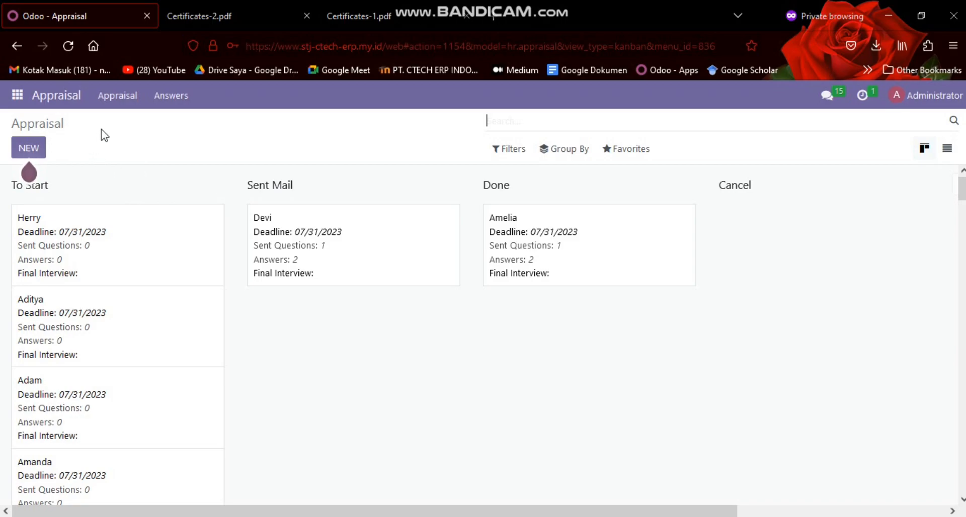
Start a new appraisal, select the employee's name from the list and set the appraisal deadline to 06/21/2023
{"action": "left_click", "coordinate": [35, 151]}
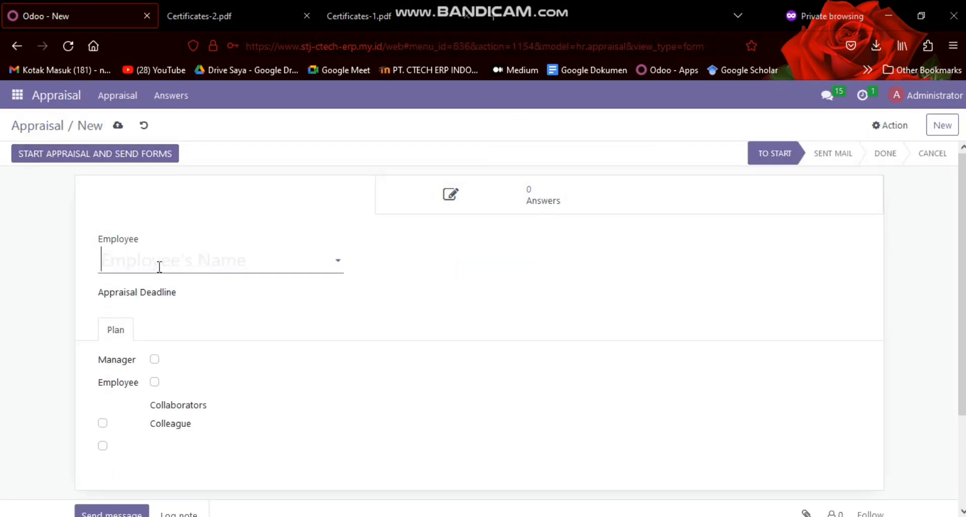
{"action": "left_click", "coordinate": [158, 267]}
{"action": "left_click", "coordinate": [160, 262]}
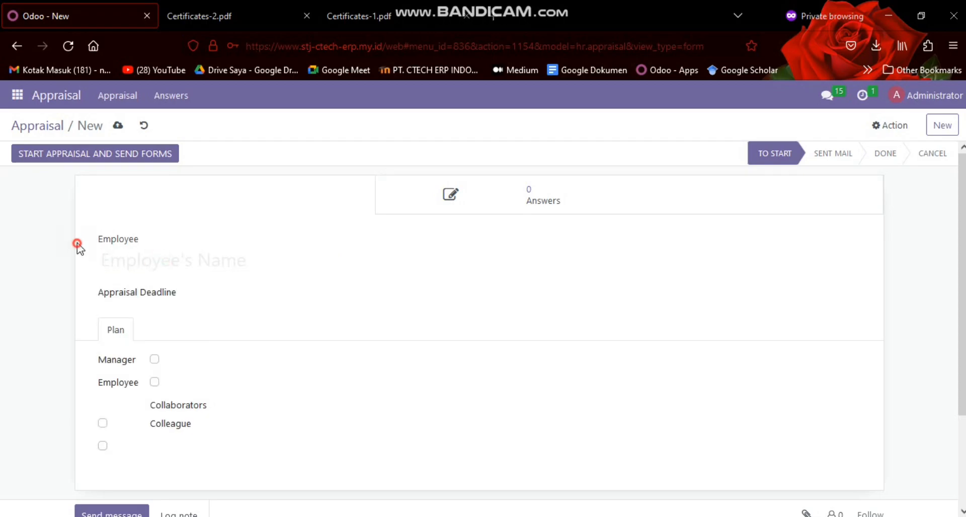
{"action": "left_click", "coordinate": [173, 265]}
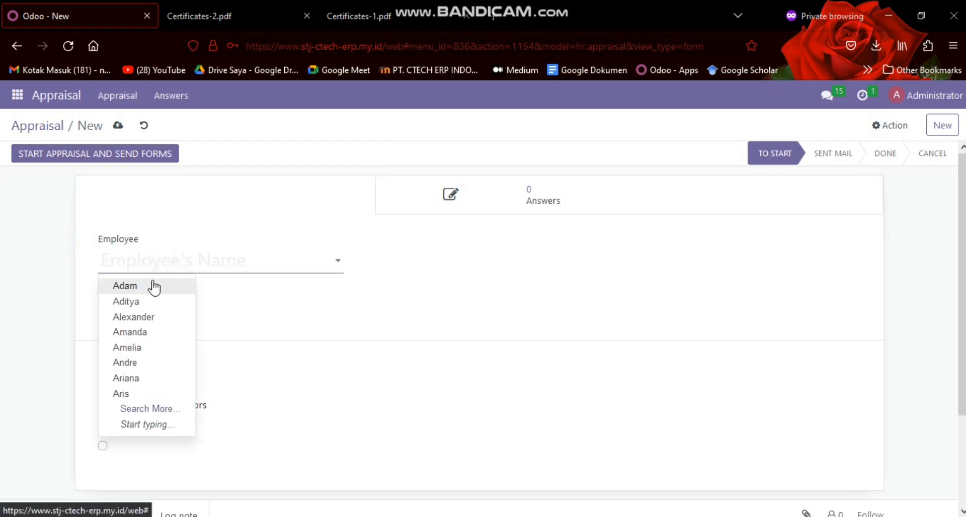
{"action": "left_click", "coordinate": [151, 317]}
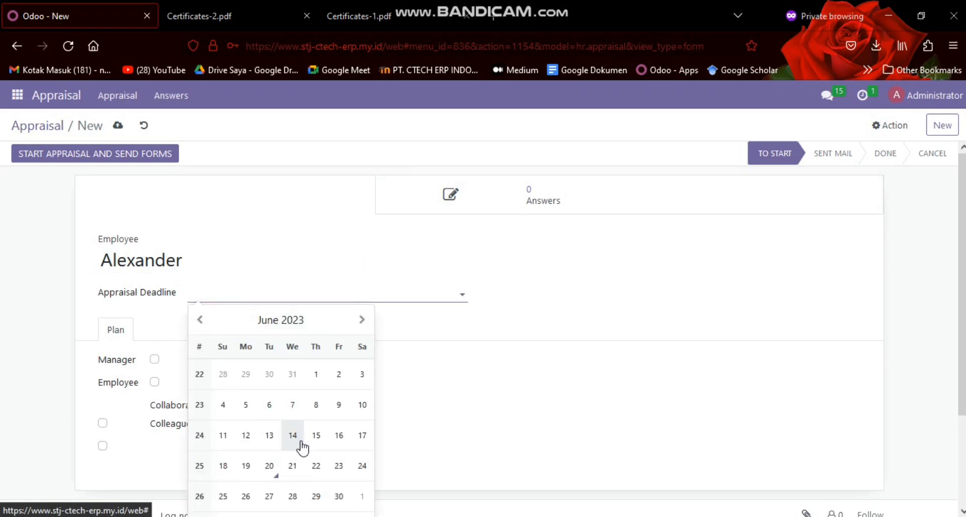
{"action": "left_click", "coordinate": [292, 466]}
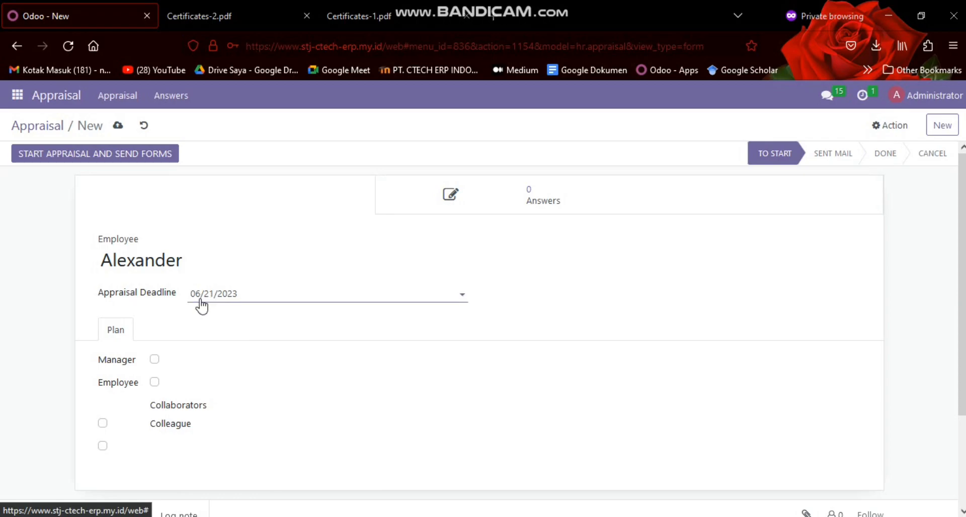
Look over the appraisal plan and enable only the Employee option, leaving Manager unselected
{"action": "scroll", "coordinate": [248, 298], "scroll_direction": "down", "scroll_amount": 3}
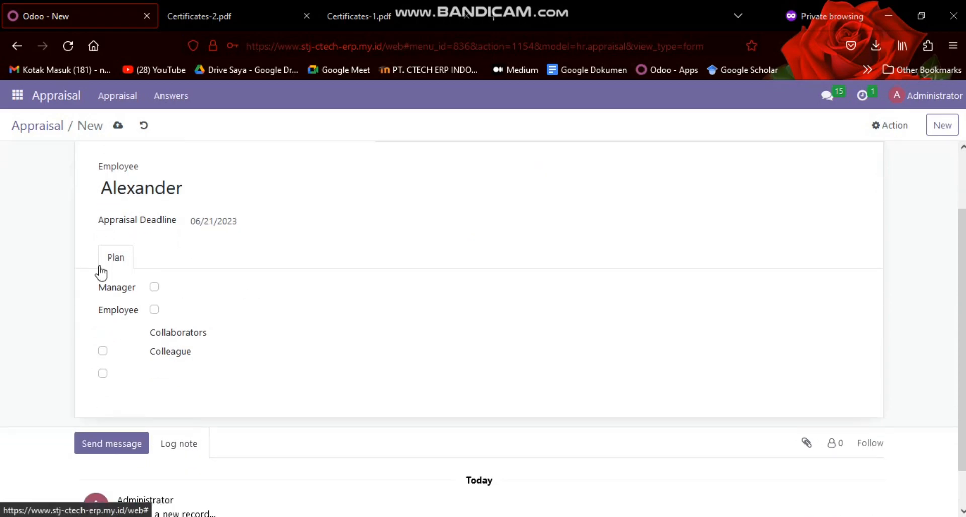
{"action": "scroll", "coordinate": [125, 242], "scroll_direction": "down", "scroll_amount": 1}
{"action": "scroll", "coordinate": [123, 205], "scroll_direction": "up", "scroll_amount": 2}
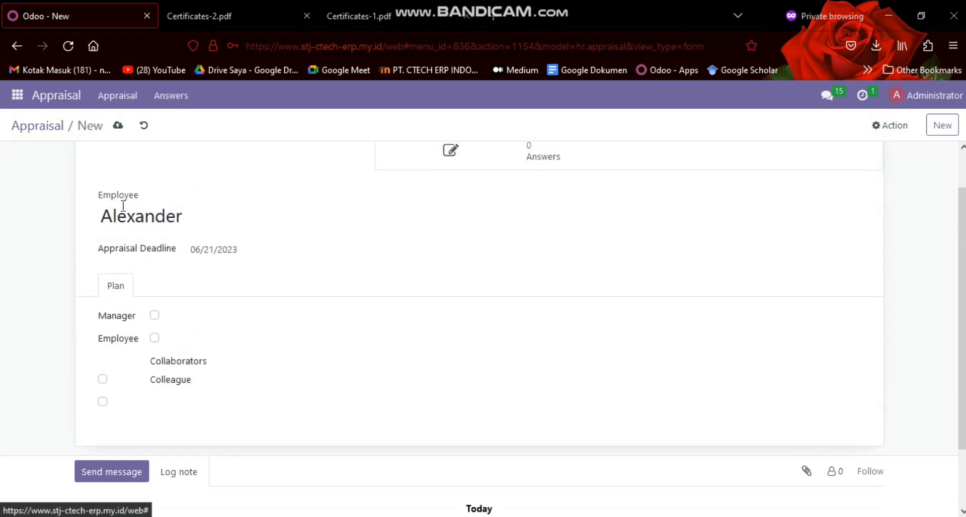
{"action": "scroll", "coordinate": [149, 252], "scroll_direction": "down", "scroll_amount": 2}
{"action": "scroll", "coordinate": [151, 238], "scroll_direction": "up", "scroll_amount": 2}
{"action": "scroll", "coordinate": [136, 242], "scroll_direction": "down", "scroll_amount": 2}
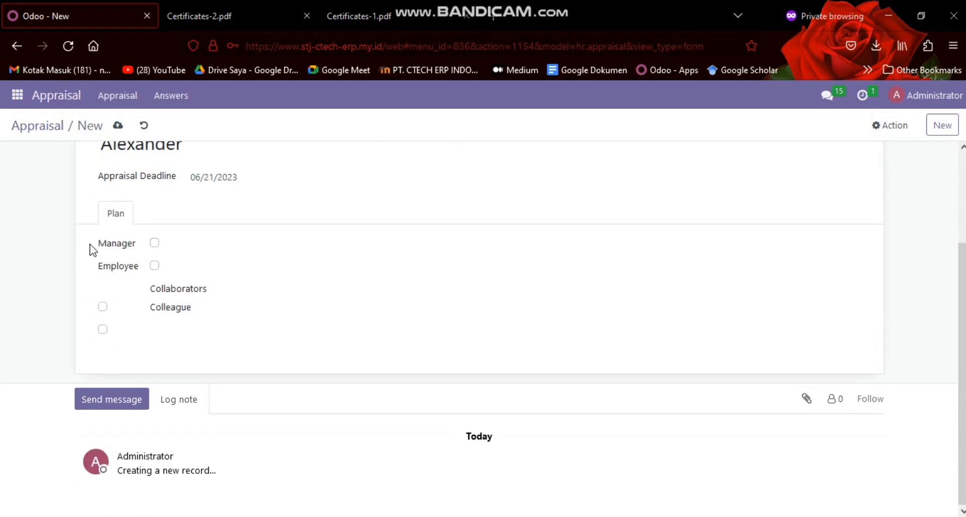
{"action": "left_click", "coordinate": [154, 243]}
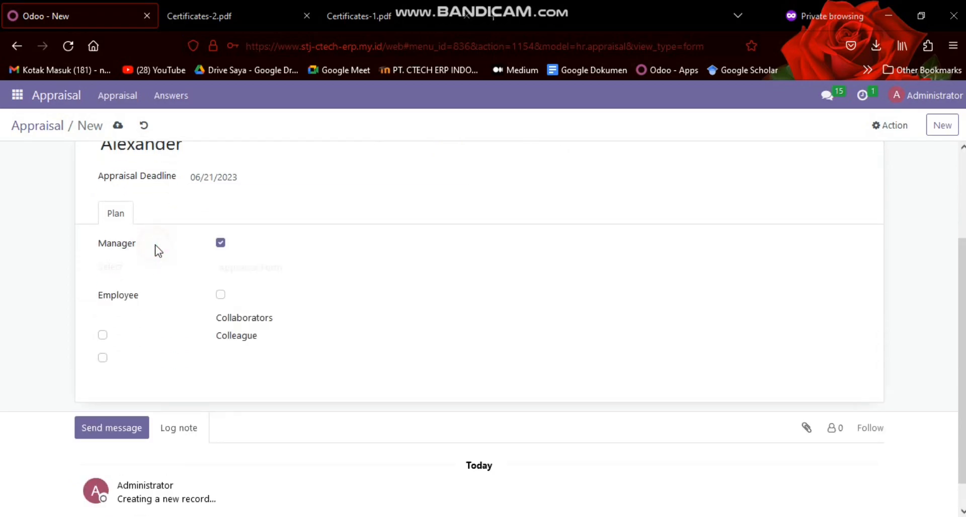
{"action": "left_click", "coordinate": [220, 243]}
{"action": "left_click", "coordinate": [170, 266]}
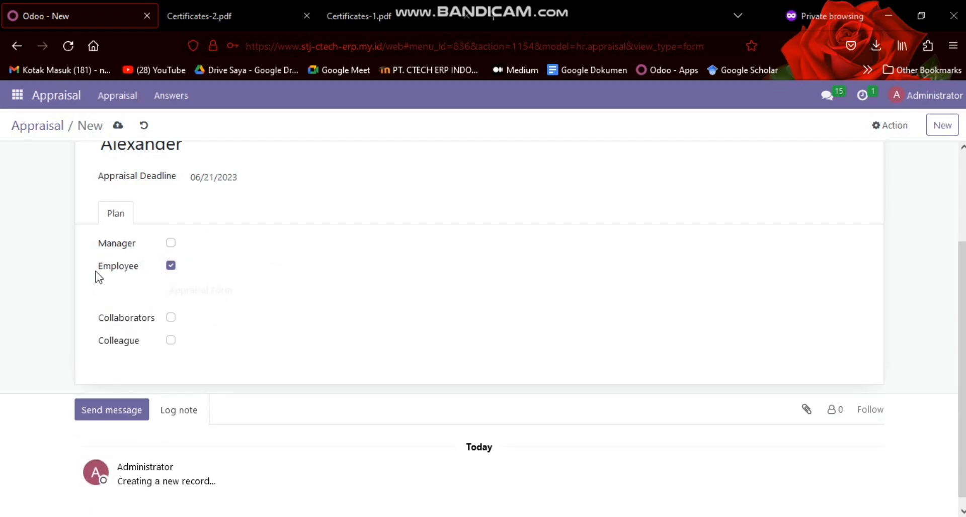
Choose "Penilaian Kinerja Karyawan" as the employee's appraisal form and check the record
{"action": "left_click", "coordinate": [215, 297]}
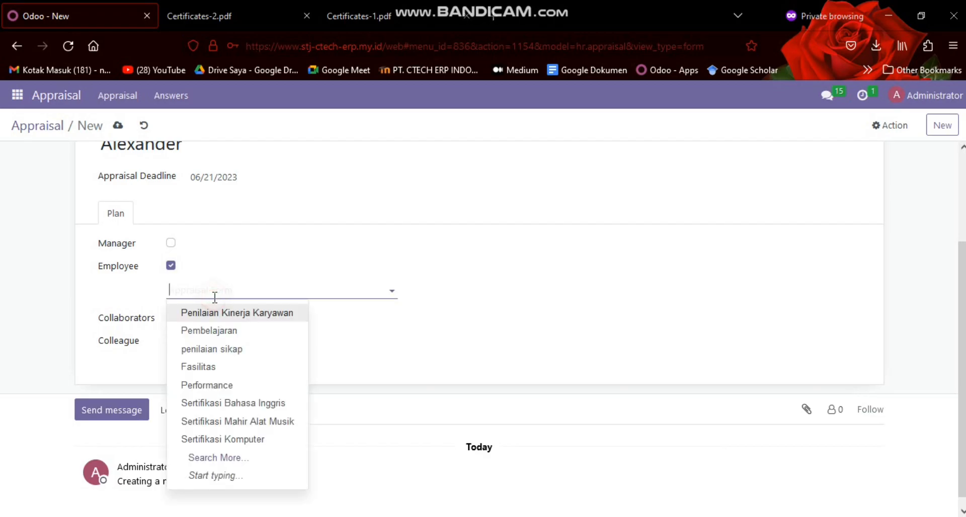
{"action": "left_click", "coordinate": [210, 296]}
{"action": "left_click", "coordinate": [212, 296]}
{"action": "left_click", "coordinate": [186, 314]}
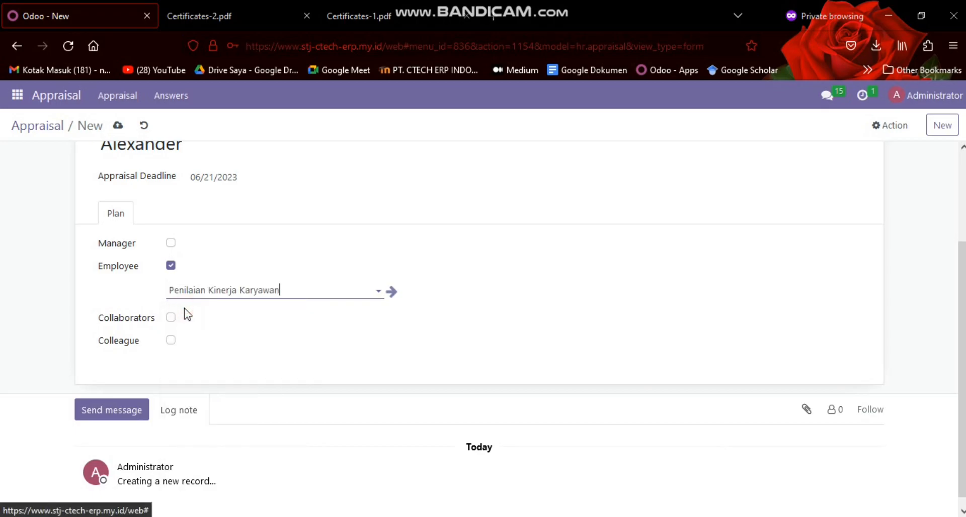
{"action": "scroll", "coordinate": [187, 314], "scroll_direction": "up", "scroll_amount": 3}
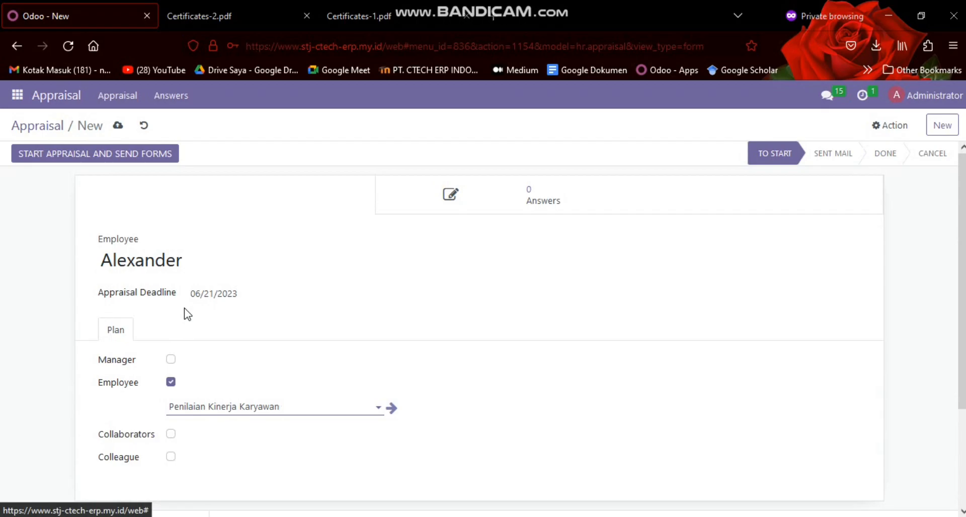
{"action": "scroll", "coordinate": [187, 314], "scroll_direction": "down", "scroll_amount": 2}
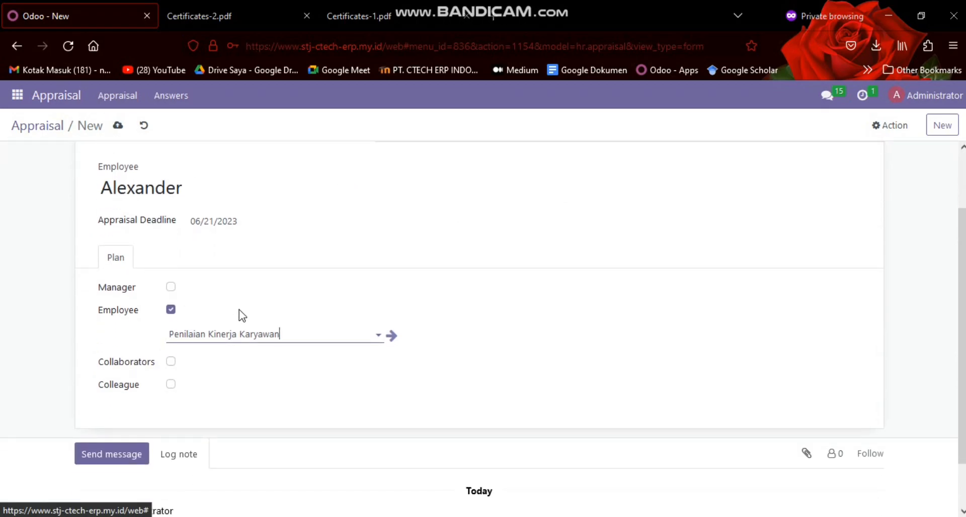
Create a new employee appraisal form titled "Penilaian attituted" and add the question "bagaimana sikap anda jika melihat karyawan yang tidak profesional dalam bekerja"
{"action": "triple_click", "coordinate": [242, 327]}
{"action": "key", "text": "BackSpace"}
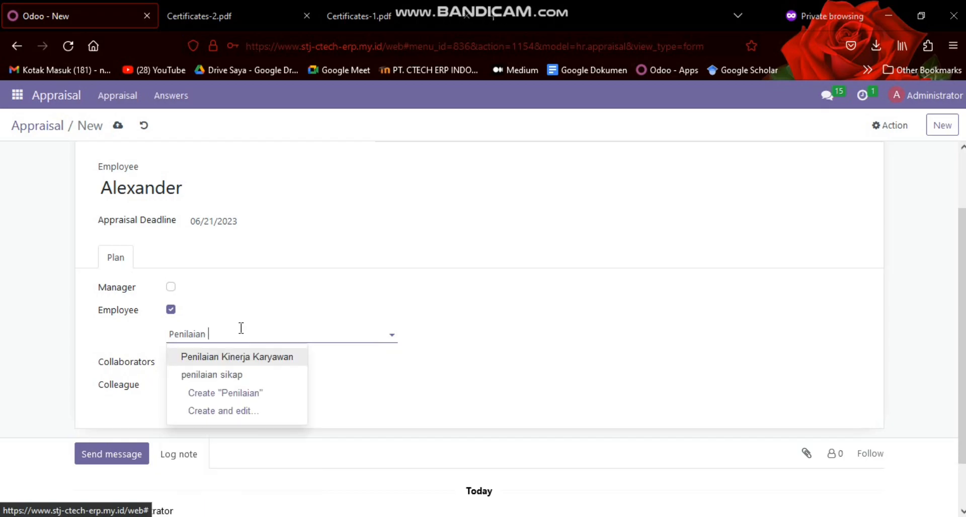
{"action": "type", "text": "t"}
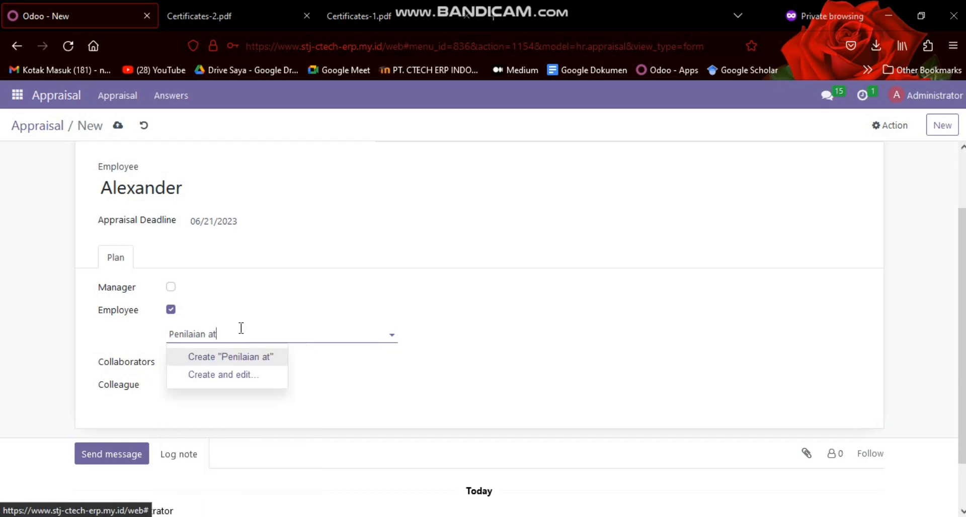
{"action": "type", "text": "tituted"}
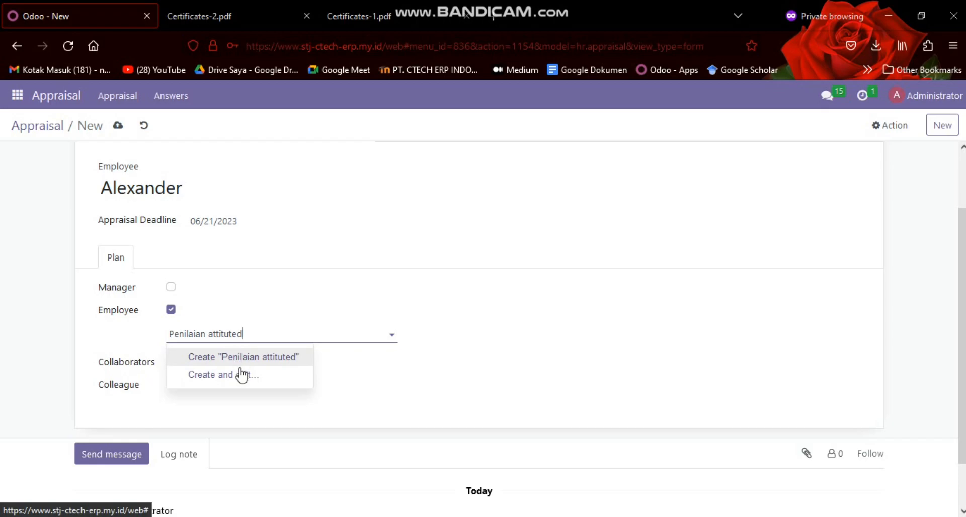
{"action": "left_click", "coordinate": [241, 376]}
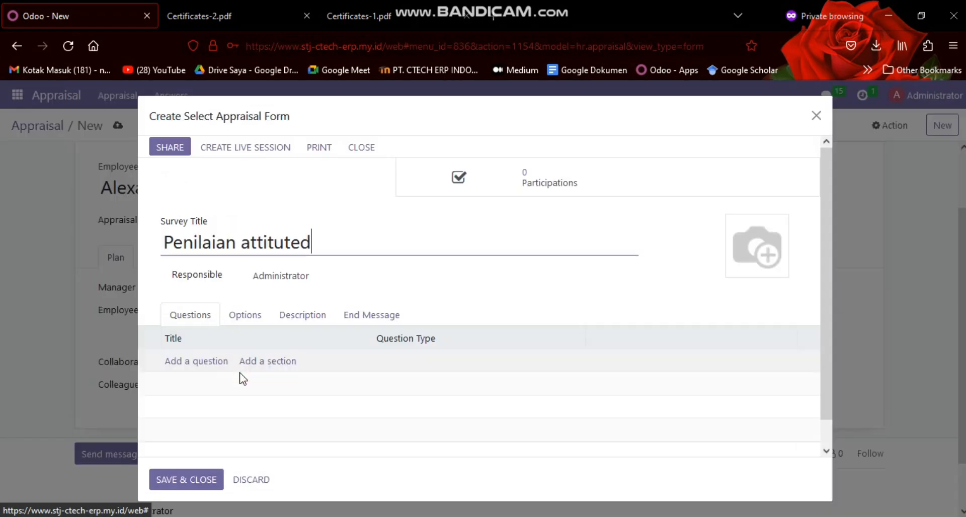
{"action": "left_click", "coordinate": [210, 361]}
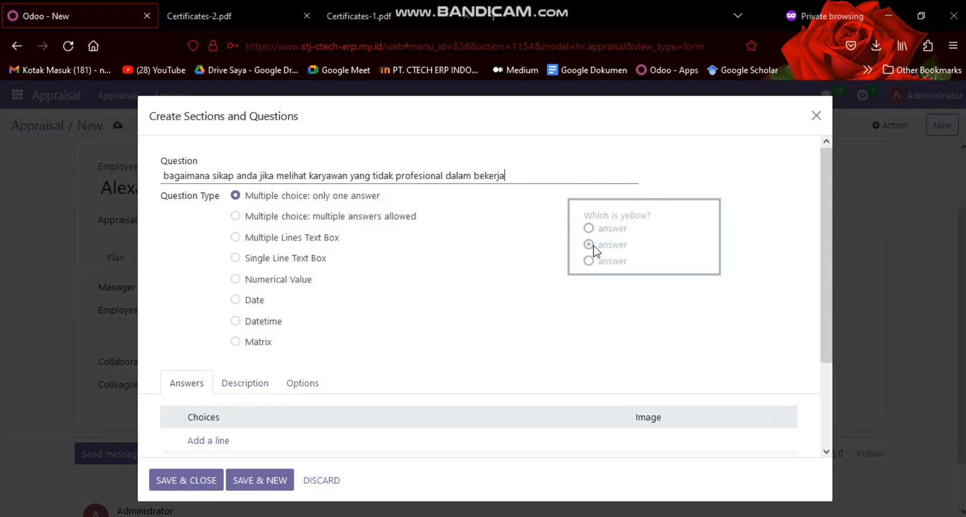
Compare the previews of all question types from multiple answers to Matrix, and return to "Multiple choice: only one answer"
{"action": "left_click", "coordinate": [384, 219]}
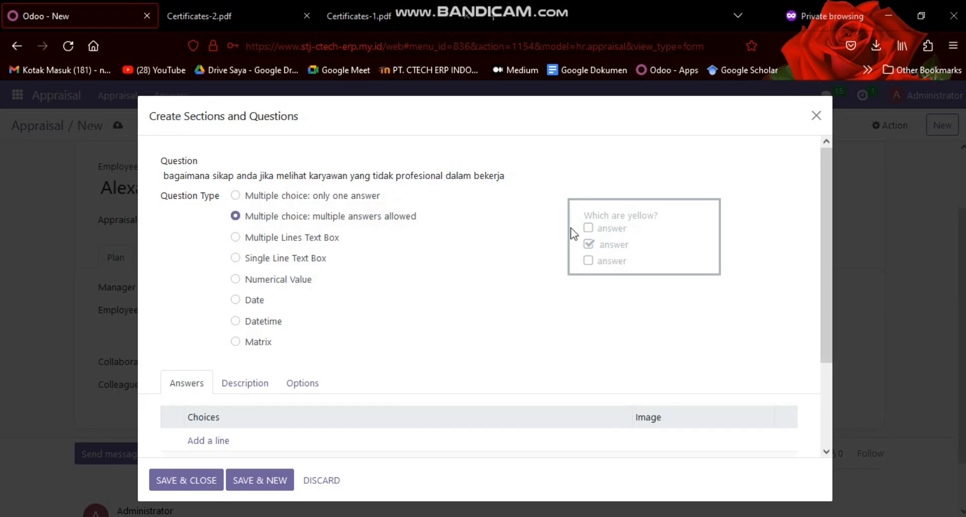
{"action": "left_click", "coordinate": [254, 240]}
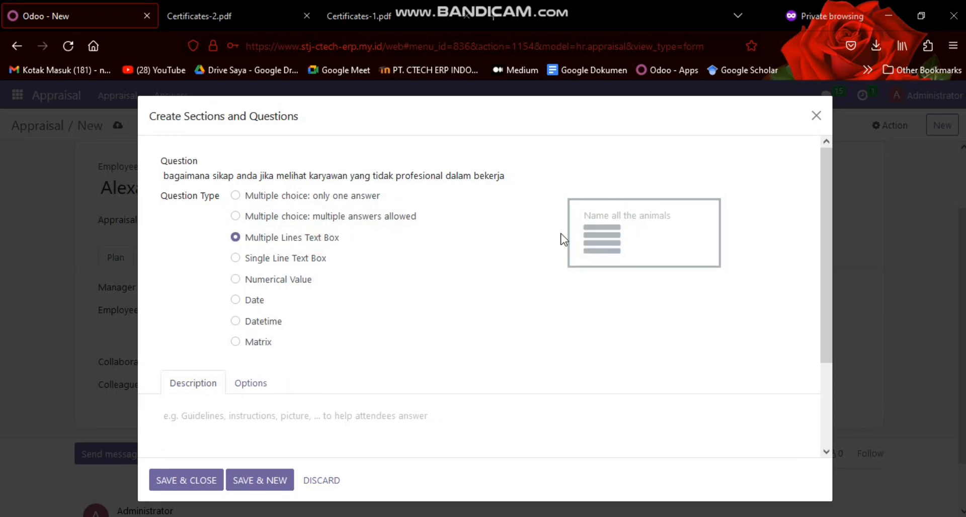
{"action": "left_click", "coordinate": [310, 259]}
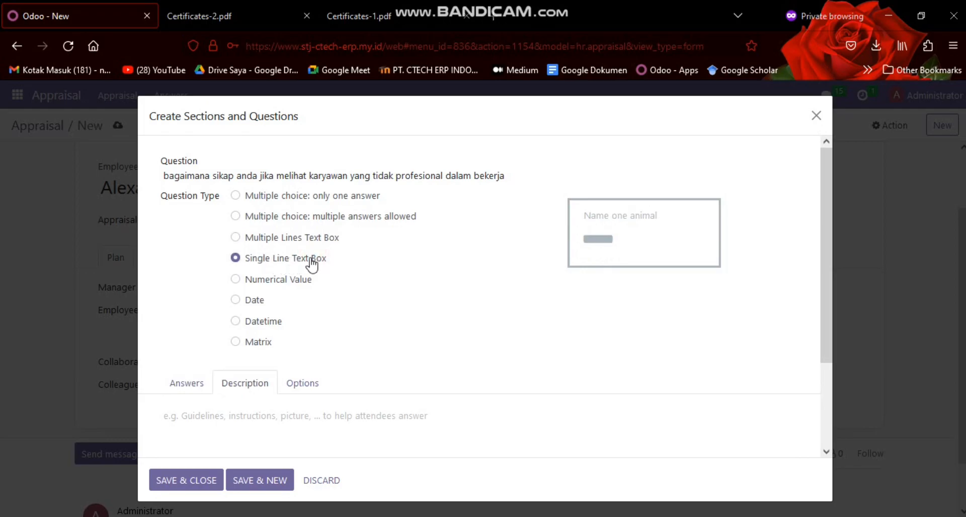
{"action": "left_click", "coordinate": [286, 284]}
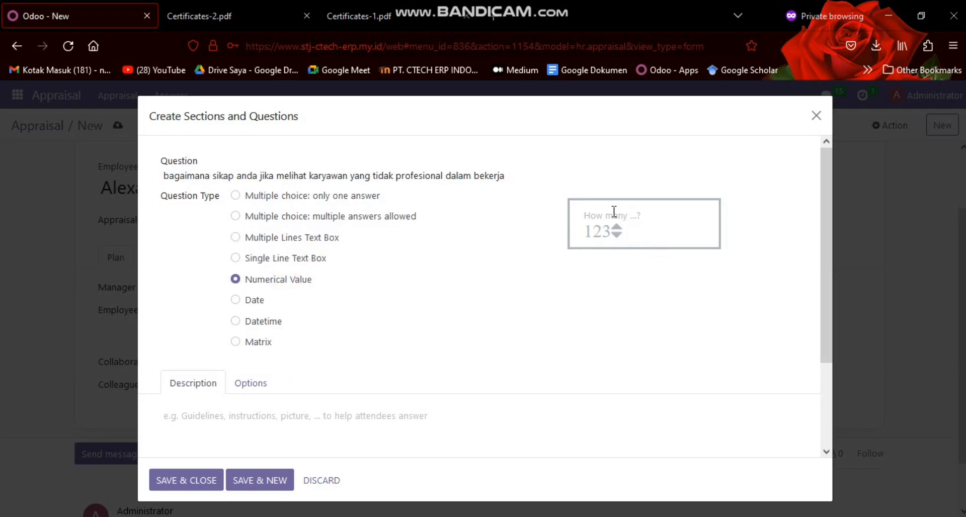
{"action": "left_click", "coordinate": [261, 302]}
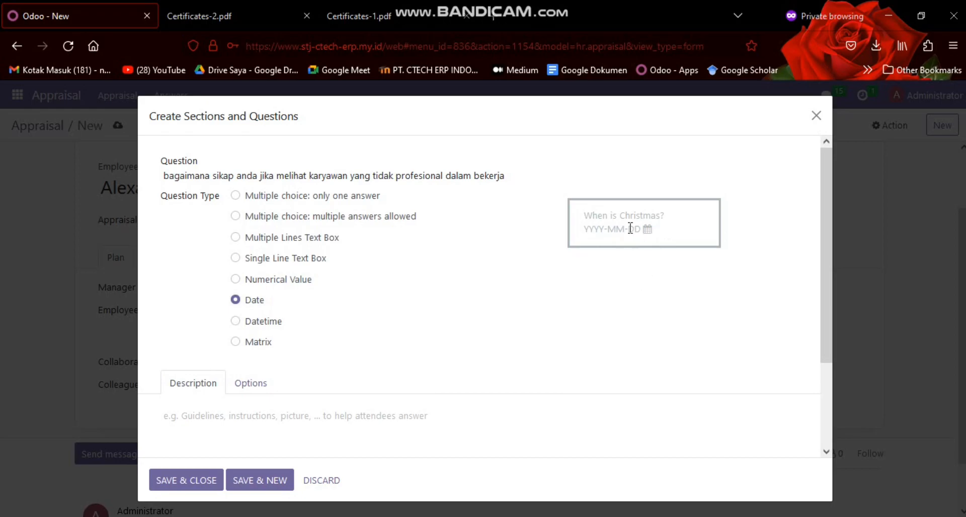
{"action": "left_click", "coordinate": [273, 322]}
{"action": "left_click", "coordinate": [241, 341]}
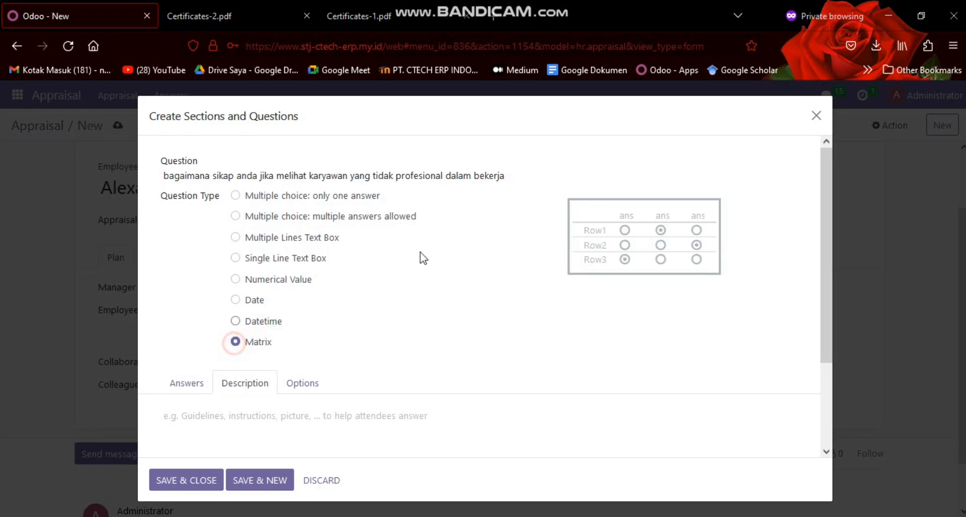
{"action": "left_click", "coordinate": [234, 195]}
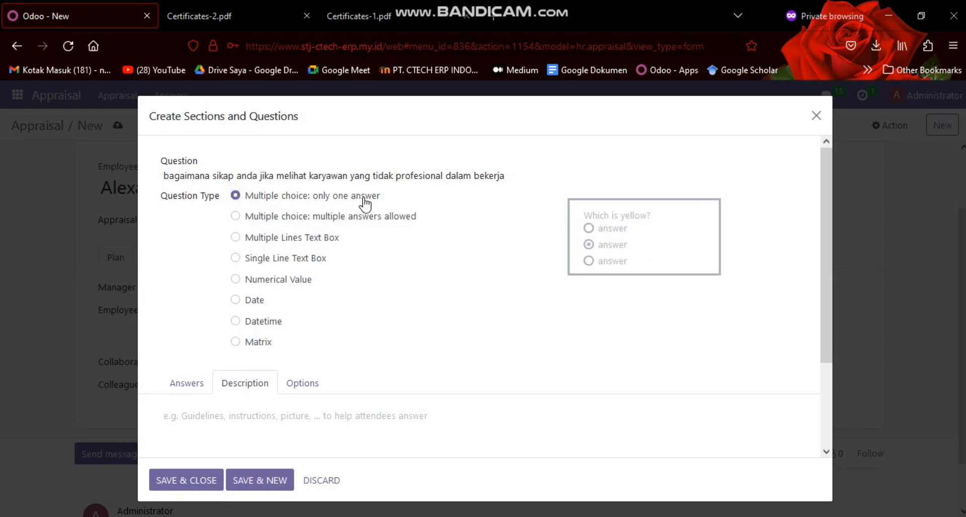
Review the question's answer choices and its comment, constraint, layout and live session options, and save the question to the form
{"action": "scroll", "coordinate": [433, 196], "scroll_direction": "down", "scroll_amount": 3}
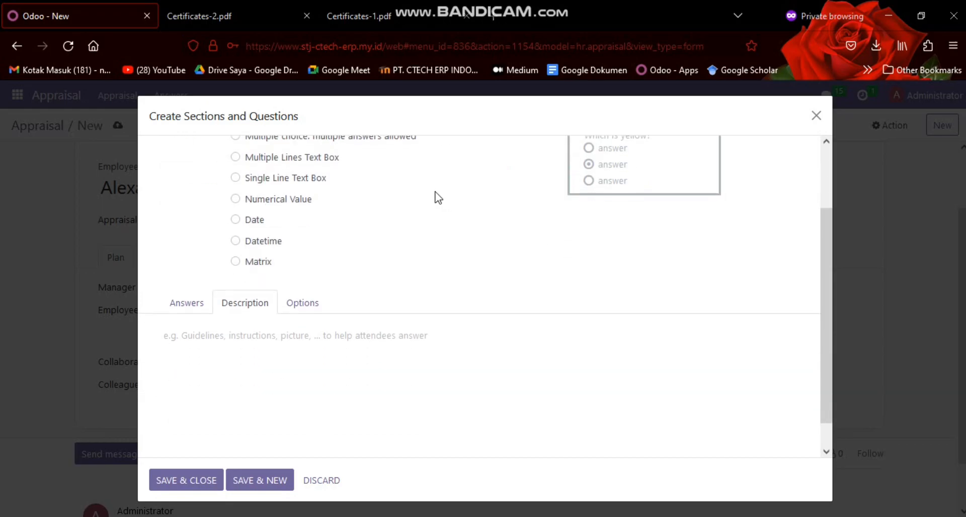
{"action": "left_click", "coordinate": [191, 275]}
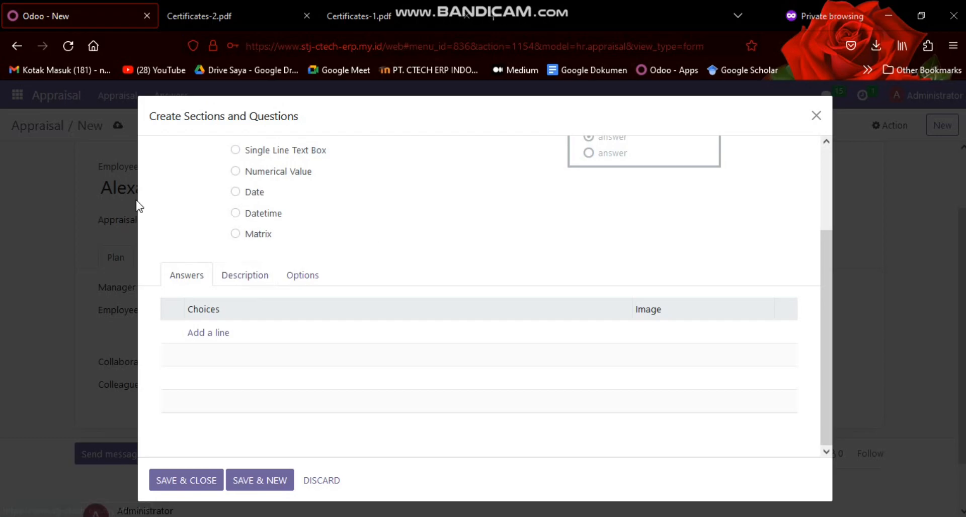
{"action": "left_click", "coordinate": [218, 332]}
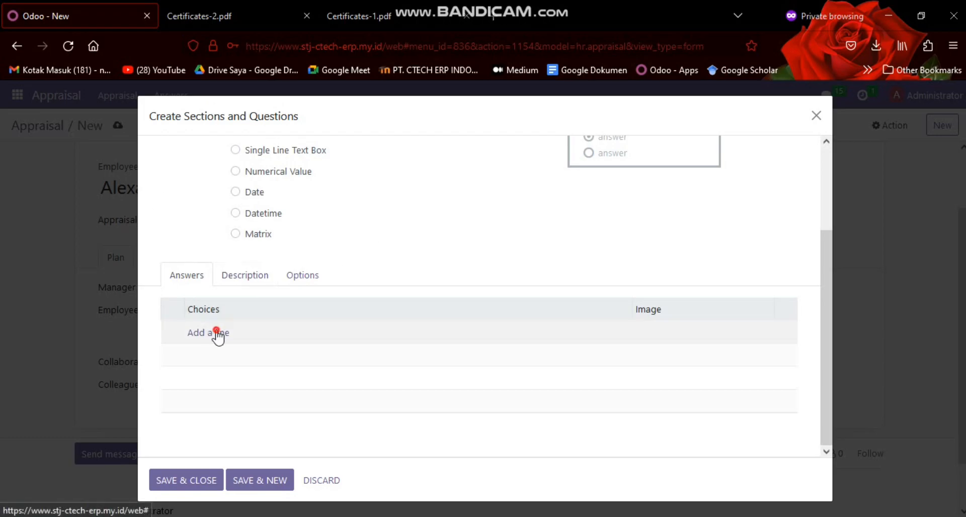
{"action": "scroll", "coordinate": [218, 327], "scroll_direction": "up", "scroll_amount": 3}
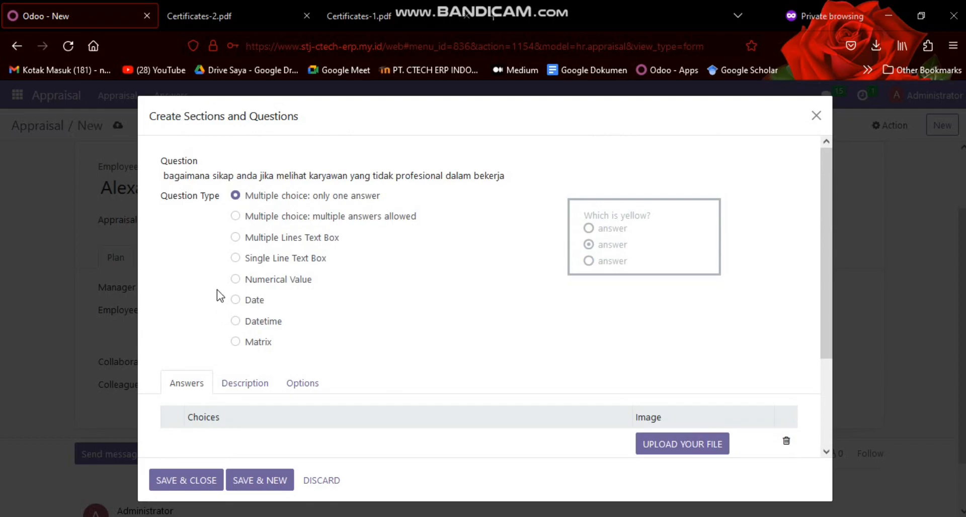
{"action": "scroll", "coordinate": [221, 280], "scroll_direction": "down", "scroll_amount": 2}
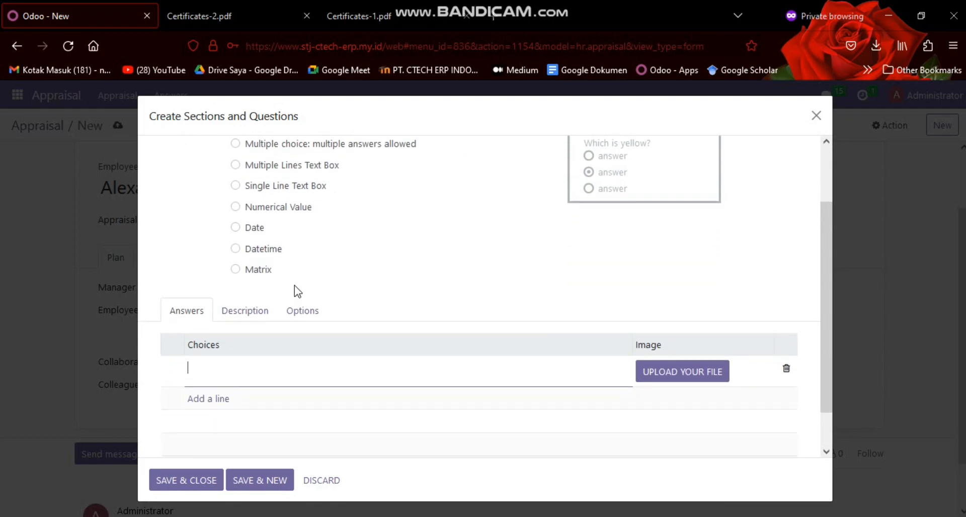
{"action": "left_click", "coordinate": [301, 313]}
{"action": "scroll", "coordinate": [280, 302], "scroll_direction": "up", "scroll_amount": 1}
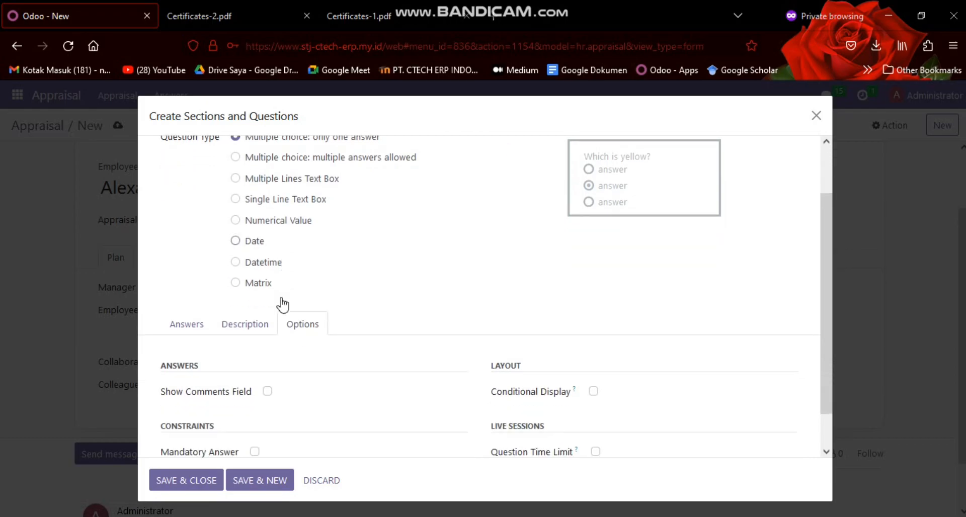
{"action": "scroll", "coordinate": [211, 392], "scroll_direction": "down", "scroll_amount": 1}
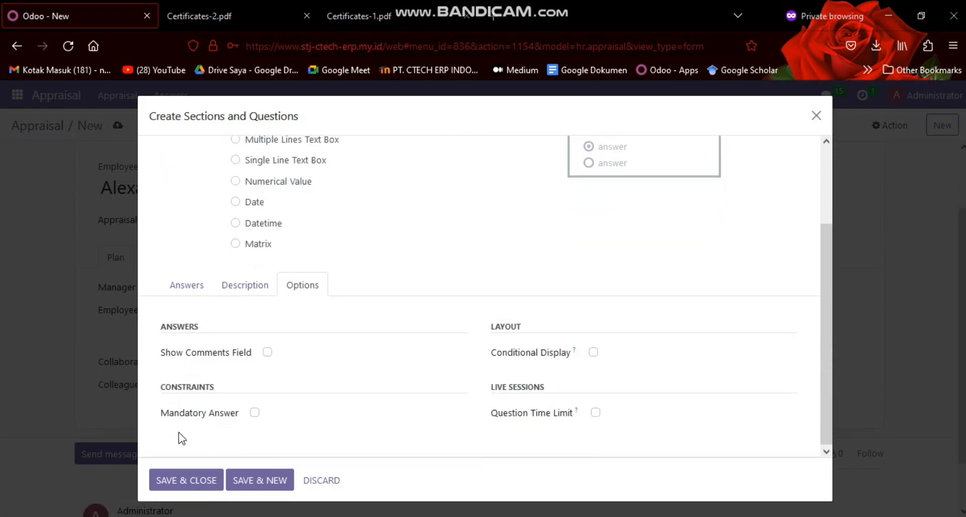
{"action": "left_click", "coordinate": [188, 289]}
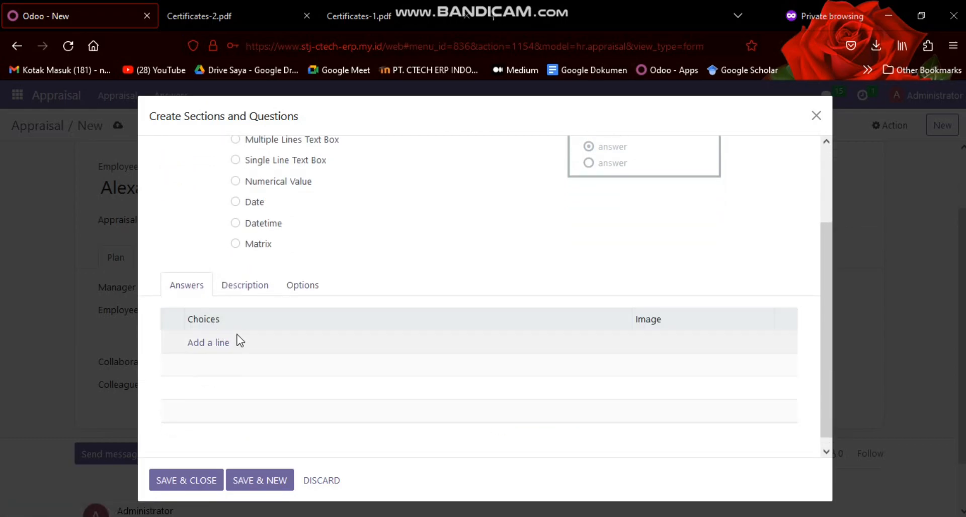
{"action": "scroll", "coordinate": [239, 341], "scroll_direction": "up", "scroll_amount": 2}
{"action": "scroll", "coordinate": [231, 338], "scroll_direction": "down", "scroll_amount": 2}
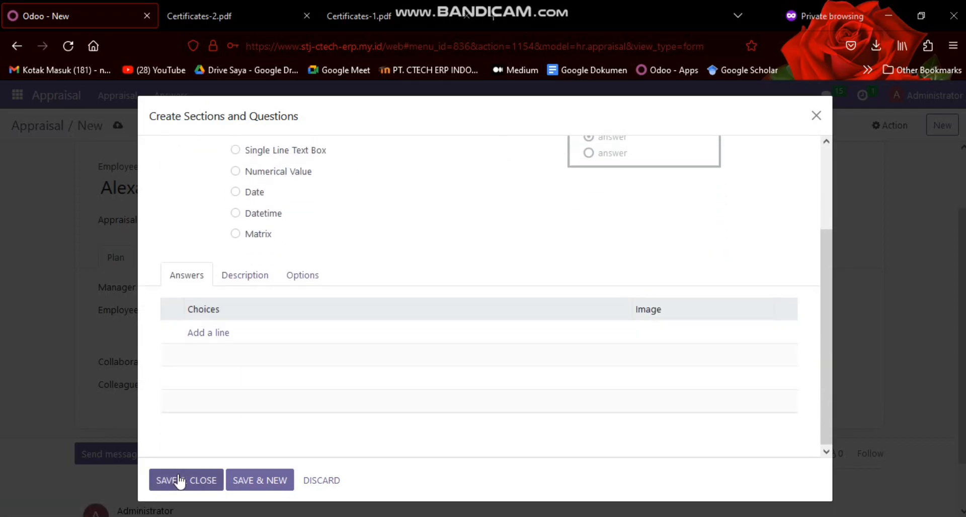
{"action": "left_click", "coordinate": [180, 480]}
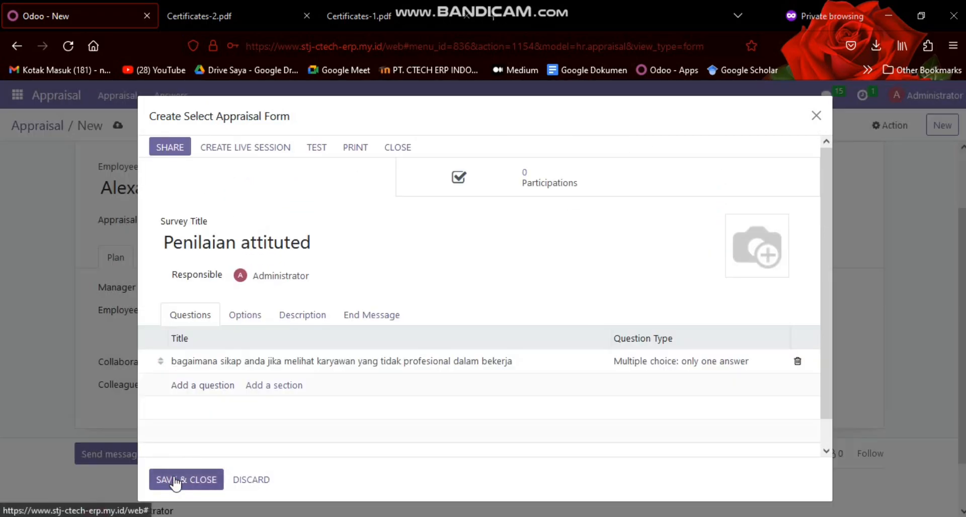
Set the appraisal form's scoring to "Scoring with answers at the end" with a required score of 100%
{"action": "left_click", "coordinate": [245, 317]}
{"action": "scroll", "coordinate": [246, 320], "scroll_direction": "down", "scroll_amount": 2}
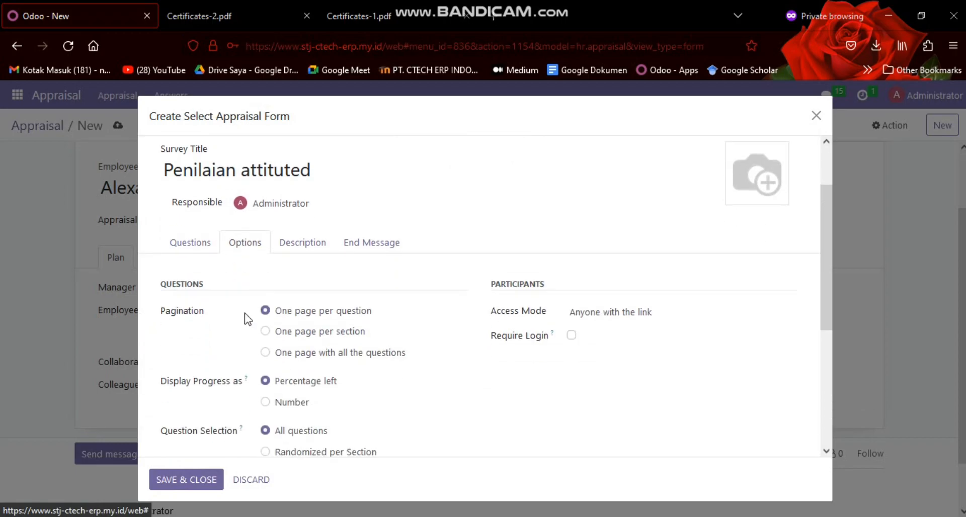
{"action": "scroll", "coordinate": [247, 319], "scroll_direction": "down", "scroll_amount": 2}
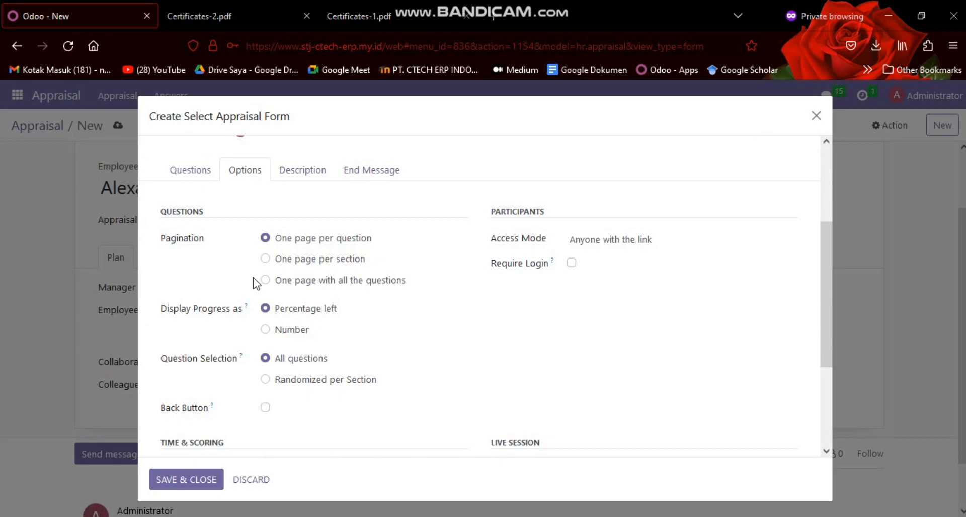
{"action": "scroll", "coordinate": [233, 190], "scroll_direction": "down", "scroll_amount": 3}
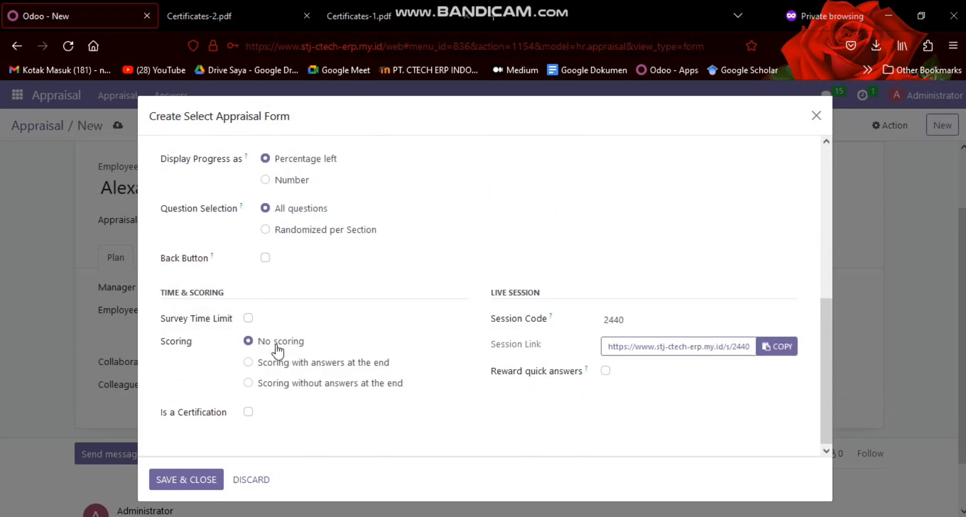
{"action": "left_click", "coordinate": [249, 363]}
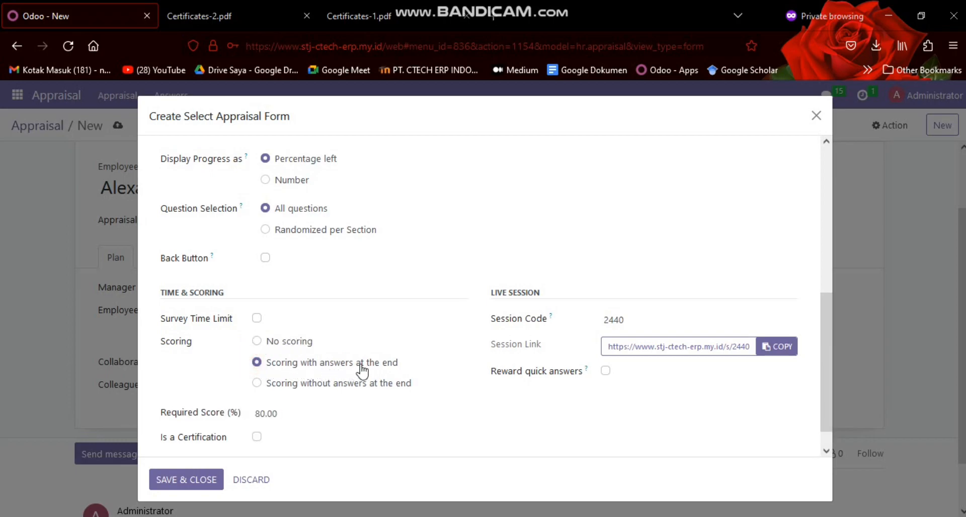
{"action": "scroll", "coordinate": [330, 316], "scroll_direction": "down", "scroll_amount": 1}
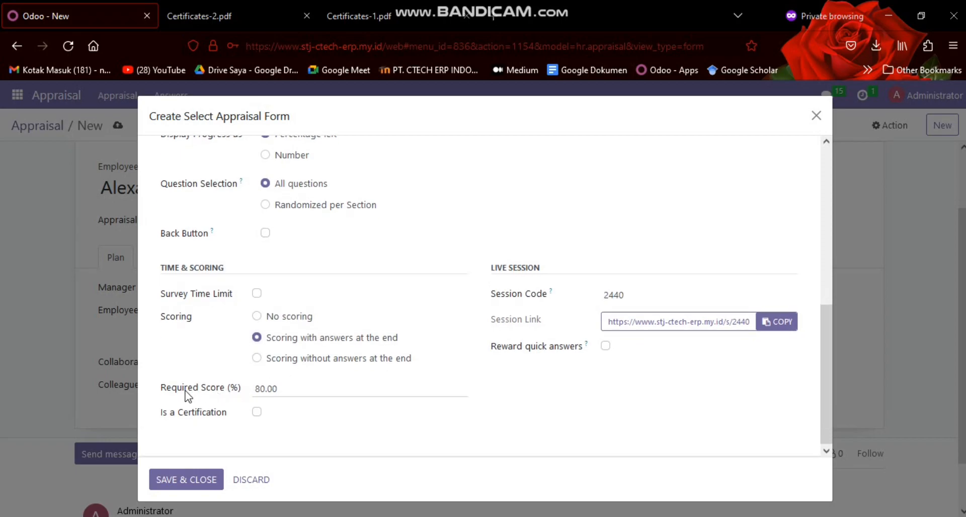
{"action": "left_click", "coordinate": [290, 391]}
{"action": "type", "text": "100"}
{"action": "left_click", "coordinate": [213, 361]}
{"action": "scroll", "coordinate": [269, 306], "scroll_direction": "up", "scroll_amount": 6}
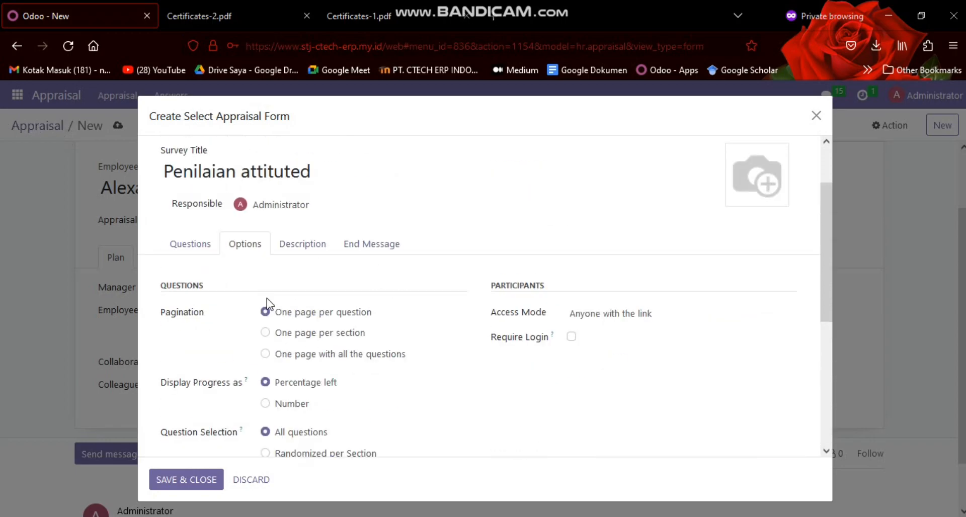
Add the answer choice "biasa saja" to the form's existing question and save the question
{"action": "left_click", "coordinate": [302, 290]}
{"action": "left_click", "coordinate": [204, 289]}
{"action": "left_click", "coordinate": [193, 346]}
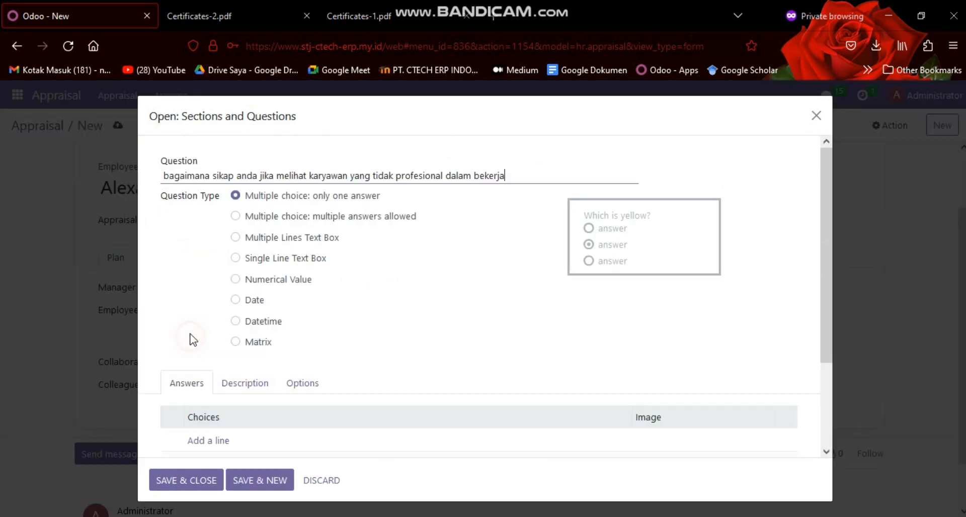
{"action": "scroll", "coordinate": [237, 336], "scroll_direction": "down", "scroll_amount": 3}
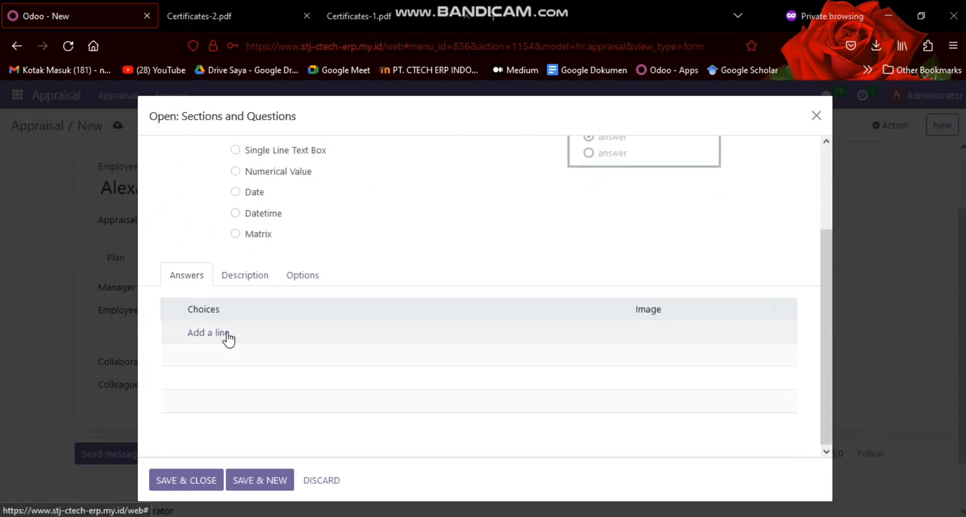
{"action": "scroll", "coordinate": [221, 347], "scroll_direction": "up", "scroll_amount": 3}
{"action": "scroll", "coordinate": [209, 350], "scroll_direction": "down", "scroll_amount": 2}
{"action": "left_click", "coordinate": [213, 369]}
{"action": "scroll", "coordinate": [281, 314], "scroll_direction": "up", "scroll_amount": 1}
{"action": "scroll", "coordinate": [283, 313], "scroll_direction": "down", "scroll_amount": 2}
{"action": "scroll", "coordinate": [282, 313], "scroll_direction": "up", "scroll_amount": 2}
{"action": "scroll", "coordinate": [283, 312], "scroll_direction": "down", "scroll_amount": 3}
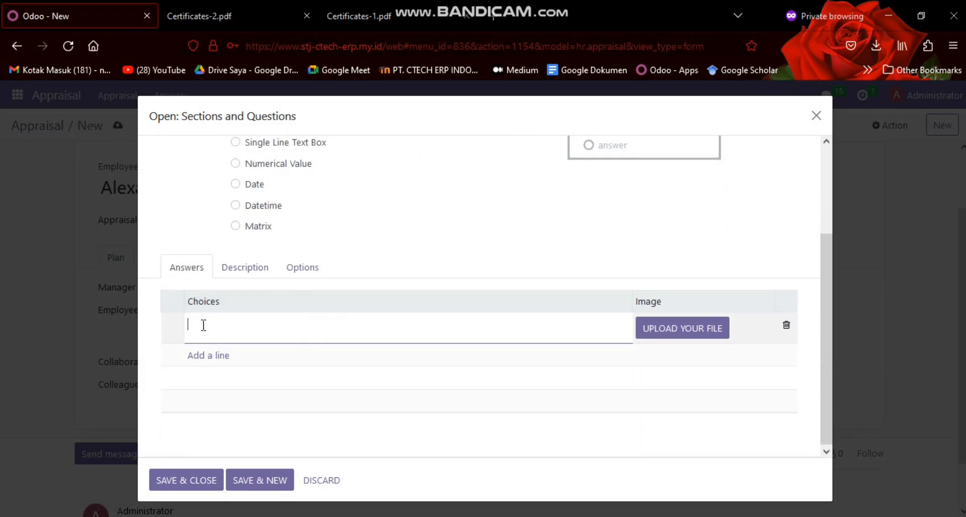
{"action": "scroll", "coordinate": [302, 286], "scroll_direction": "up", "scroll_amount": 2}
{"action": "scroll", "coordinate": [276, 251], "scroll_direction": "down", "scroll_amount": 2}
{"action": "left_click", "coordinate": [186, 481]}
Reopen the question to check its answer choice, and discard both the new form and the unsaved appraisal
{"action": "left_click", "coordinate": [230, 337]}
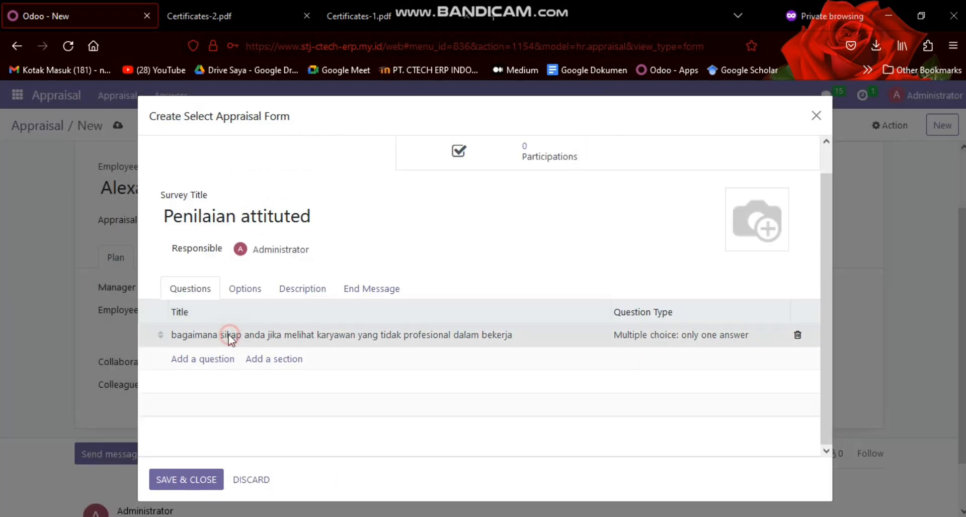
{"action": "scroll", "coordinate": [293, 323], "scroll_direction": "down", "scroll_amount": 3}
{"action": "left_click", "coordinate": [222, 331]}
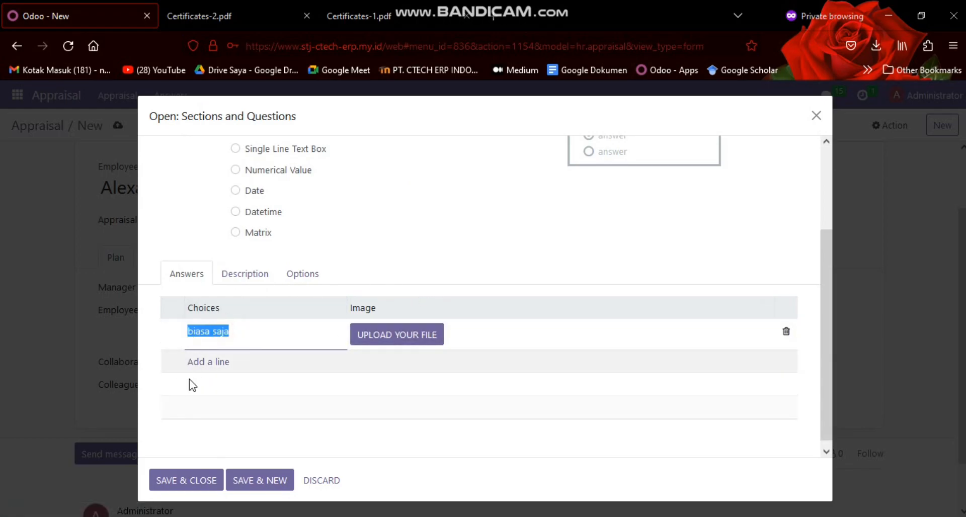
{"action": "left_click", "coordinate": [322, 480]}
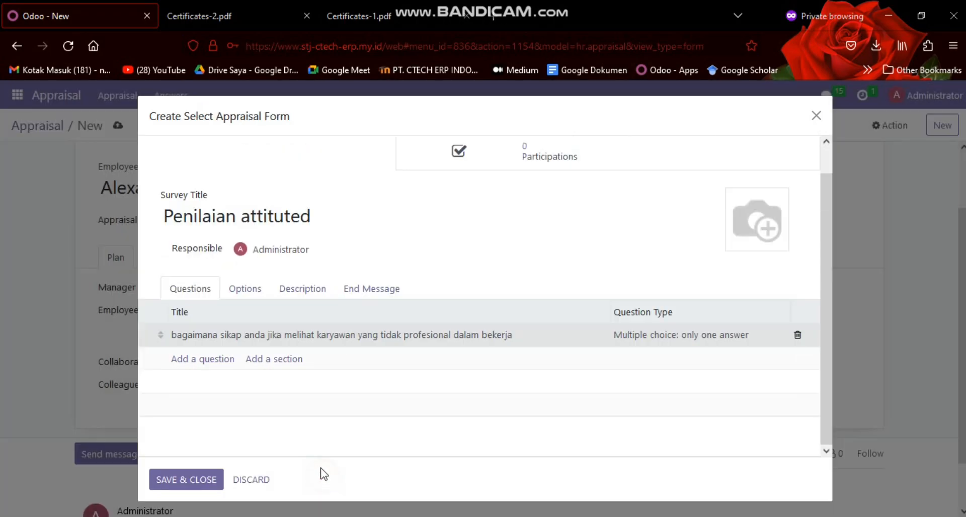
{"action": "left_click", "coordinate": [816, 116]}
{"action": "left_click", "coordinate": [143, 125]}
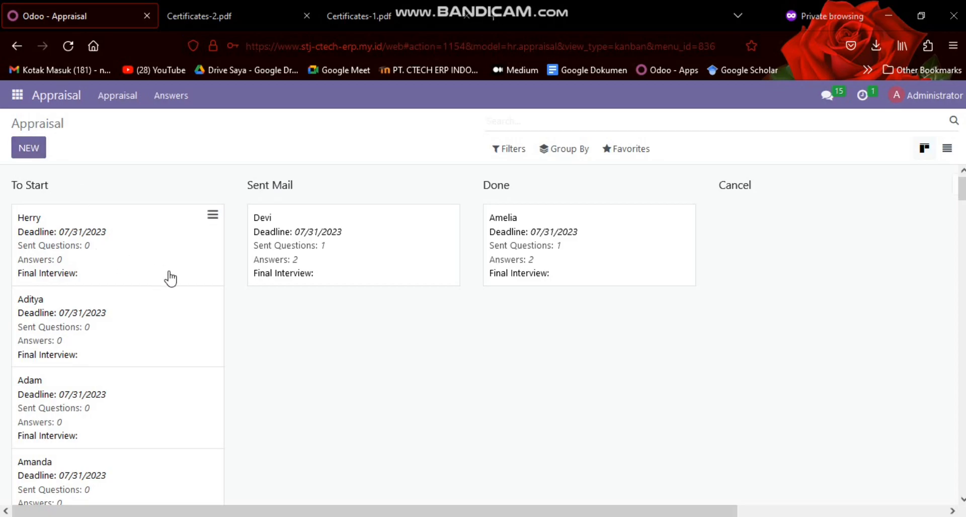
Check the plan of the first appraisal in the To Start stage, and start the appraisal and send its forms
{"action": "left_click", "coordinate": [143, 247]}
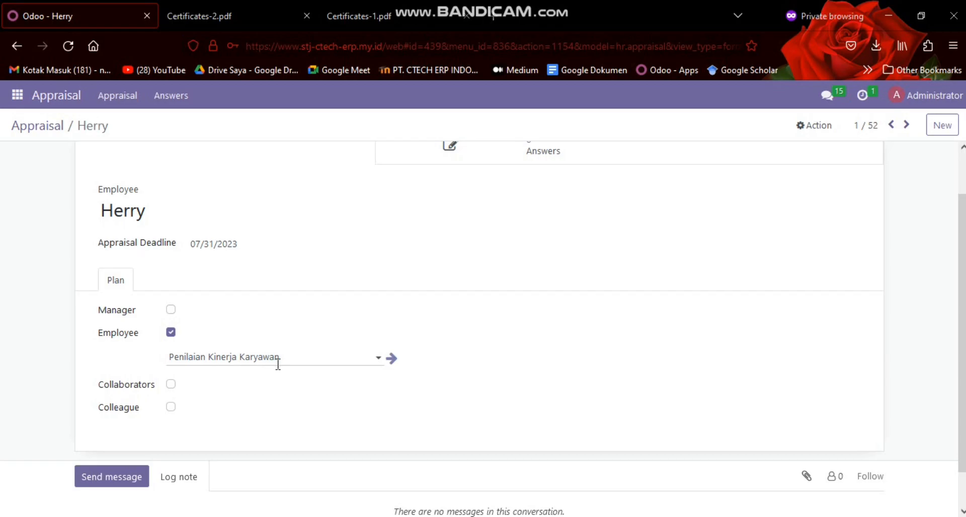
{"action": "scroll", "coordinate": [319, 340], "scroll_direction": "up", "scroll_amount": 2}
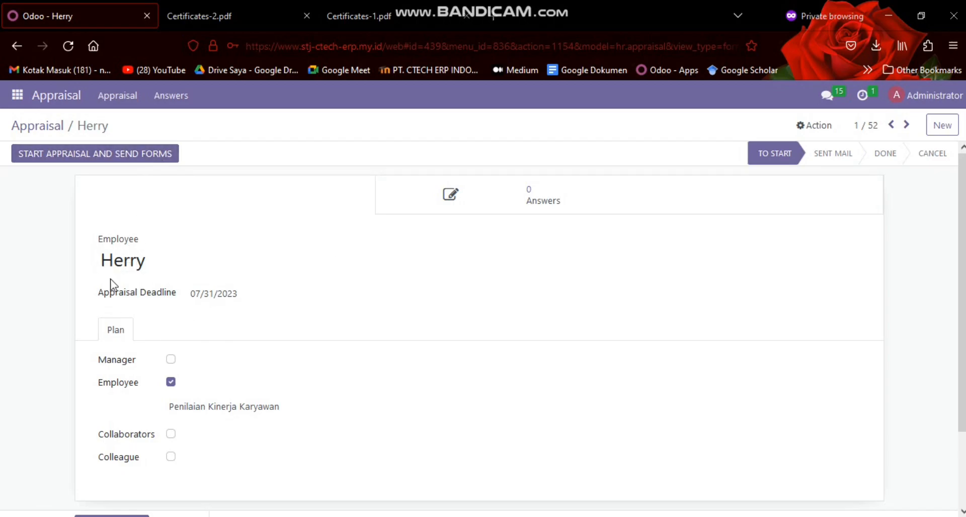
{"action": "scroll", "coordinate": [183, 366], "scroll_direction": "down", "scroll_amount": 3}
{"action": "scroll", "coordinate": [183, 366], "scroll_direction": "up", "scroll_amount": 3}
{"action": "left_click", "coordinate": [108, 157]}
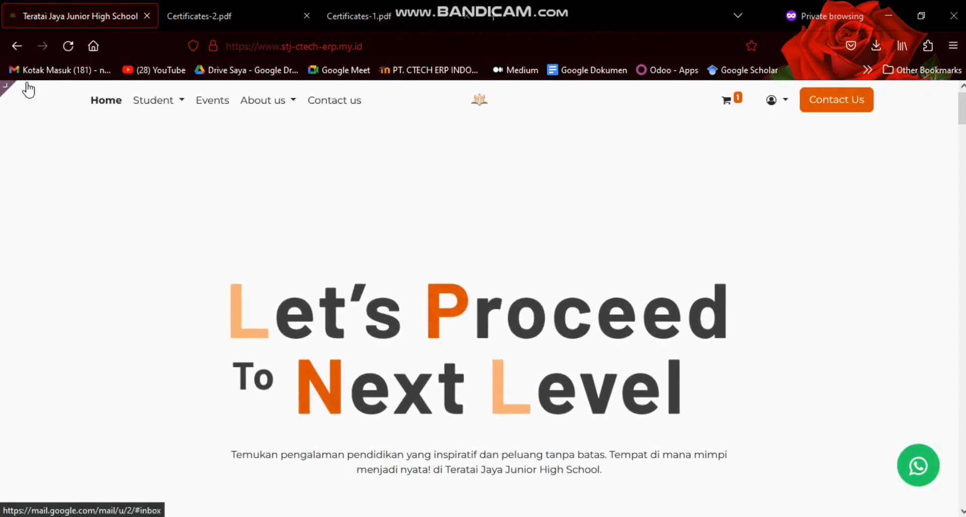
Return from the school website to the Appraisal app and open the first appraisal in the Sent Mail stage
{"action": "mouse_move", "coordinate": [47, 96]}
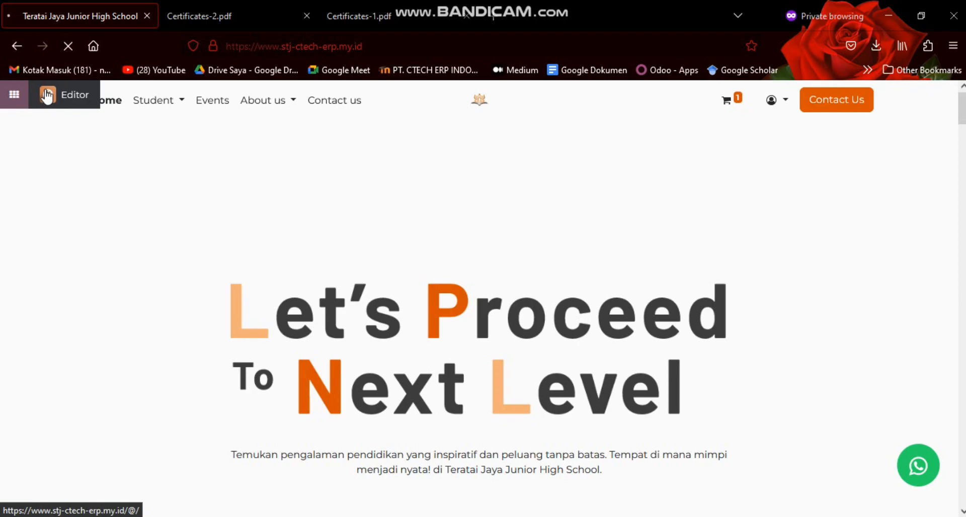
{"action": "left_click", "coordinate": [47, 96]}
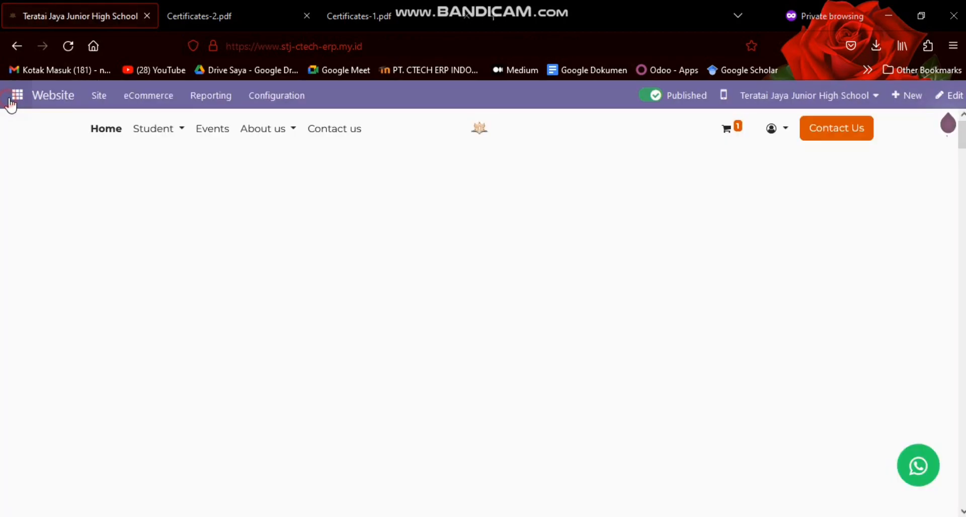
{"action": "left_click", "coordinate": [10, 101]}
{"action": "scroll", "coordinate": [19, 158], "scroll_direction": "down", "scroll_amount": 1}
{"action": "scroll", "coordinate": [19, 211], "scroll_direction": "up", "scroll_amount": 1}
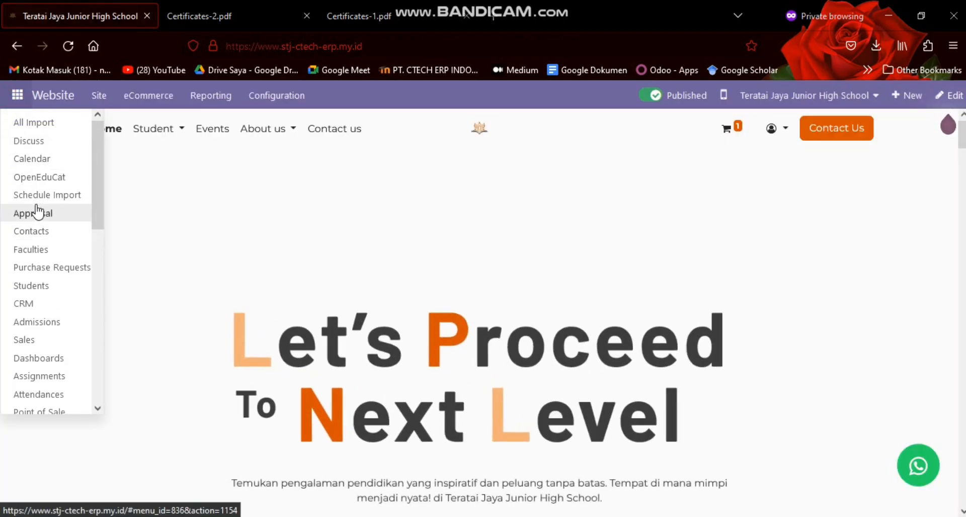
{"action": "left_click", "coordinate": [41, 207]}
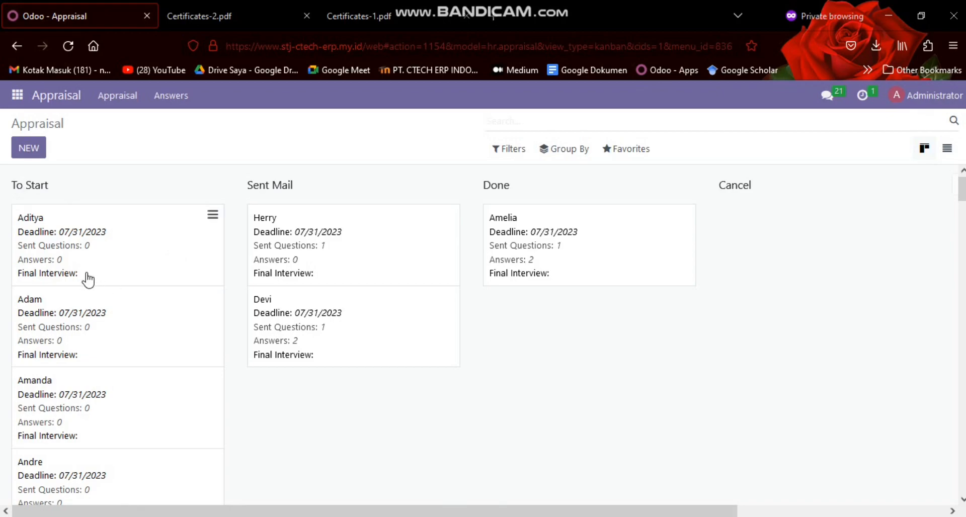
{"action": "left_click_drag", "start_coordinate": [136, 256], "coordinate": [187, 244]}
{"action": "left_click", "coordinate": [339, 257]}
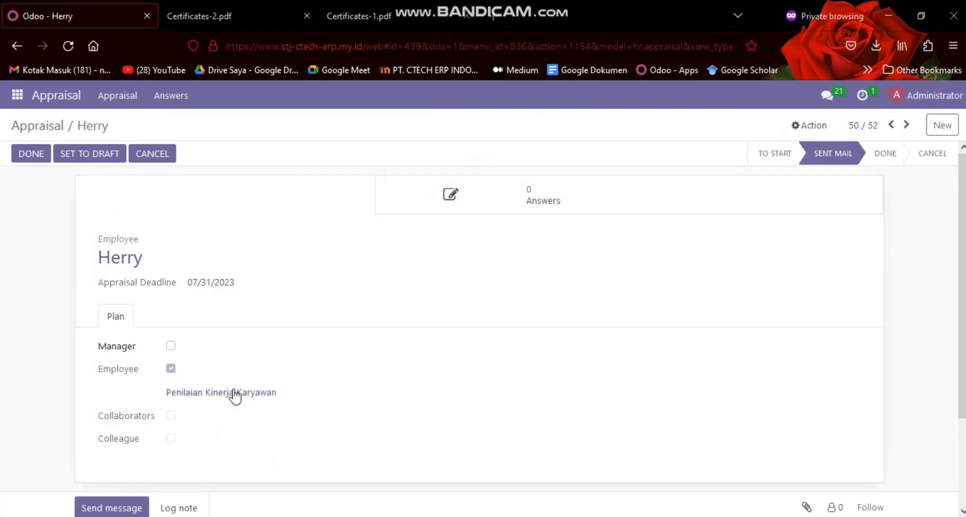
Look over the questions of the linked "Penilaian Kinerja Karyawan" form and open its test survey in the website editor
{"action": "left_click", "coordinate": [208, 397]}
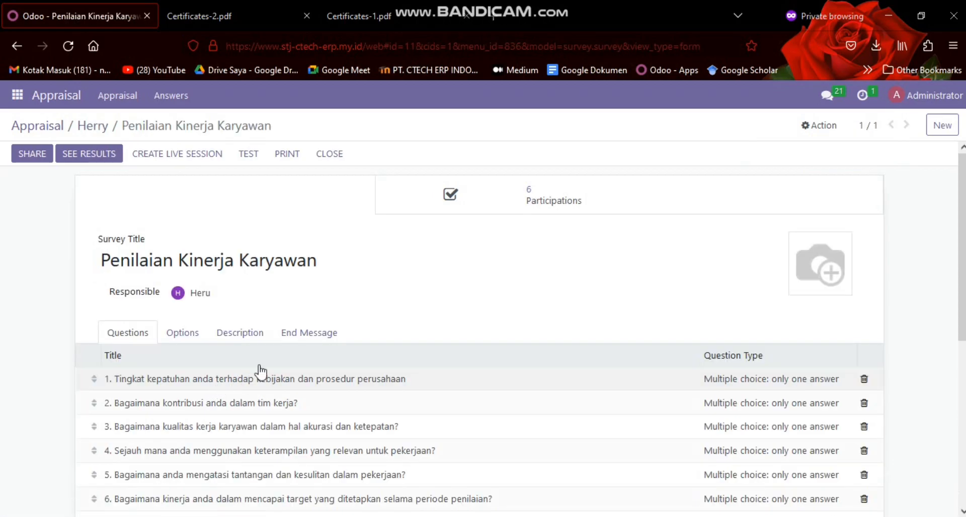
{"action": "scroll", "coordinate": [319, 309], "scroll_direction": "down", "scroll_amount": 5}
{"action": "scroll", "coordinate": [320, 309], "scroll_direction": "up", "scroll_amount": 5}
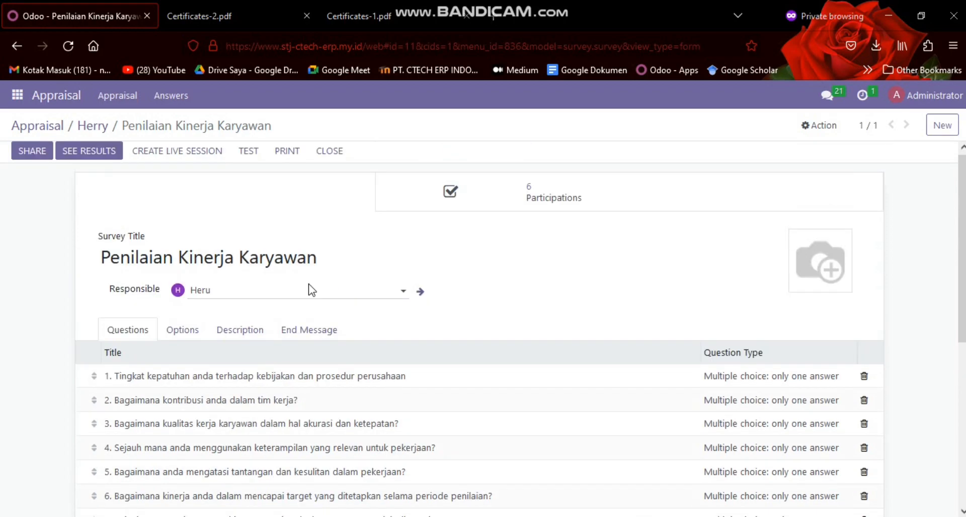
{"action": "left_click", "coordinate": [248, 153]}
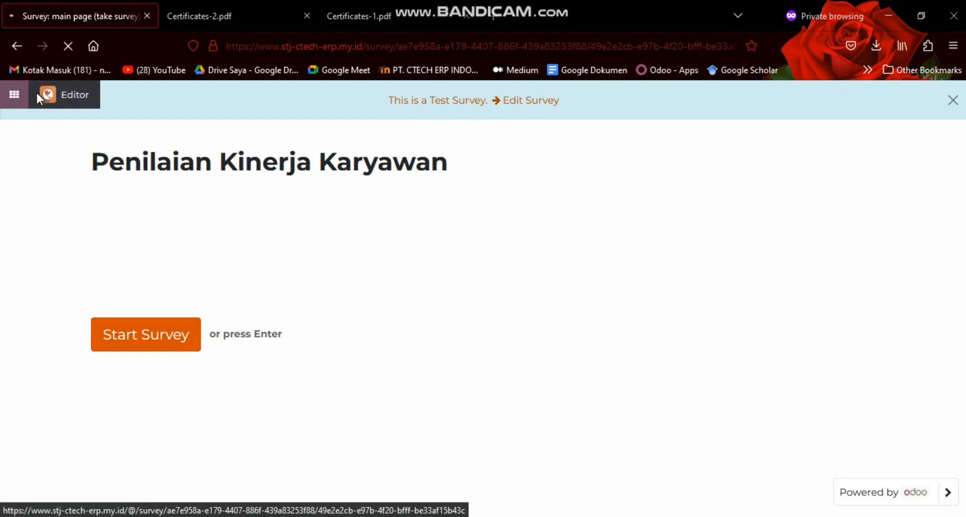
{"action": "left_click", "coordinate": [38, 98]}
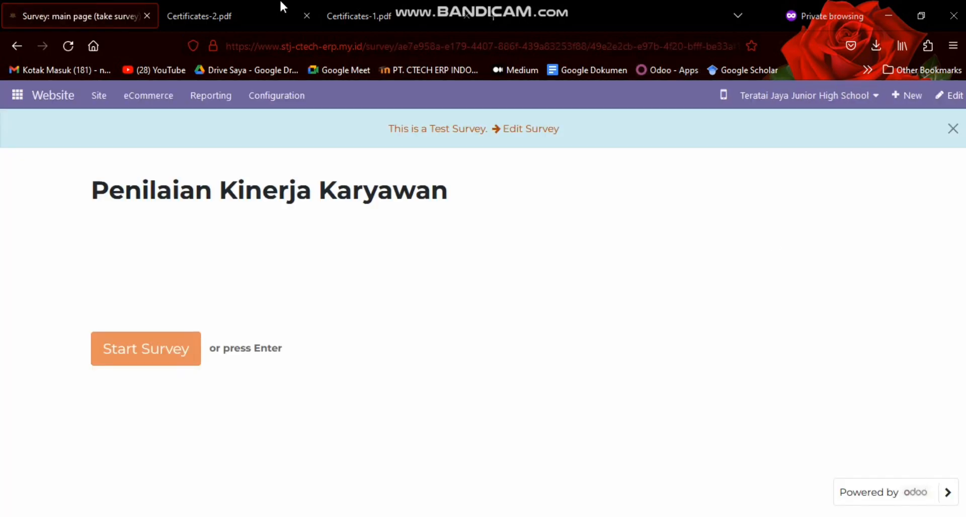
Leave the test survey page on the school website and open the Surveys app
{"action": "left_click", "coordinate": [18, 94]}
{"action": "scroll", "coordinate": [71, 158], "scroll_direction": "down", "scroll_amount": 5}
{"action": "scroll", "coordinate": [71, 157], "scroll_direction": "up", "scroll_amount": 3}
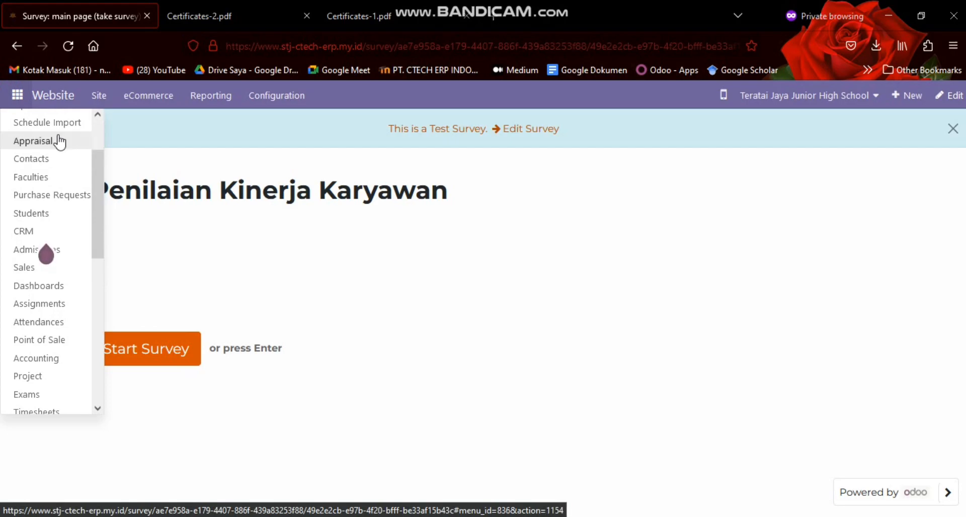
{"action": "scroll", "coordinate": [55, 166], "scroll_direction": "down", "scroll_amount": 2}
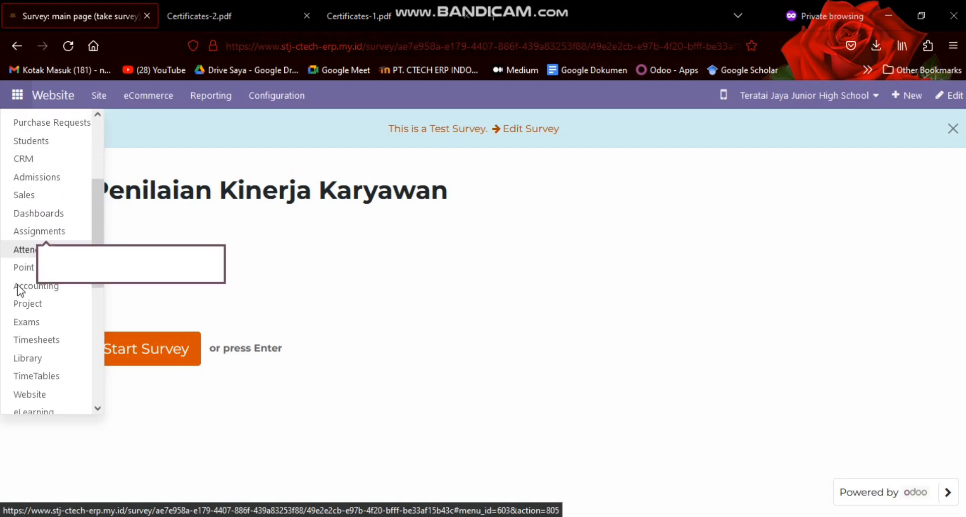
{"action": "scroll", "coordinate": [13, 365], "scroll_direction": "down", "scroll_amount": 2}
{"action": "scroll", "coordinate": [20, 362], "scroll_direction": "down", "scroll_amount": 2}
{"action": "left_click", "coordinate": [29, 360]}
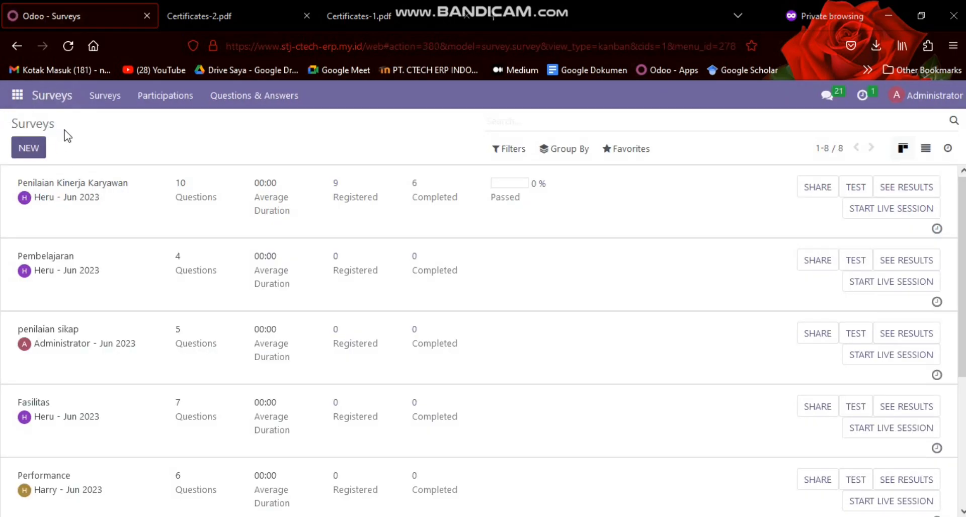
Preview a blank survey form and discard it, and look over the survey list and the participations
{"action": "left_click", "coordinate": [30, 152]}
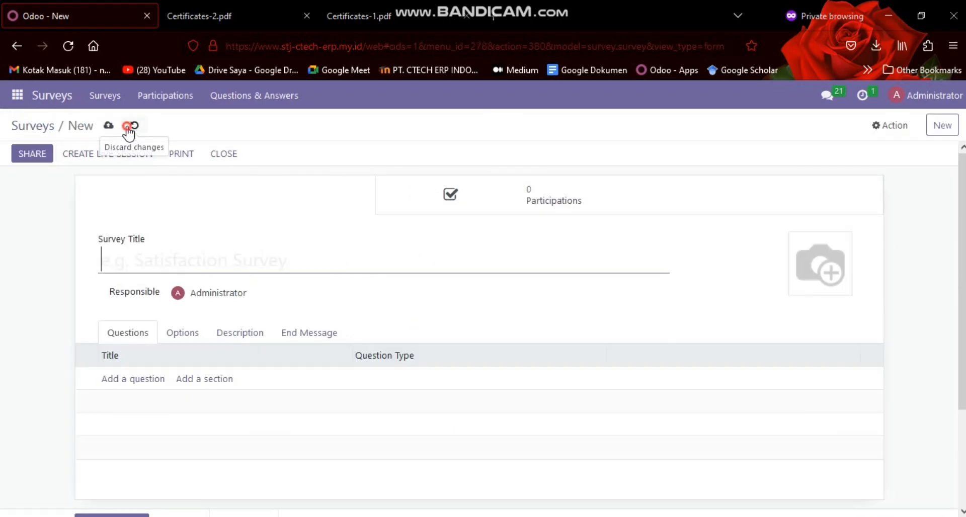
{"action": "left_click", "coordinate": [132, 126]}
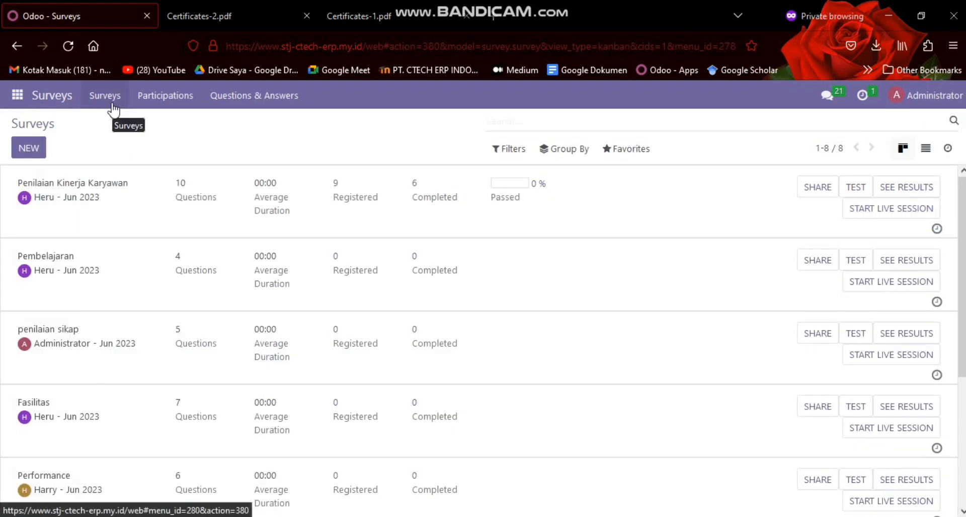
{"action": "scroll", "coordinate": [135, 231], "scroll_direction": "down", "scroll_amount": 4}
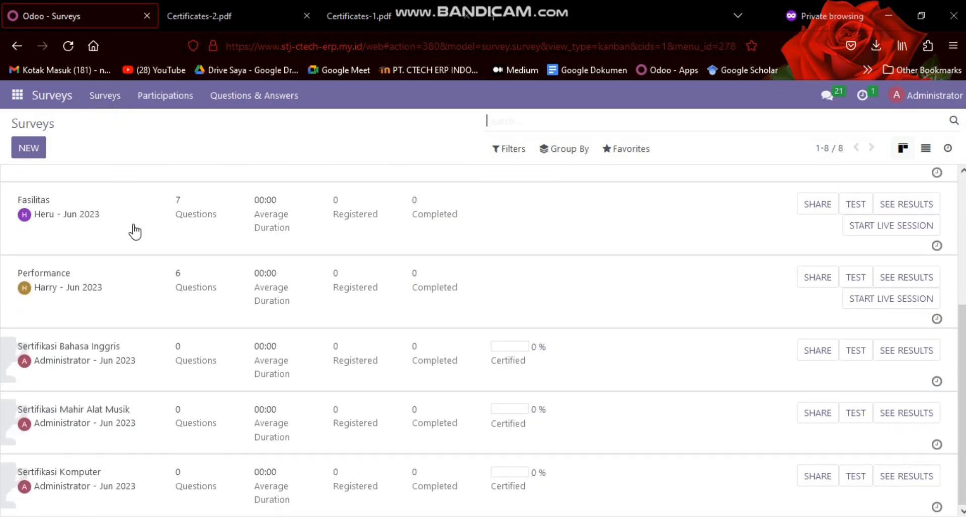
{"action": "scroll", "coordinate": [135, 227], "scroll_direction": "up", "scroll_amount": 4}
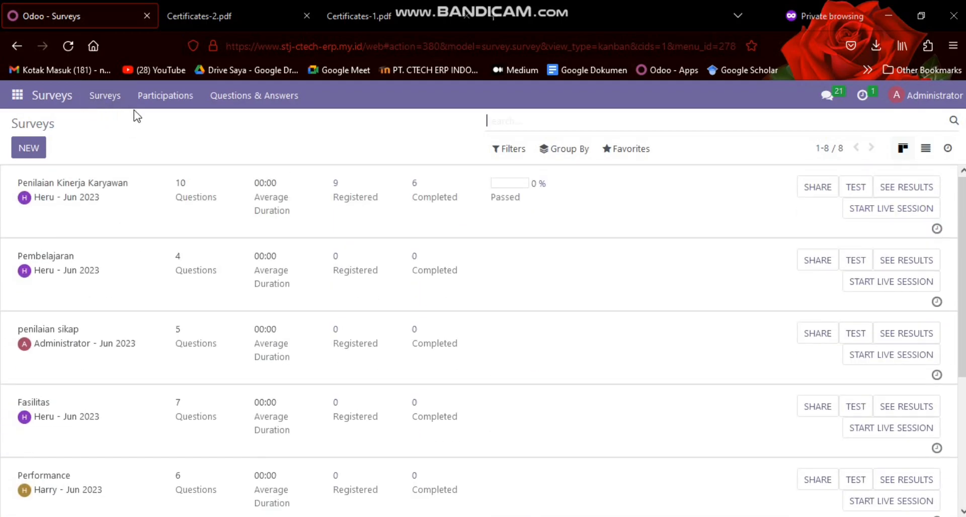
{"action": "left_click", "coordinate": [141, 105]}
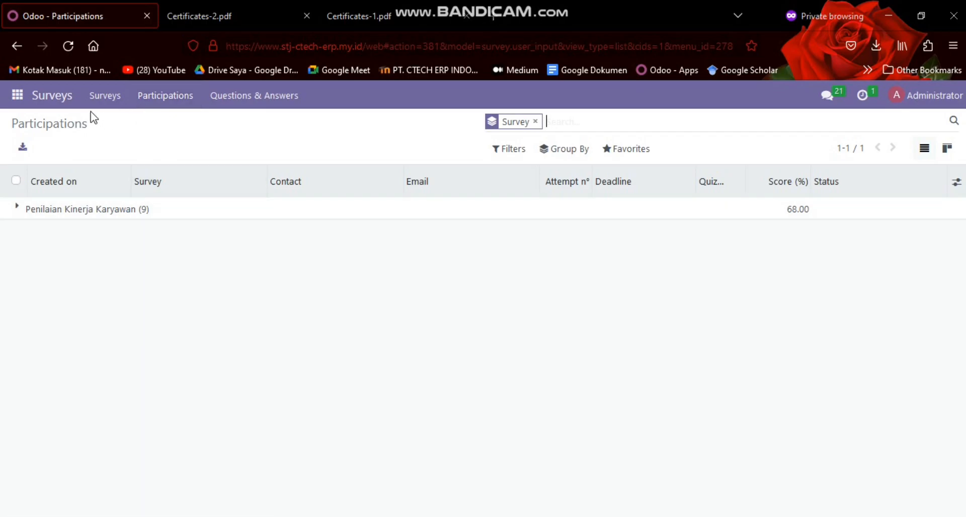
Open the answers in the Appraisal app and expand the "Penilaian Kinerja Karyawan" group to review each participation's status
{"action": "left_click", "coordinate": [19, 99]}
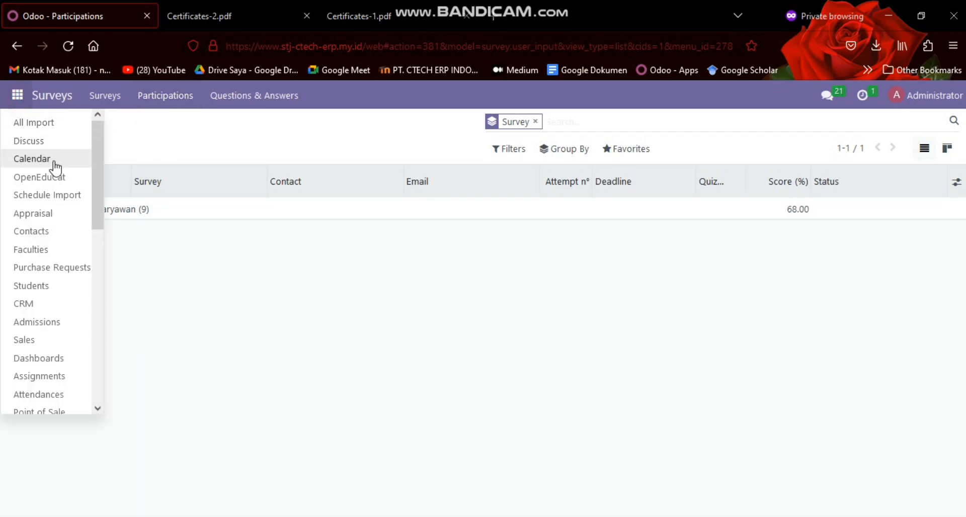
{"action": "left_click", "coordinate": [65, 211]}
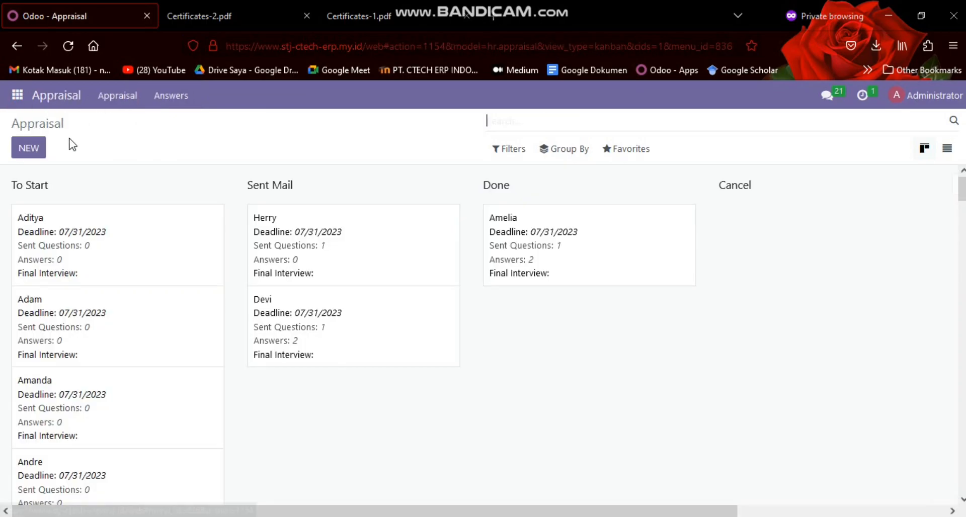
{"action": "left_click", "coordinate": [159, 98]}
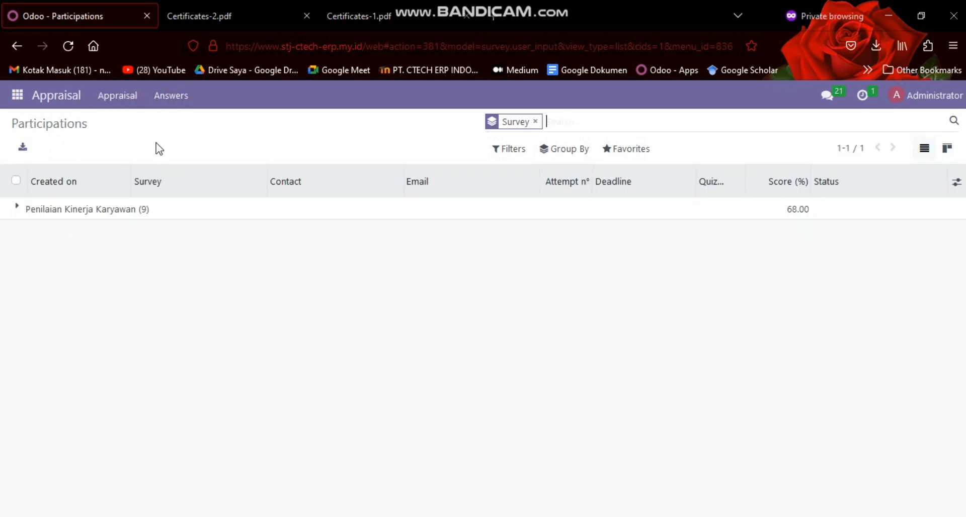
{"action": "left_click", "coordinate": [21, 209]}
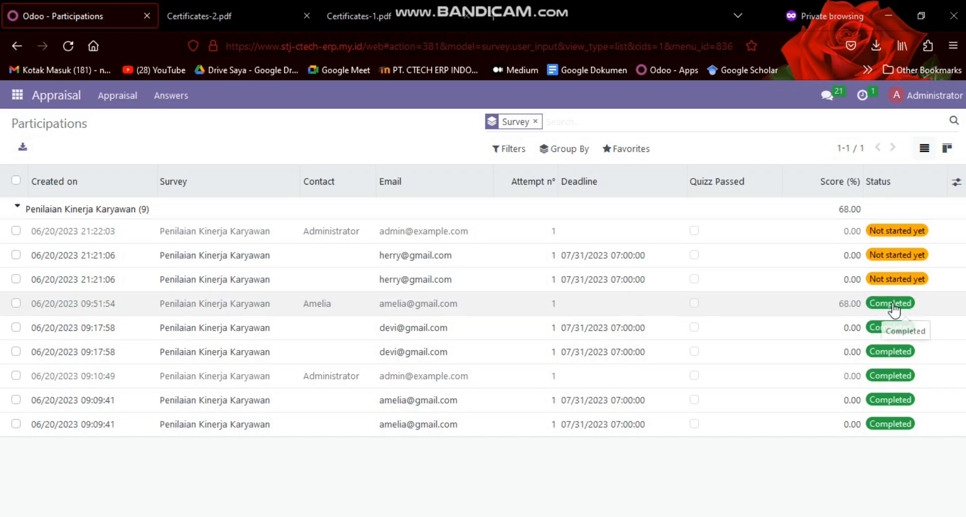
Check the extra-module list in the scenario document and open the Human Resources app in Odoo
{"action": "left_click", "coordinate": [5, 104]}
{"action": "scroll", "coordinate": [35, 161], "scroll_direction": "down", "scroll_amount": 2}
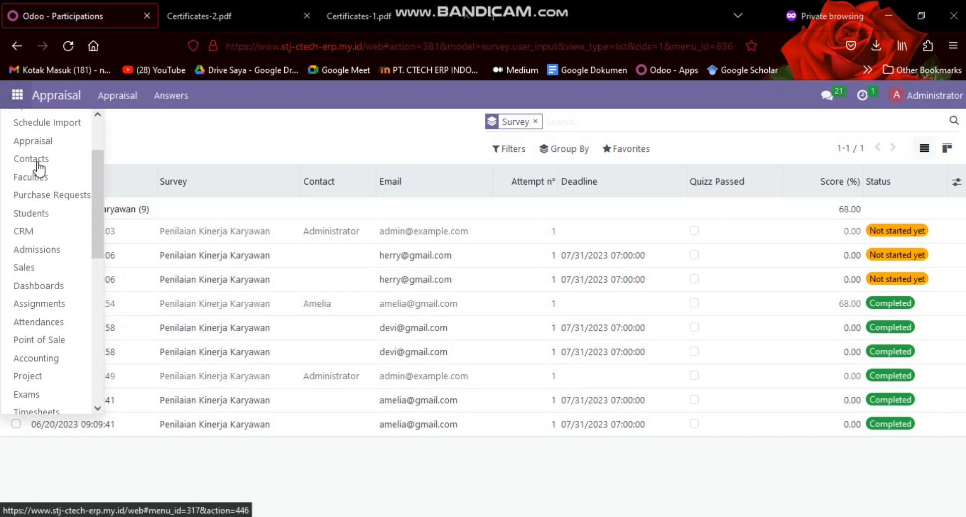
{"action": "scroll", "coordinate": [44, 242], "scroll_direction": "down", "scroll_amount": 3}
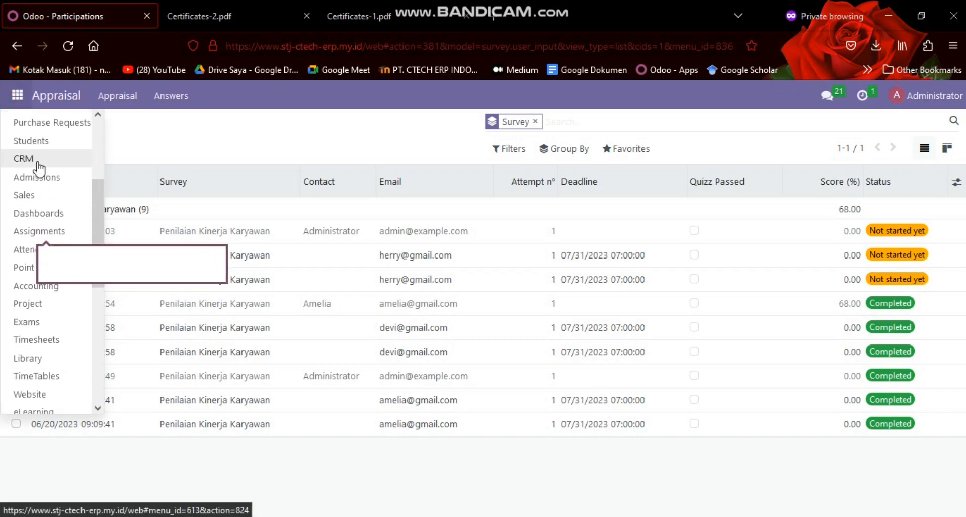
{"action": "scroll", "coordinate": [58, 194], "scroll_direction": "down", "scroll_amount": 3}
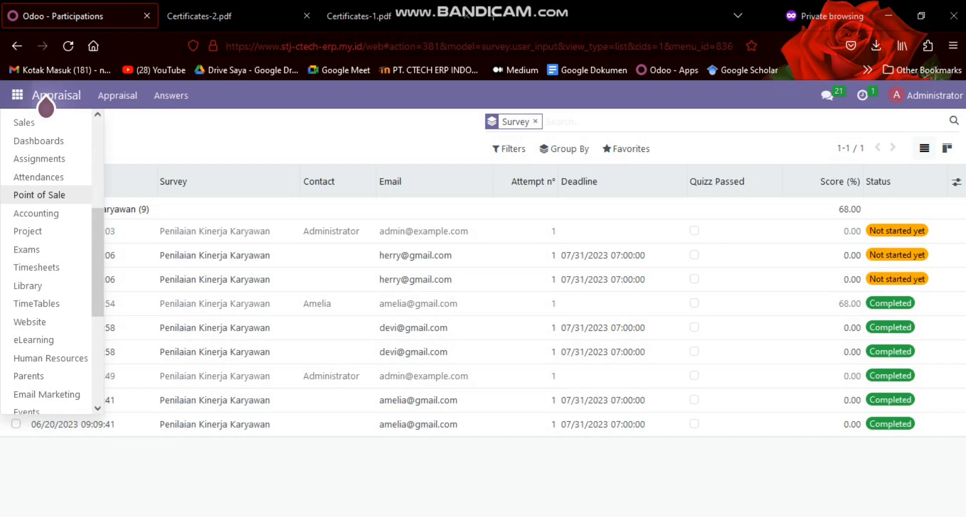
{"action": "key", "text": "alt+Tab"}
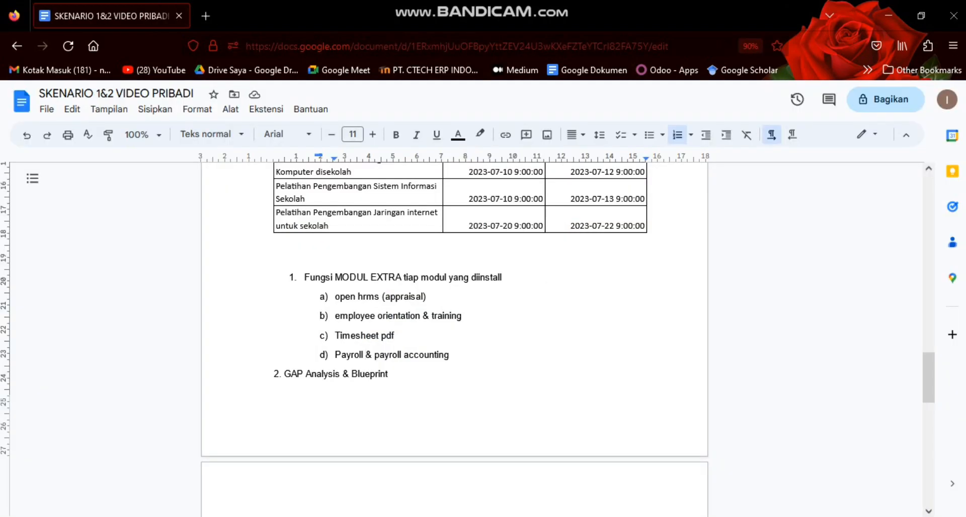
{"action": "key", "text": "alt+Tab"}
{"action": "scroll", "coordinate": [64, 199], "scroll_direction": "down", "scroll_amount": 4}
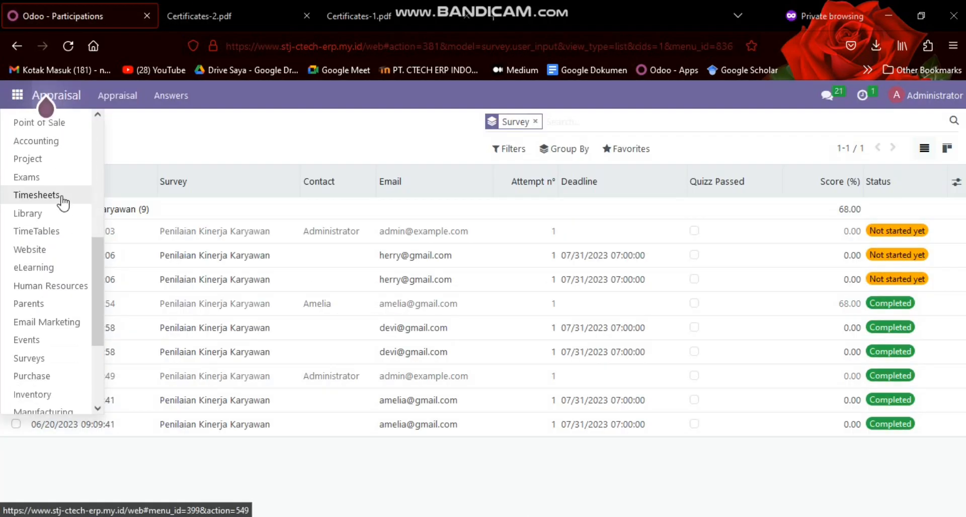
{"action": "scroll", "coordinate": [64, 206], "scroll_direction": "down", "scroll_amount": 3}
{"action": "left_click", "coordinate": [63, 150]}
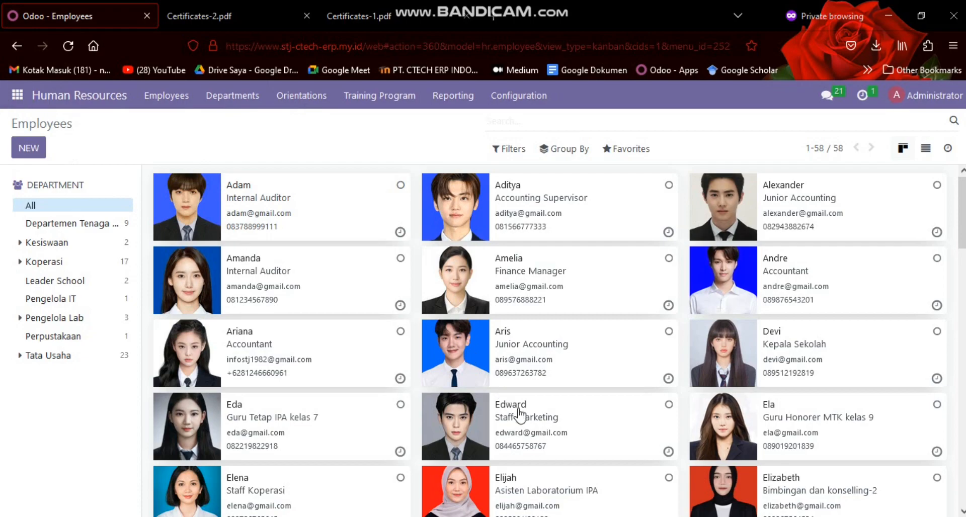
Recheck the employee orientation & training item in the scenario document, and open the Employee Orientation list in Odoo
{"action": "left_click", "coordinate": [516, 516]}
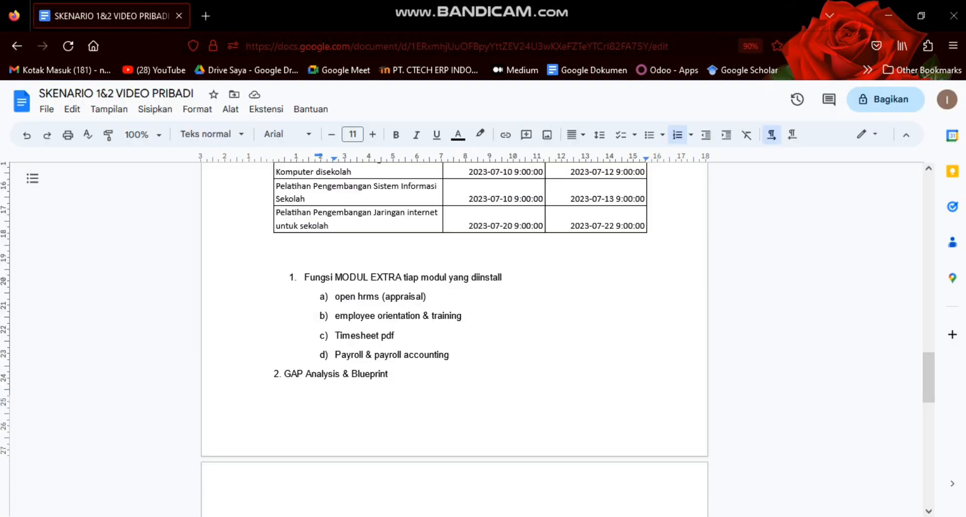
{"action": "key", "text": "alt+Tab"}
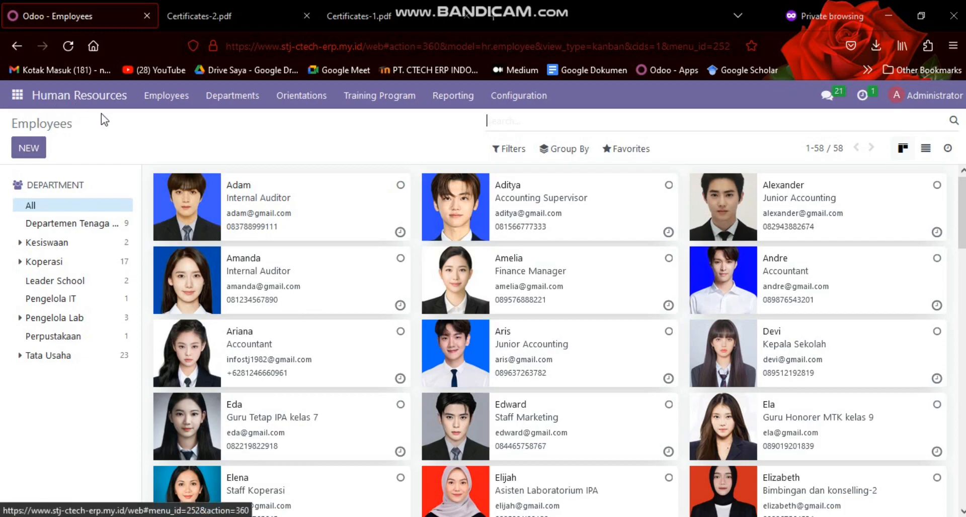
{"action": "left_click", "coordinate": [310, 106]}
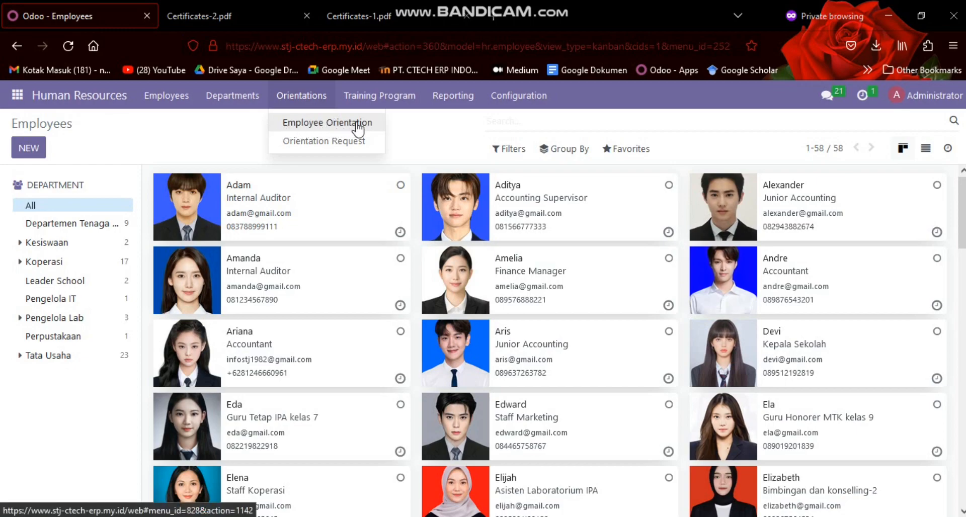
{"action": "left_click", "coordinate": [317, 122]}
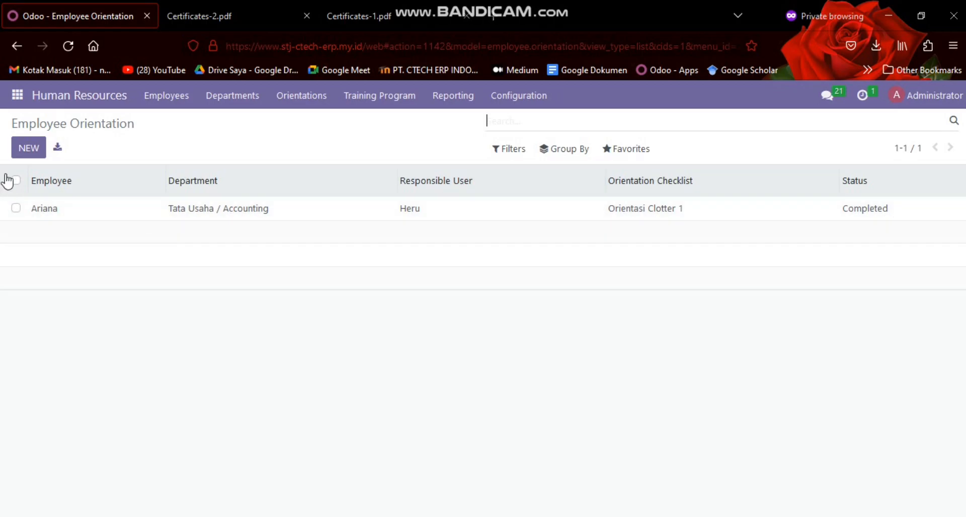
Start a new employee orientation for the Human Resource Generalist in Tata Usaha / Human Resource, dated 06/21/2023
{"action": "left_click", "coordinate": [30, 151]}
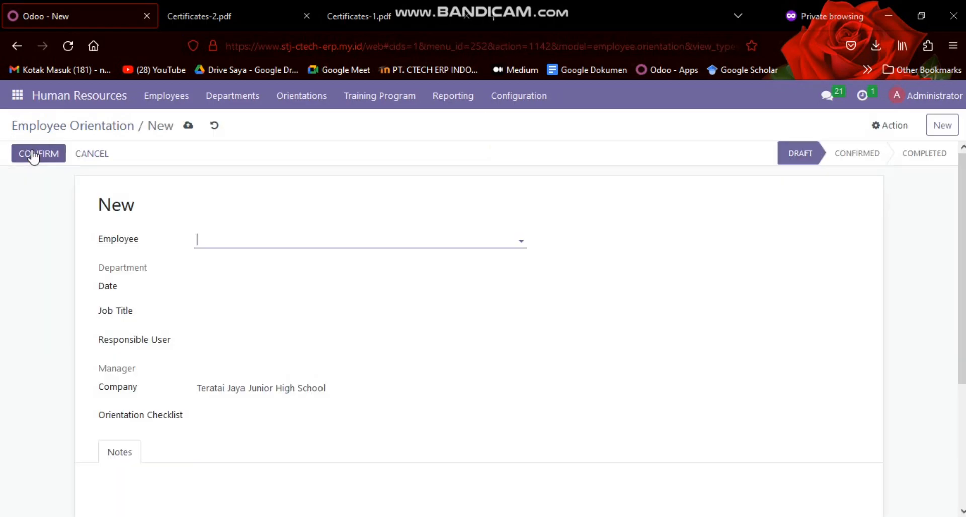
{"action": "left_click", "coordinate": [207, 241]}
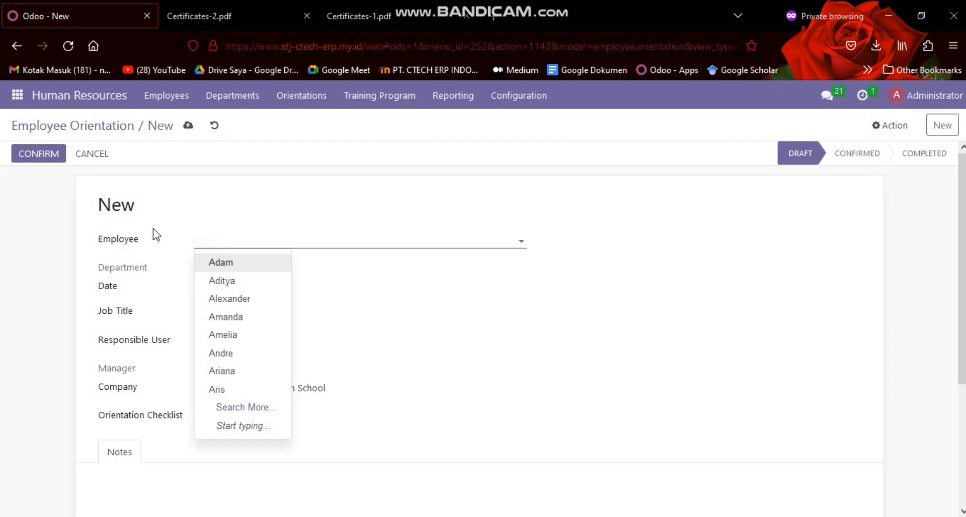
{"action": "type", "text": "har"}
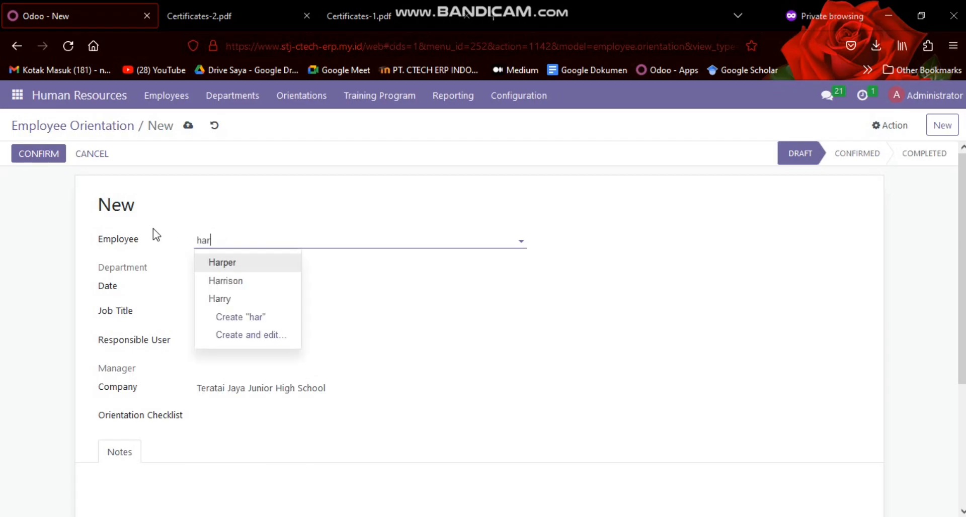
{"action": "key", "text": "Return"}
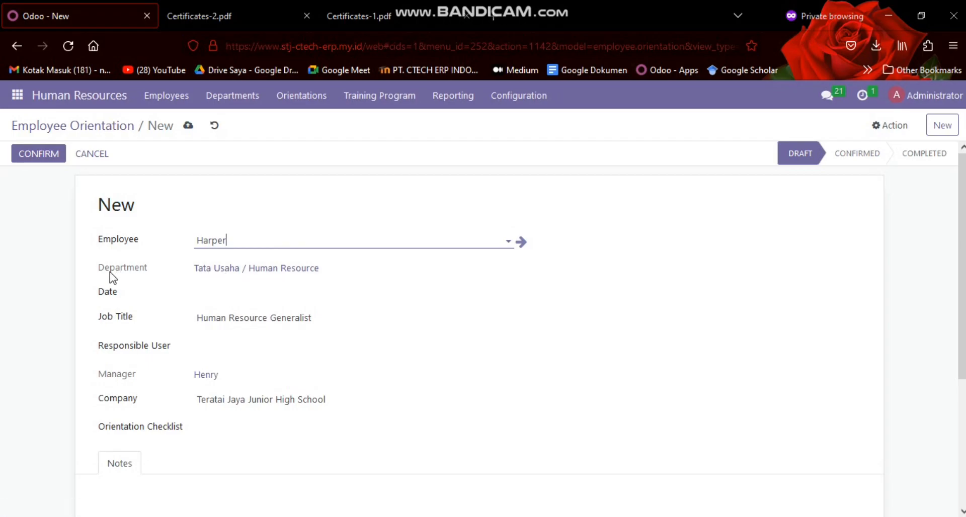
{"action": "left_click", "coordinate": [231, 295]}
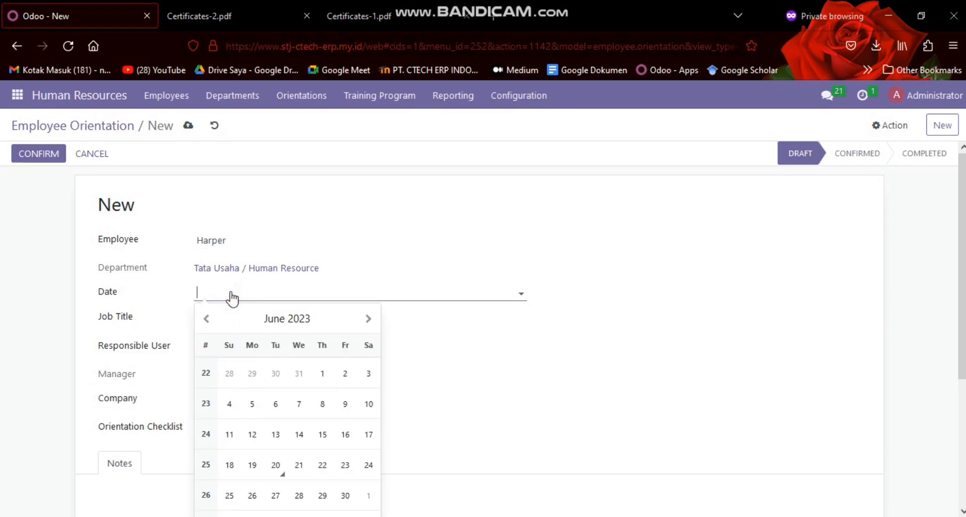
{"action": "left_click", "coordinate": [299, 465]}
Set the new orientation's responsible user to the same person as on the existing completed orientation
{"action": "scroll", "coordinate": [134, 205], "scroll_direction": "down", "scroll_amount": 2}
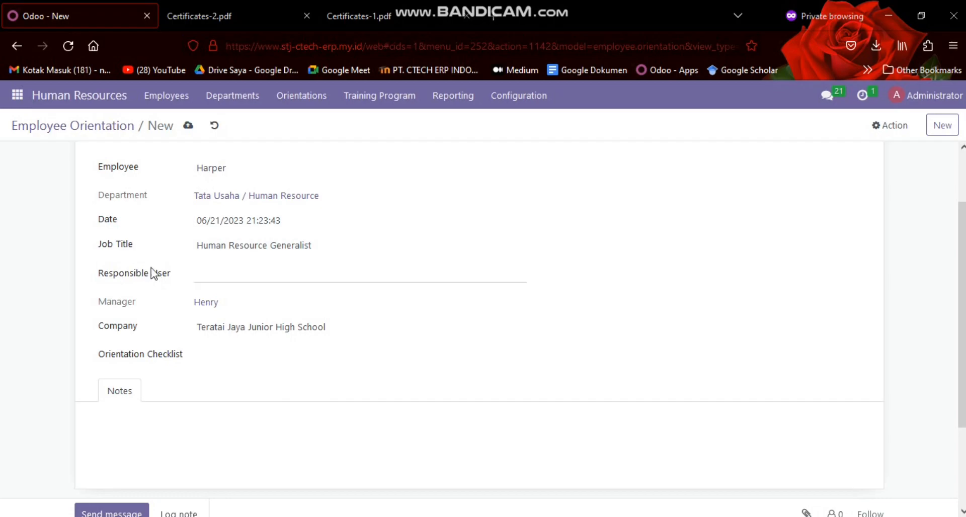
{"action": "left_click", "coordinate": [223, 278]}
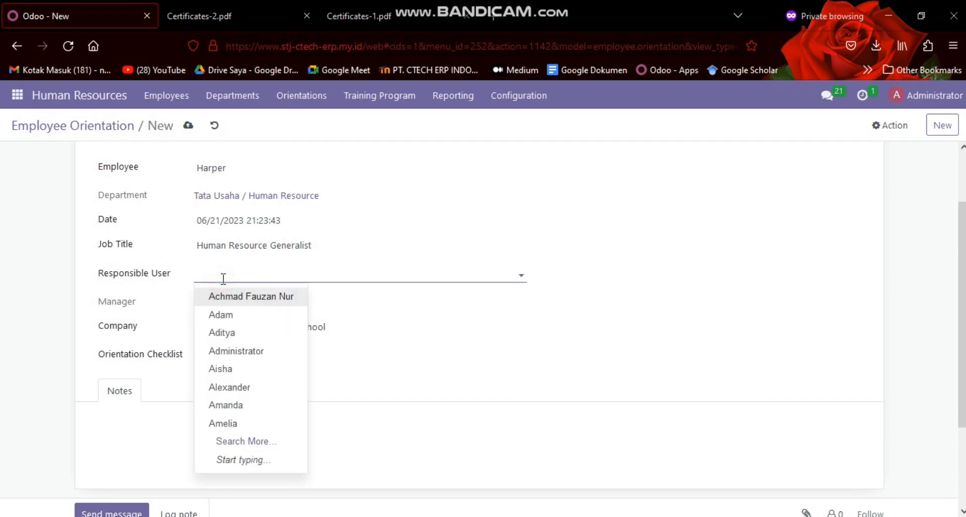
{"action": "type", "text": "ha"}
{"action": "key", "text": "BackSpace"}
{"action": "key", "text": "BackSpace"}
{"action": "type", "text": "Heru"}
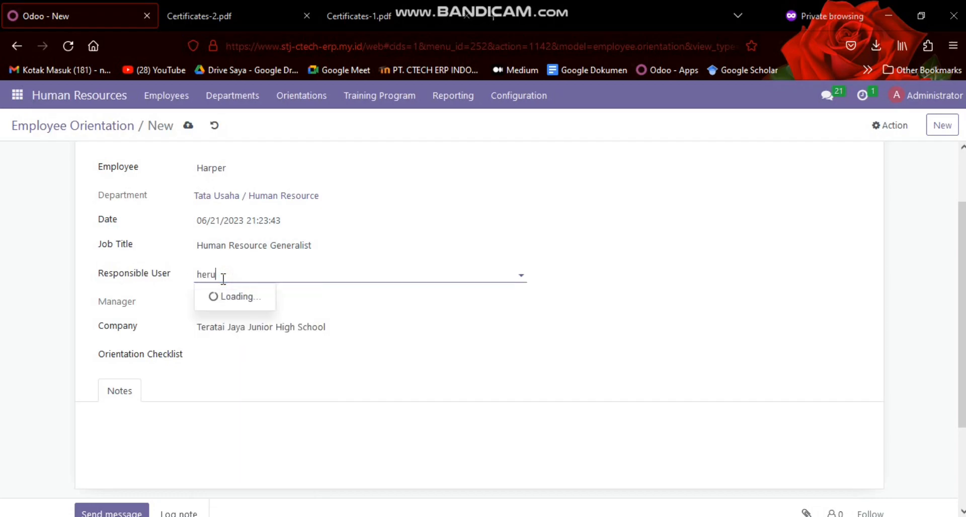
{"action": "key", "text": "Return"}
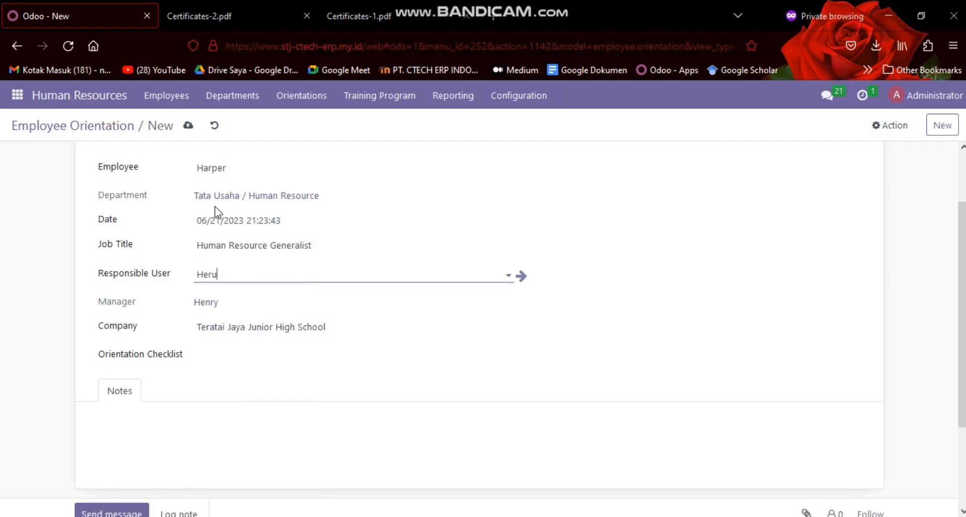
Set the orientation checklist of the new employee orientation to Orientasi Clotter 3
{"action": "scroll", "coordinate": [272, 231], "scroll_direction": "down", "scroll_amount": 3}
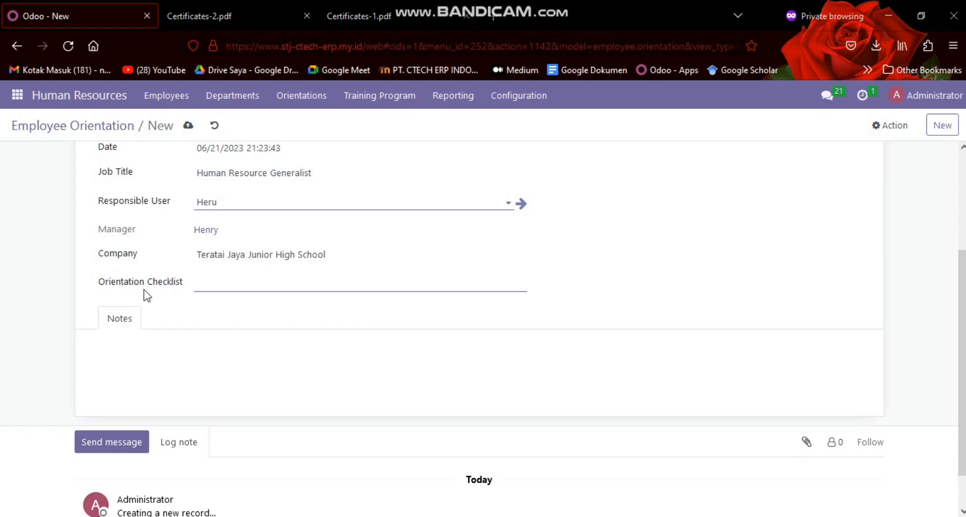
{"action": "scroll", "coordinate": [205, 284], "scroll_direction": "up", "scroll_amount": 3}
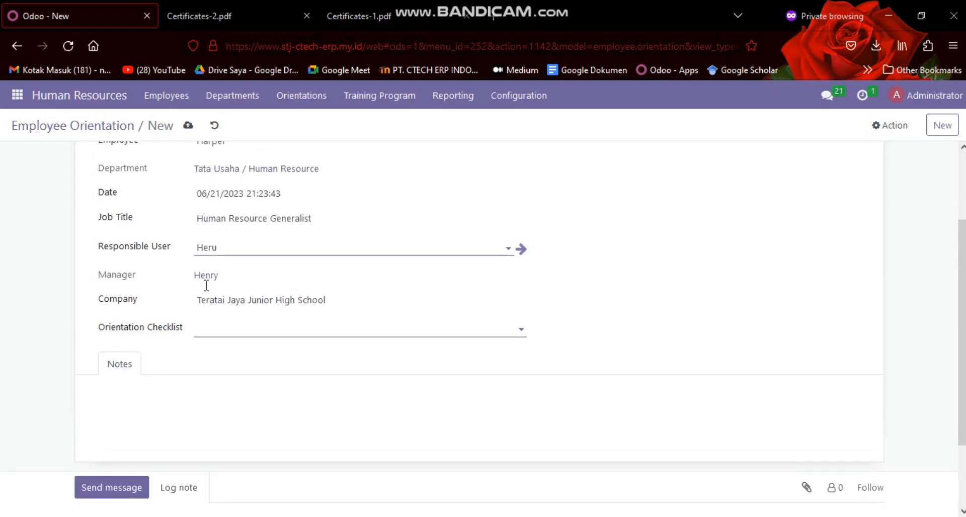
{"action": "left_click", "coordinate": [225, 349]}
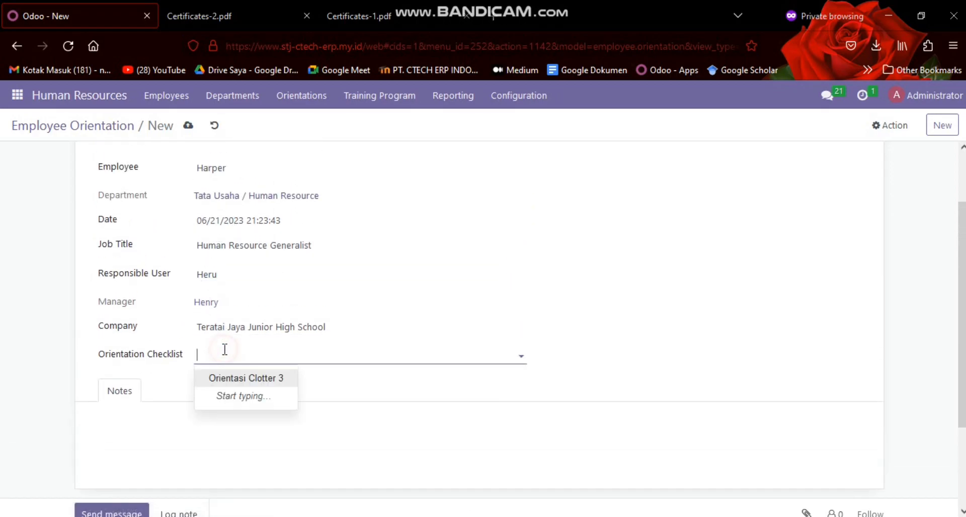
{"action": "left_click", "coordinate": [219, 380]}
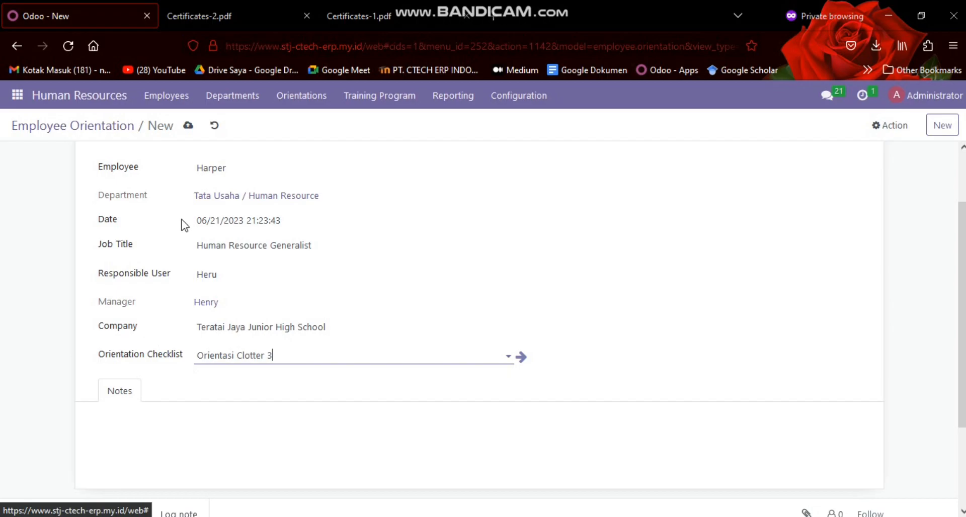
Save the new employee orientation and return to the Employee Orientation list
{"action": "scroll", "coordinate": [201, 231], "scroll_direction": "up", "scroll_amount": 3}
{"action": "left_click", "coordinate": [502, 98]}
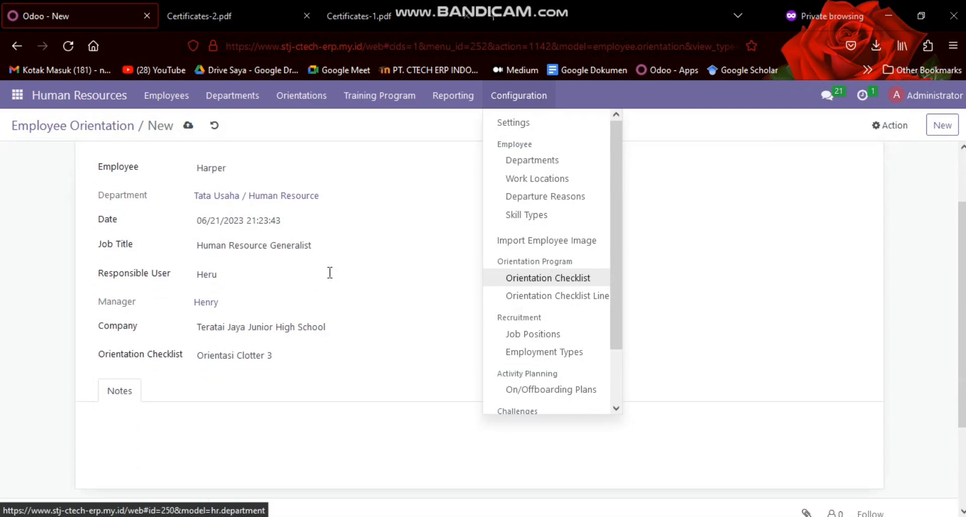
{"action": "left_click", "coordinate": [189, 127]}
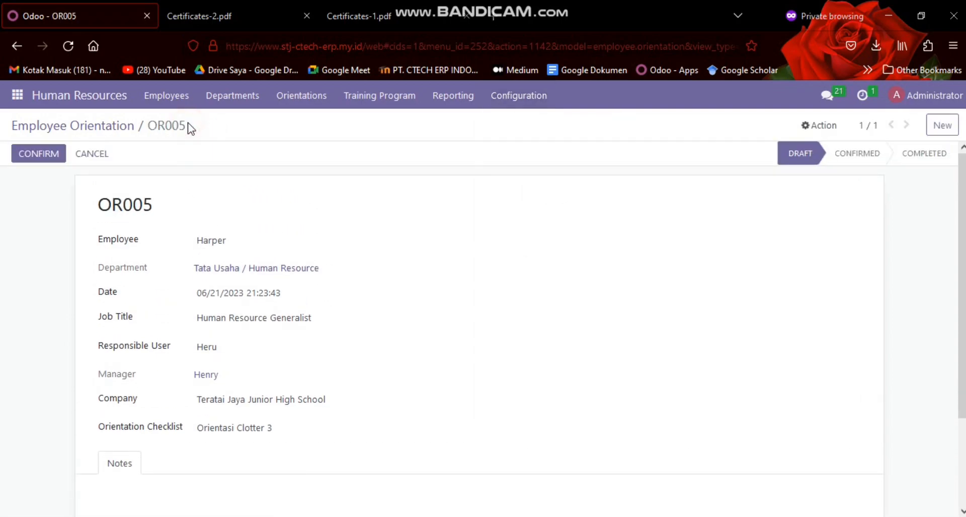
{"action": "left_click", "coordinate": [107, 125]}
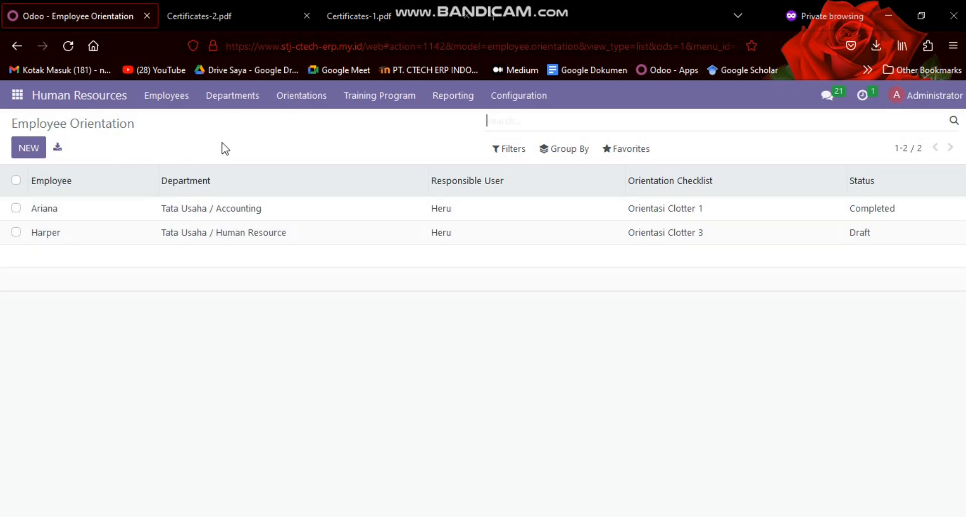
Examine the Orientation Checklist Line list and the blank form for a new line, discarding the form without entering anything
{"action": "left_click", "coordinate": [514, 95]}
{"action": "mouse_move", "coordinate": [531, 105]}
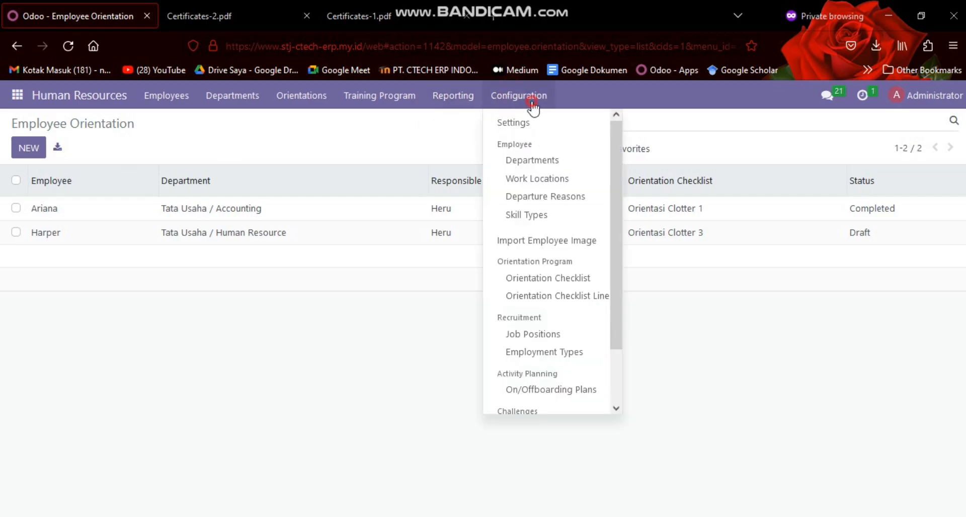
{"action": "left_click", "coordinate": [573, 296]}
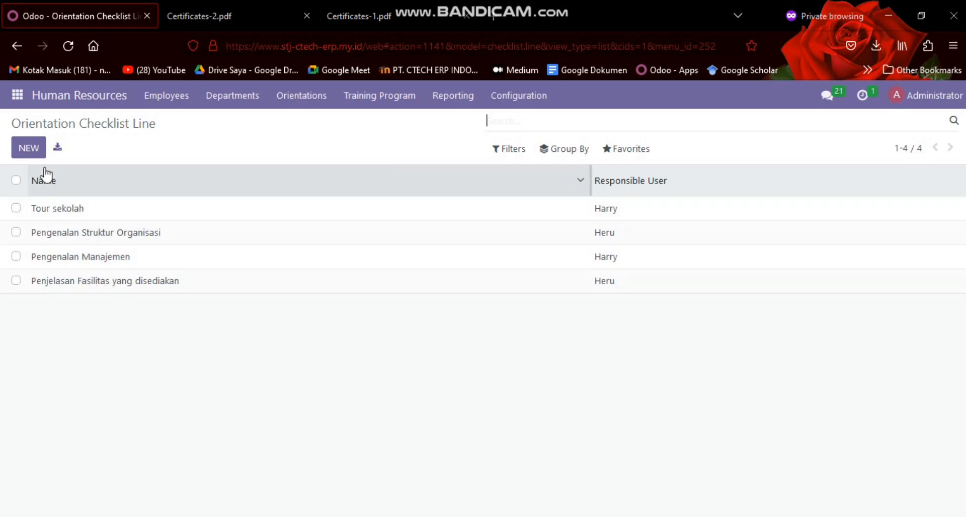
{"action": "left_click", "coordinate": [33, 148]}
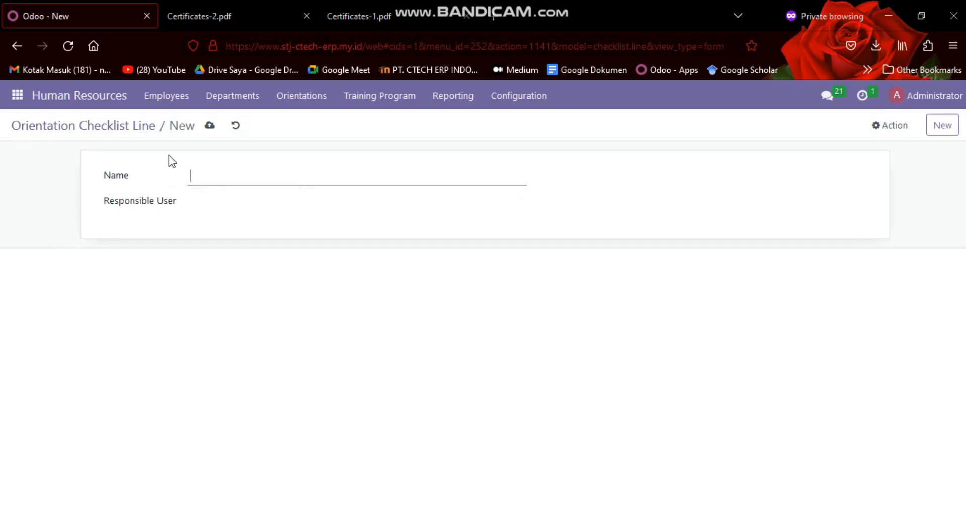
{"action": "left_click", "coordinate": [238, 126]}
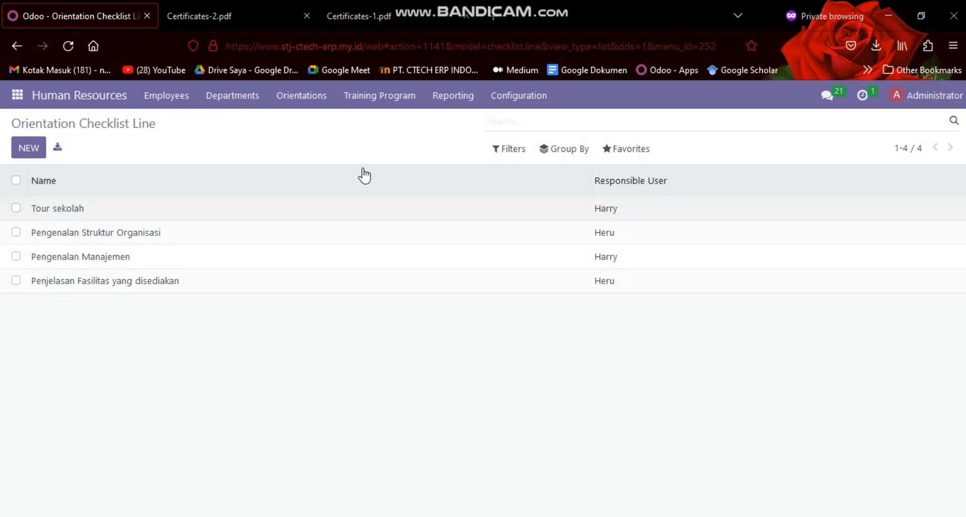
Examine the Orientation Checklist list and the checklist lines of Orientasi Clotter 5, including the option to add a line
{"action": "left_click", "coordinate": [518, 96]}
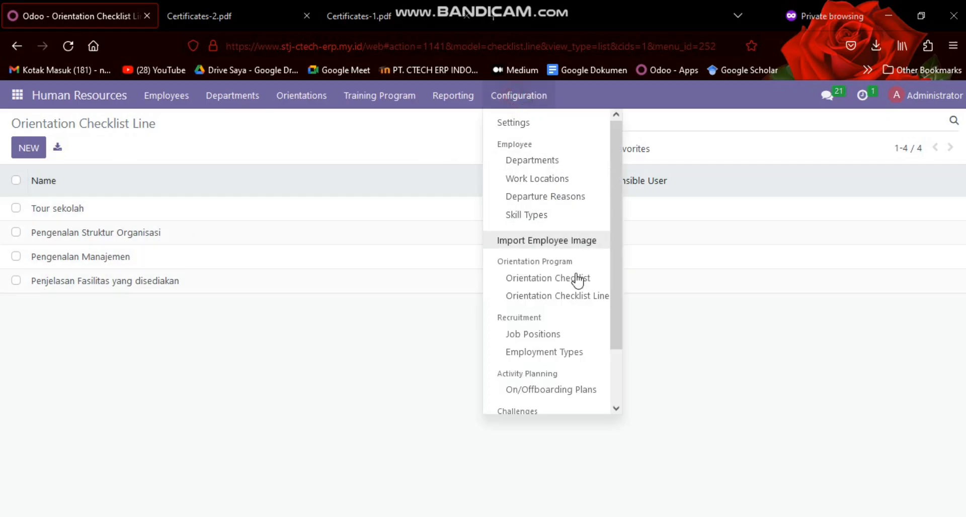
{"action": "left_click", "coordinate": [546, 280]}
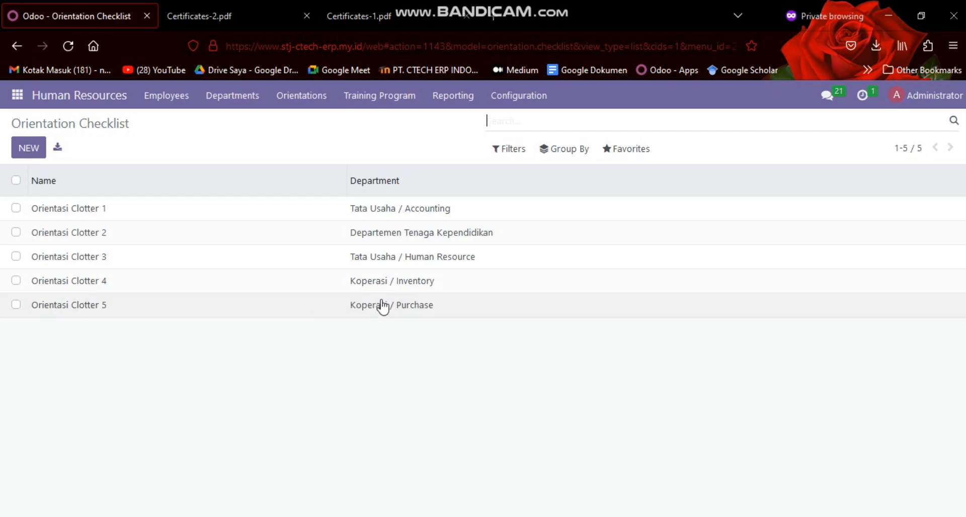
{"action": "left_click", "coordinate": [158, 305]}
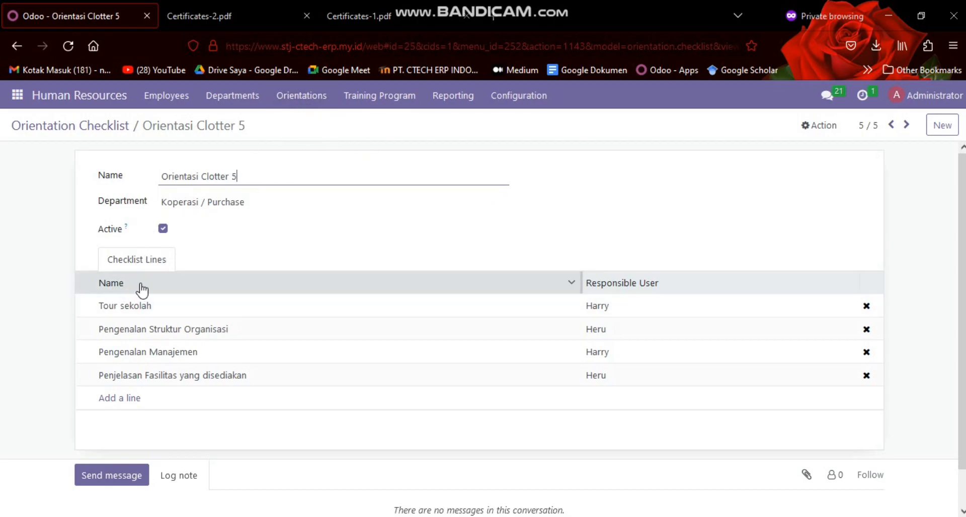
{"action": "scroll", "coordinate": [142, 288], "scroll_direction": "down", "scroll_amount": 1}
{"action": "scroll", "coordinate": [185, 260], "scroll_direction": "up", "scroll_amount": 1}
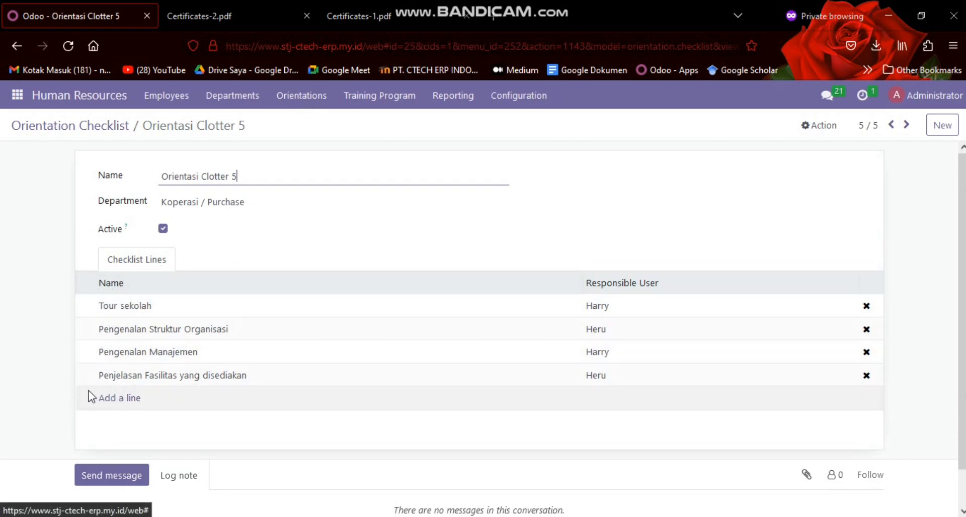
{"action": "left_click", "coordinate": [124, 403]}
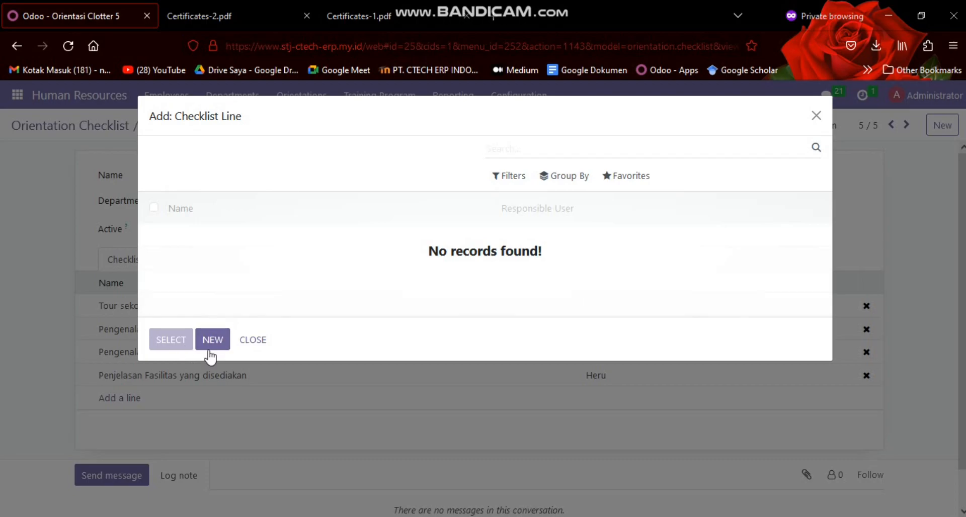
{"action": "left_click", "coordinate": [253, 340]}
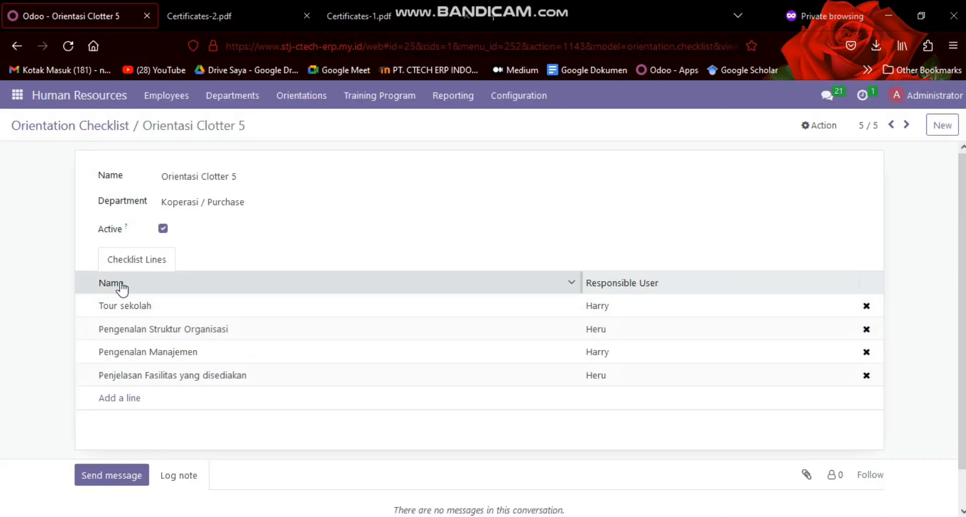
{"action": "left_click", "coordinate": [108, 130]}
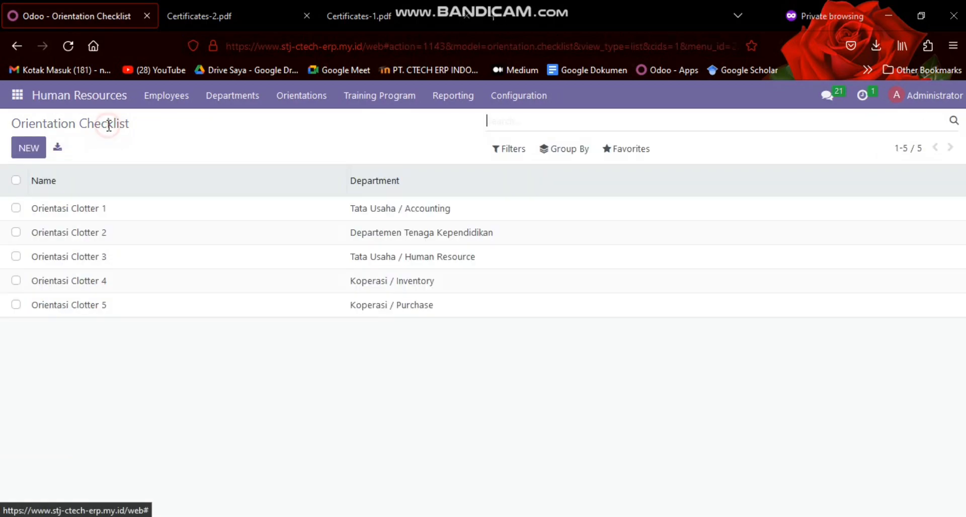
Review the draft Tata Usaha / Human Resource orientation, and open the Orientation Request list
{"action": "left_click", "coordinate": [313, 96]}
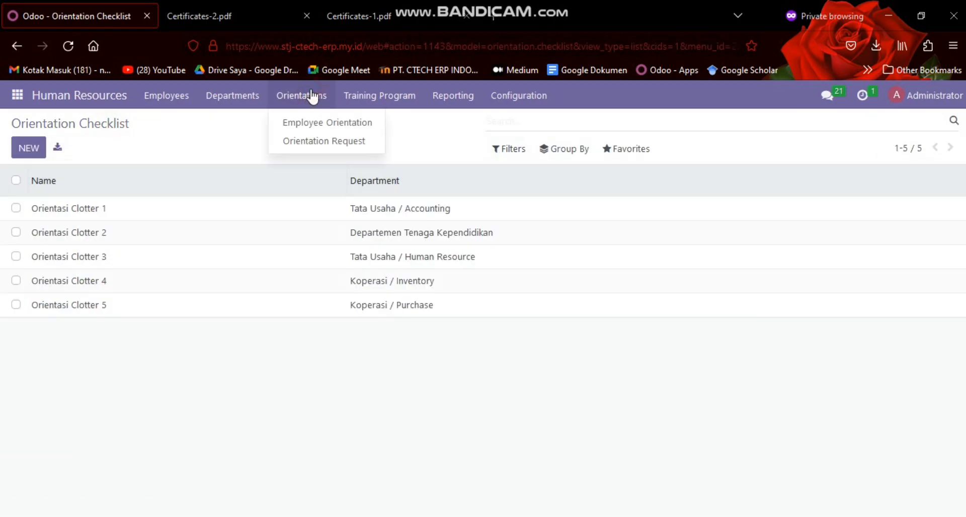
{"action": "left_click", "coordinate": [320, 122]}
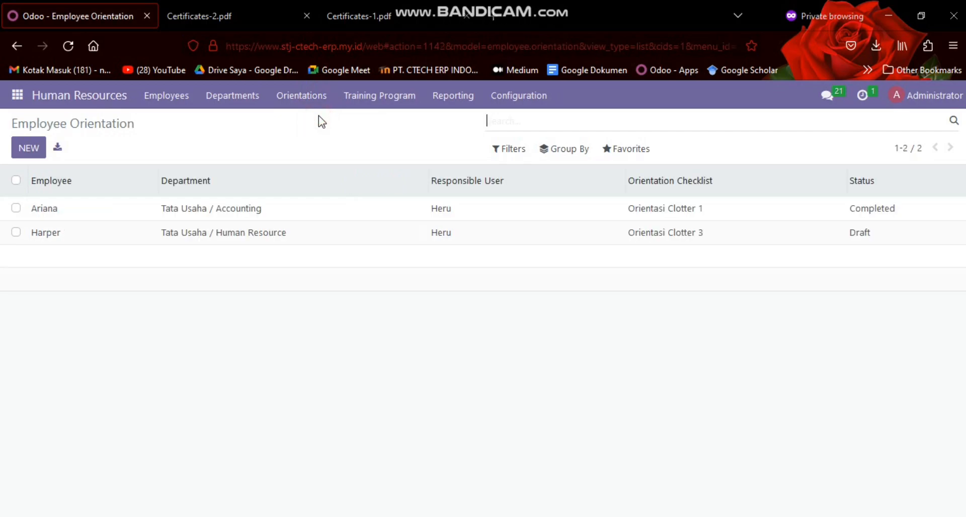
{"action": "left_click", "coordinate": [97, 232]}
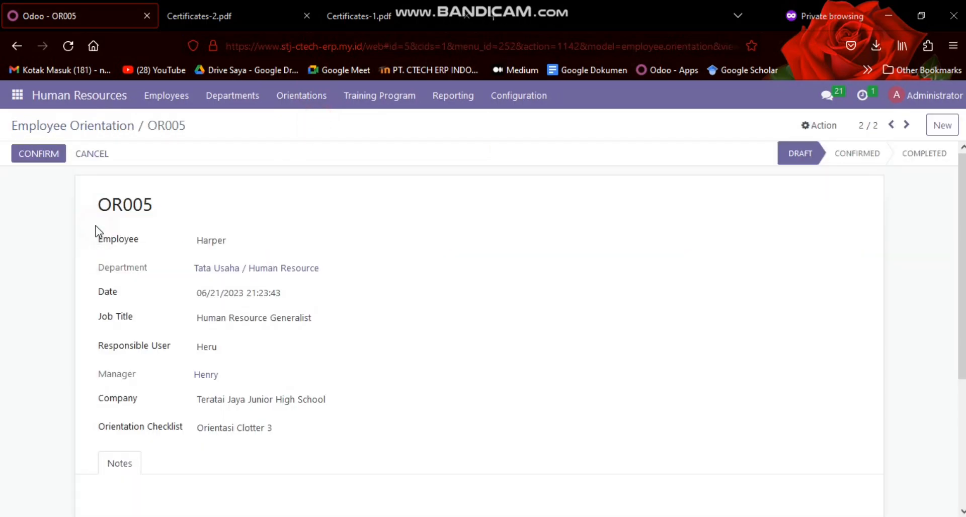
{"action": "scroll", "coordinate": [134, 227], "scroll_direction": "down", "scroll_amount": 2}
{"action": "scroll", "coordinate": [141, 227], "scroll_direction": "up", "scroll_amount": 2}
{"action": "left_click", "coordinate": [307, 96]}
{"action": "left_click", "coordinate": [318, 142]}
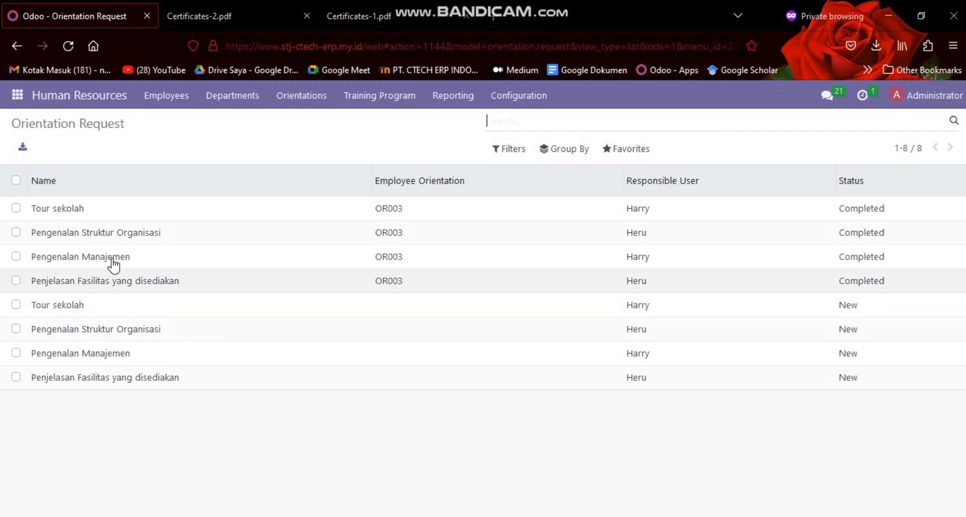
Recheck the details of the draft Human Resource orientation, and return to the Orientation Request list
{"action": "left_click", "coordinate": [304, 97]}
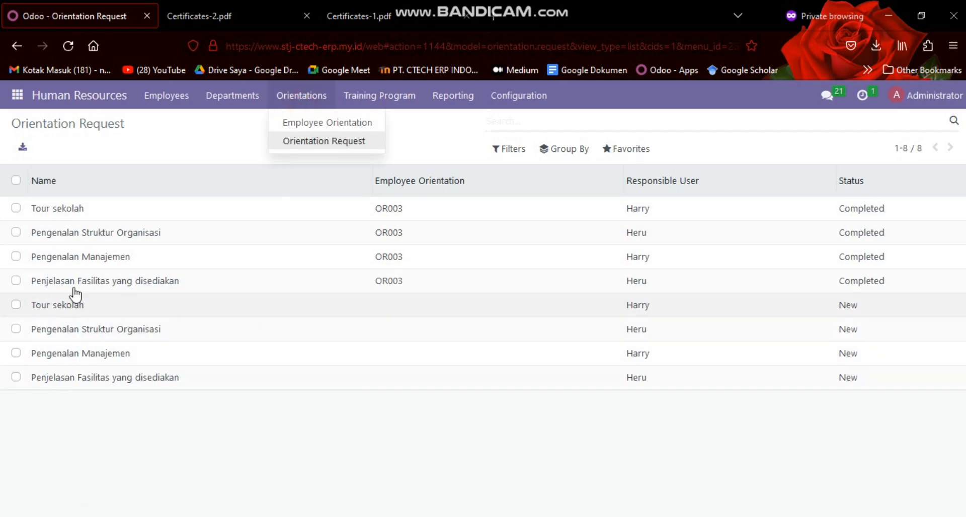
{"action": "left_click", "coordinate": [324, 124]}
{"action": "left_click", "coordinate": [113, 234]}
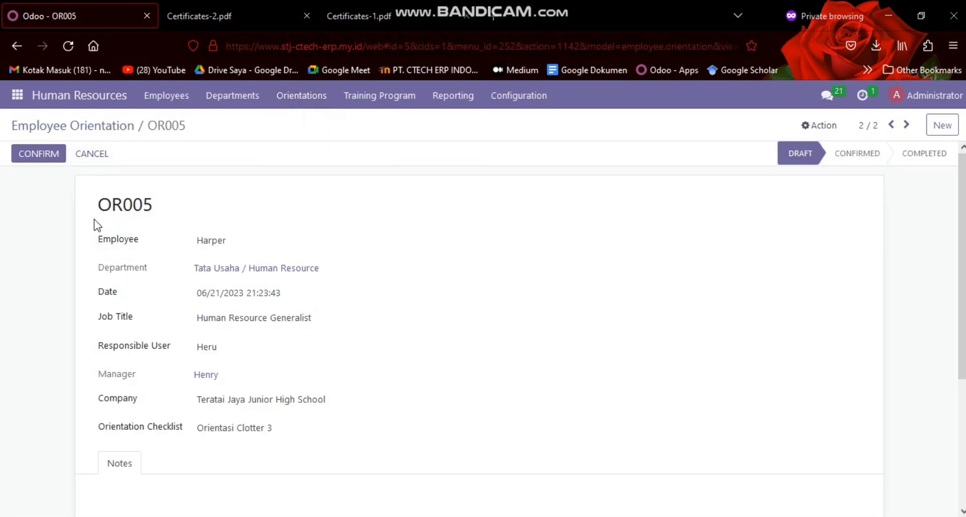
{"action": "scroll", "coordinate": [306, 268], "scroll_direction": "down", "scroll_amount": 3}
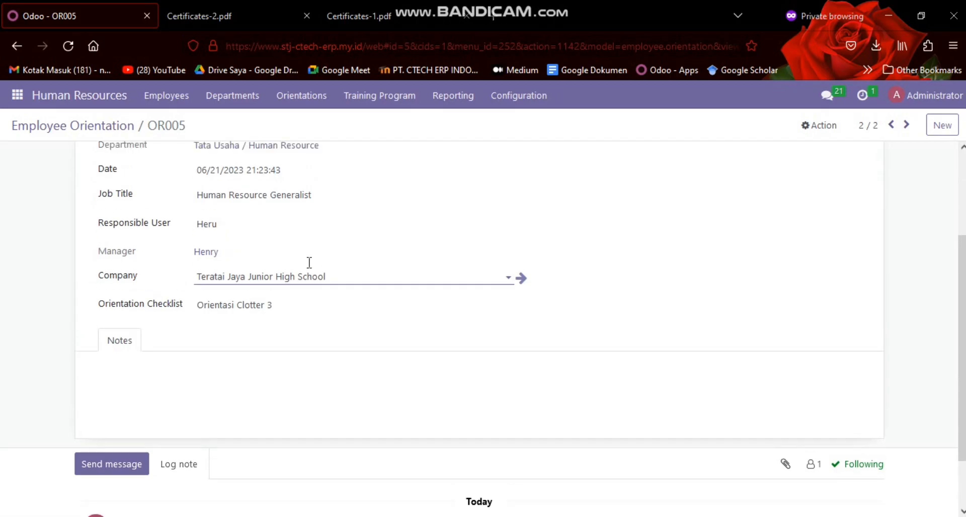
{"action": "scroll", "coordinate": [308, 263], "scroll_direction": "up", "scroll_amount": 3}
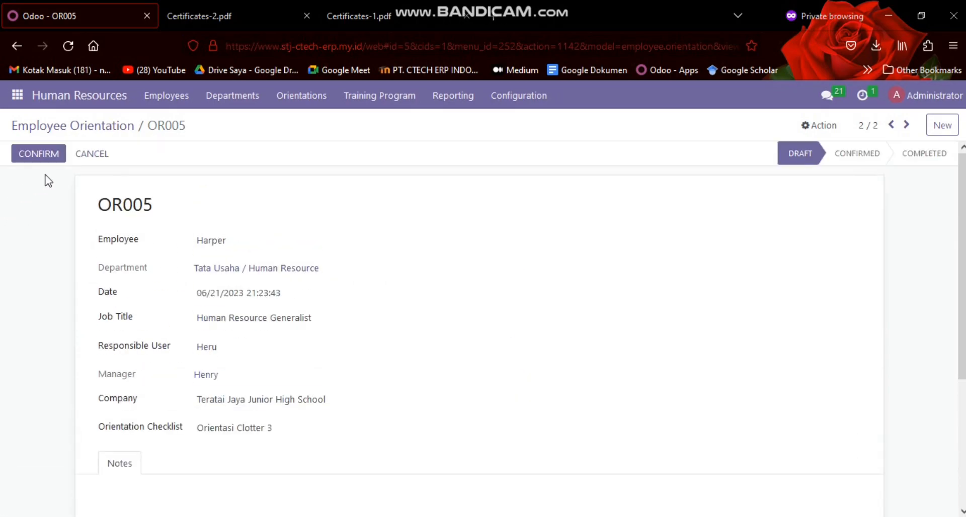
{"action": "left_click", "coordinate": [301, 95]}
{"action": "left_click", "coordinate": [308, 136]}
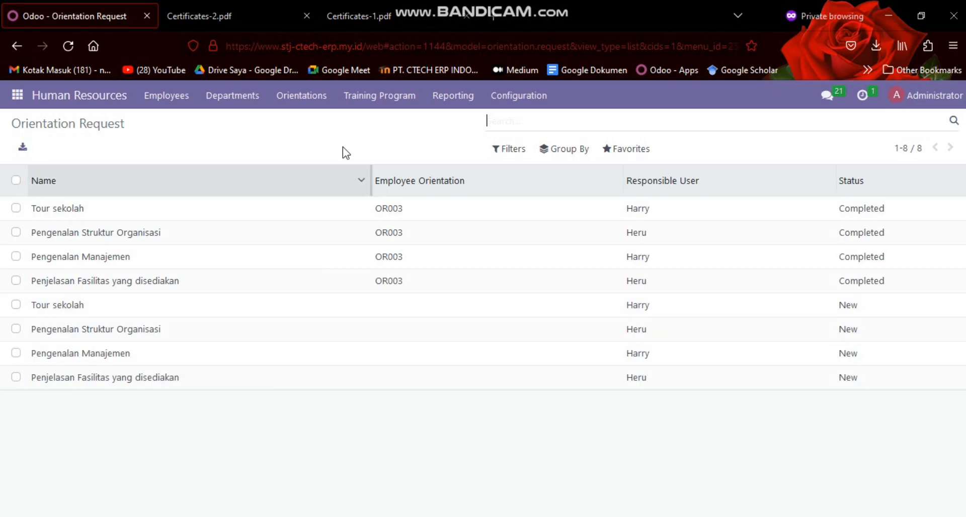
Reopen the draft Tata Usaha / Human Resource employee orientation and confirm it
{"action": "left_click", "coordinate": [301, 104]}
{"action": "left_click", "coordinate": [300, 123]}
{"action": "left_click", "coordinate": [50, 230]}
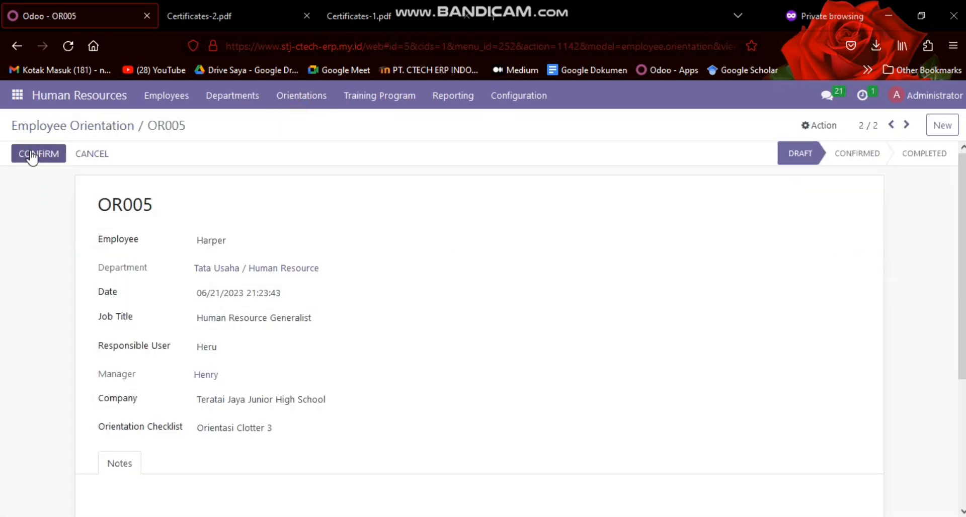
{"action": "left_click", "coordinate": [32, 154]}
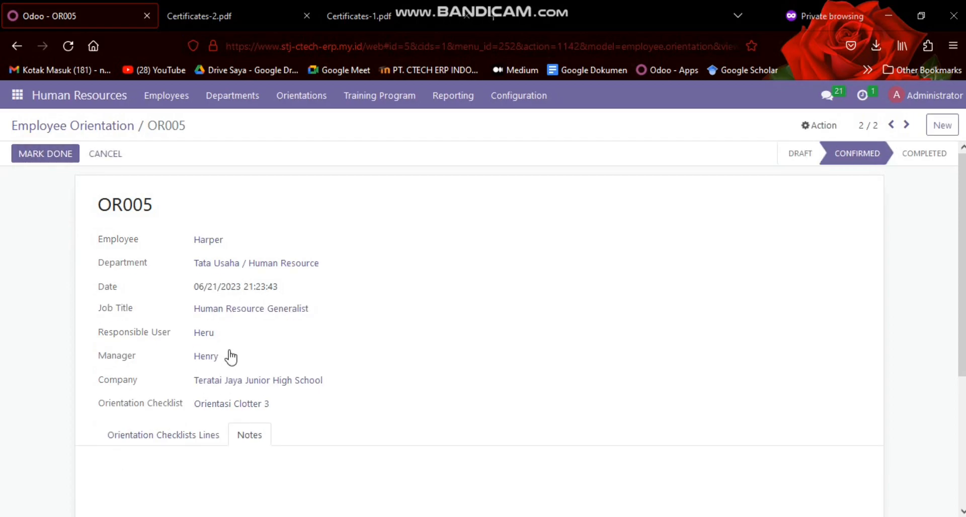
Examine the confirmed orientation's checklist lines with their responsible users, expected dates and statuses
{"action": "scroll", "coordinate": [272, 324], "scroll_direction": "down", "scroll_amount": 3}
{"action": "scroll", "coordinate": [248, 329], "scroll_direction": "up", "scroll_amount": 1}
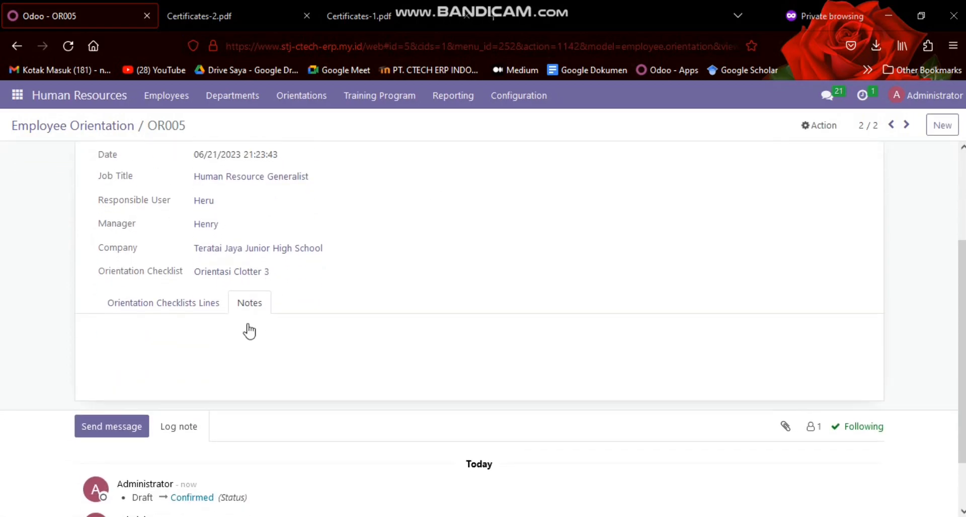
{"action": "left_click", "coordinate": [203, 368]}
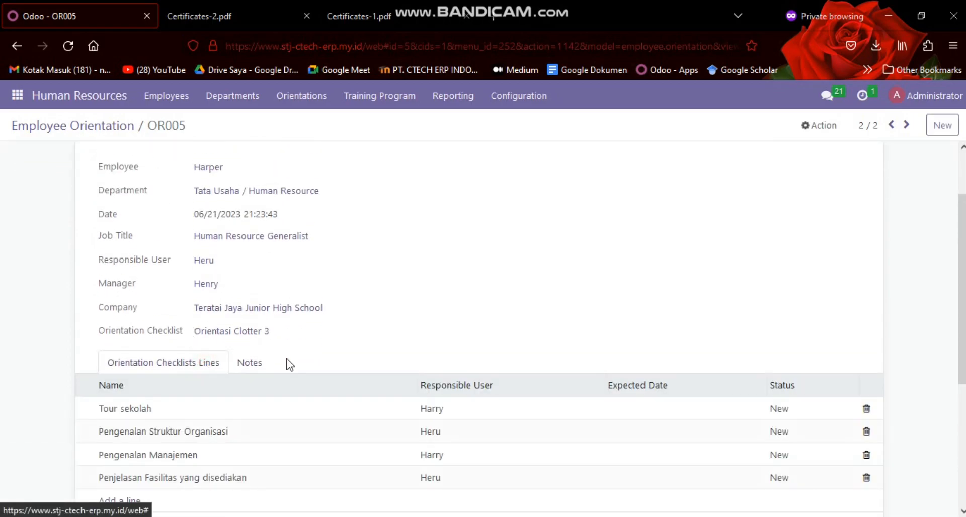
{"action": "scroll", "coordinate": [352, 318], "scroll_direction": "down", "scroll_amount": 4}
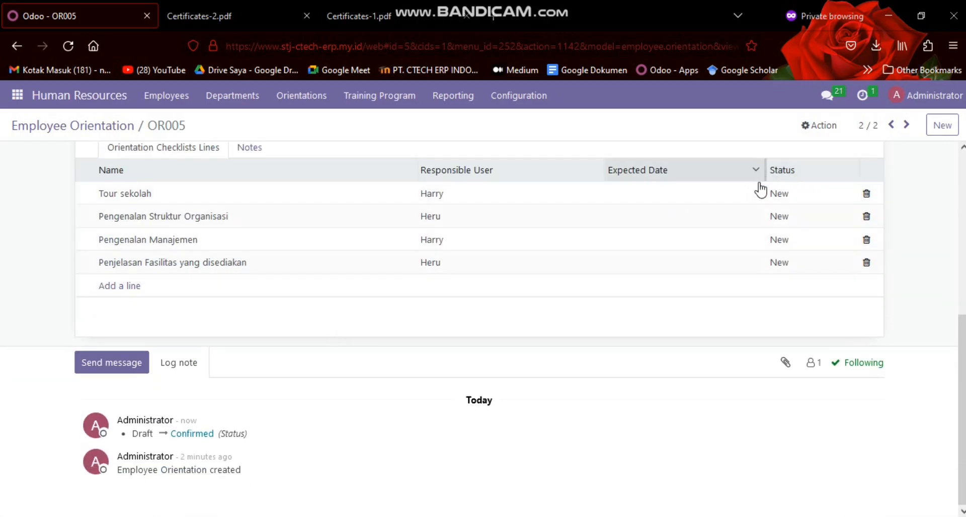
{"action": "scroll", "coordinate": [106, 235], "scroll_direction": "up", "scroll_amount": 5}
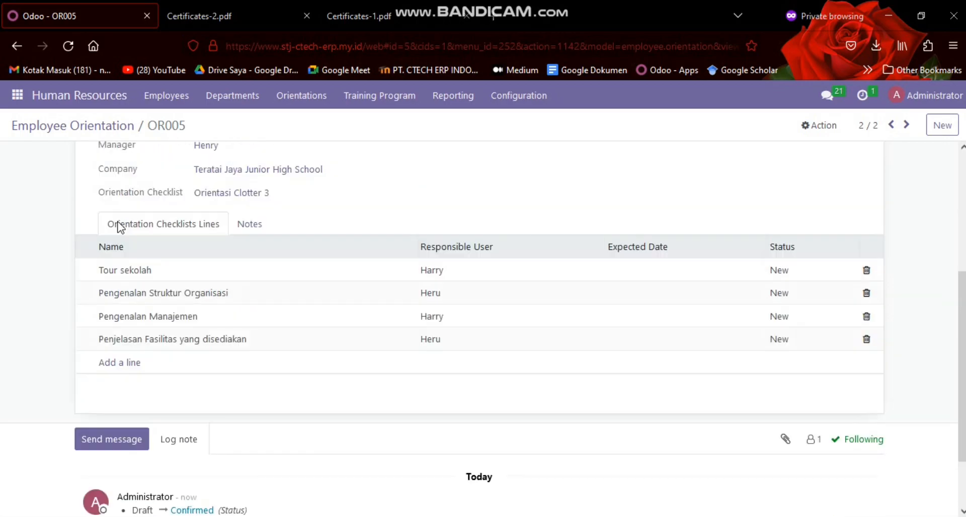
{"action": "scroll", "coordinate": [213, 276], "scroll_direction": "down", "scroll_amount": 5}
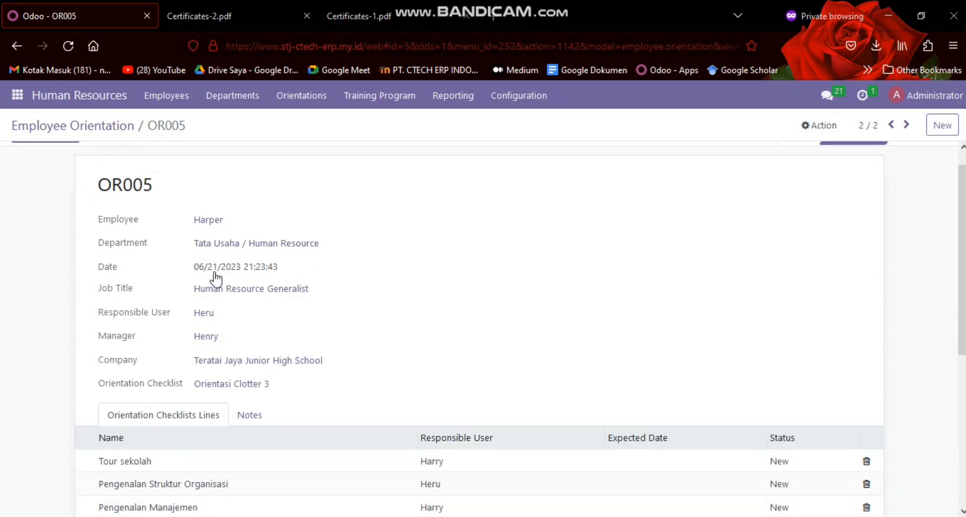
{"action": "scroll", "coordinate": [342, 295], "scroll_direction": "up", "scroll_amount": 4}
{"action": "scroll", "coordinate": [320, 287], "scroll_direction": "down", "scroll_amount": 2}
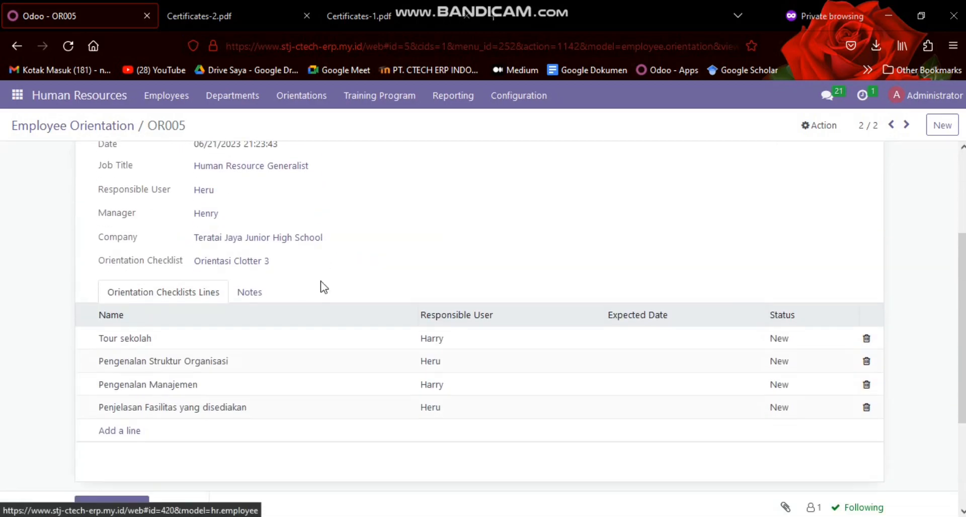
{"action": "scroll", "coordinate": [236, 297], "scroll_direction": "up", "scroll_amount": 4}
{"action": "scroll", "coordinate": [151, 281], "scroll_direction": "down", "scroll_amount": 3}
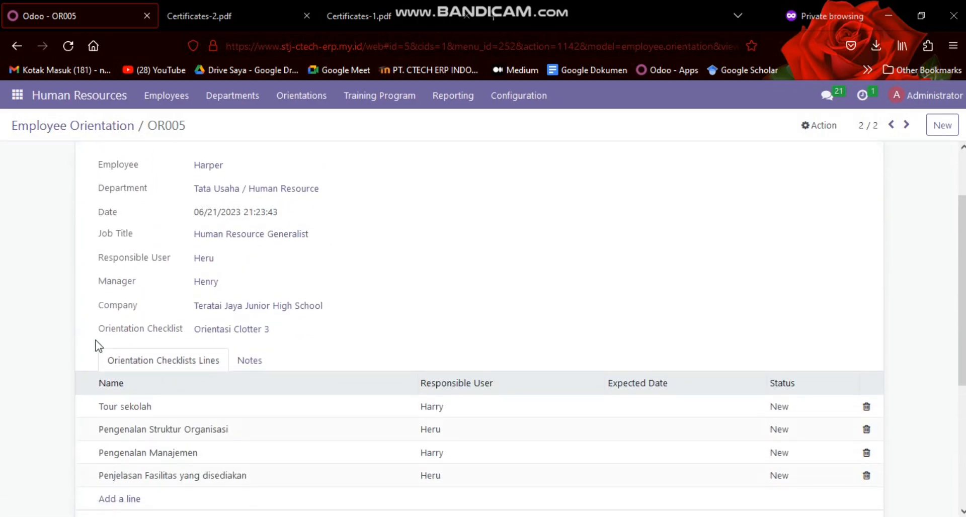
{"action": "scroll", "coordinate": [95, 345], "scroll_direction": "down", "scroll_amount": 2}
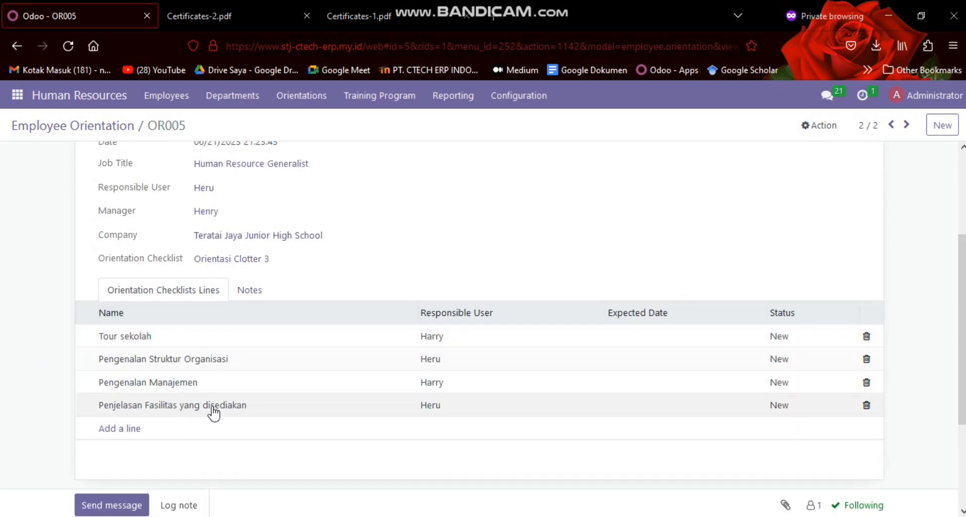
Mark the confirmed Human Resource orientation as done and force its completion despite the pending lines
{"action": "scroll", "coordinate": [230, 358], "scroll_direction": "up", "scroll_amount": 3}
{"action": "left_click", "coordinate": [54, 152]}
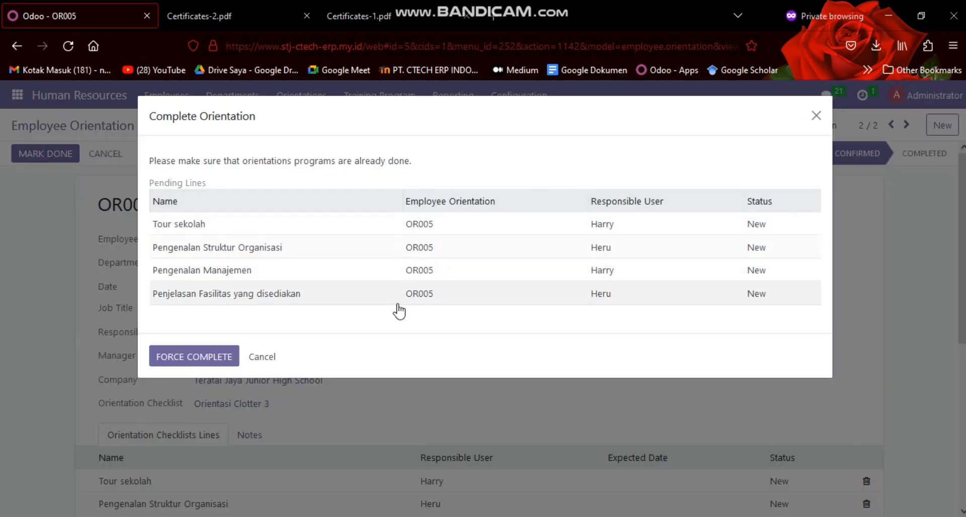
{"action": "left_click", "coordinate": [180, 357]}
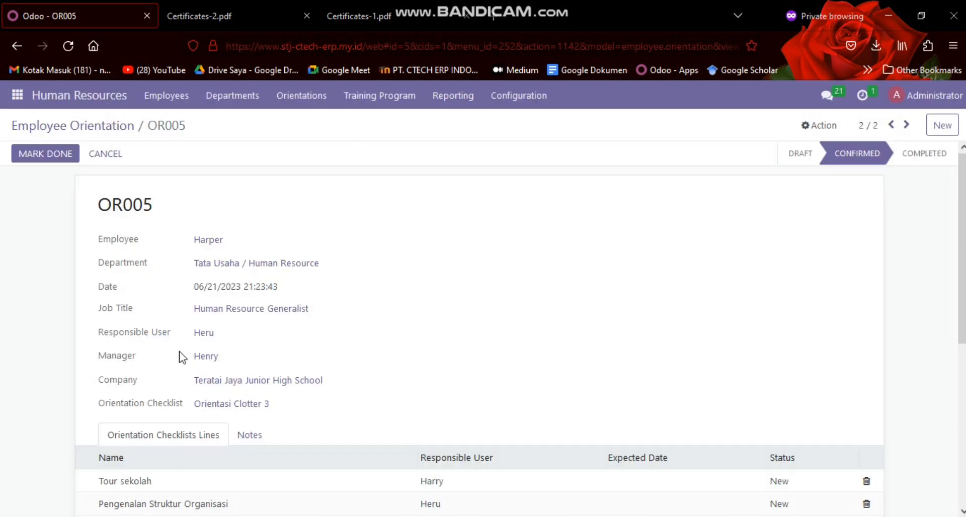
Examine the completed Human Resource orientation's checklist lines and their statuses, and return to the Employee Orientation list
{"action": "scroll", "coordinate": [301, 327], "scroll_direction": "down", "scroll_amount": 5}
{"action": "scroll", "coordinate": [313, 325], "scroll_direction": "up", "scroll_amount": 5}
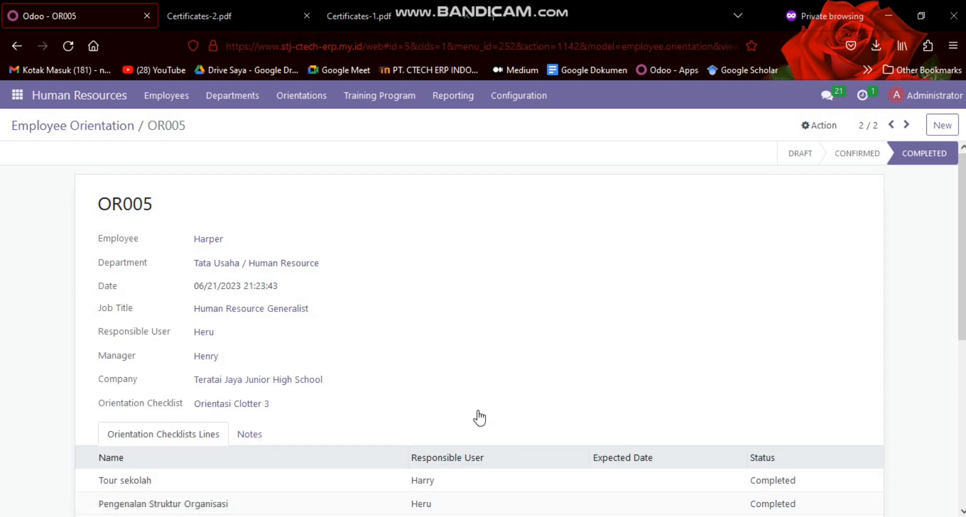
{"action": "scroll", "coordinate": [319, 326], "scroll_direction": "down", "scroll_amount": 2}
{"action": "scroll", "coordinate": [319, 326], "scroll_direction": "down", "scroll_amount": 4}
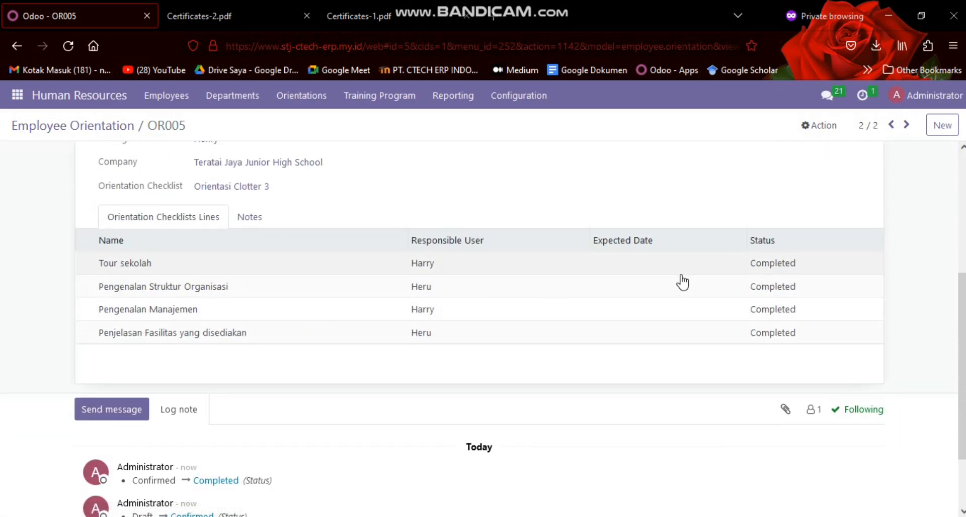
{"action": "scroll", "coordinate": [305, 284], "scroll_direction": "up", "scroll_amount": 2}
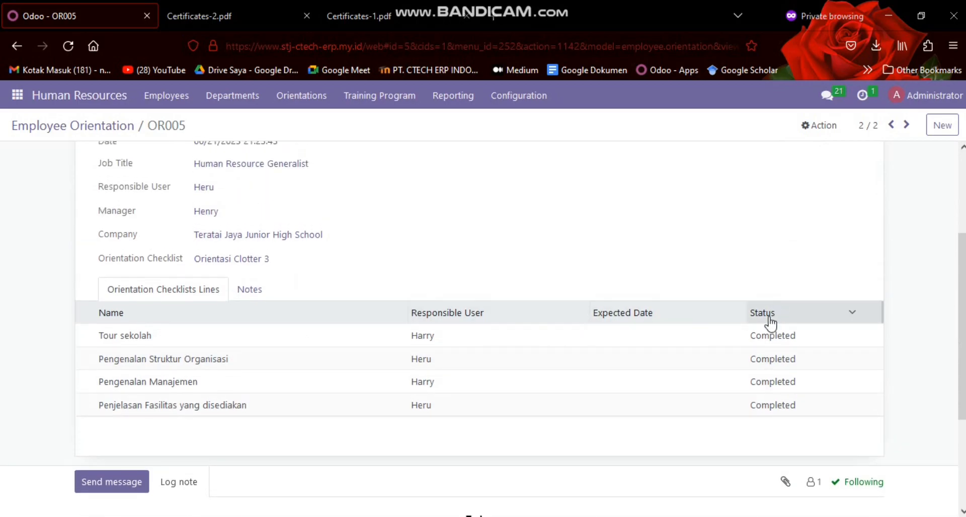
{"action": "scroll", "coordinate": [315, 272], "scroll_direction": "up", "scroll_amount": 1}
{"action": "scroll", "coordinate": [316, 271], "scroll_direction": "up", "scroll_amount": 3}
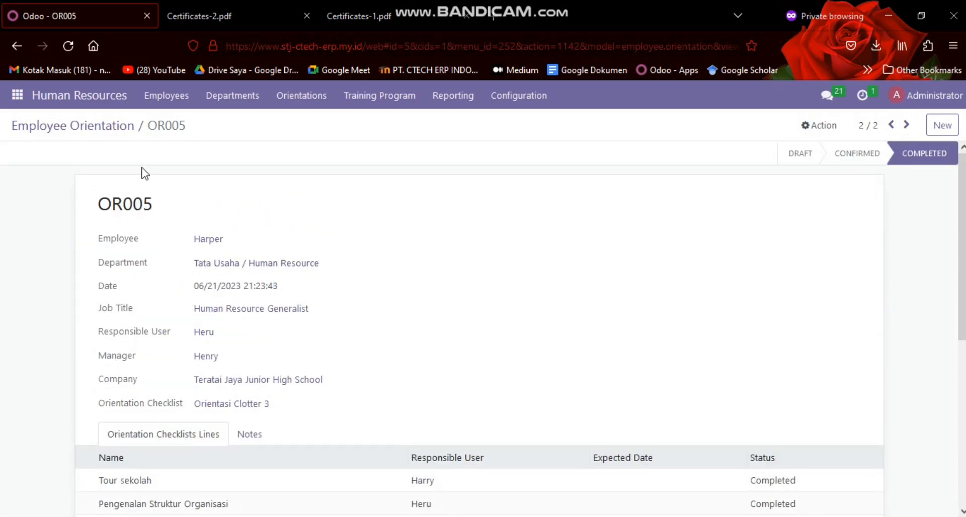
{"action": "left_click", "coordinate": [103, 126]}
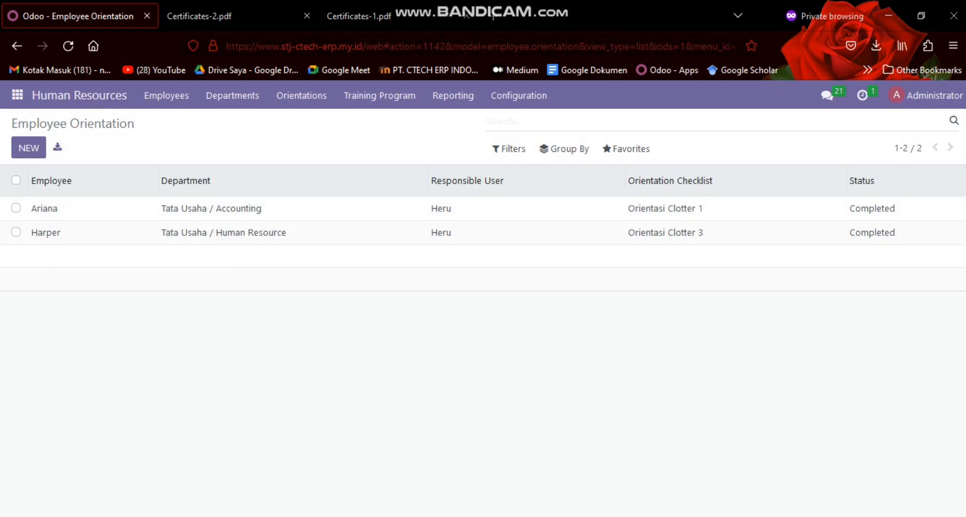
Review the employee training program list, and check the extra modules listed in the Google Docs scenario document
{"action": "left_click", "coordinate": [368, 106]}
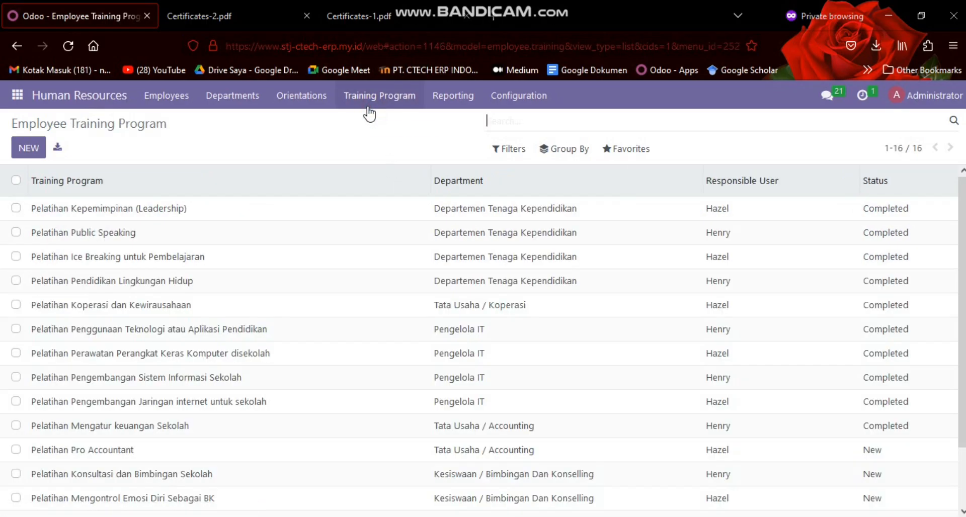
{"action": "scroll", "coordinate": [371, 307], "scroll_direction": "down", "scroll_amount": 2}
{"action": "scroll", "coordinate": [371, 307], "scroll_direction": "up", "scroll_amount": 2}
{"action": "key", "text": "alt+Tab"}
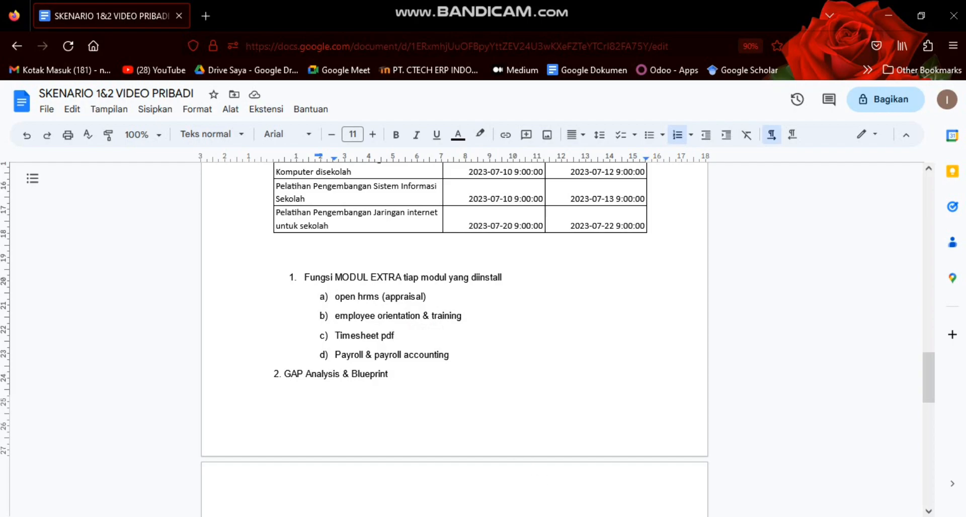
{"action": "key", "text": "alt+Tab"}
Switch from Human Resources to the Timesheets module and show the list of all timesheets
{"action": "left_click", "coordinate": [17, 96]}
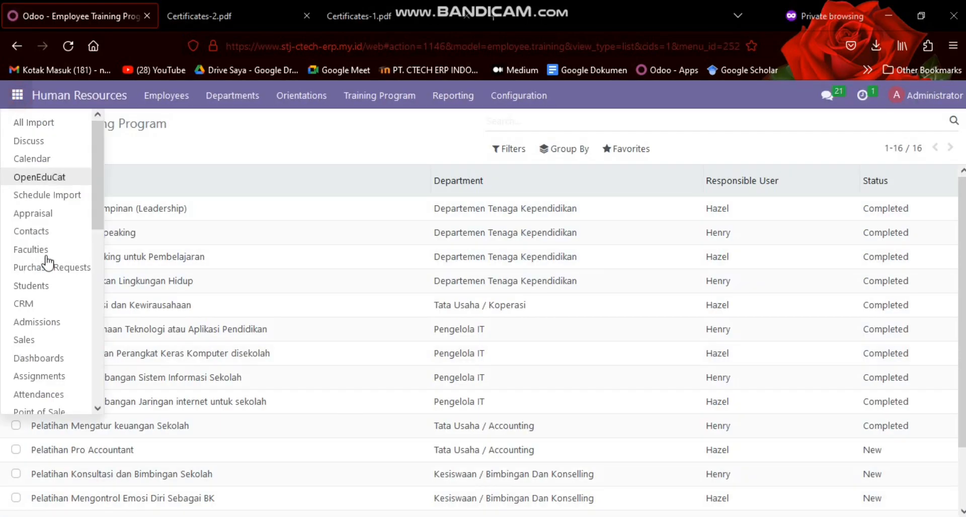
{"action": "scroll", "coordinate": [44, 243], "scroll_direction": "down", "scroll_amount": 10}
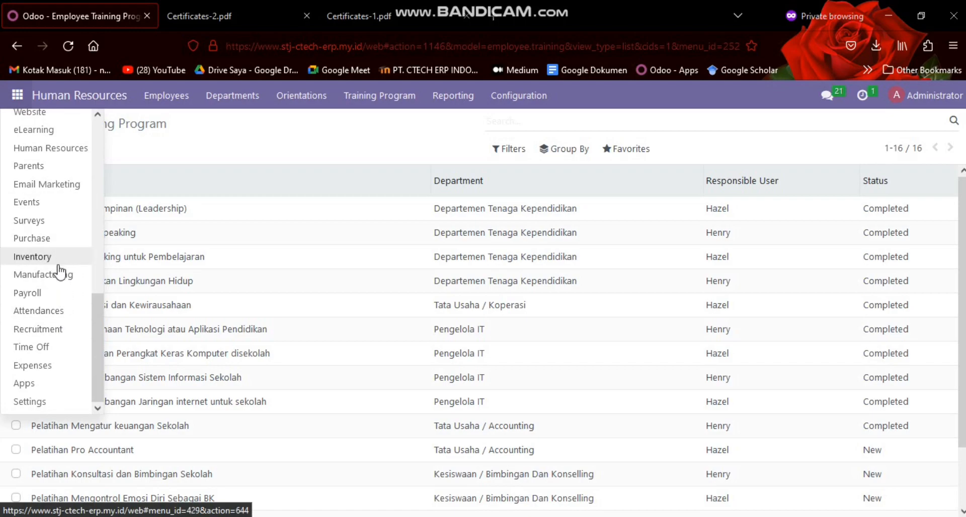
{"action": "scroll", "coordinate": [94, 302], "scroll_direction": "up", "scroll_amount": 5}
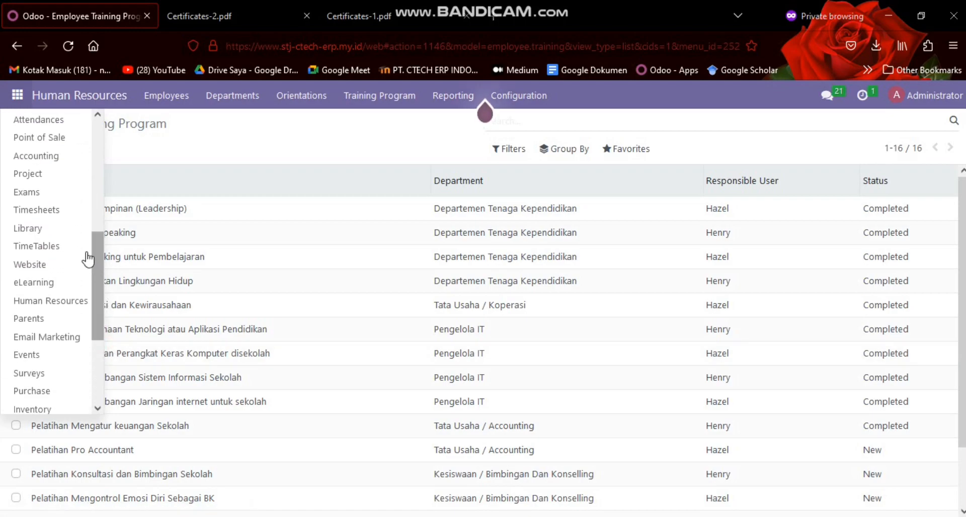
{"action": "left_click", "coordinate": [82, 207]}
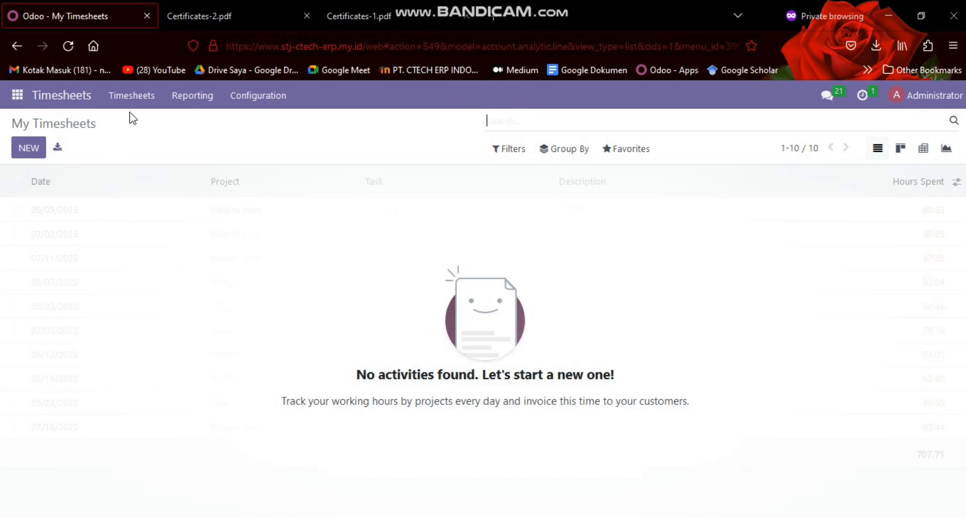
{"action": "left_click", "coordinate": [132, 96]}
{"action": "left_click", "coordinate": [147, 138]}
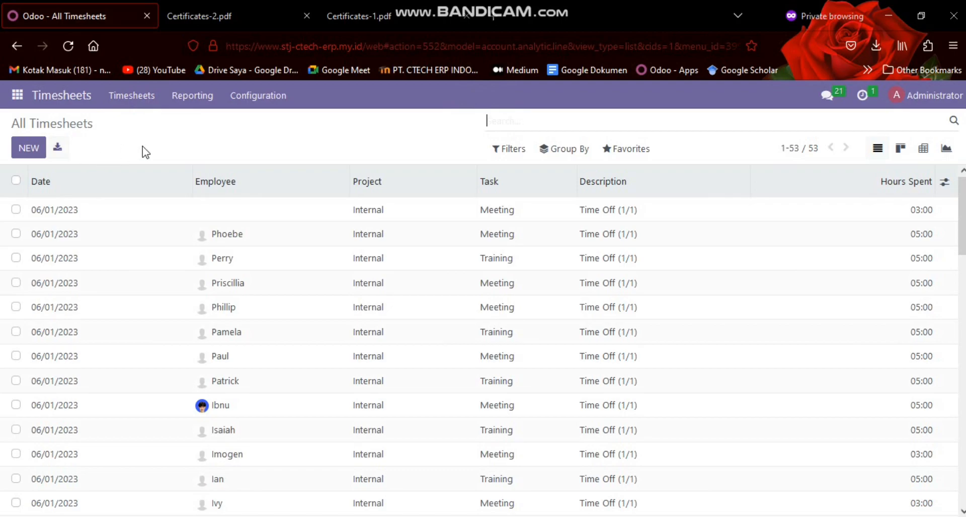
Add a new timesheet entry under the Internal project and assign it to the employee whose Human Resource orientation was completed
{"action": "left_click", "coordinate": [20, 149]}
{"action": "scroll", "coordinate": [78, 261], "scroll_direction": "down", "scroll_amount": 1}
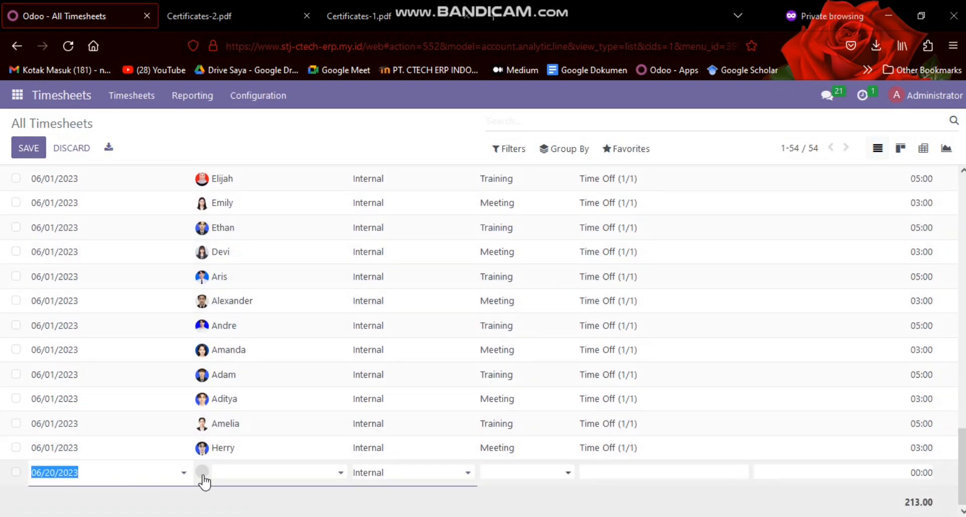
{"action": "left_click", "coordinate": [230, 472]}
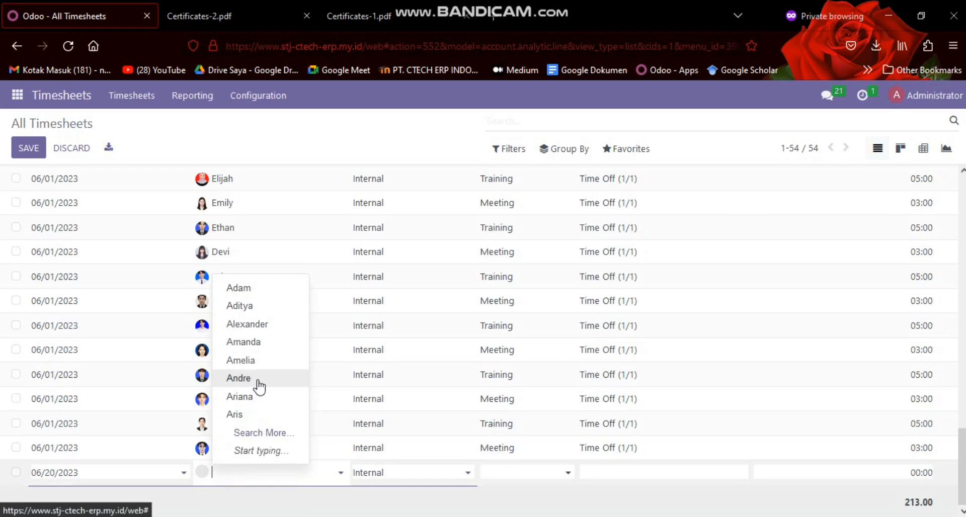
{"action": "left_click", "coordinate": [248, 416]}
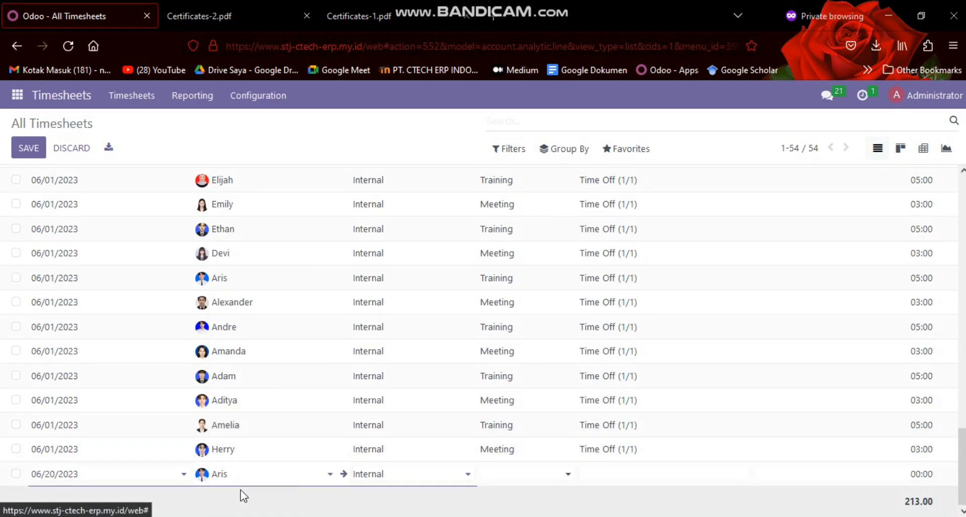
{"action": "key", "text": "BackSpace"}
{"action": "key", "text": "BackSpace"}
{"action": "key", "text": "BackSpace"}
{"action": "key", "text": "BackSpace"}
{"action": "type", "text": "har"}
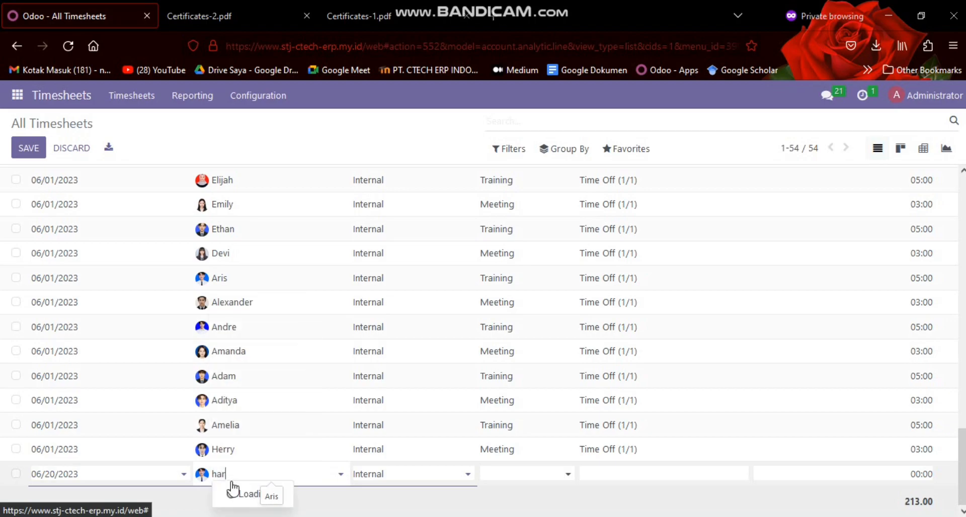
{"action": "type", "text": "per"}
{"action": "key", "text": "Return"}
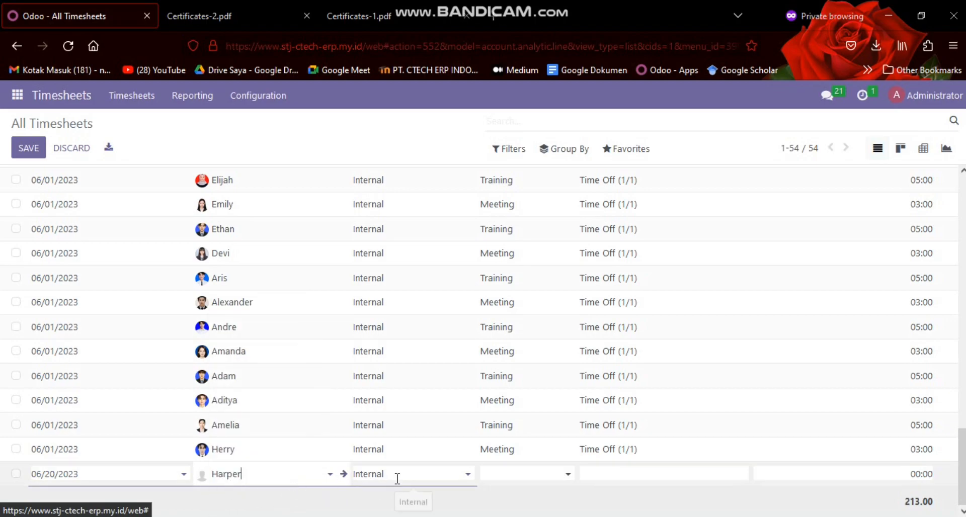
Set the new timesheet entry's task to Training
{"action": "scroll", "coordinate": [433, 272], "scroll_direction": "up", "scroll_amount": 15}
{"action": "scroll", "coordinate": [412, 257], "scroll_direction": "down", "scroll_amount": 15}
{"action": "left_click", "coordinate": [520, 473]}
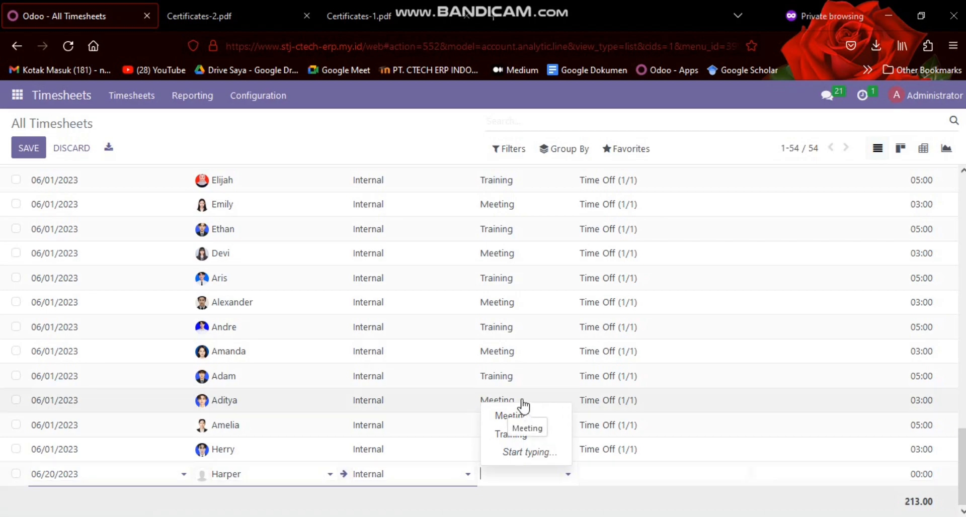
{"action": "key", "text": "BackSpace"}
{"action": "key", "text": "BackSpace"}
{"action": "key", "text": "BackSpace"}
{"action": "type", "text": "rja"}
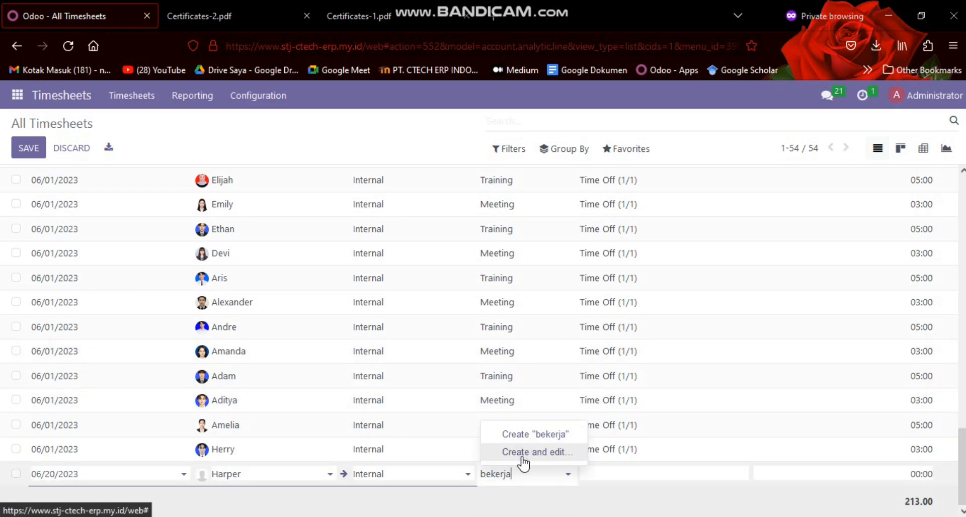
{"action": "key", "text": "BackSpace"}
{"action": "key", "text": "BackSpace"}
{"action": "key", "text": "BackSpace"}
{"action": "key", "text": "BackSpace"}
{"action": "key", "text": "BackSpace"}
{"action": "key", "text": "BackSpace"}
{"action": "key", "text": "BackSpace"}
{"action": "key", "text": "Down"}
{"action": "key", "text": "Return"}
Describe the new timesheet entry as "Time Off (1/1)", set its hours spent to 8, and save it
{"action": "left_click", "coordinate": [670, 484]}
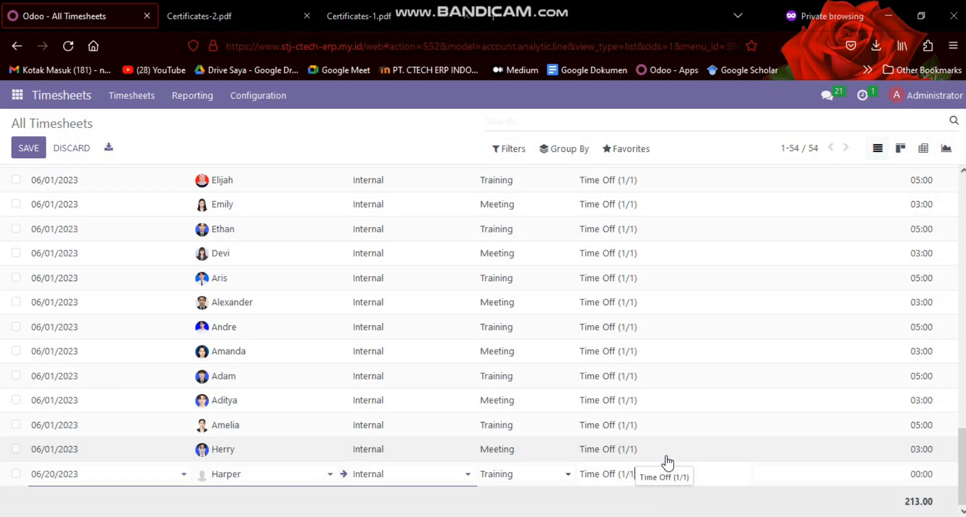
{"action": "left_click", "coordinate": [923, 470]}
{"action": "type", "text": "8"}
{"action": "left_click", "coordinate": [877, 499]}
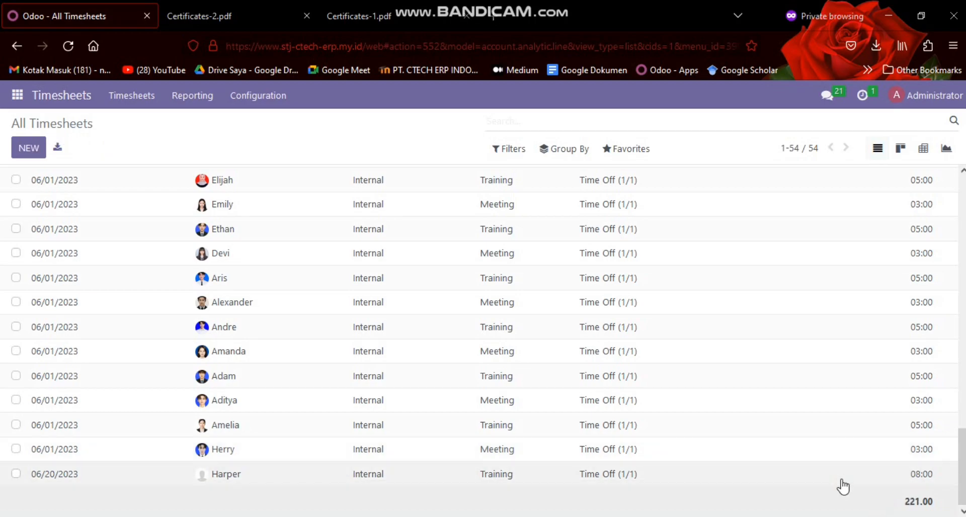
Review the list of all timesheets down to the new entry, and show the available timesheet reports
{"action": "scroll", "coordinate": [800, 367], "scroll_direction": "up", "scroll_amount": 20}
{"action": "scroll", "coordinate": [815, 337], "scroll_direction": "down", "scroll_amount": 10}
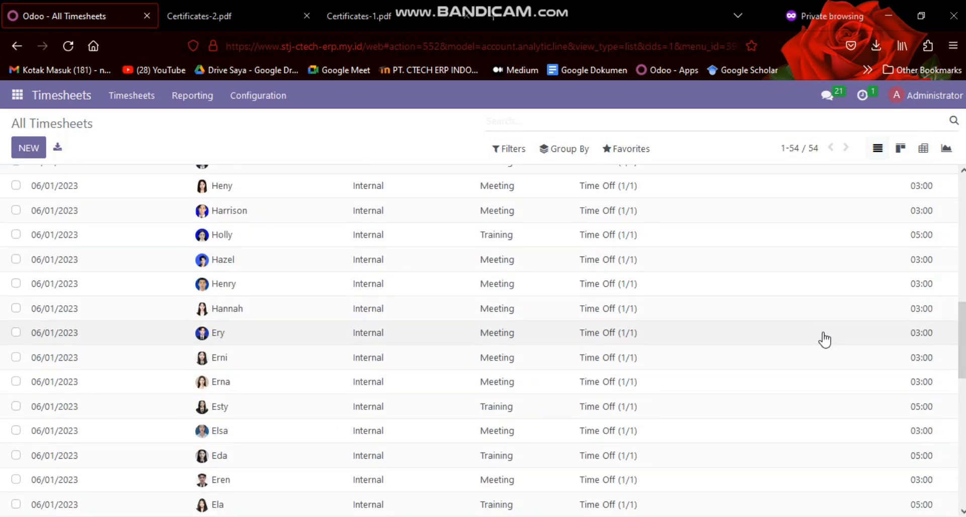
{"action": "scroll", "coordinate": [828, 339], "scroll_direction": "down", "scroll_amount": 5}
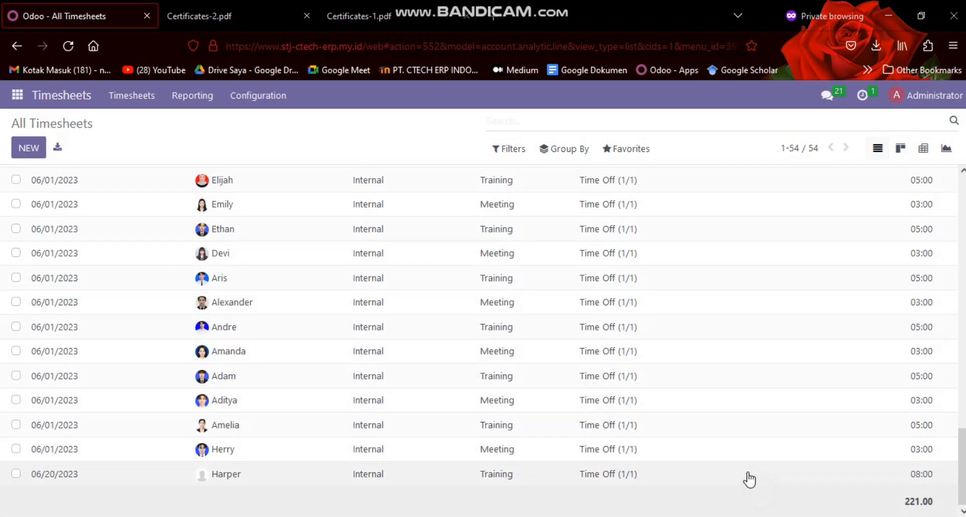
{"action": "left_click", "coordinate": [176, 103]}
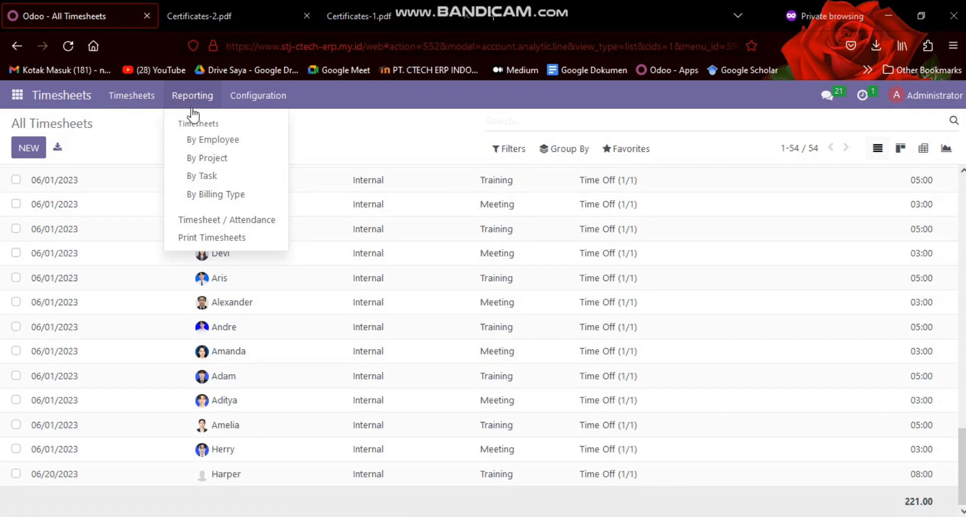
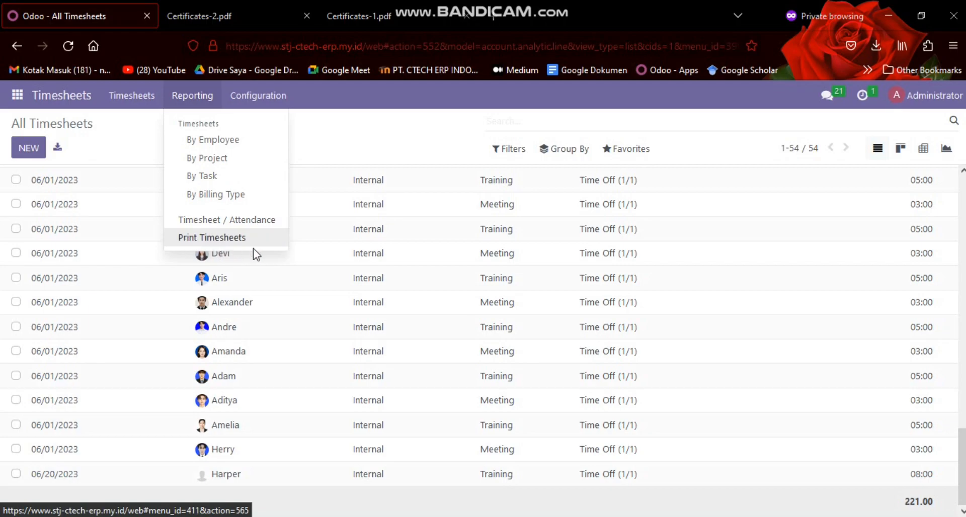
Review the Timesheets by Employee report, including the grouping choices for an employee row and the June 2023 hours spent
{"action": "left_click", "coordinate": [225, 142]}
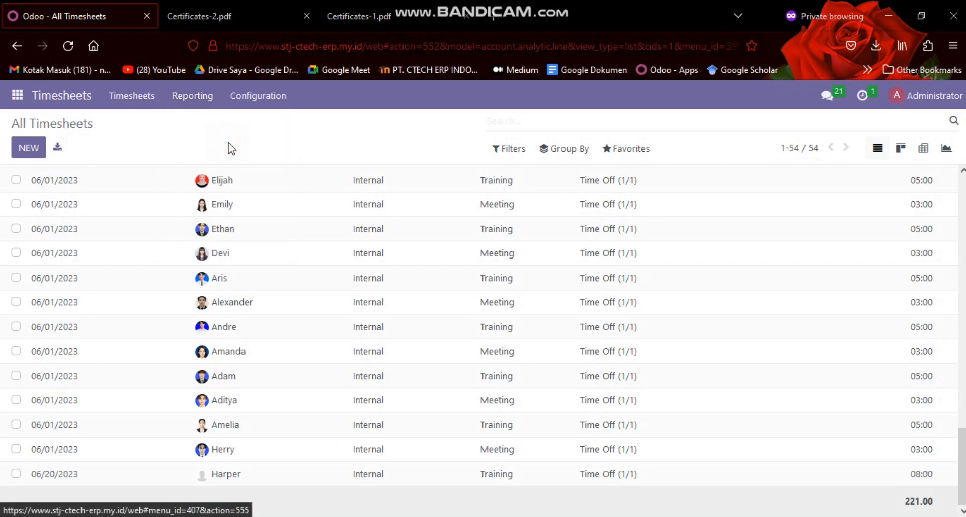
{"action": "scroll", "coordinate": [133, 181], "scroll_direction": "down", "scroll_amount": 2}
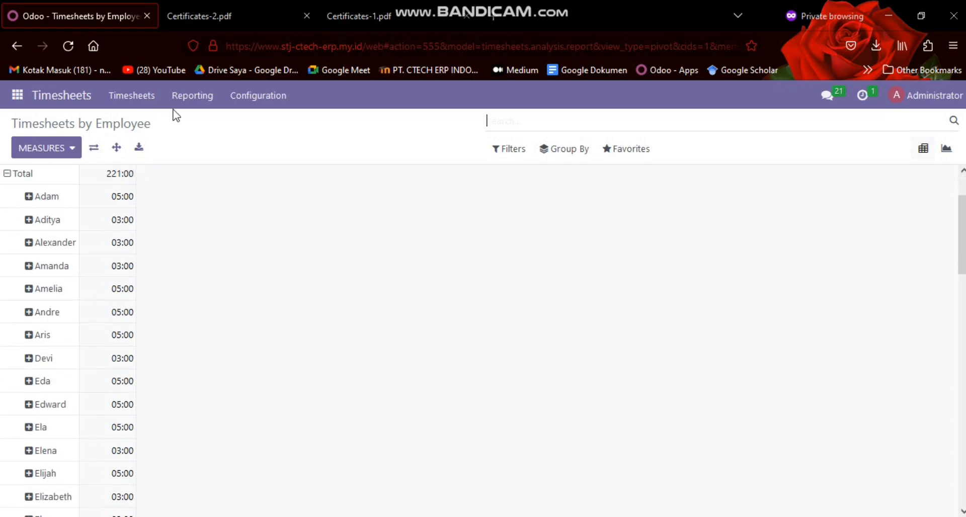
{"action": "left_click", "coordinate": [190, 98]}
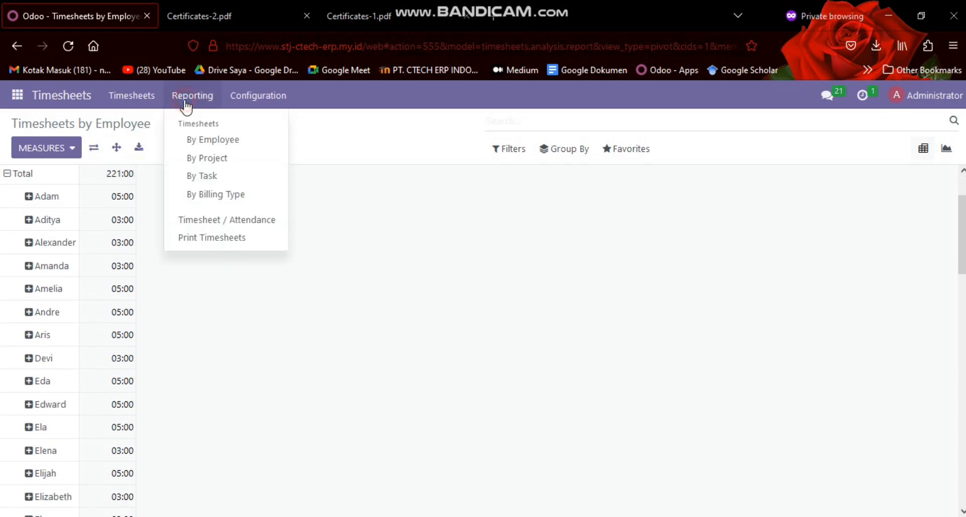
{"action": "left_click", "coordinate": [203, 311]}
{"action": "left_click", "coordinate": [30, 199]}
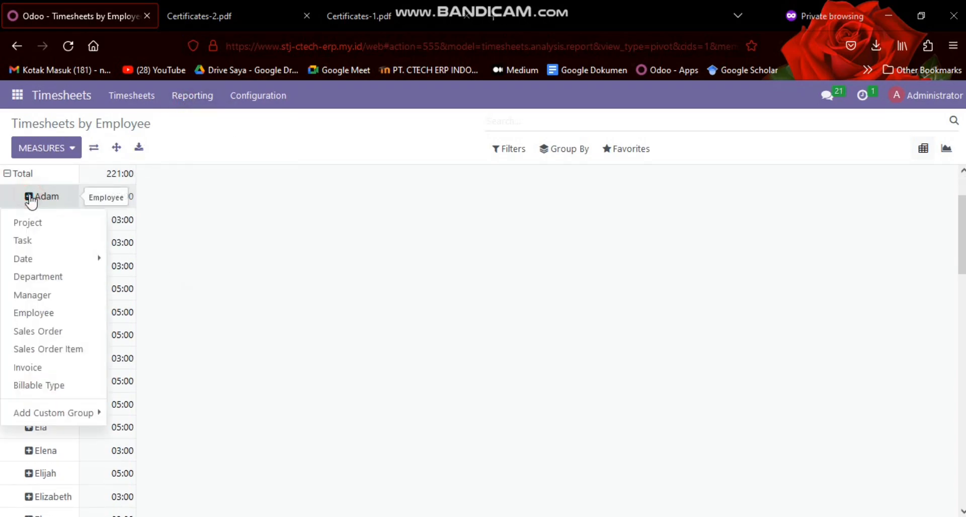
{"action": "left_click", "coordinate": [173, 206]}
{"action": "scroll", "coordinate": [131, 182], "scroll_direction": "up", "scroll_amount": 2}
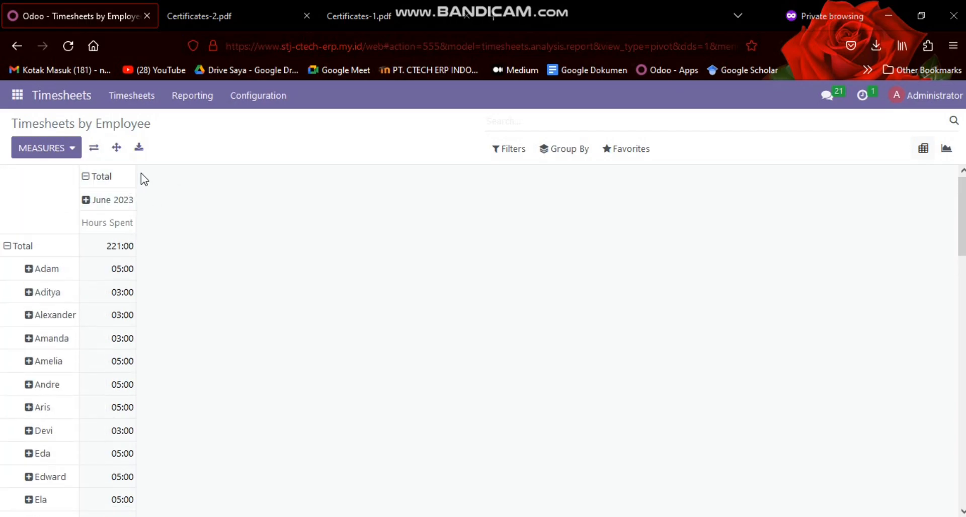
{"action": "scroll", "coordinate": [96, 202], "scroll_direction": "down", "scroll_amount": 8}
{"action": "scroll", "coordinate": [96, 202], "scroll_direction": "down", "scroll_amount": 4}
{"action": "scroll", "coordinate": [115, 177], "scroll_direction": "up", "scroll_amount": 10}
View the Timesheet / Attendance report and examine its available measures
{"action": "left_click", "coordinate": [182, 100]}
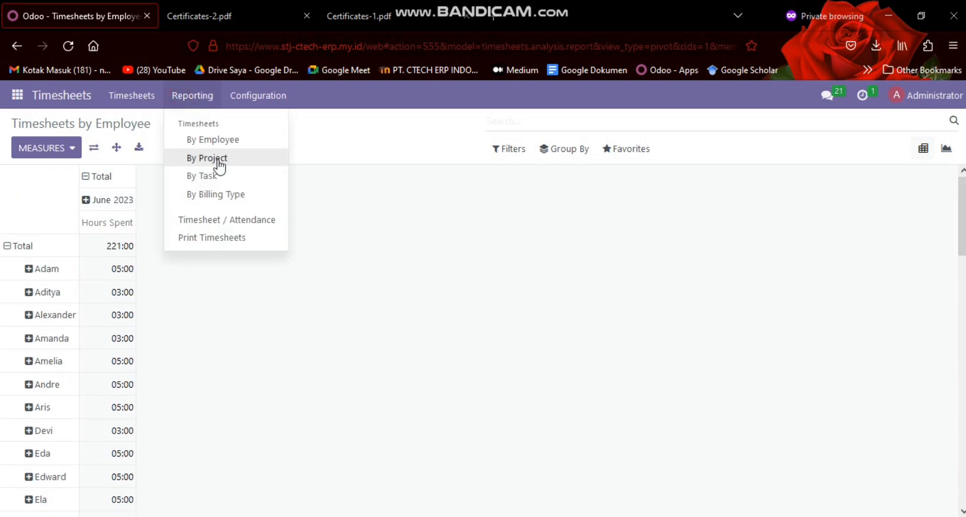
{"action": "left_click", "coordinate": [221, 220]}
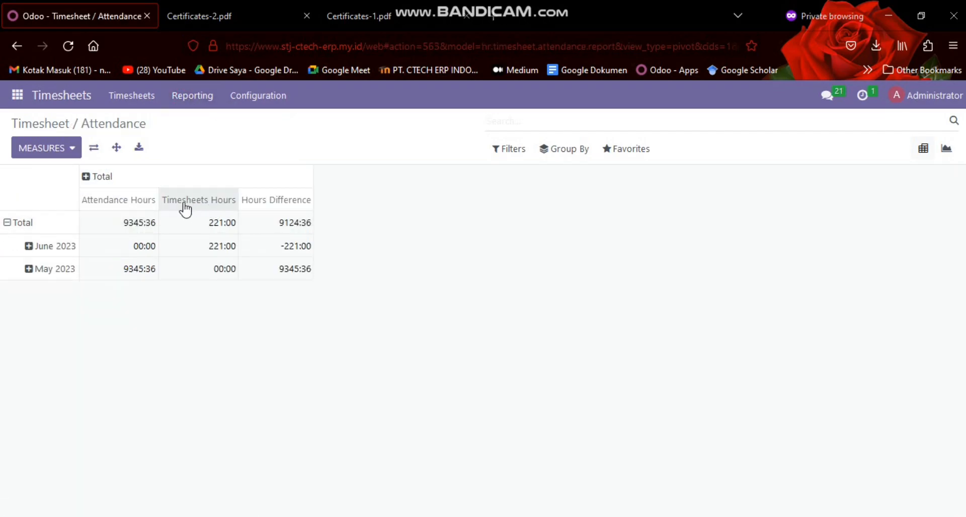
{"action": "left_click", "coordinate": [59, 151]}
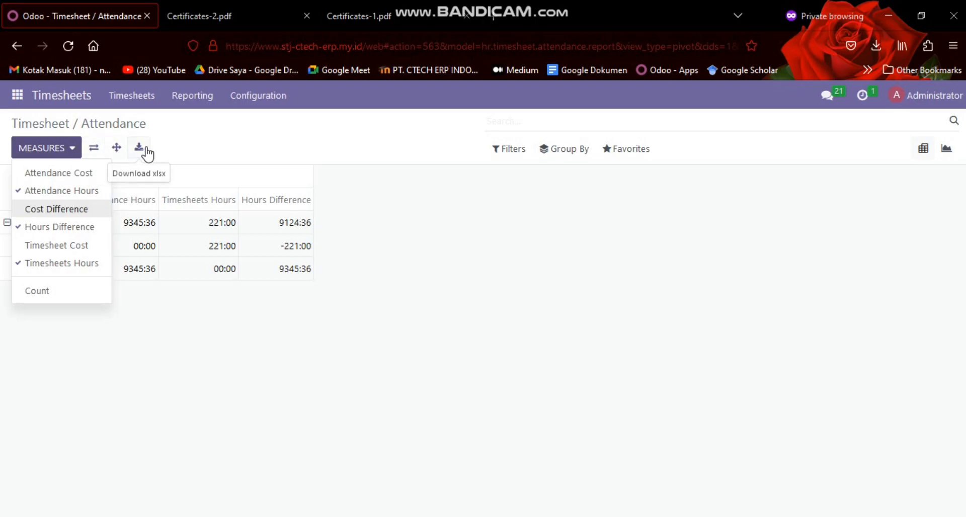
{"action": "left_click", "coordinate": [555, 271]}
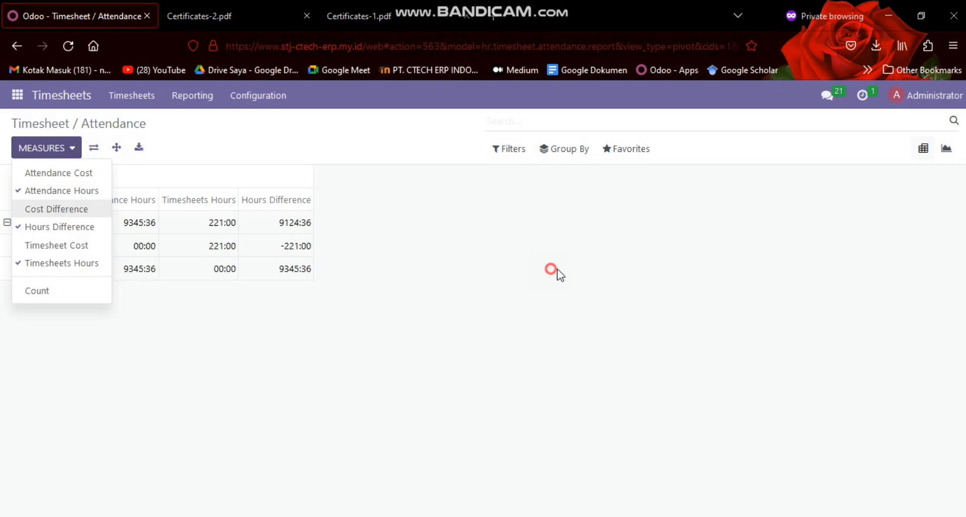
Show the Timesheet / Attendance report as a graph, going through the bar, line and pie chart types
{"action": "left_click", "coordinate": [924, 157]}
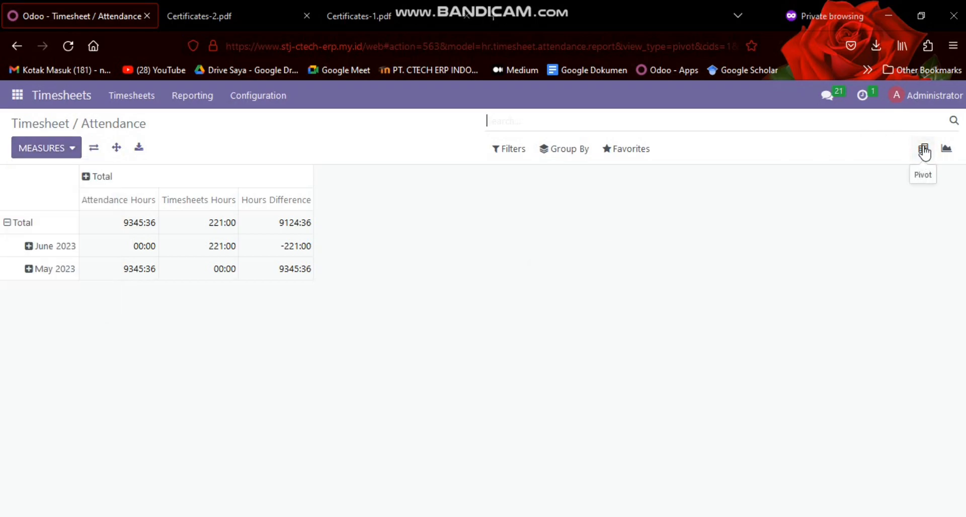
{"action": "left_click", "coordinate": [946, 151]}
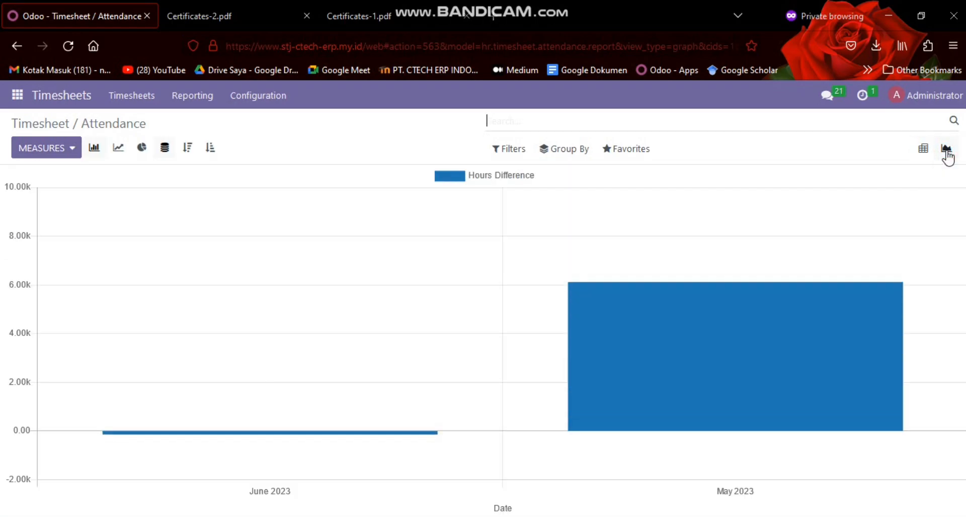
{"action": "left_click", "coordinate": [95, 149]}
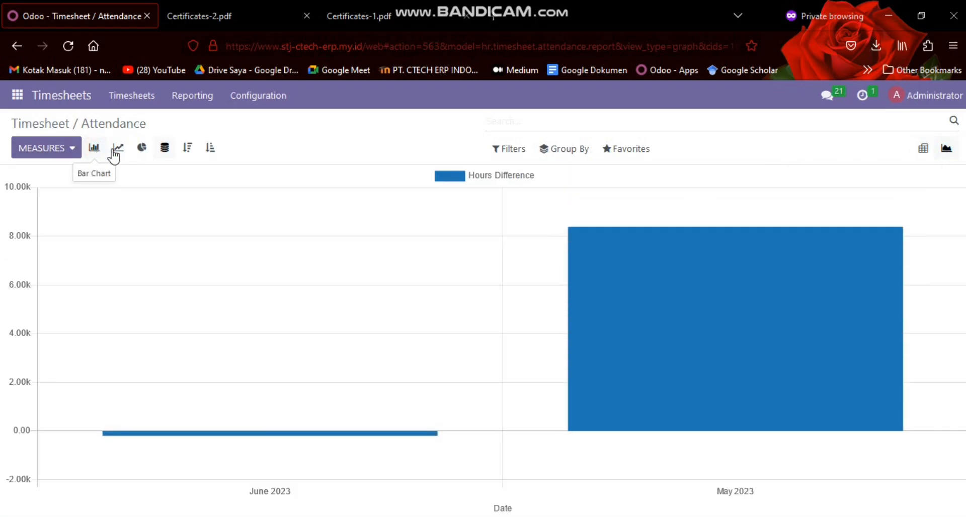
{"action": "left_click", "coordinate": [120, 150]}
{"action": "left_click", "coordinate": [143, 149]}
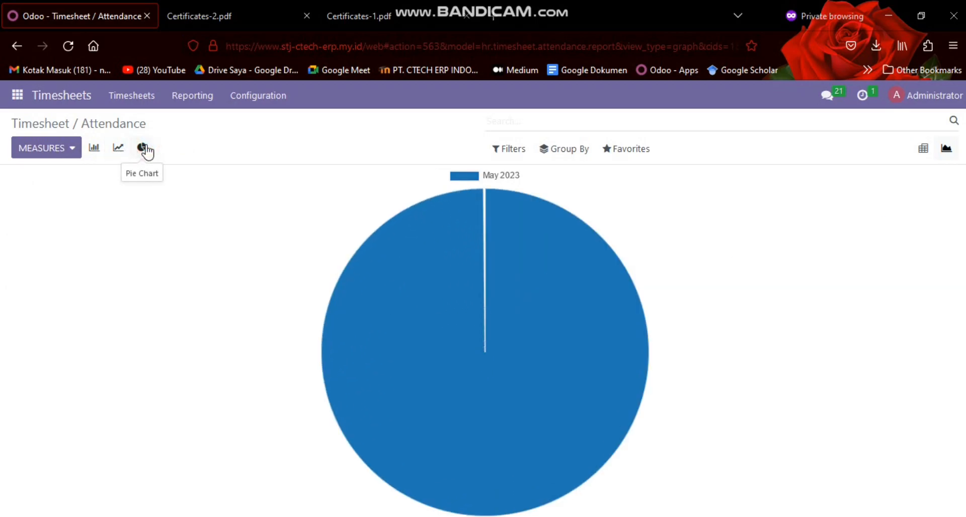
Examine the Print Timesheets form with its employee choices and date range, and discard it
{"action": "left_click", "coordinate": [196, 106]}
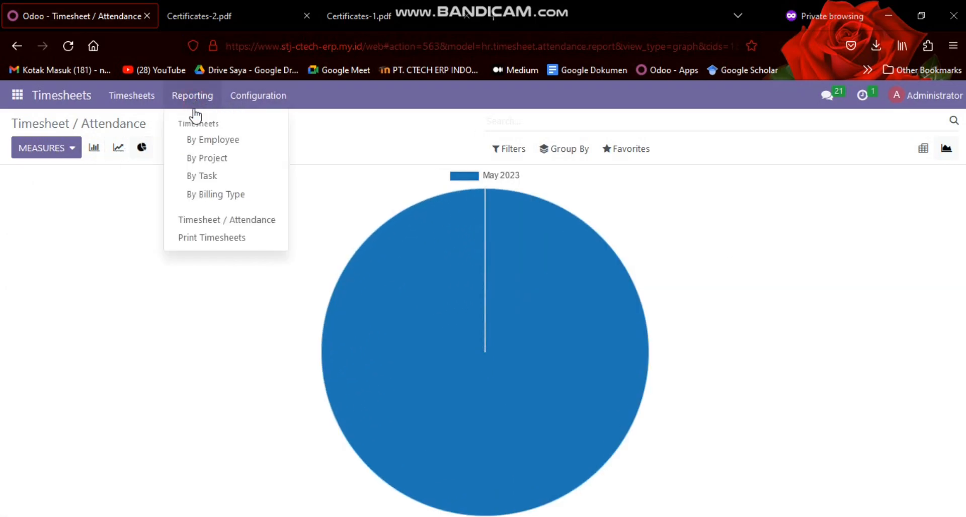
{"action": "left_click", "coordinate": [222, 238]}
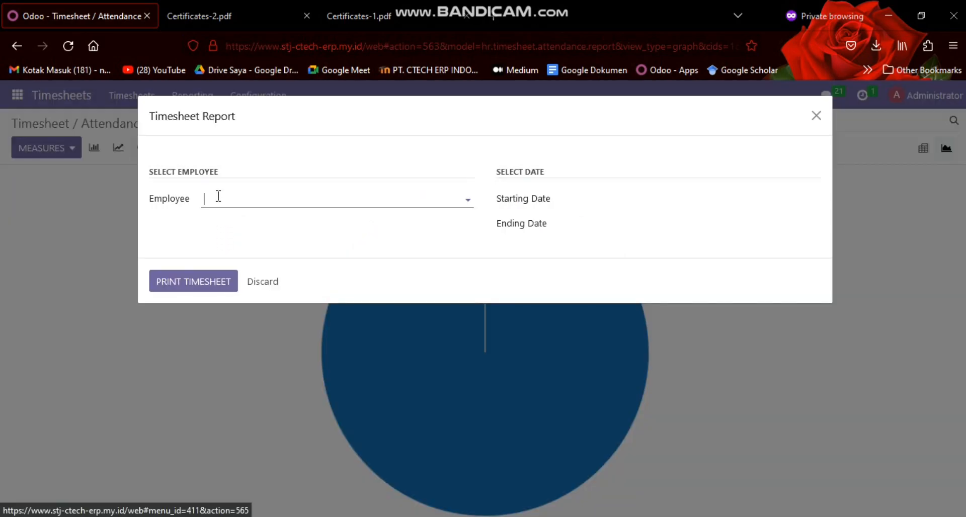
{"action": "left_click", "coordinate": [257, 193]}
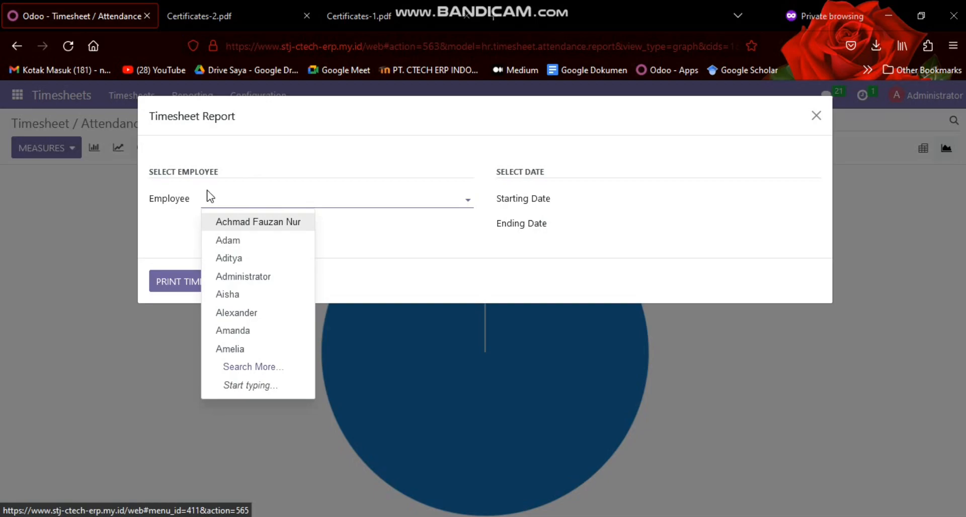
{"action": "left_click", "coordinate": [410, 236]}
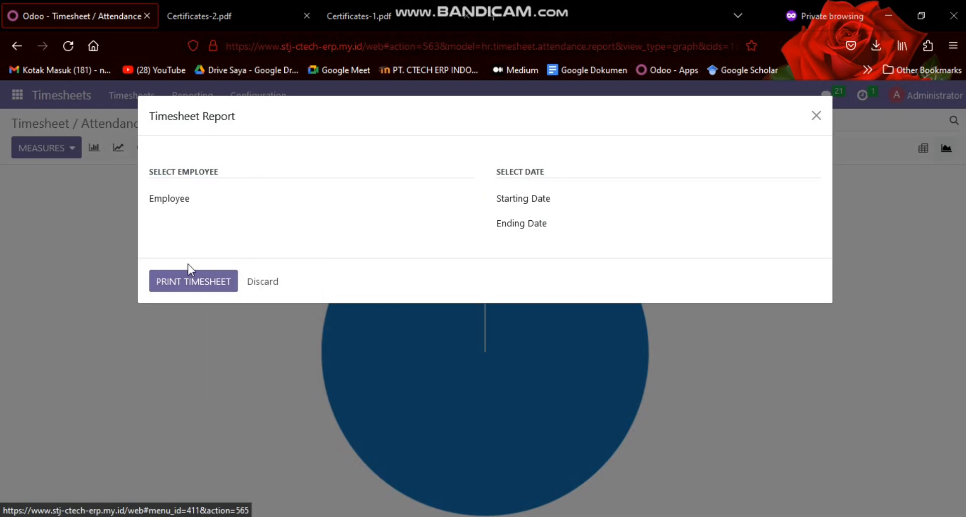
{"action": "left_click", "coordinate": [256, 278]}
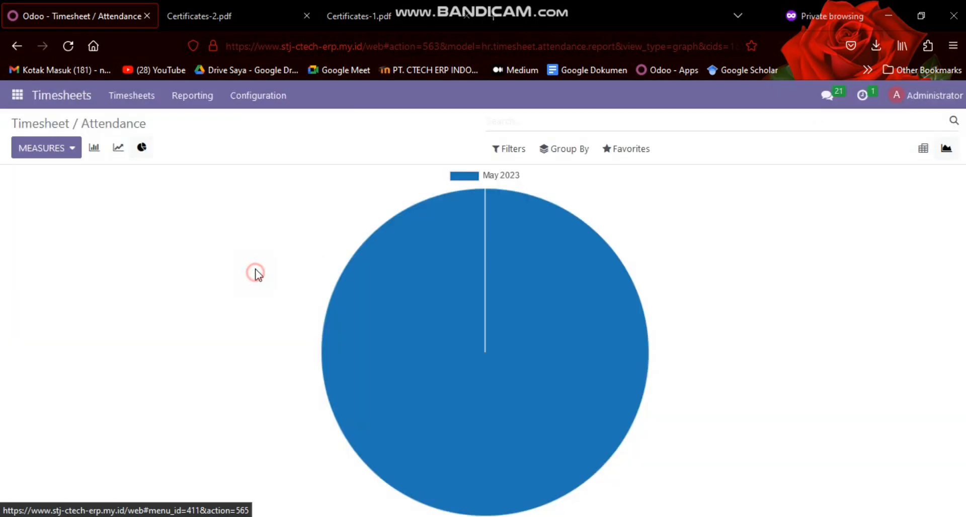
Examine the Timesheets settings for the time encoding unit and the employee and manager reminders
{"action": "left_click", "coordinate": [253, 95]}
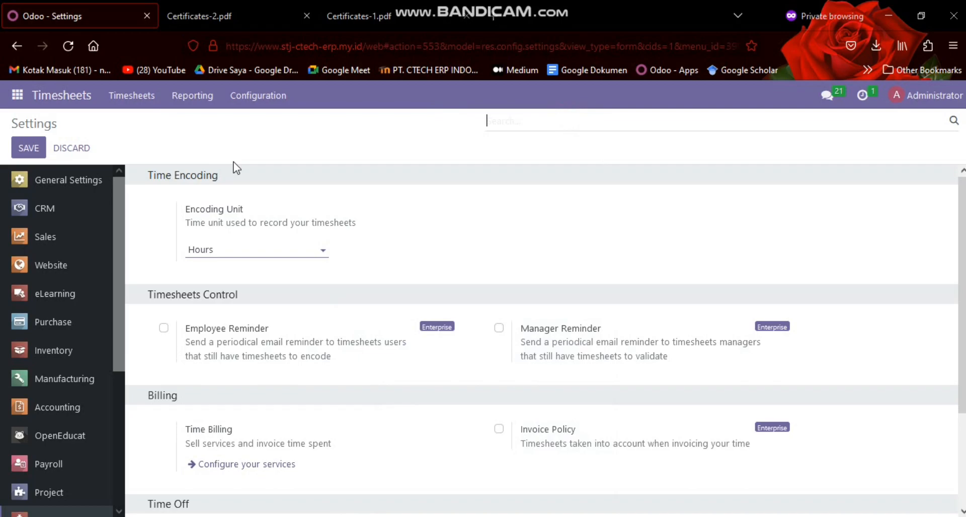
{"action": "left_click", "coordinate": [249, 250]}
{"action": "left_click", "coordinate": [226, 243]}
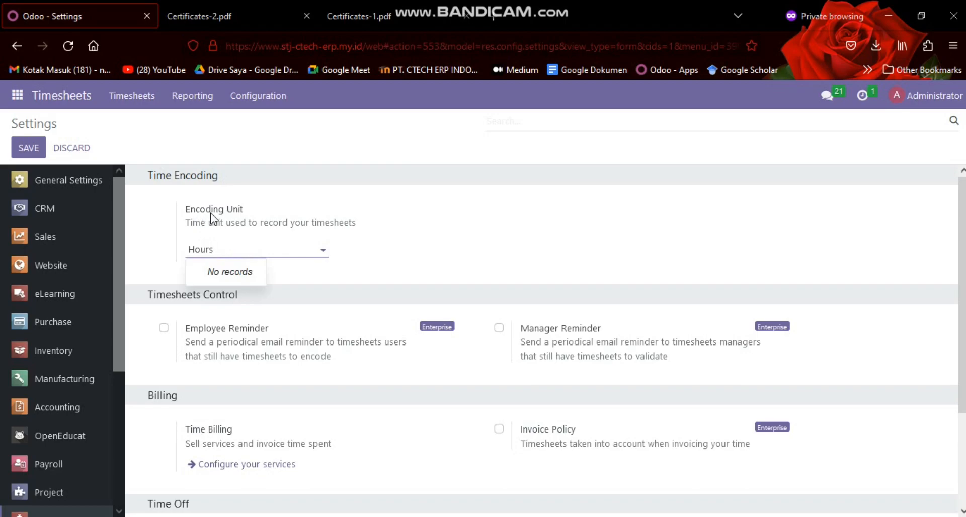
{"action": "left_click", "coordinate": [246, 250]}
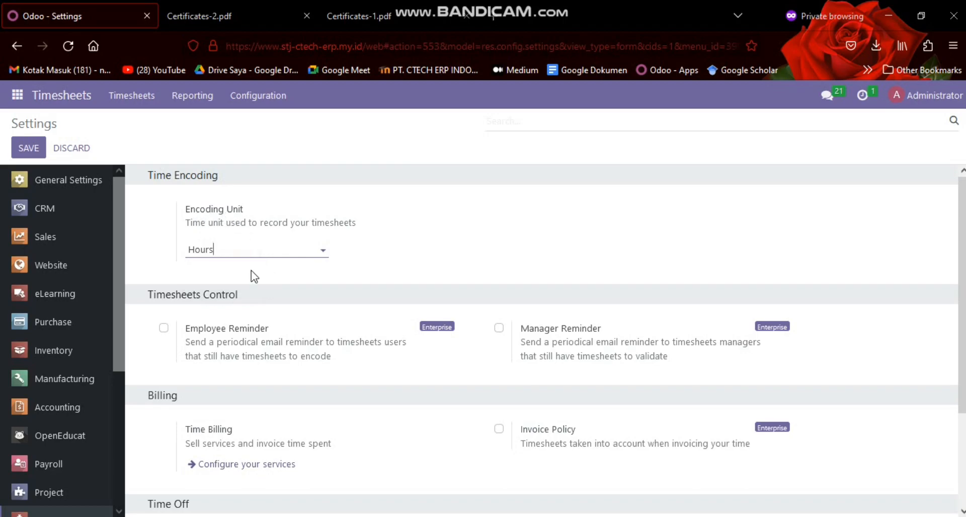
{"action": "scroll", "coordinate": [230, 276], "scroll_direction": "down", "scroll_amount": 2}
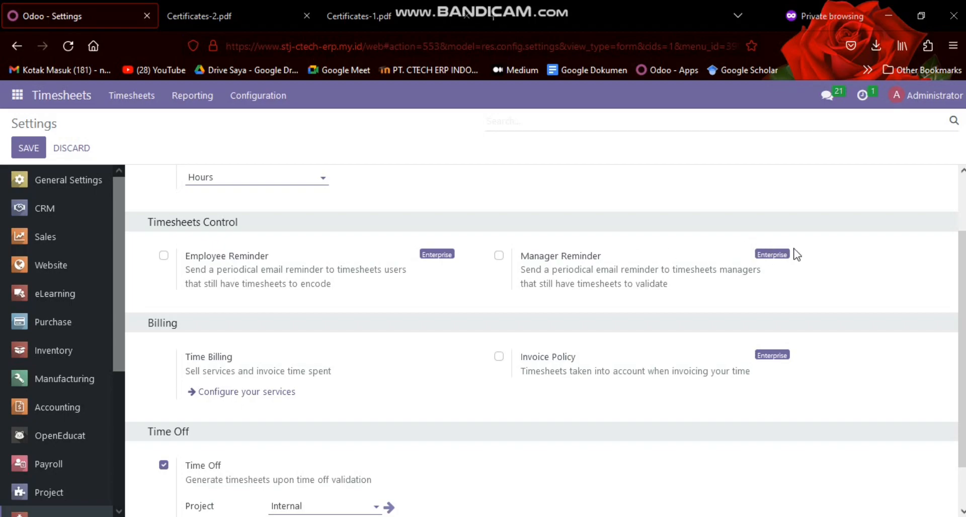
Examine the Time Off settings for generating timesheets, including the choices for project and task
{"action": "scroll", "coordinate": [216, 270], "scroll_direction": "down", "scroll_amount": 1}
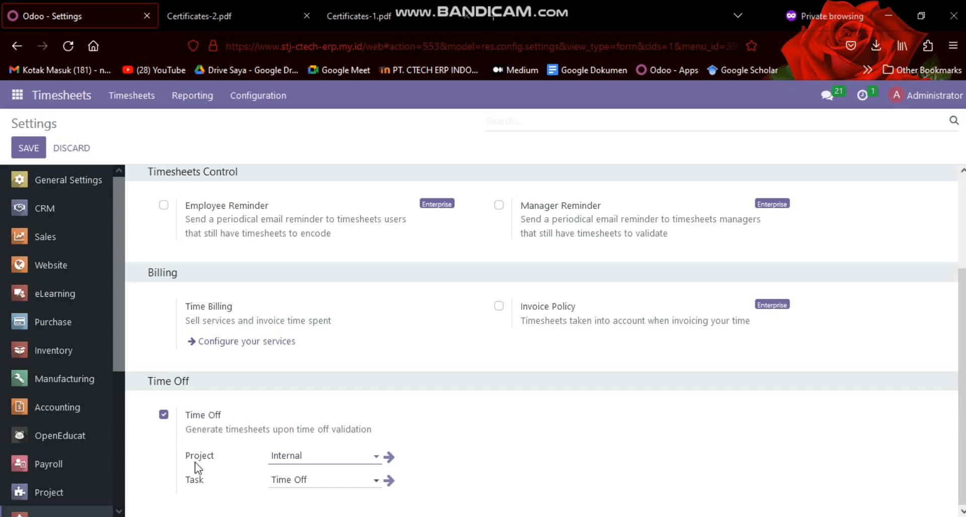
{"action": "left_click", "coordinate": [316, 457]}
{"action": "left_click", "coordinate": [316, 457]}
{"action": "left_click", "coordinate": [321, 478]}
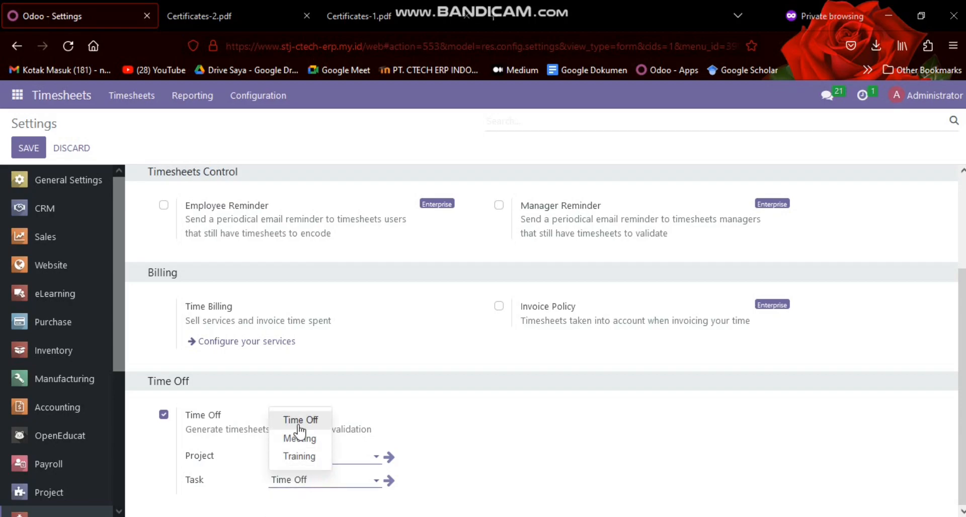
{"action": "left_click", "coordinate": [317, 385]}
{"action": "scroll", "coordinate": [215, 344], "scroll_direction": "up", "scroll_amount": 3}
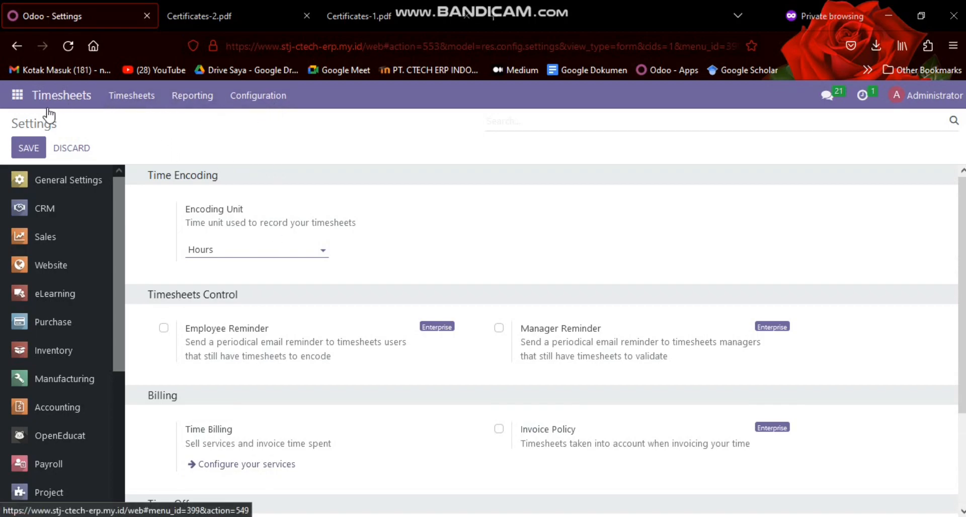
Check the extra modules list in the SKENARIO 1&2 VIDEO PRIBADI document and return to Odoo to open the Payroll app
{"action": "left_click", "coordinate": [528, 516]}
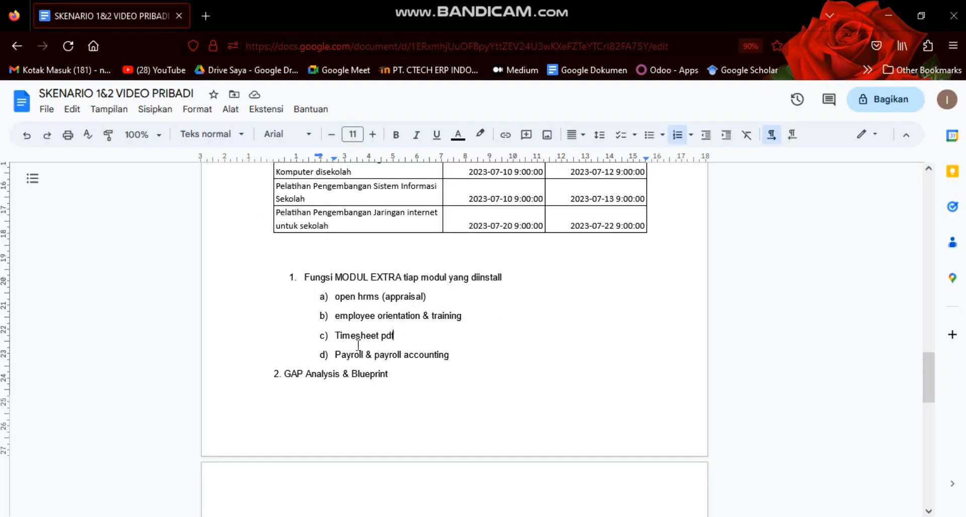
{"action": "key", "text": "alt+Tab"}
{"action": "left_click", "coordinate": [17, 95]}
{"action": "scroll", "coordinate": [46, 260], "scroll_direction": "down", "scroll_amount": 7}
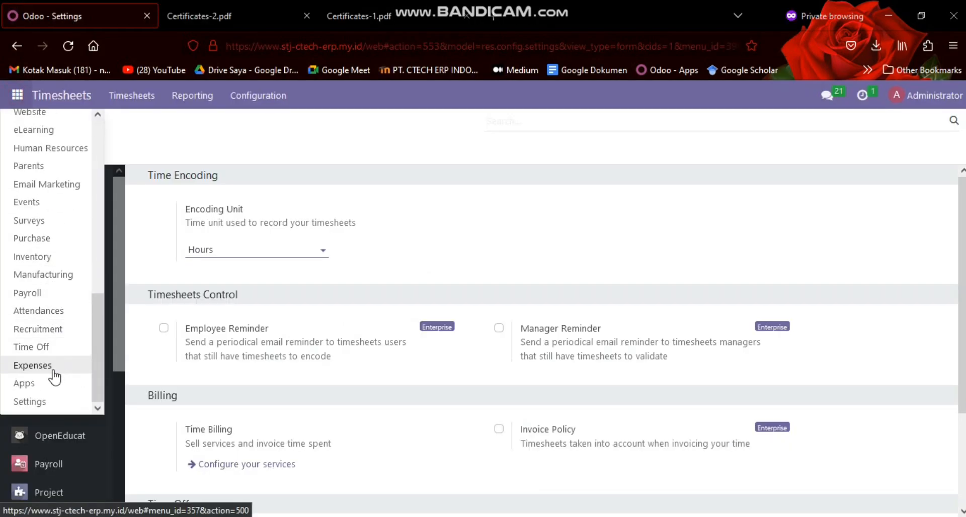
{"action": "left_click", "coordinate": [61, 294]}
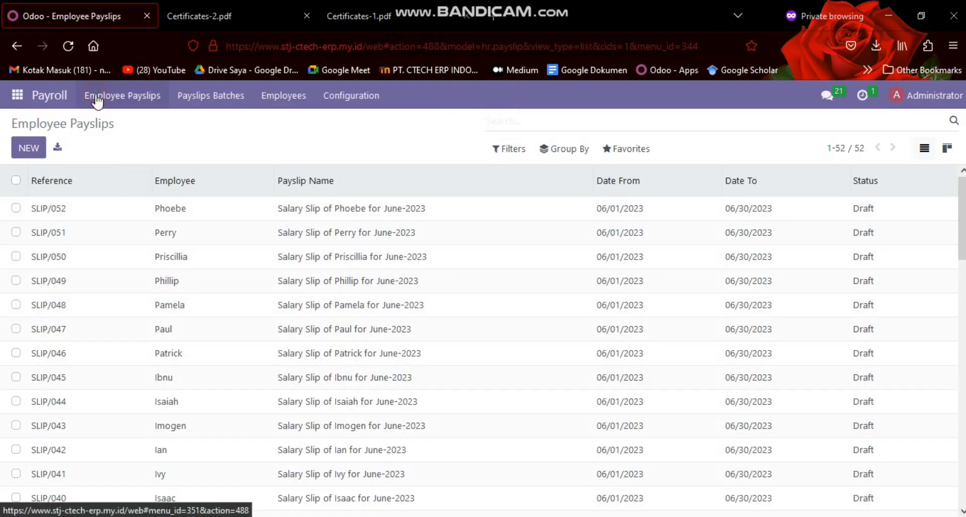
View the payslips batches and the employee contracts grouped by status in Payroll
{"action": "left_click", "coordinate": [201, 101]}
{"action": "left_click", "coordinate": [276, 103]}
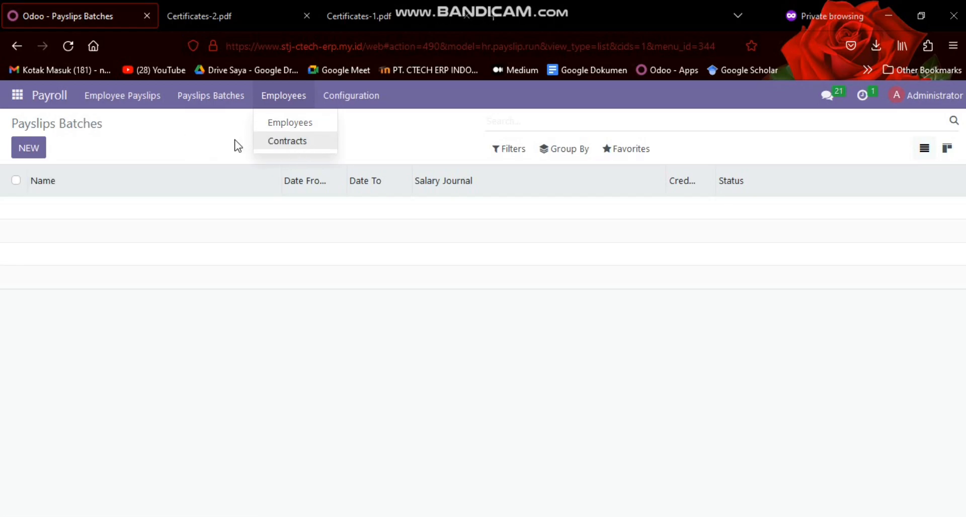
{"action": "left_click", "coordinate": [307, 139]}
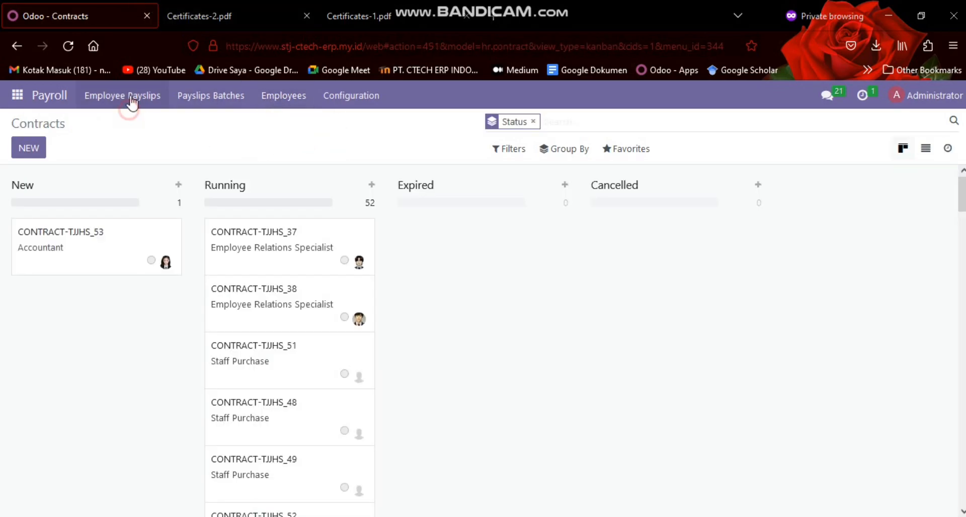
Review the list of employee payslips down to the older slips and return to its beginning
{"action": "left_click", "coordinate": [133, 100]}
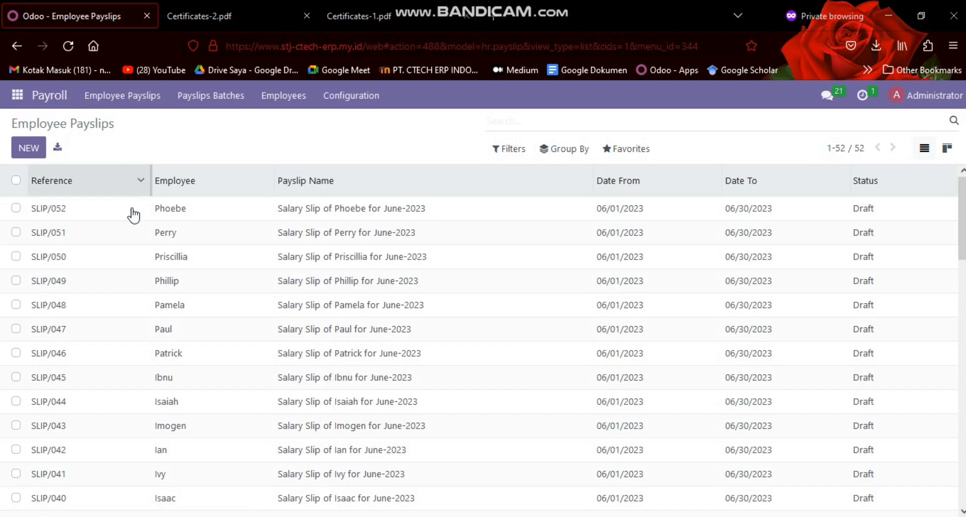
{"action": "scroll", "coordinate": [123, 197], "scroll_direction": "down", "scroll_amount": 5}
{"action": "scroll", "coordinate": [124, 198], "scroll_direction": "down", "scroll_amount": 10}
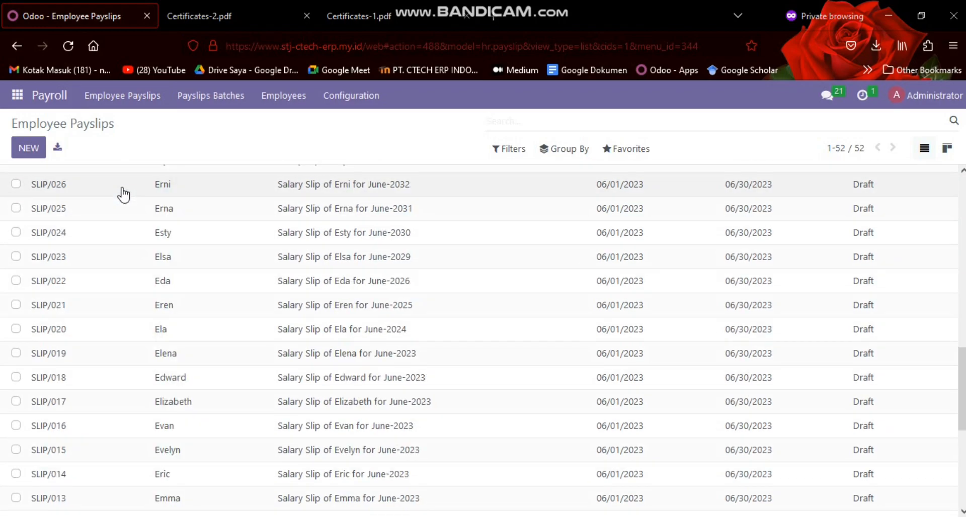
{"action": "scroll", "coordinate": [124, 193], "scroll_direction": "up", "scroll_amount": 10}
{"action": "scroll", "coordinate": [124, 188], "scroll_direction": "up", "scroll_amount": 4}
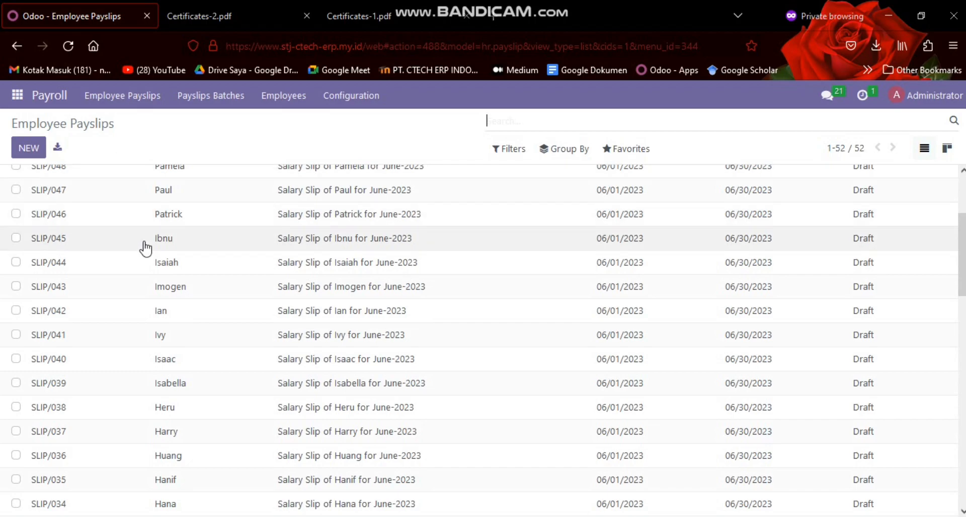
{"action": "scroll", "coordinate": [144, 248], "scroll_direction": "up", "scroll_amount": 3}
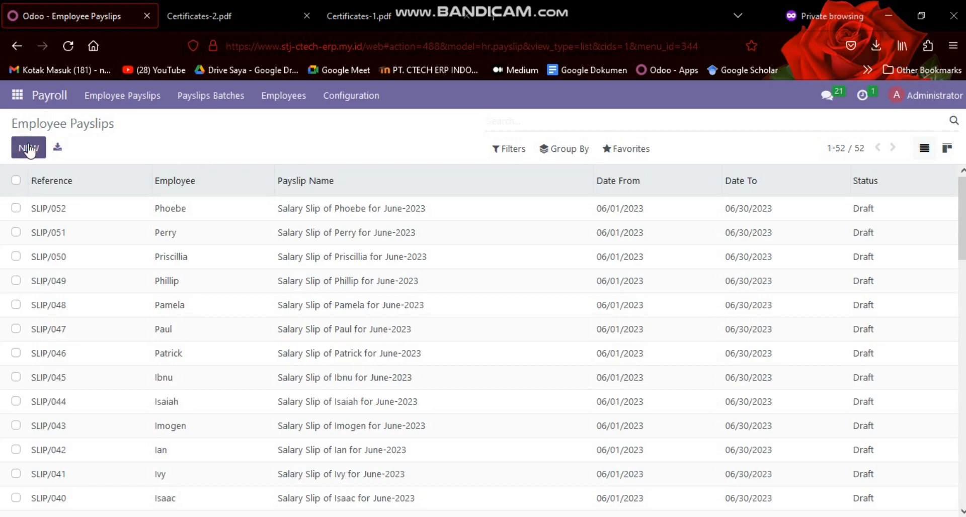
{"action": "left_click", "coordinate": [29, 148]}
{"action": "left_click", "coordinate": [192, 276]}
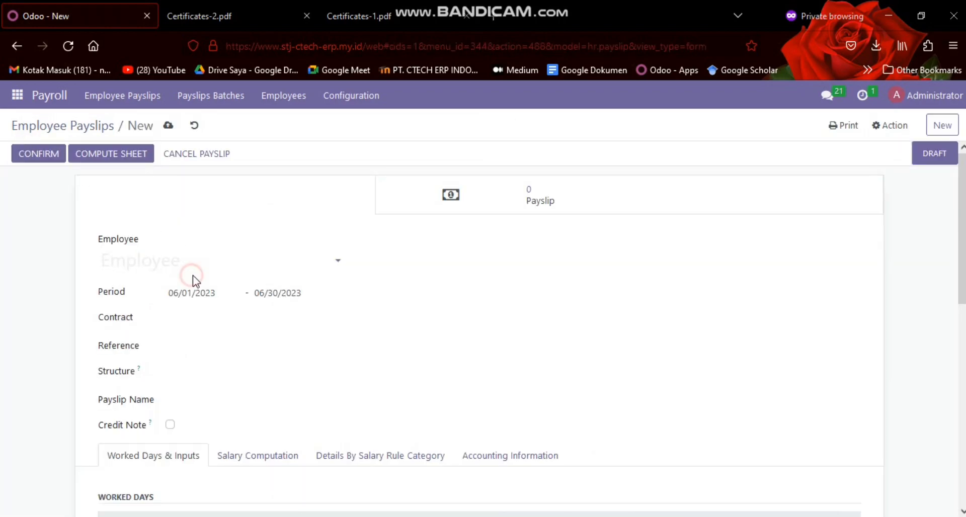
{"action": "type", "text": "har"}
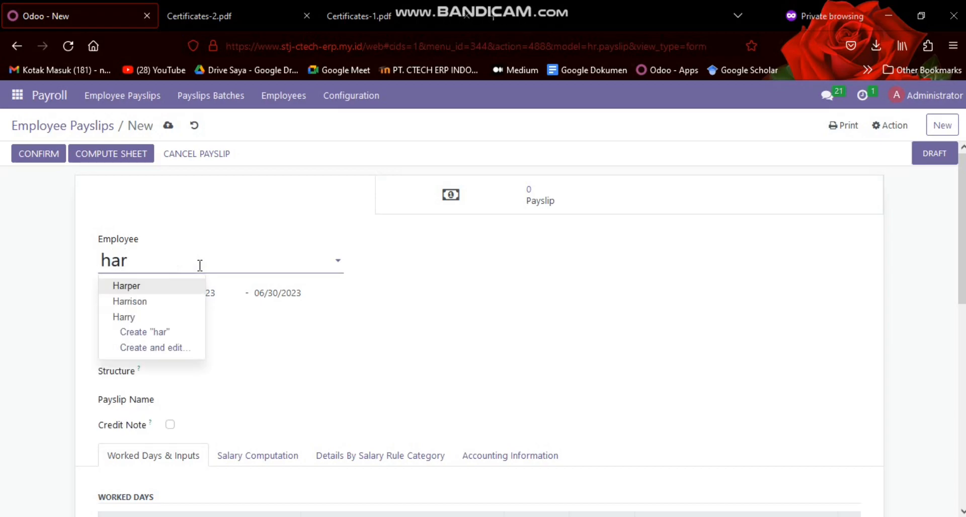
{"action": "type", "text": "per"}
{"action": "key", "text": "Return"}
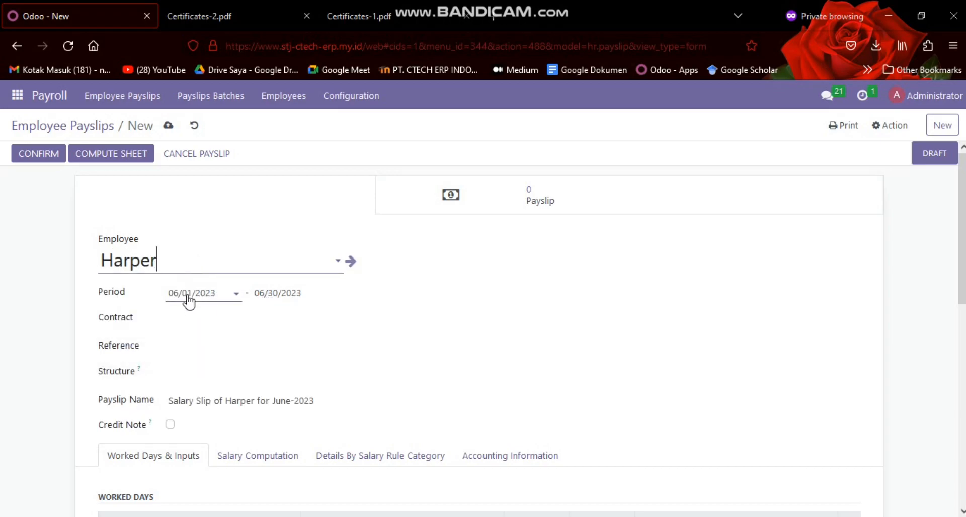
{"action": "left_click", "coordinate": [283, 297]}
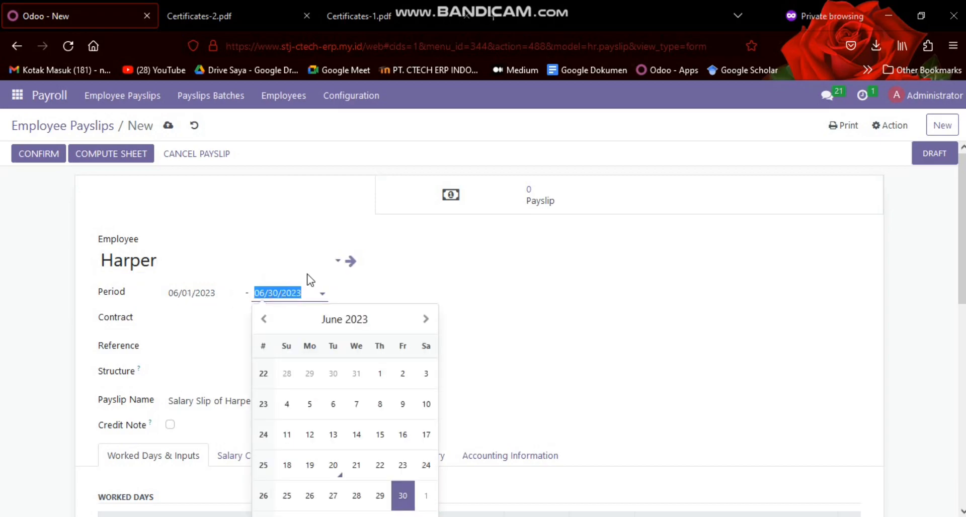
{"action": "left_click", "coordinate": [285, 231]}
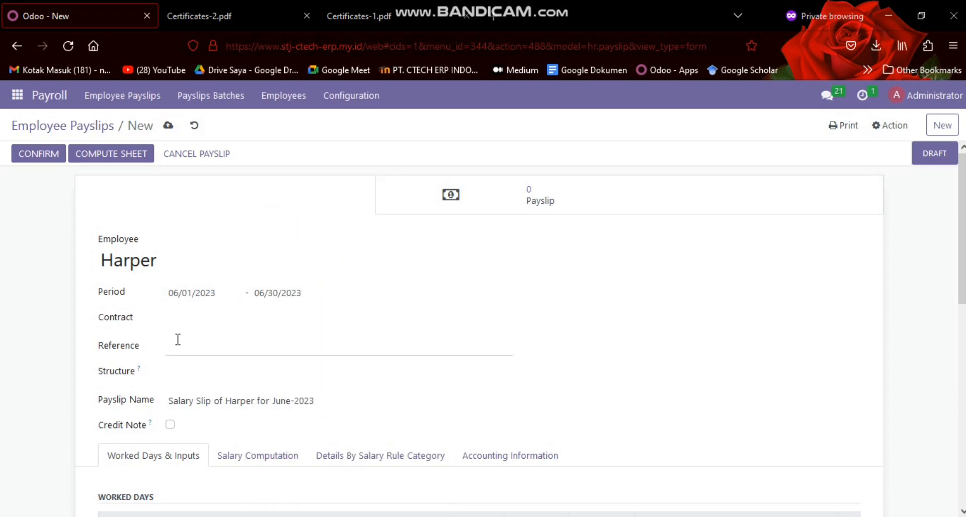
{"action": "left_click", "coordinate": [184, 321]}
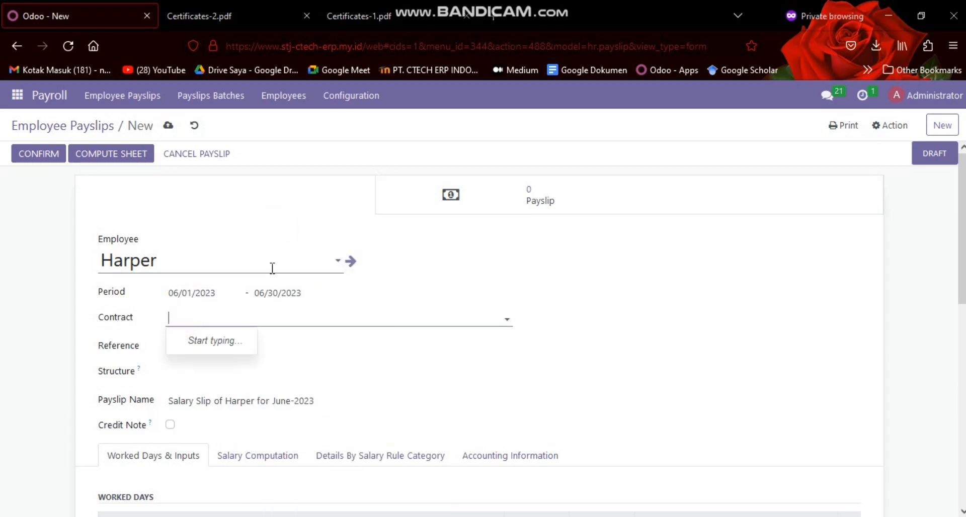
{"action": "left_click", "coordinate": [195, 129]}
{"action": "left_click", "coordinate": [196, 129]}
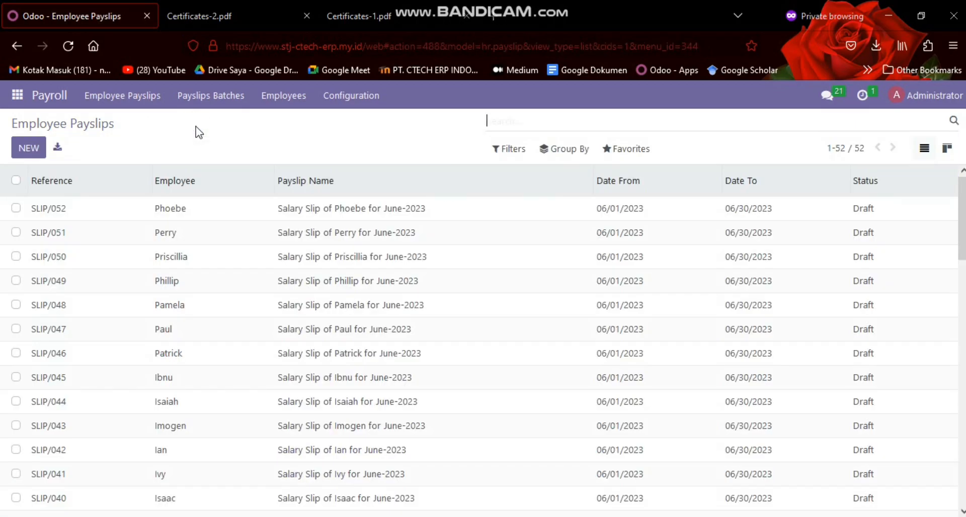
Open the employee contracts overview in Payroll
{"action": "left_click", "coordinate": [281, 101]}
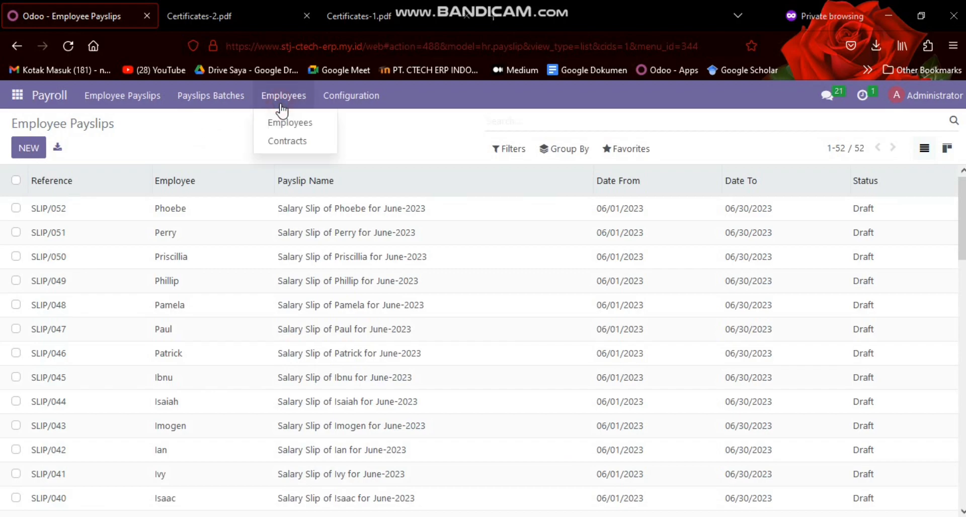
{"action": "left_click", "coordinate": [282, 141]}
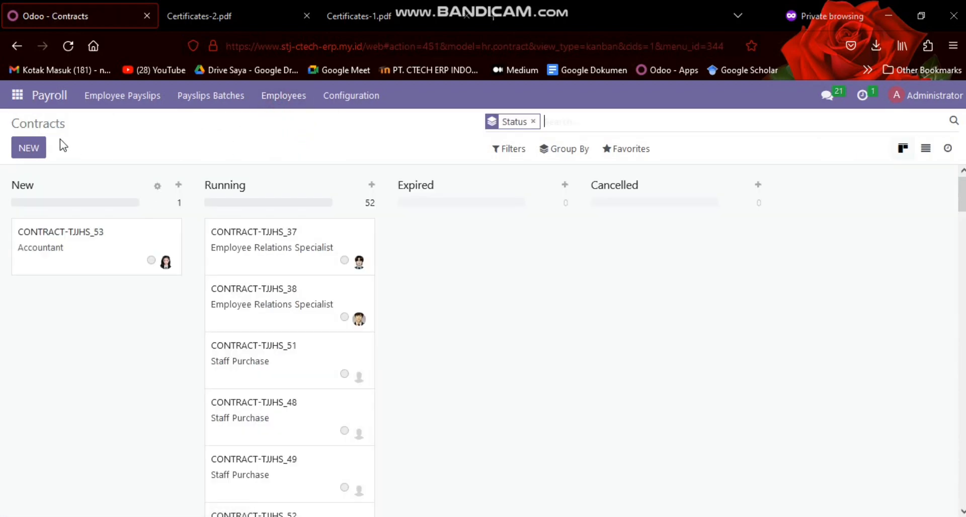
{"action": "left_click", "coordinate": [22, 150]}
{"action": "type", "text": "har"}
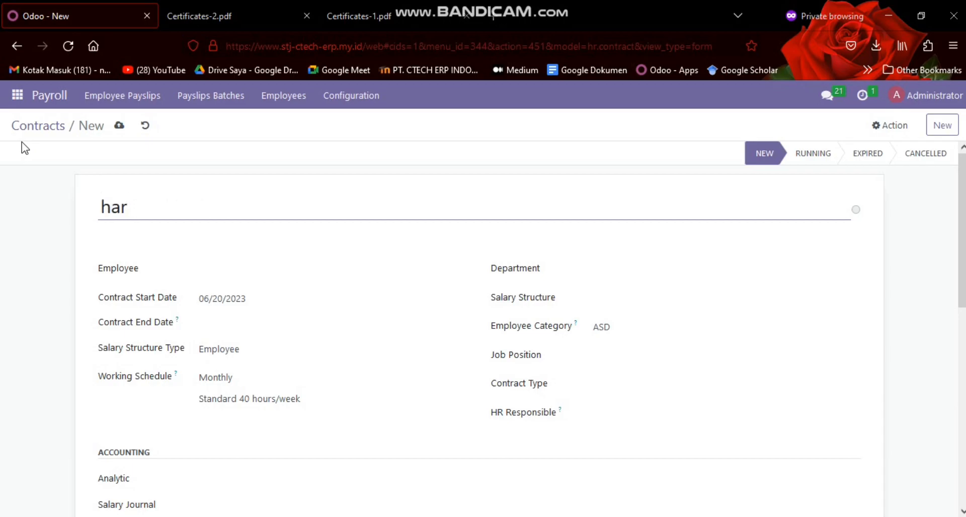
{"action": "key", "text": "BackSpace"}
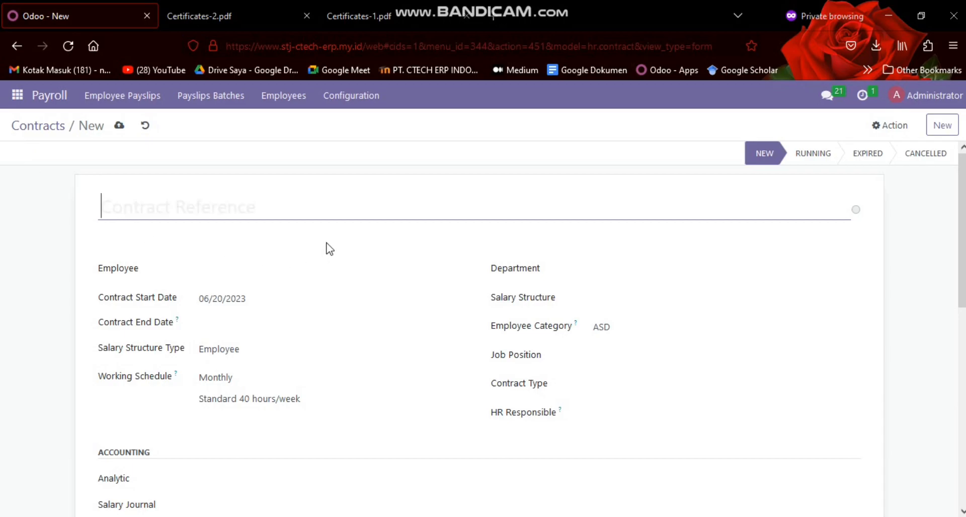
{"action": "scroll", "coordinate": [352, 248], "scroll_direction": "down", "scroll_amount": 7}
{"action": "scroll", "coordinate": [352, 246], "scroll_direction": "up", "scroll_amount": 7}
{"action": "left_click", "coordinate": [145, 132]}
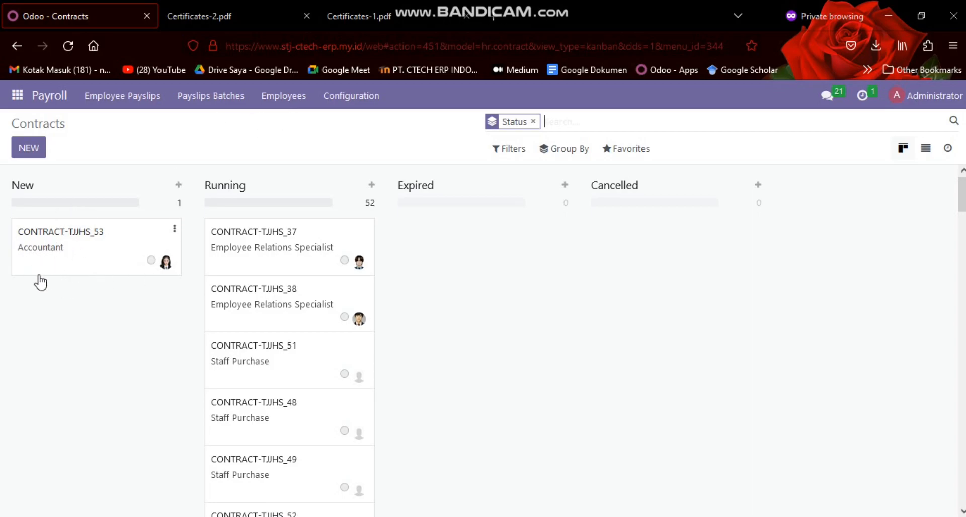
View the Accountant contract that has the New status and return to the contracts overview
{"action": "left_click", "coordinate": [76, 251]}
{"action": "left_click", "coordinate": [34, 137]}
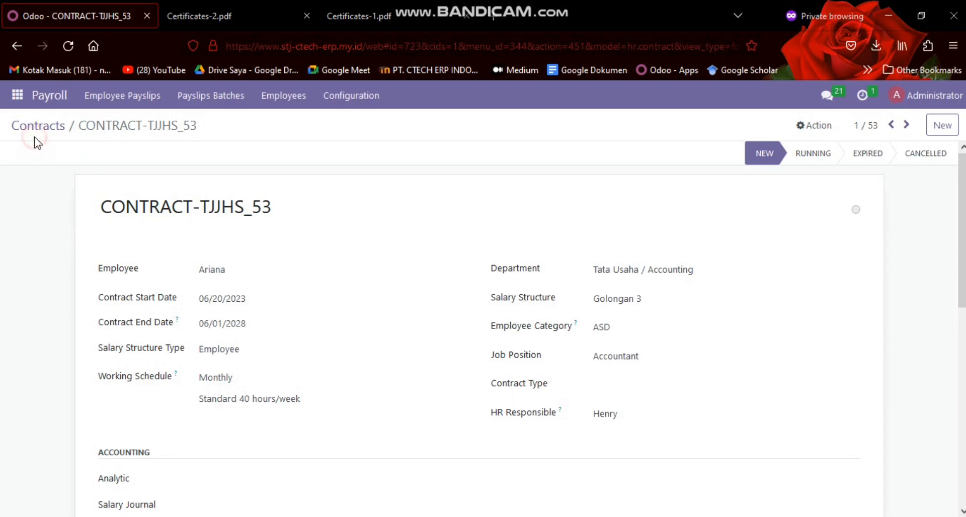
{"action": "left_click", "coordinate": [36, 127]}
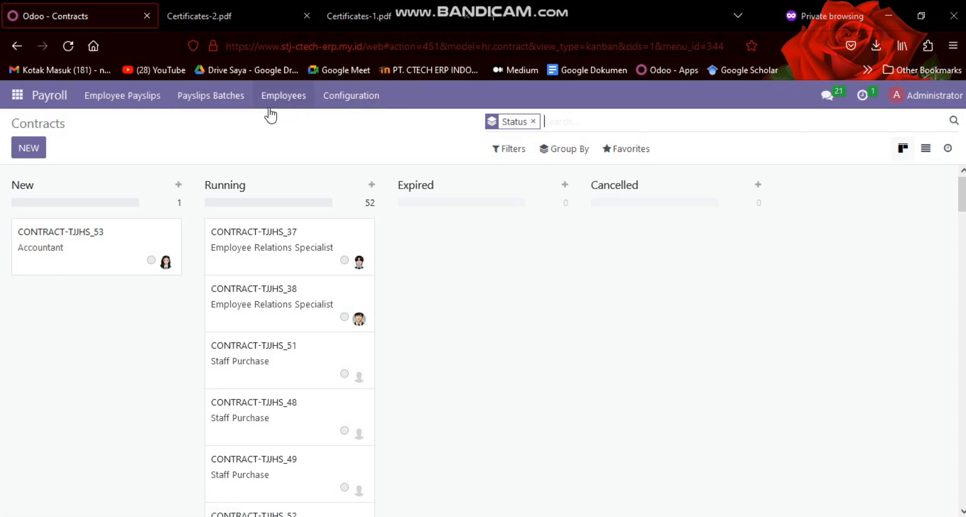
Start a new employee payslip with the contract SAHDSH and the reference SLIPGAJIHAR
{"action": "left_click", "coordinate": [152, 106]}
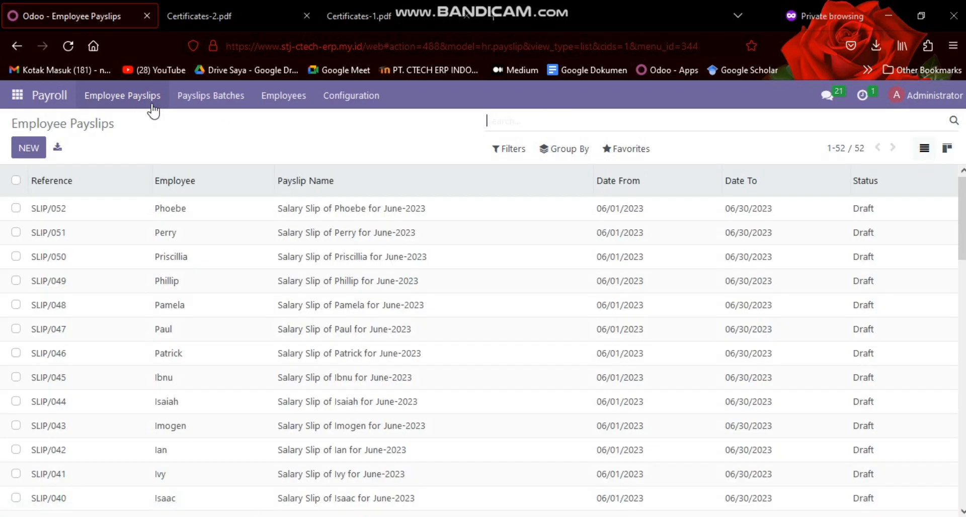
{"action": "left_click", "coordinate": [12, 147]}
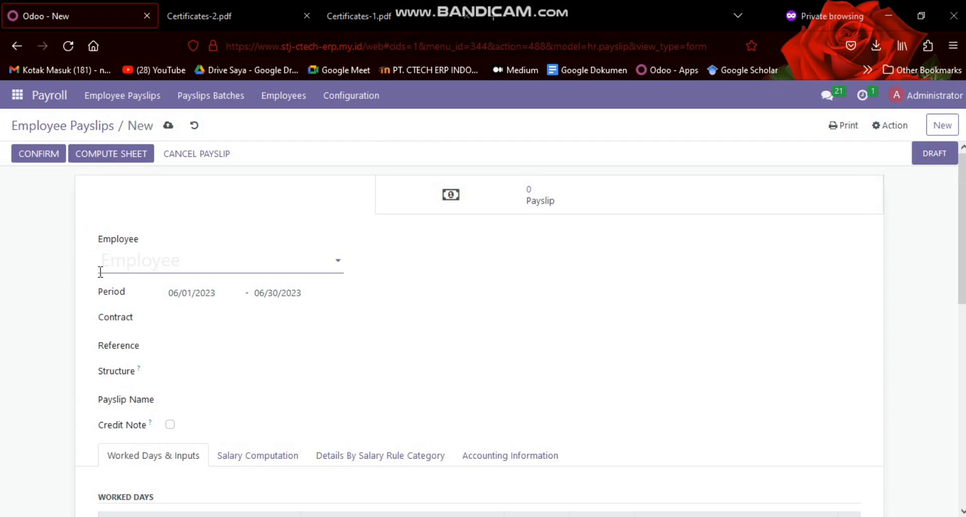
{"action": "left_click", "coordinate": [186, 322]}
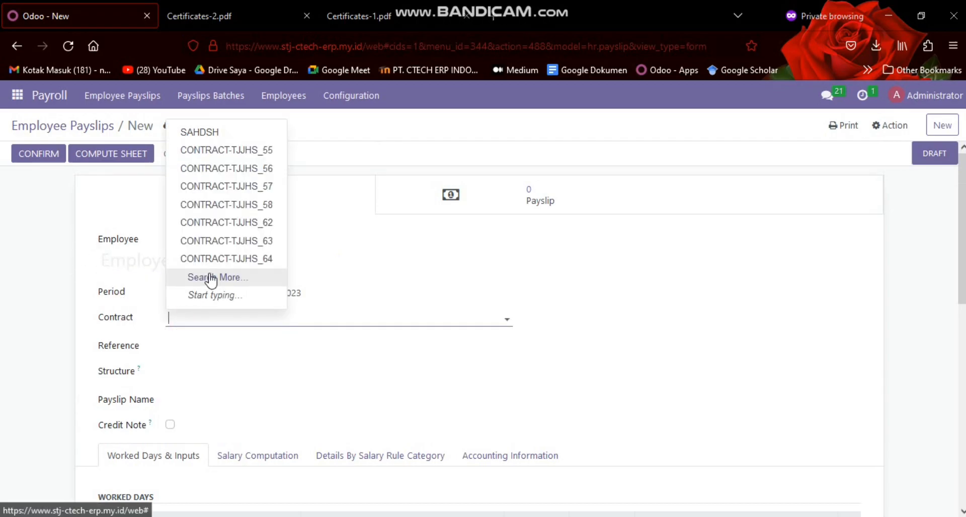
{"action": "left_click", "coordinate": [216, 138]}
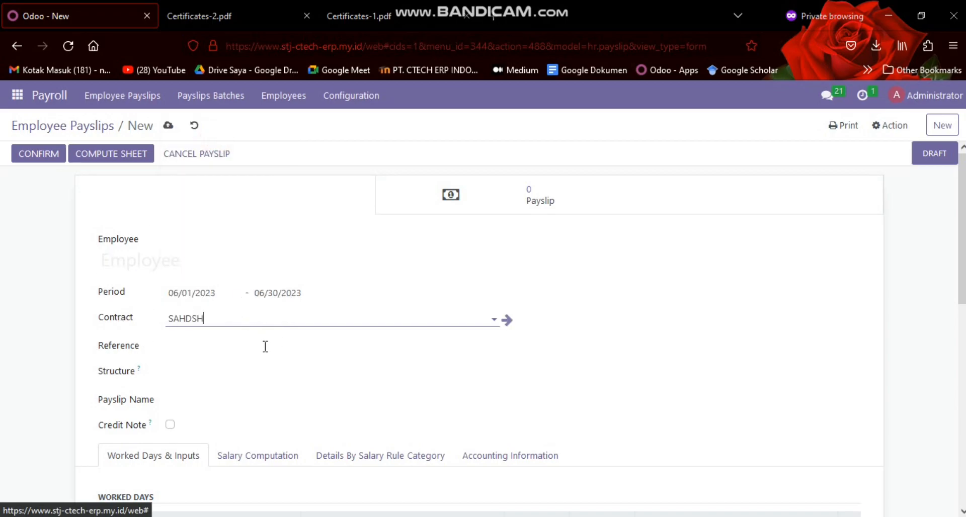
{"action": "scroll", "coordinate": [194, 325], "scroll_direction": "down", "scroll_amount": 2}
{"action": "left_click", "coordinate": [171, 275]}
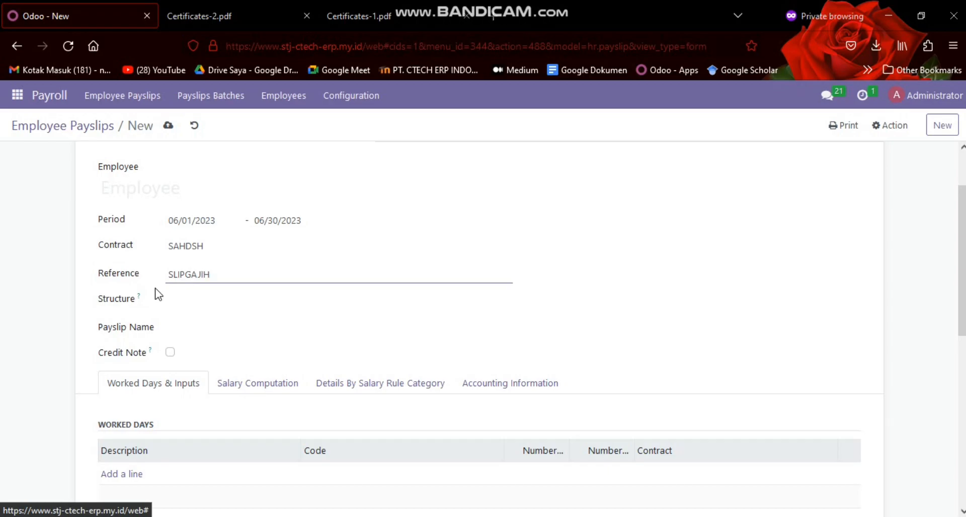
Check the salary structure choices offered for the new payslip and close them without picking one
{"action": "left_click", "coordinate": [200, 301]}
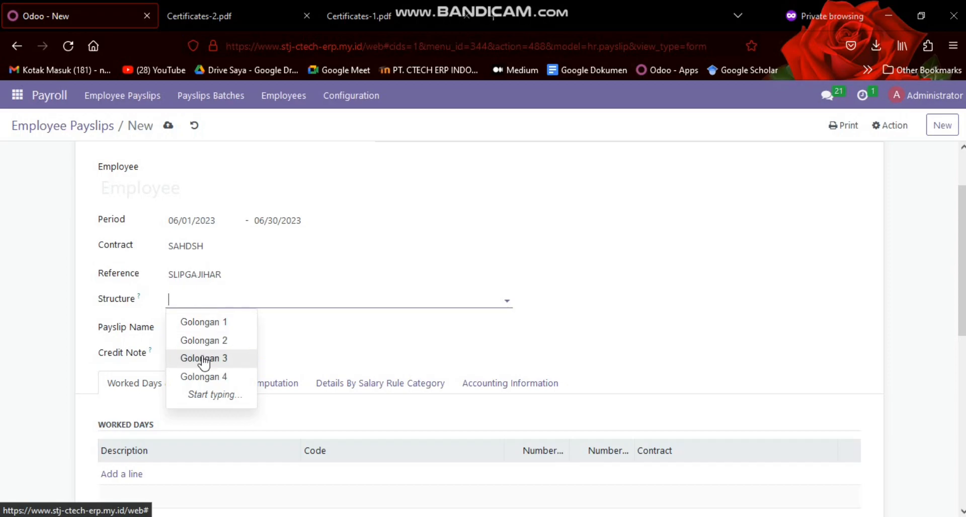
{"action": "scroll", "coordinate": [256, 301], "scroll_direction": "up", "scroll_amount": 2}
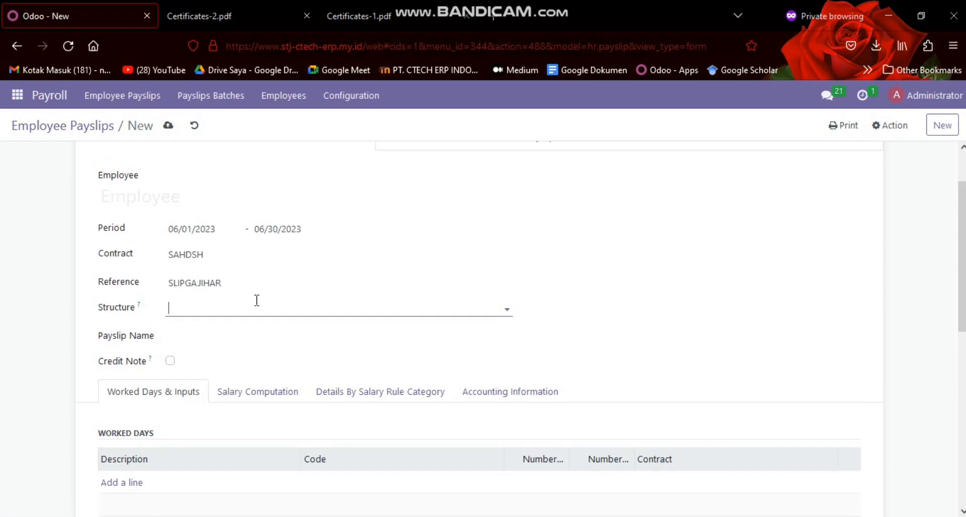
{"action": "scroll", "coordinate": [255, 304], "scroll_direction": "down", "scroll_amount": 2}
{"action": "left_click", "coordinate": [254, 300]}
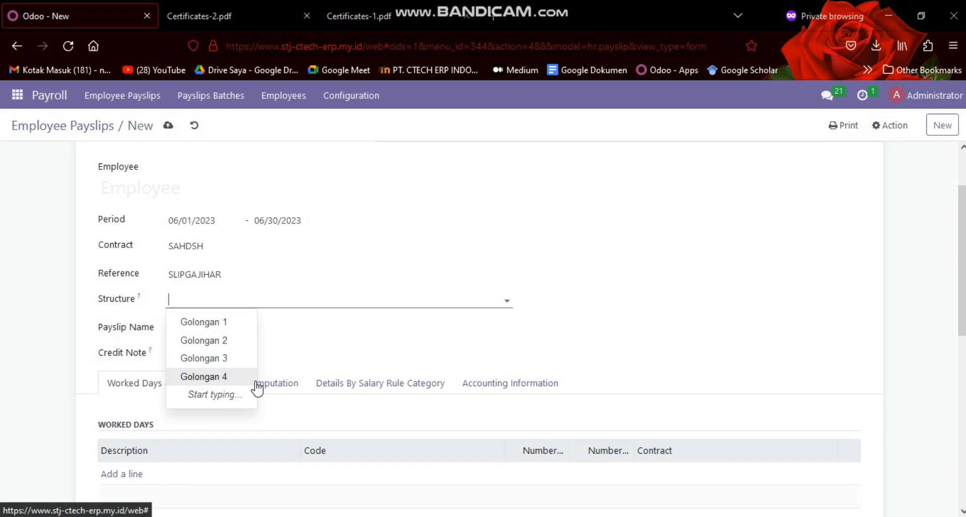
{"action": "left_click", "coordinate": [643, 309]}
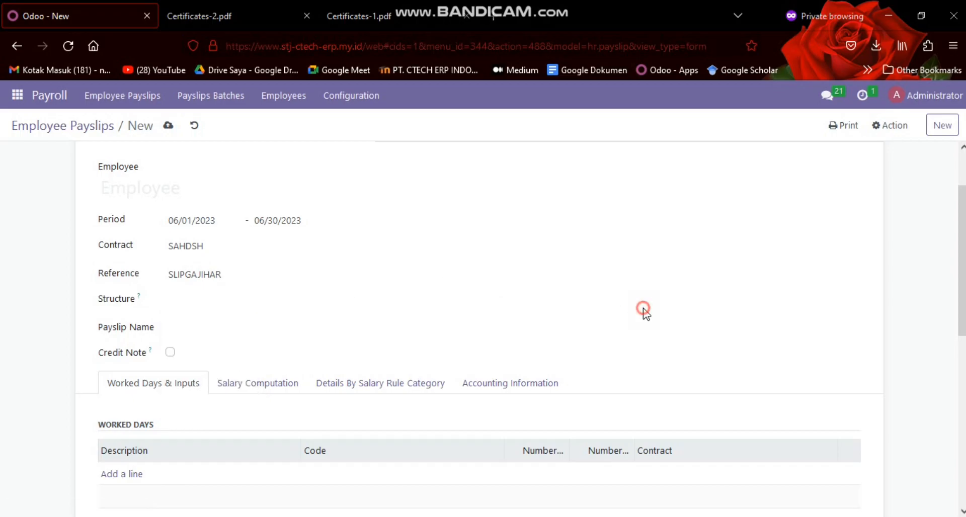
Look over the payslip's name, credit note, worked days and other inputs sections, and open its salary computation
{"action": "left_click", "coordinate": [235, 326]}
{"action": "scroll", "coordinate": [258, 302], "scroll_direction": "down", "scroll_amount": 3}
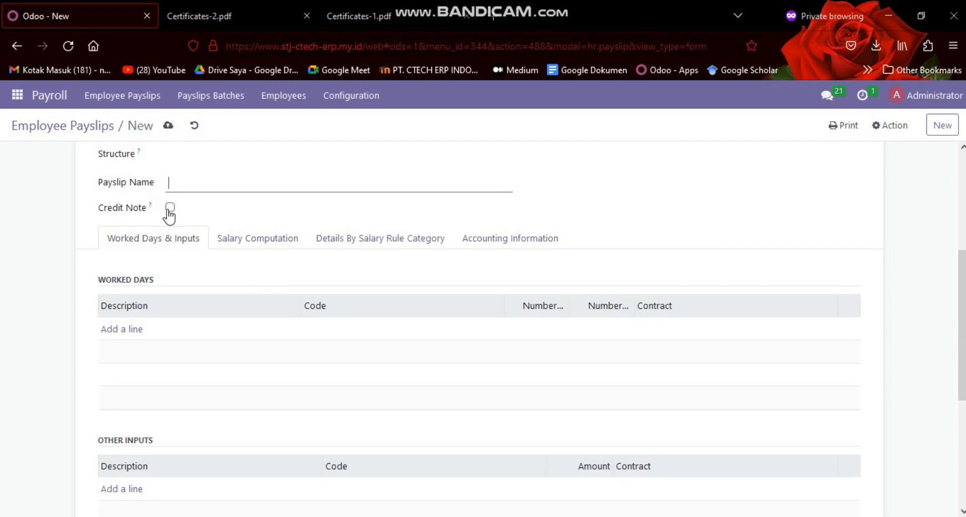
{"action": "scroll", "coordinate": [151, 201], "scroll_direction": "down", "scroll_amount": 2}
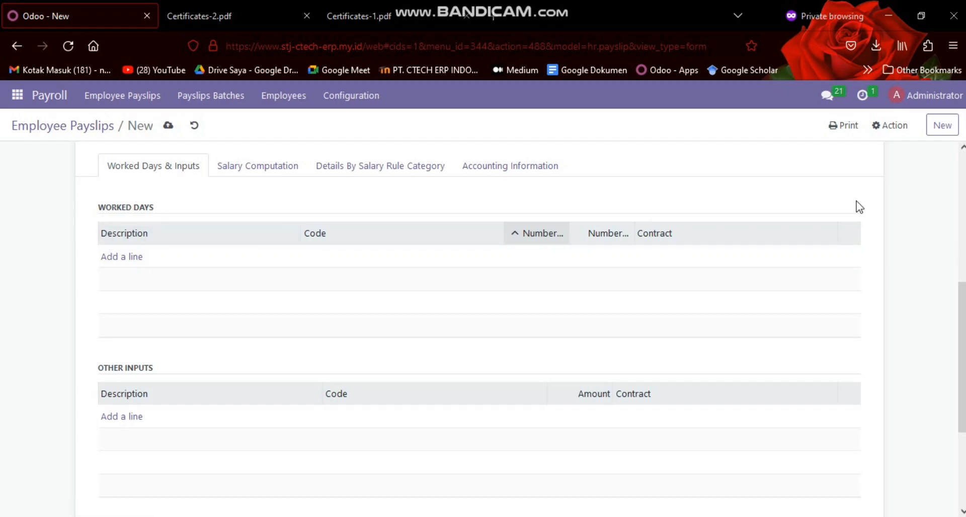
{"action": "left_click", "coordinate": [240, 170]}
Set the payslip's structure to Golongan 2 and select the employee it is for
{"action": "scroll", "coordinate": [213, 245], "scroll_direction": "up", "scroll_amount": 5}
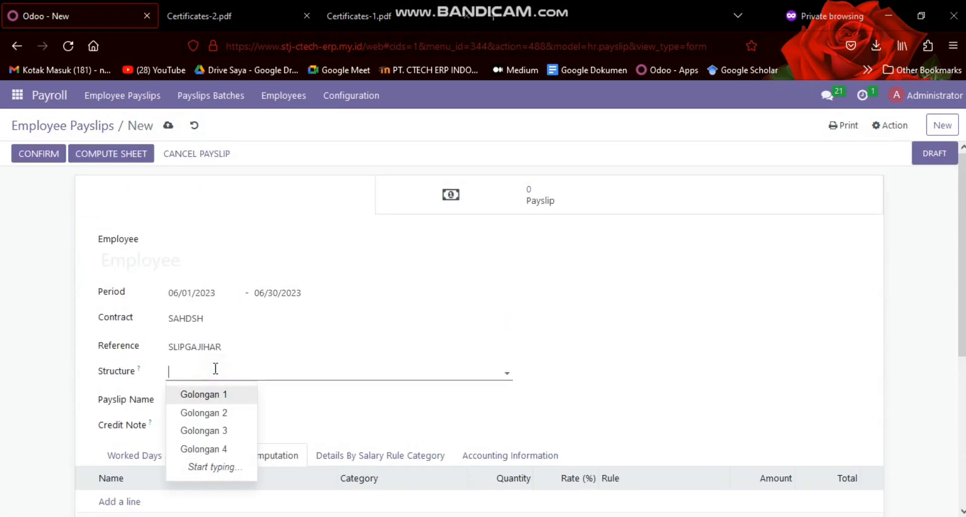
{"action": "left_click", "coordinate": [215, 411]}
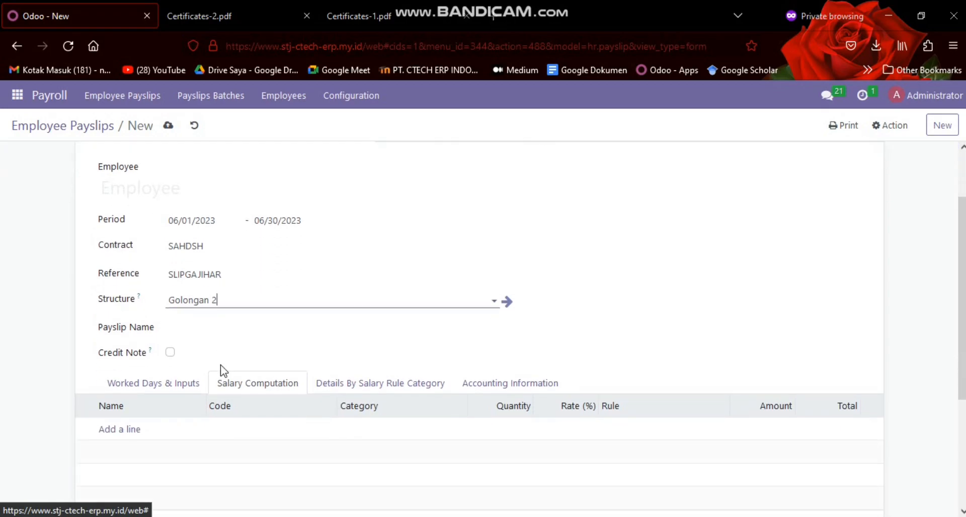
{"action": "left_click", "coordinate": [200, 267]}
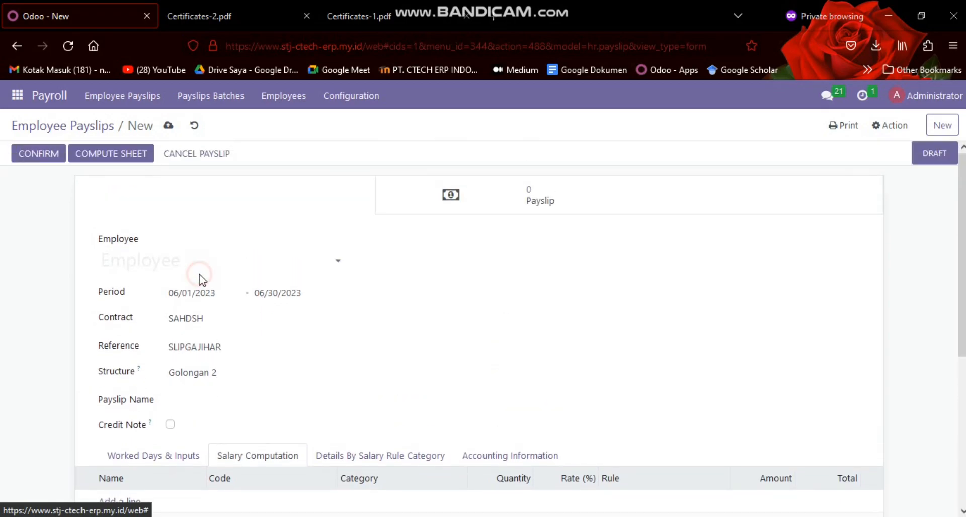
{"action": "type", "text": "har"}
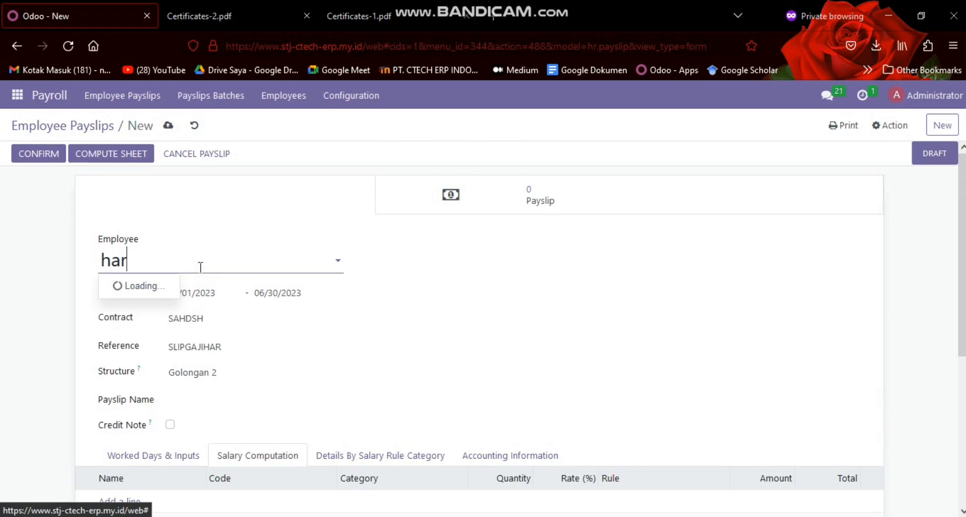
{"action": "key", "text": "Return"}
Review the filled payslip form with its salary computation lines and details by salary rule category
{"action": "scroll", "coordinate": [200, 267], "scroll_direction": "down", "scroll_amount": 2}
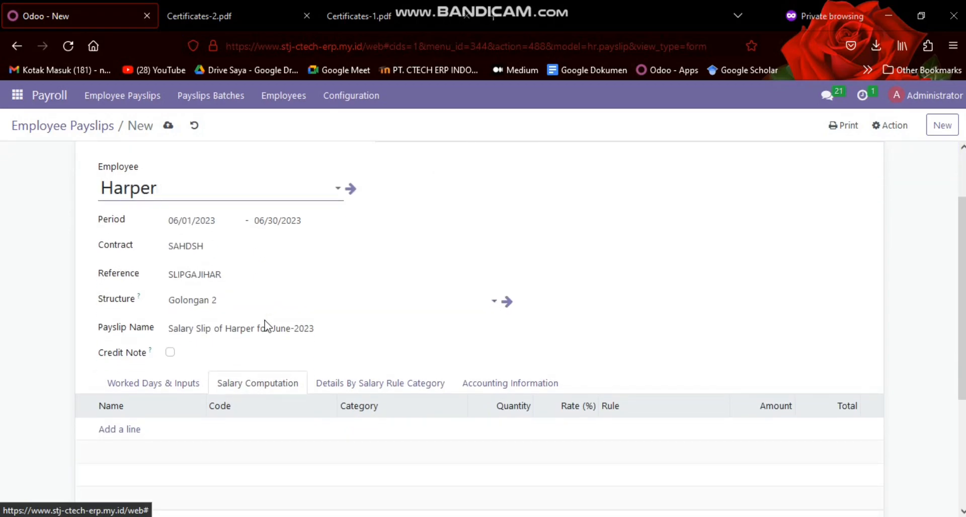
{"action": "scroll", "coordinate": [166, 176], "scroll_direction": "up", "scroll_amount": 2}
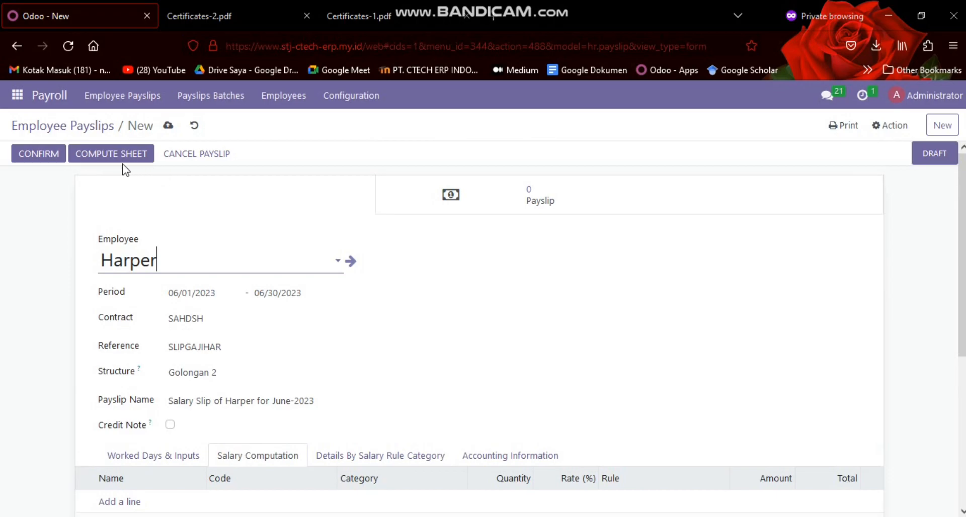
{"action": "scroll", "coordinate": [237, 263], "scroll_direction": "down", "scroll_amount": 4}
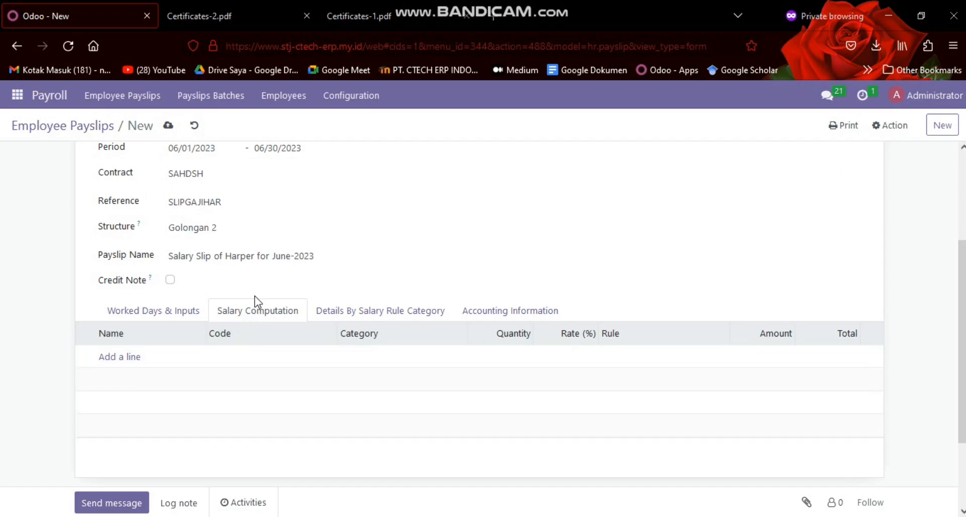
{"action": "scroll", "coordinate": [216, 306], "scroll_direction": "up", "scroll_amount": 4}
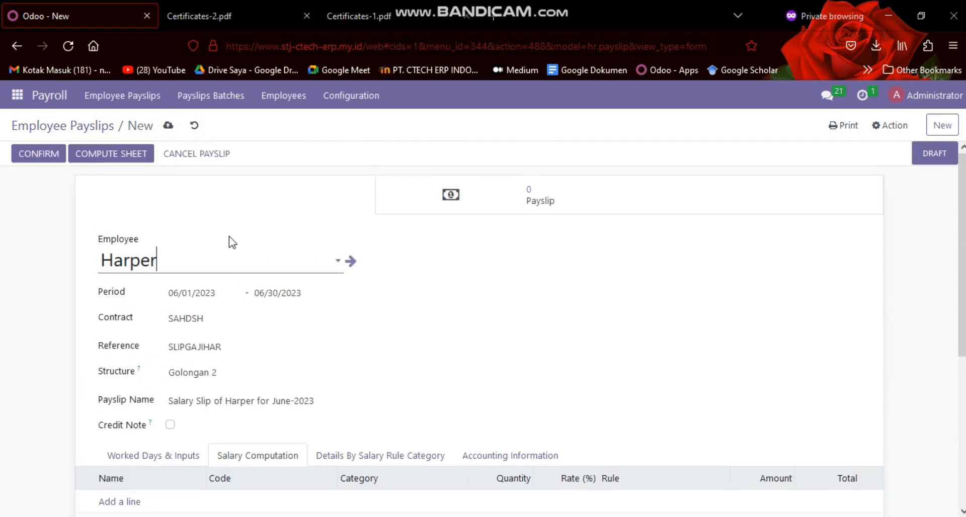
{"action": "scroll", "coordinate": [232, 242], "scroll_direction": "down", "scroll_amount": 2}
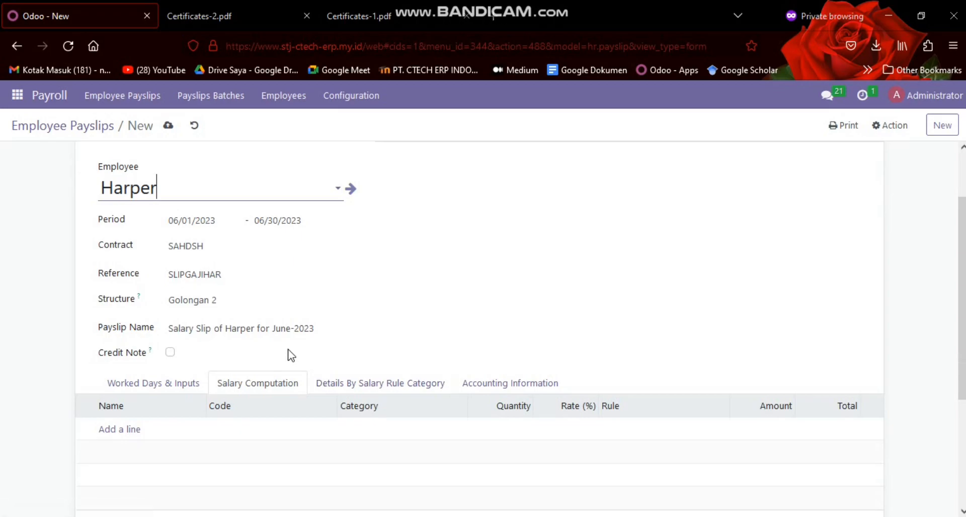
{"action": "left_click", "coordinate": [390, 389]}
{"action": "scroll", "coordinate": [418, 367], "scroll_direction": "down", "scroll_amount": 2}
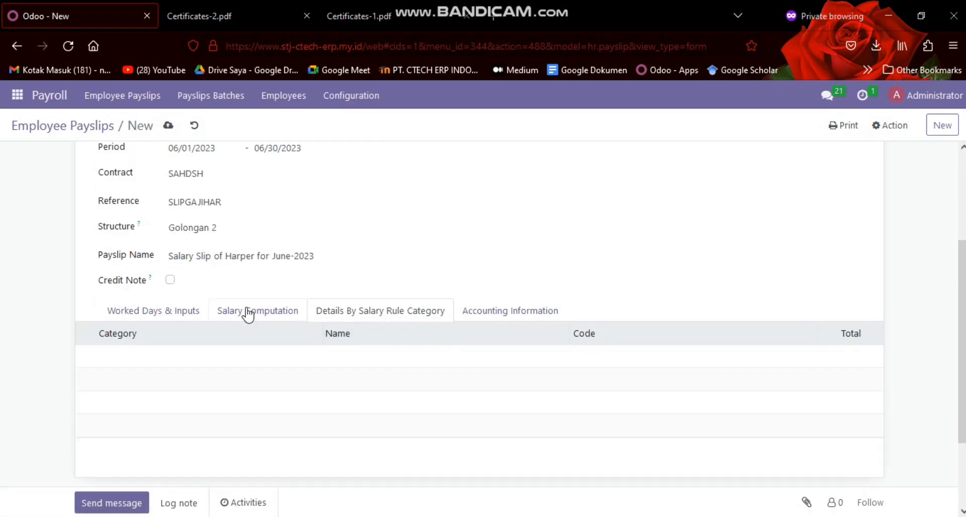
Set the payslip's salary journal to Employee Salaries in its accounting information
{"action": "left_click", "coordinate": [371, 98]}
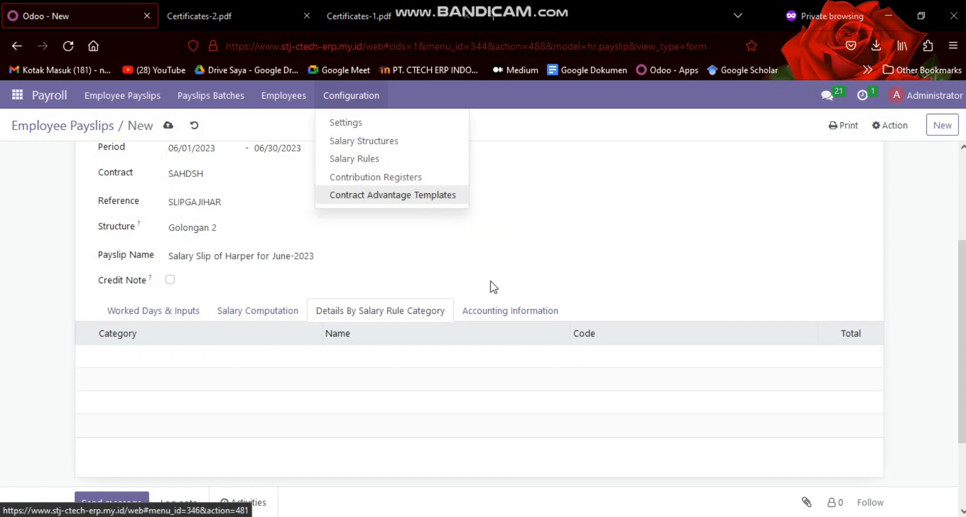
{"action": "left_click", "coordinate": [490, 310]}
{"action": "scroll", "coordinate": [485, 312], "scroll_direction": "down", "scroll_amount": 3}
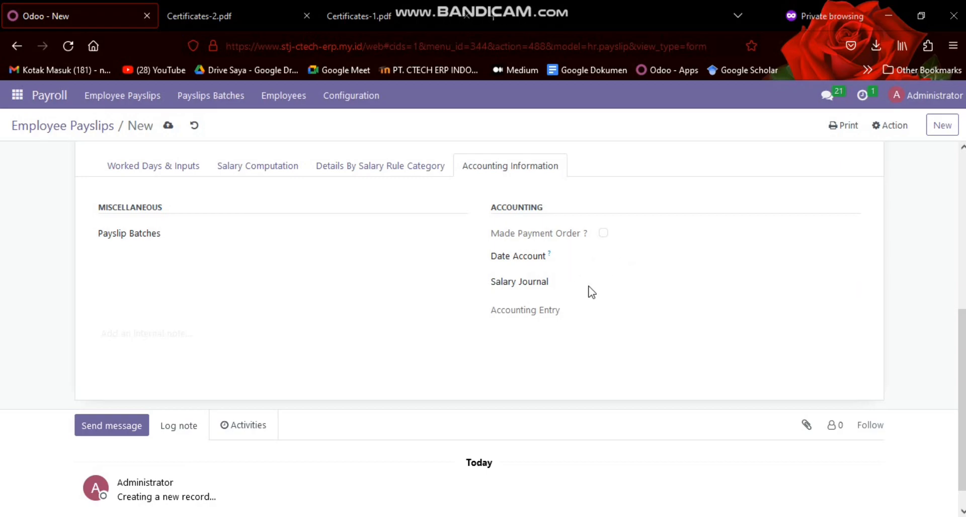
{"action": "left_click", "coordinate": [618, 289]}
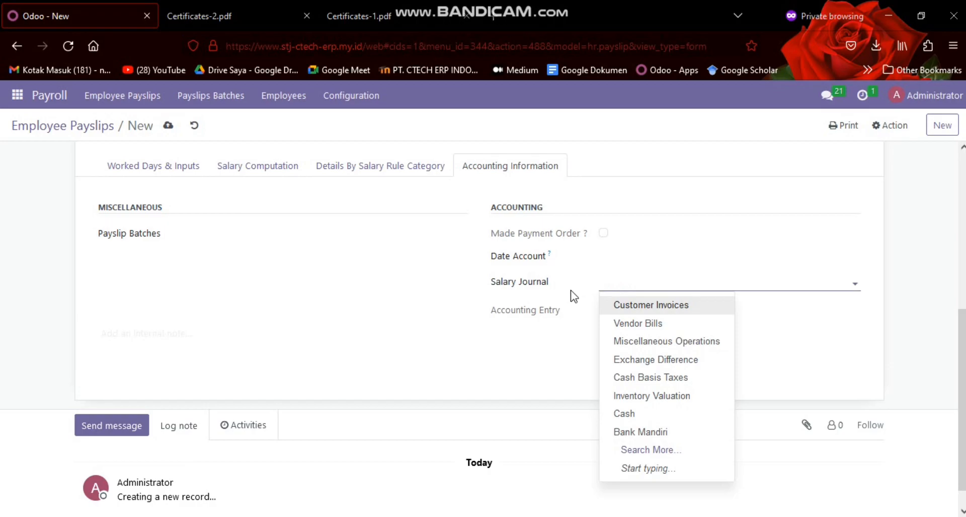
{"action": "type", "text": "aslary"}
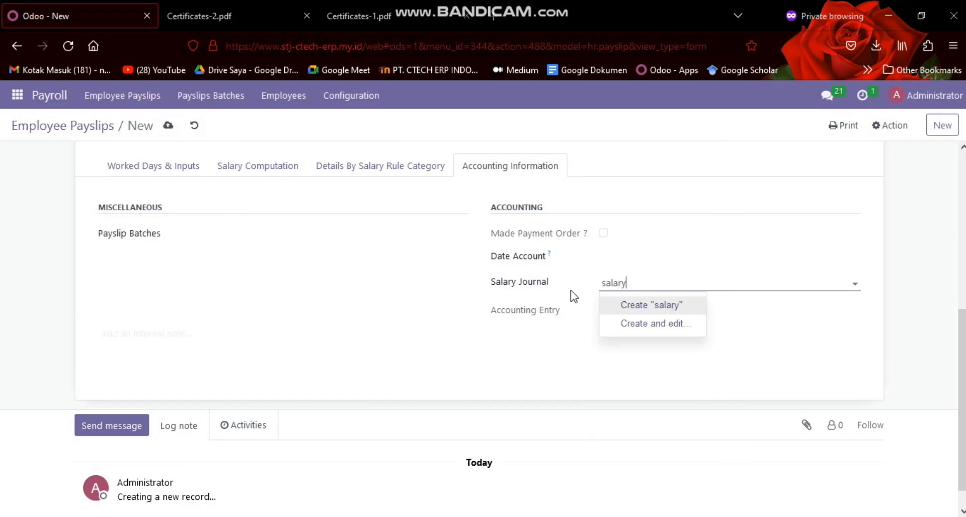
{"action": "key", "text": "BackSpace"}
{"action": "type", "text": "emplo"}
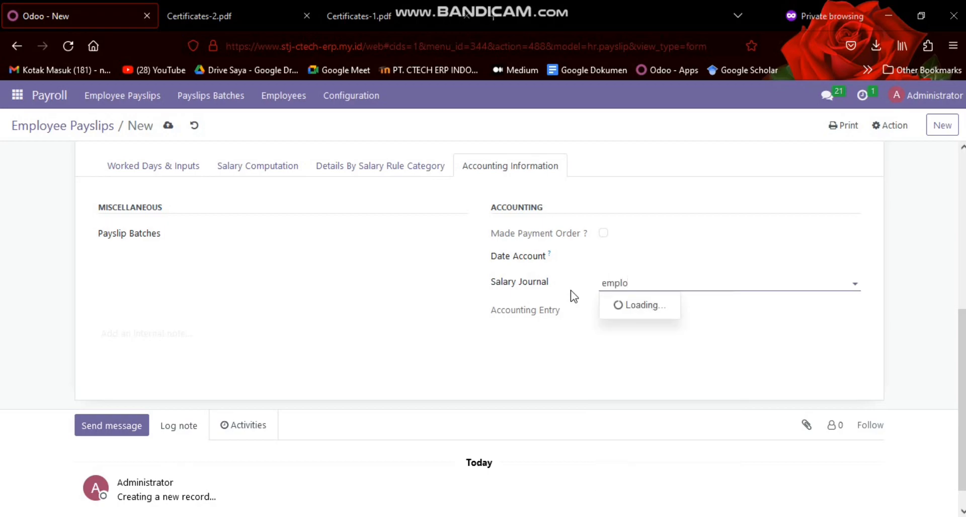
{"action": "key", "text": "Return"}
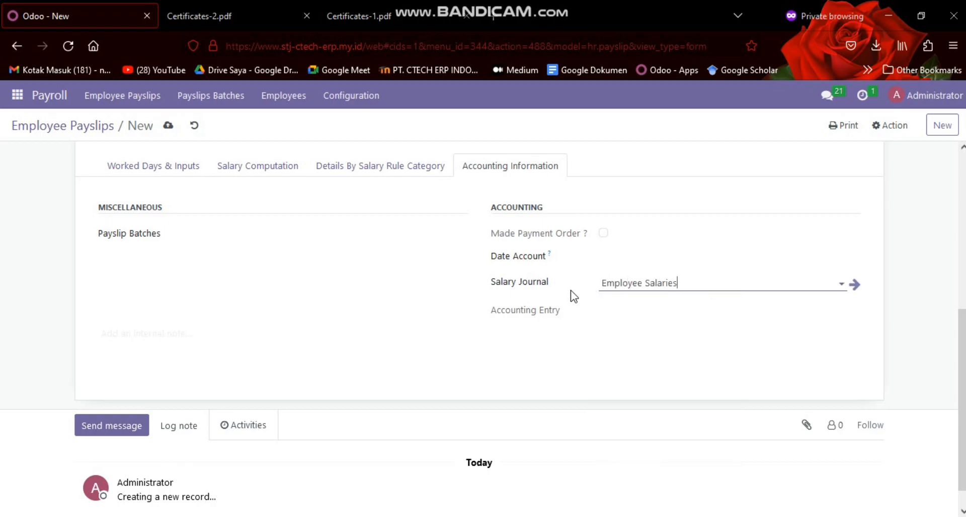
Look over the filled payslip form and discard the unsaved payslip
{"action": "scroll", "coordinate": [443, 166], "scroll_direction": "up", "scroll_amount": 5}
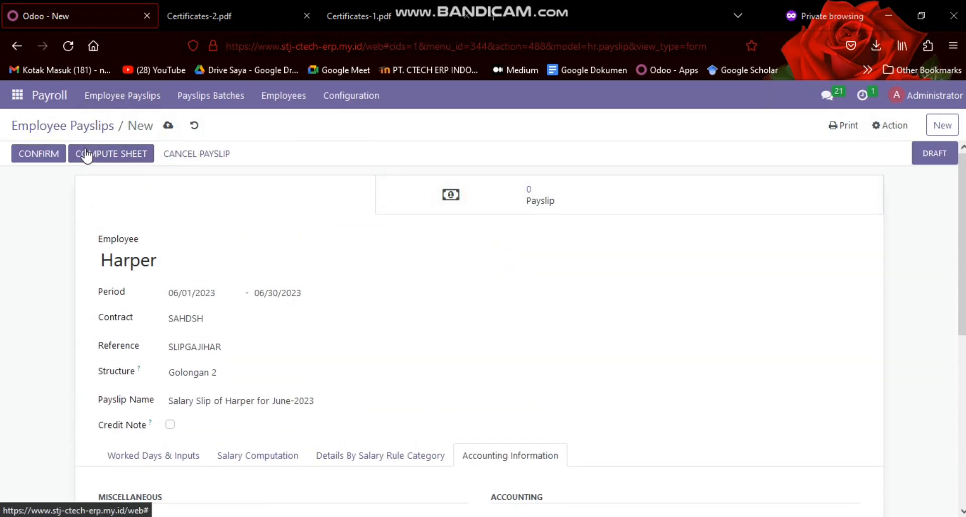
{"action": "scroll", "coordinate": [483, 379], "scroll_direction": "down", "scroll_amount": 6}
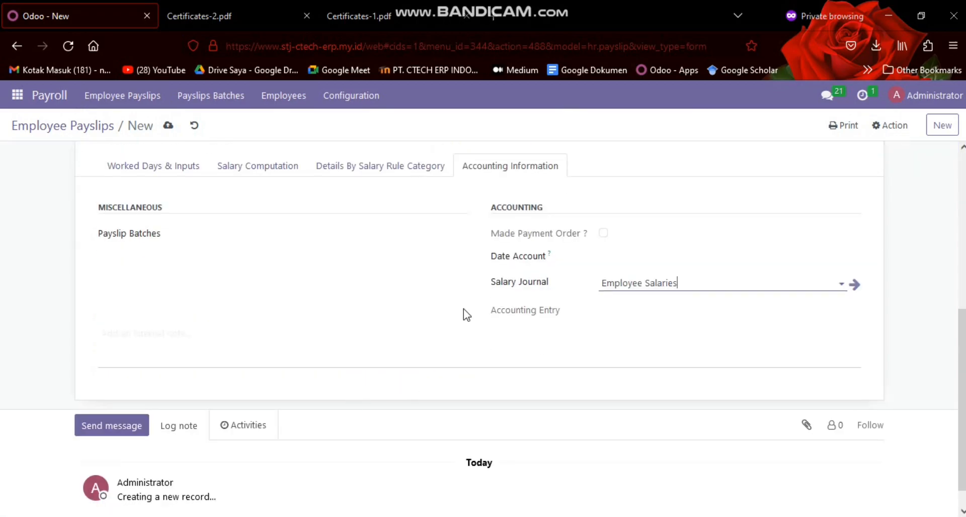
{"action": "scroll", "coordinate": [463, 315], "scroll_direction": "up", "scroll_amount": 6}
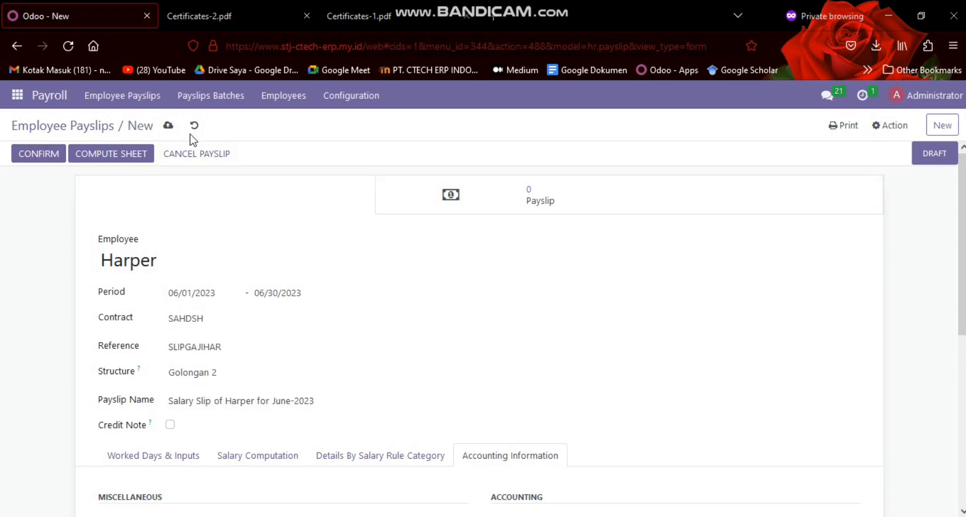
{"action": "left_click", "coordinate": [194, 126]}
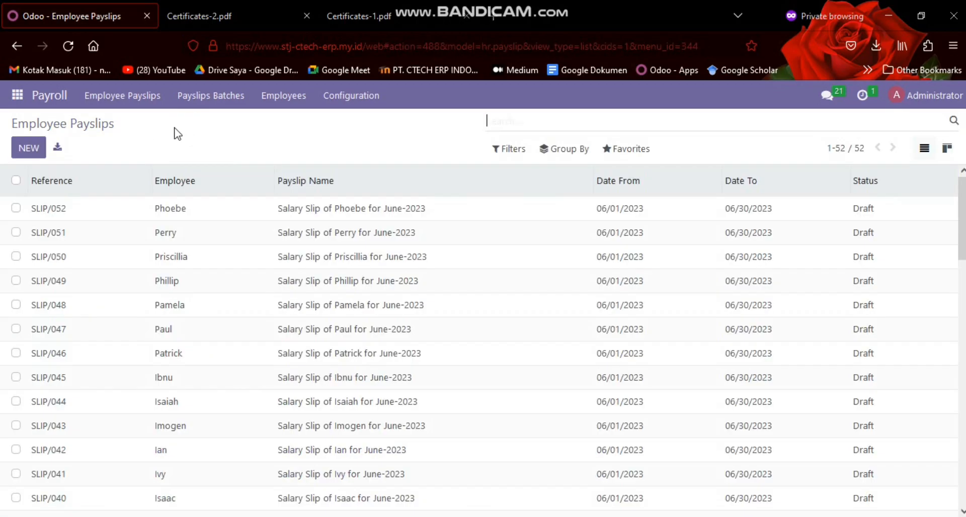
View the payslips batches list, and look through the full list of salary rules with their codes and categories
{"action": "left_click", "coordinate": [224, 105]}
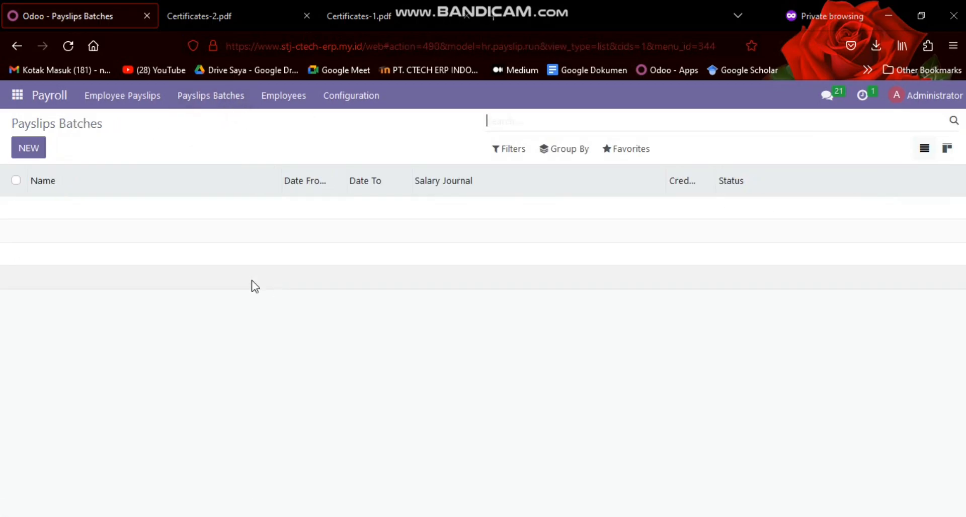
{"action": "left_click", "coordinate": [339, 101]}
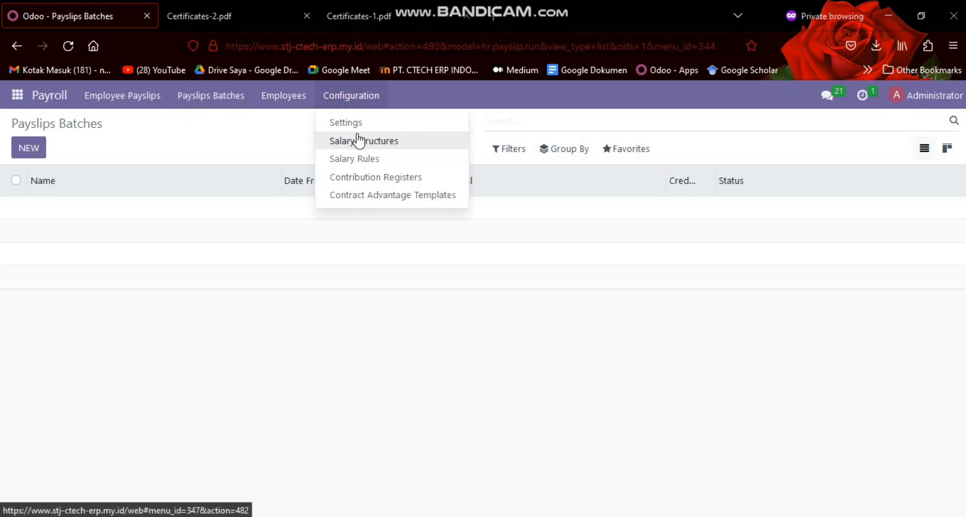
{"action": "left_click", "coordinate": [375, 159]}
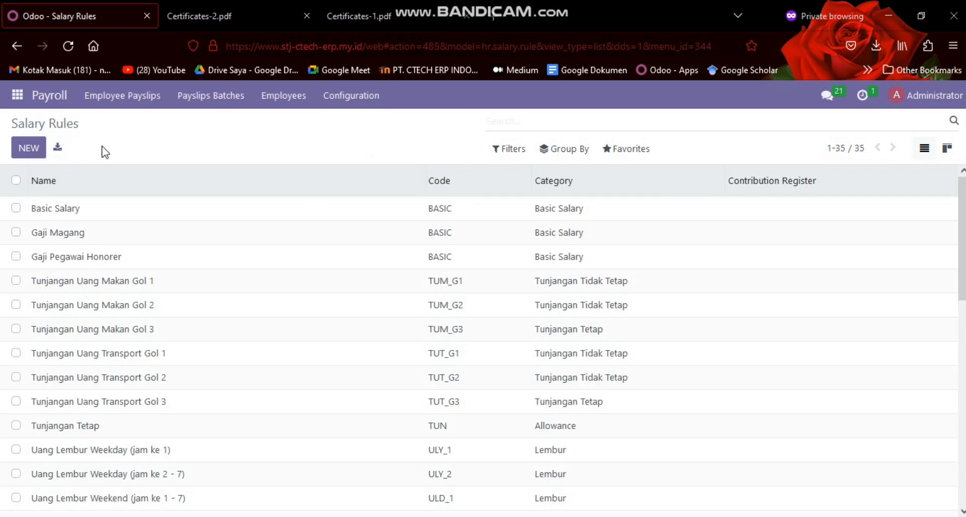
{"action": "scroll", "coordinate": [205, 291], "scroll_direction": "down", "scroll_amount": 10}
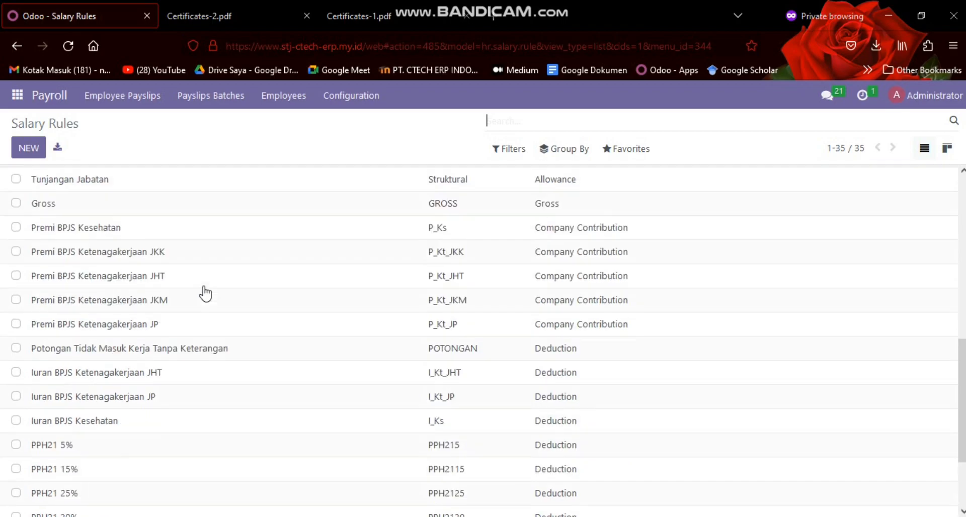
{"action": "scroll", "coordinate": [231, 257], "scroll_direction": "up", "scroll_amount": 10}
{"action": "scroll", "coordinate": [231, 256], "scroll_direction": "down", "scroll_amount": 11}
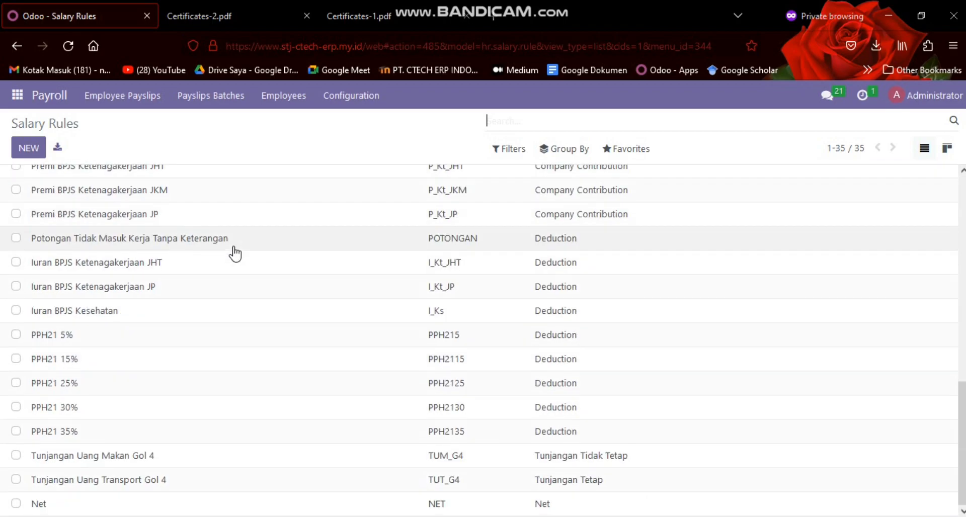
{"action": "scroll", "coordinate": [474, 308], "scroll_direction": "up", "scroll_amount": 10}
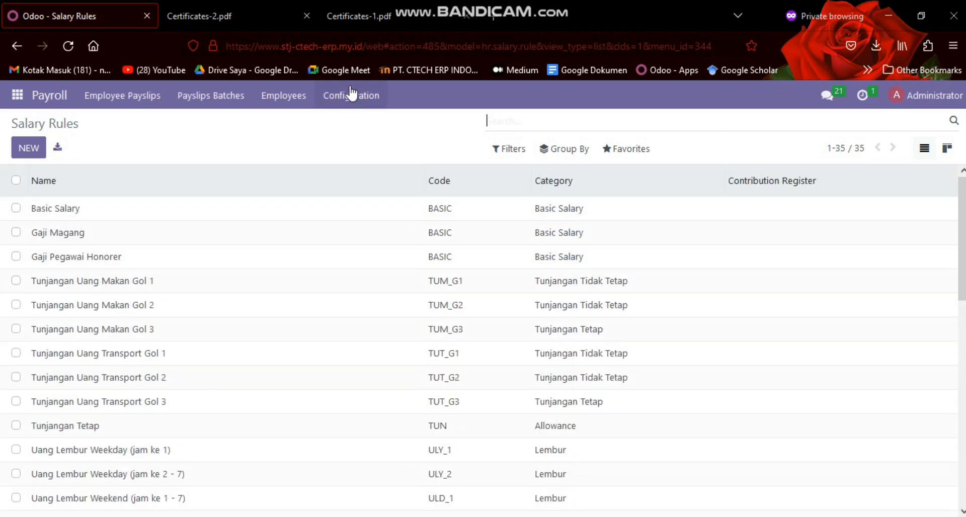
Open the Golongan 1 salary structure and examine its name, reference, parent and assigned salary rules
{"action": "left_click", "coordinate": [354, 95]}
{"action": "left_click", "coordinate": [427, 140]}
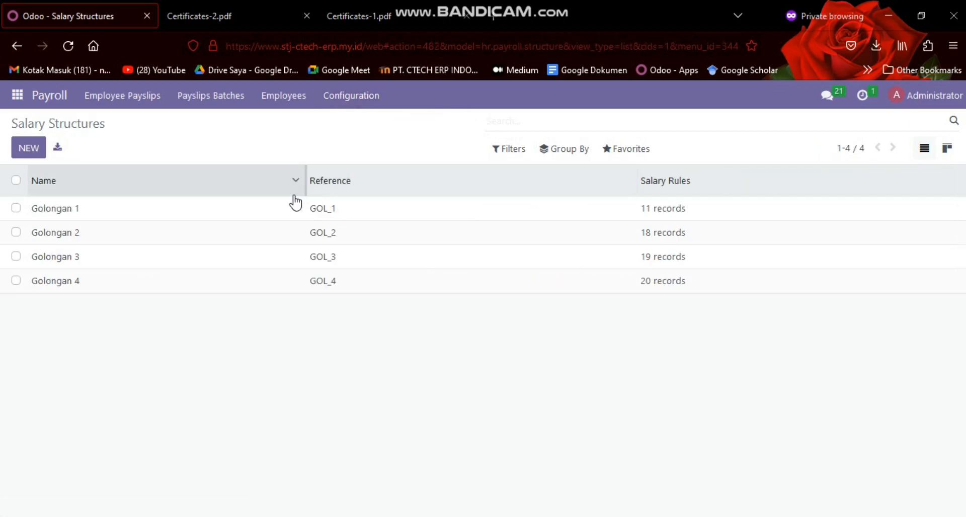
{"action": "left_click", "coordinate": [266, 208]}
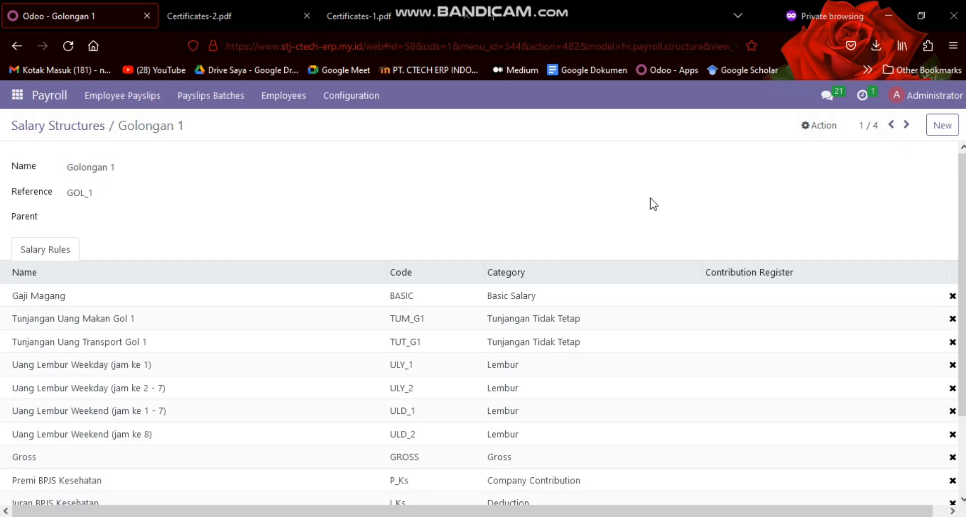
{"action": "scroll", "coordinate": [46, 274], "scroll_direction": "down", "scroll_amount": 2}
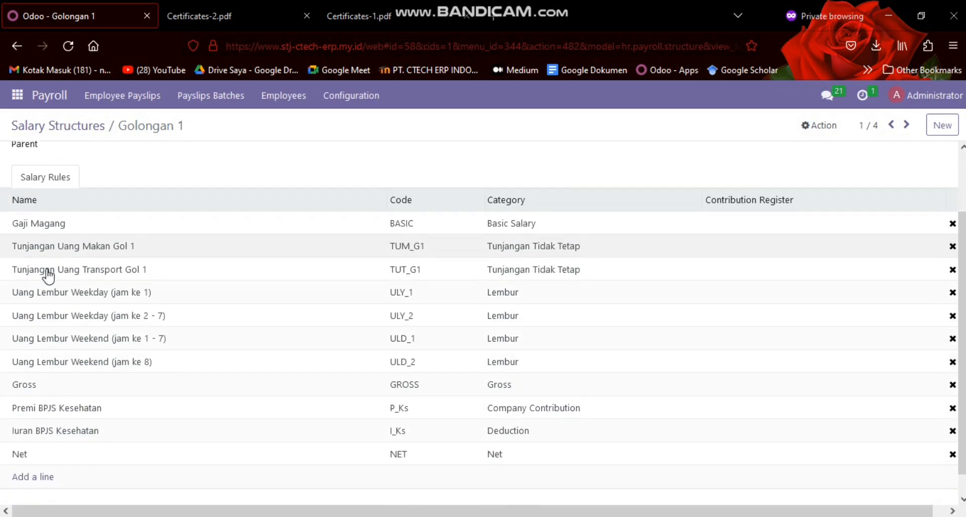
{"action": "scroll", "coordinate": [53, 237], "scroll_direction": "up", "scroll_amount": 2}
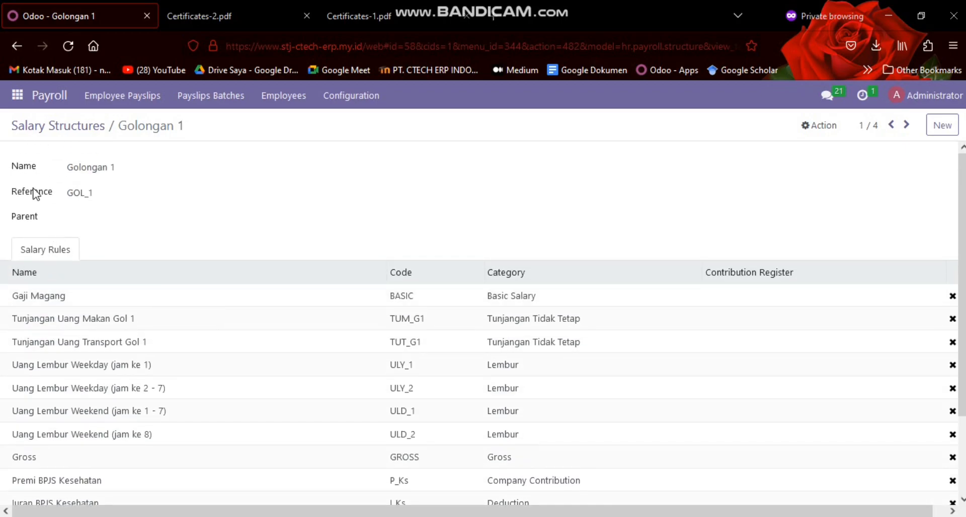
{"action": "scroll", "coordinate": [231, 241], "scroll_direction": "down", "scroll_amount": 2}
{"action": "scroll", "coordinate": [107, 280], "scroll_direction": "up", "scroll_amount": 2}
{"action": "scroll", "coordinate": [21, 279], "scroll_direction": "down", "scroll_amount": 2}
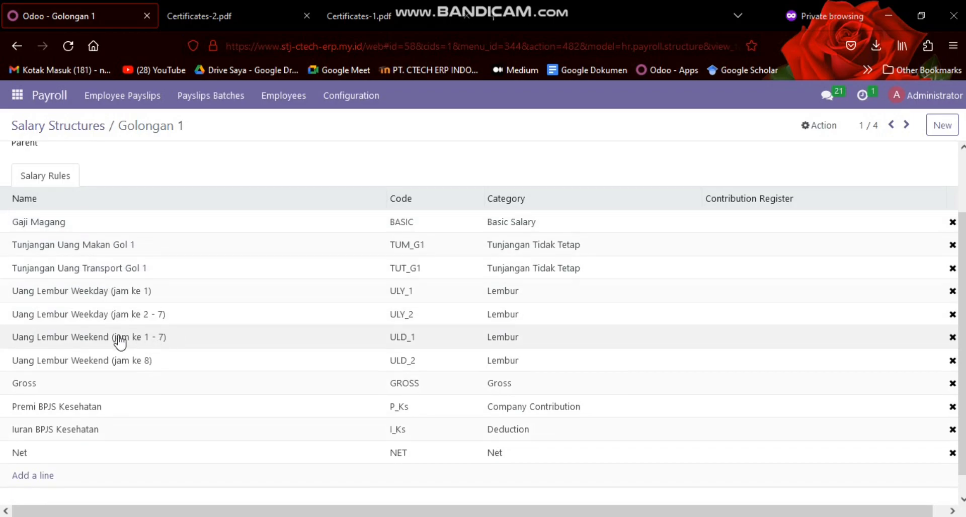
{"action": "scroll", "coordinate": [113, 342], "scroll_direction": "down", "scroll_amount": 1}
{"action": "scroll", "coordinate": [71, 424], "scroll_direction": "up", "scroll_amount": 4}
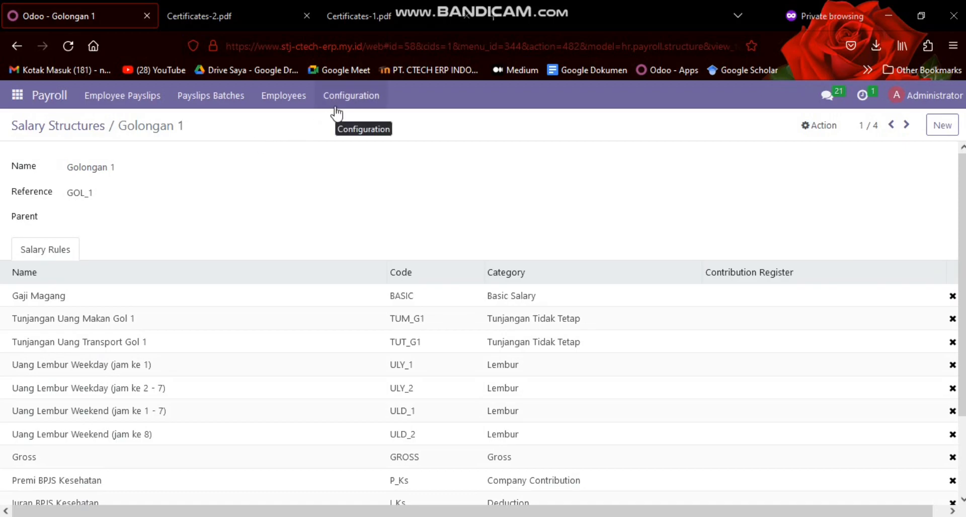
Activate the developer mode from the general settings
{"action": "left_click", "coordinate": [324, 105]}
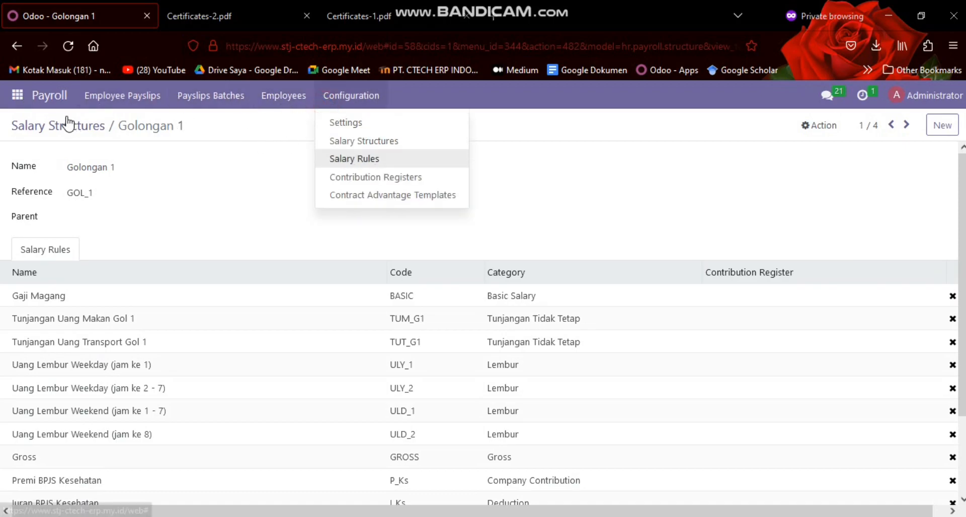
{"action": "left_click", "coordinate": [17, 106]}
{"action": "scroll", "coordinate": [20, 201], "scroll_direction": "down", "scroll_amount": 5}
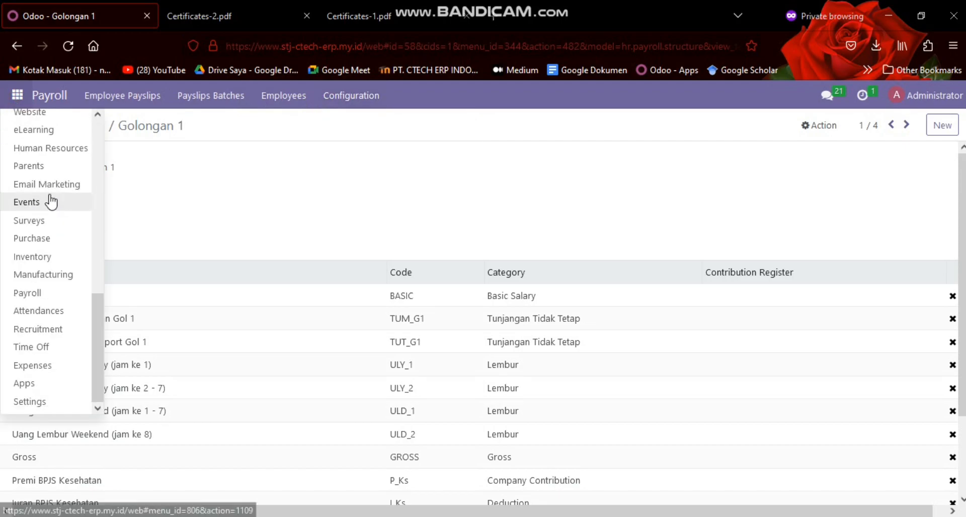
{"action": "left_click", "coordinate": [50, 405]}
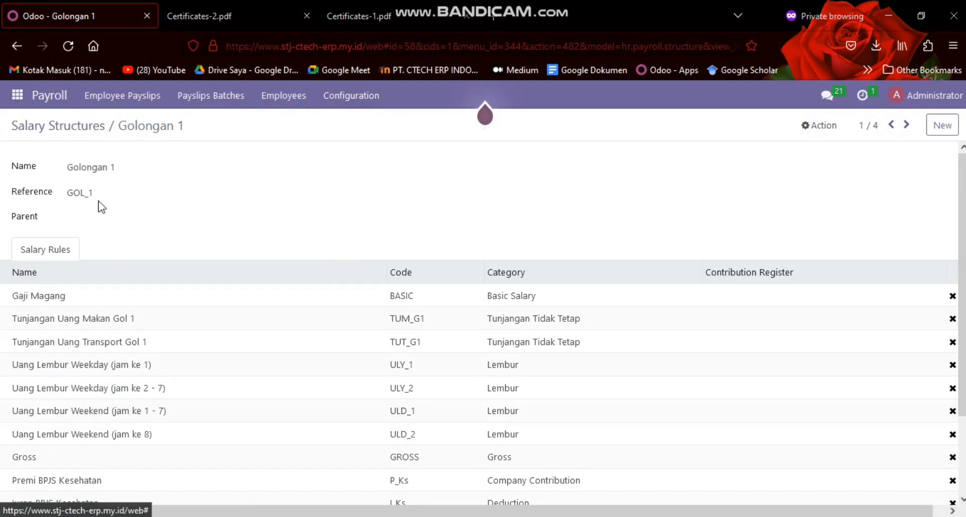
{"action": "scroll", "coordinate": [138, 230], "scroll_direction": "down", "scroll_amount": 15}
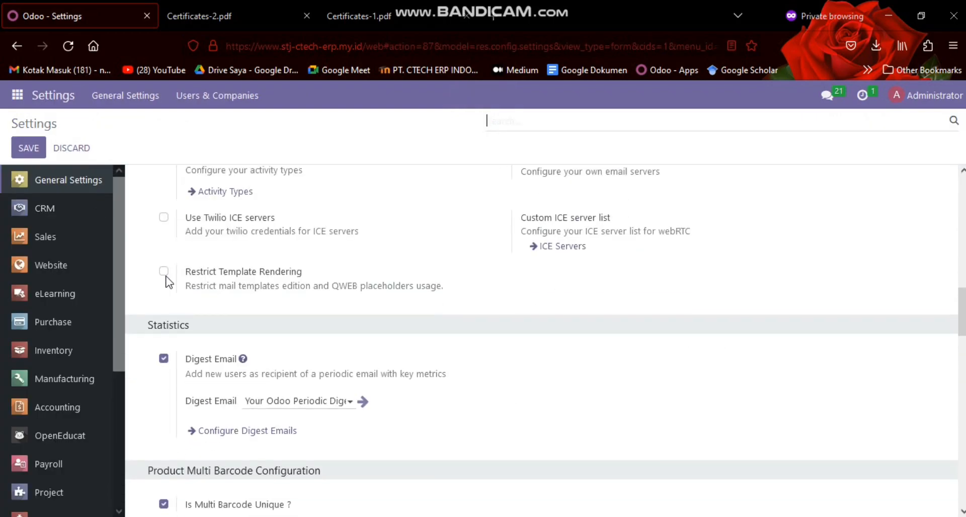
{"action": "scroll", "coordinate": [226, 388], "scroll_direction": "down", "scroll_amount": 10}
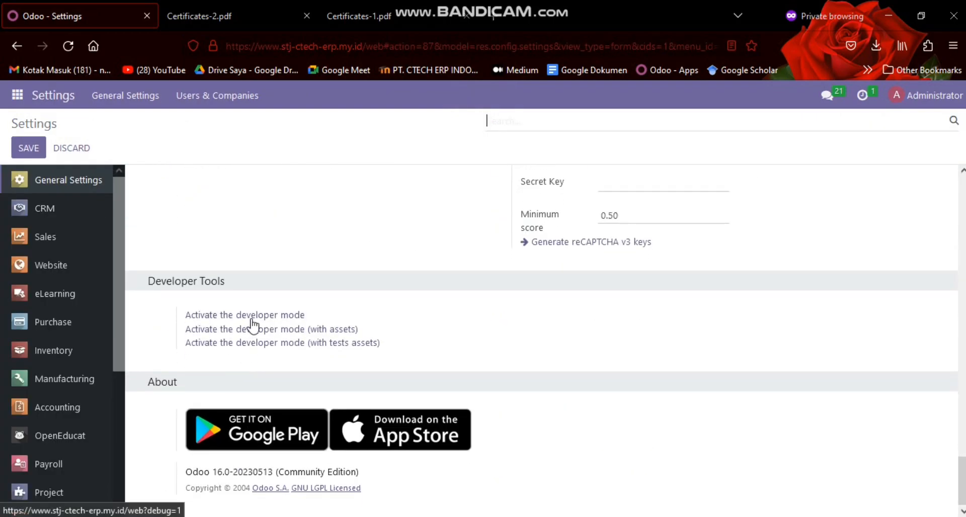
{"action": "left_click", "coordinate": [252, 317]}
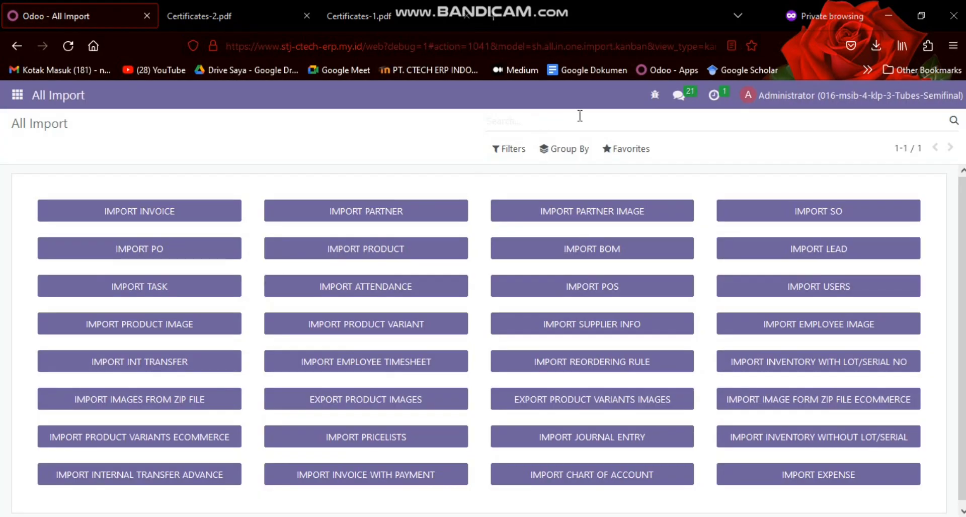
Return to Payroll and view the list of salary rule categories
{"action": "left_click", "coordinate": [17, 94]}
{"action": "scroll", "coordinate": [34, 242], "scroll_direction": "down", "scroll_amount": 5}
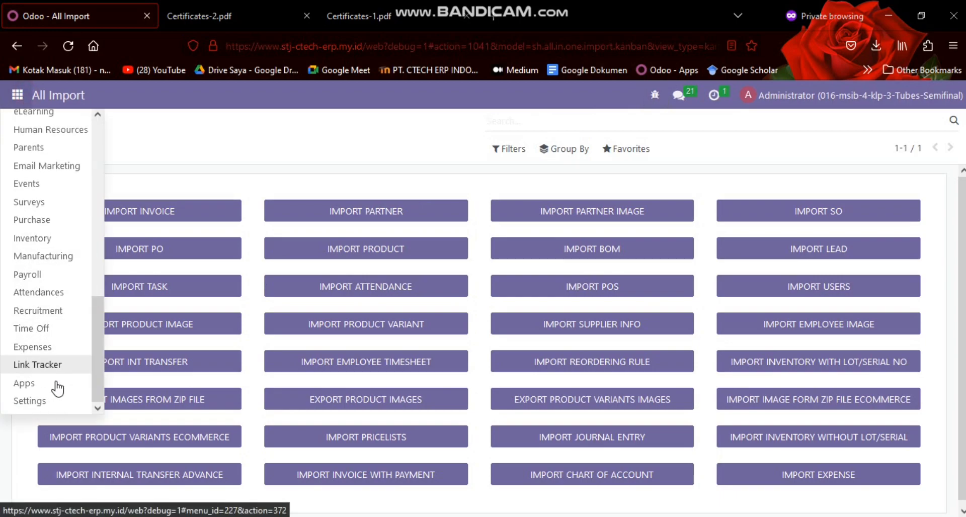
{"action": "left_click", "coordinate": [76, 272]}
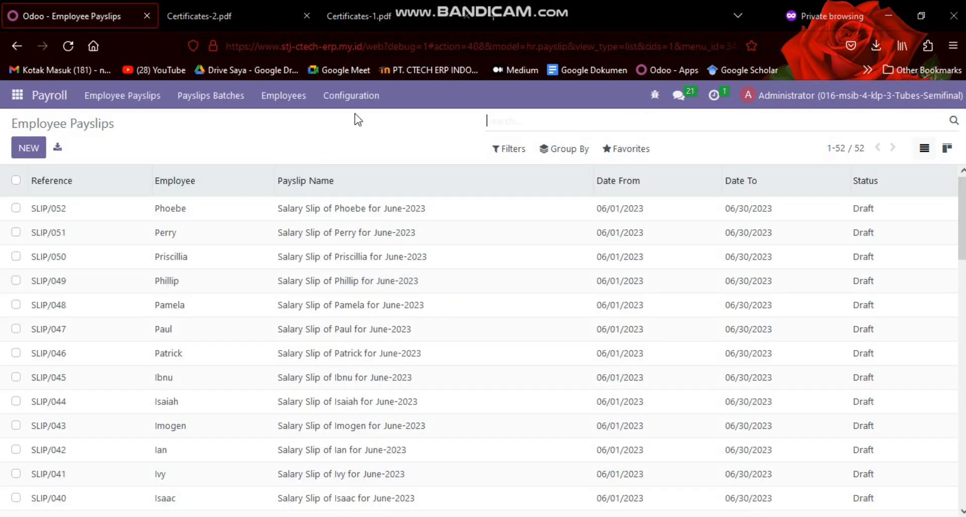
{"action": "left_click", "coordinate": [352, 95]}
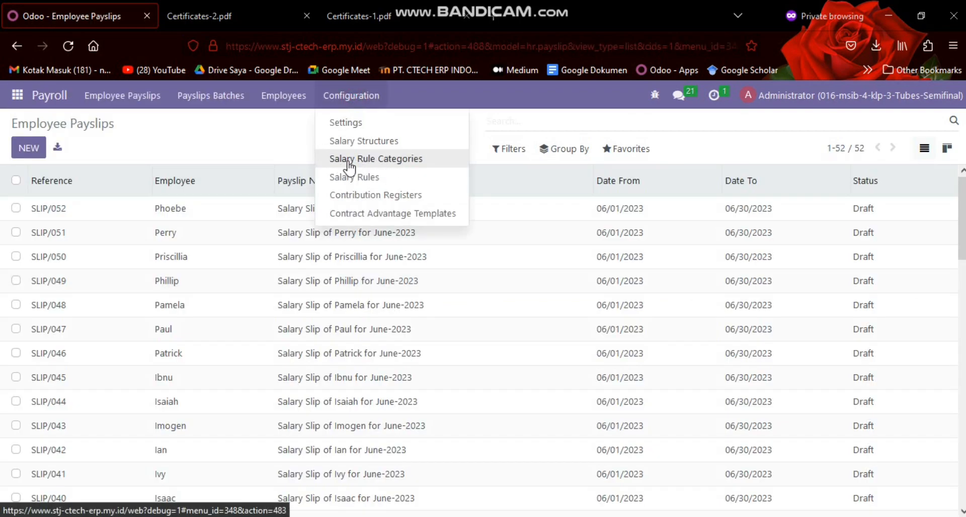
{"action": "left_click", "coordinate": [400, 159]}
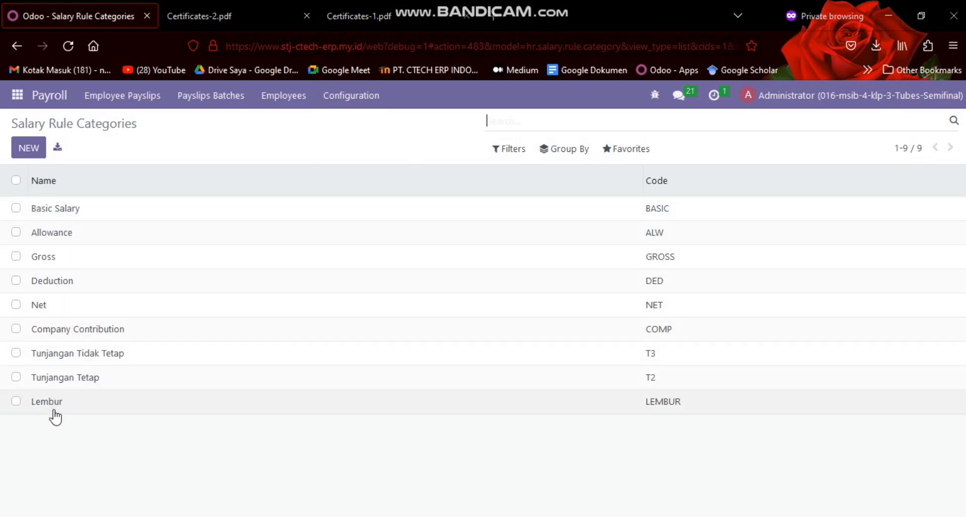
Open a blank salary rule category form and discard it without entering anything
{"action": "left_click", "coordinate": [37, 149]}
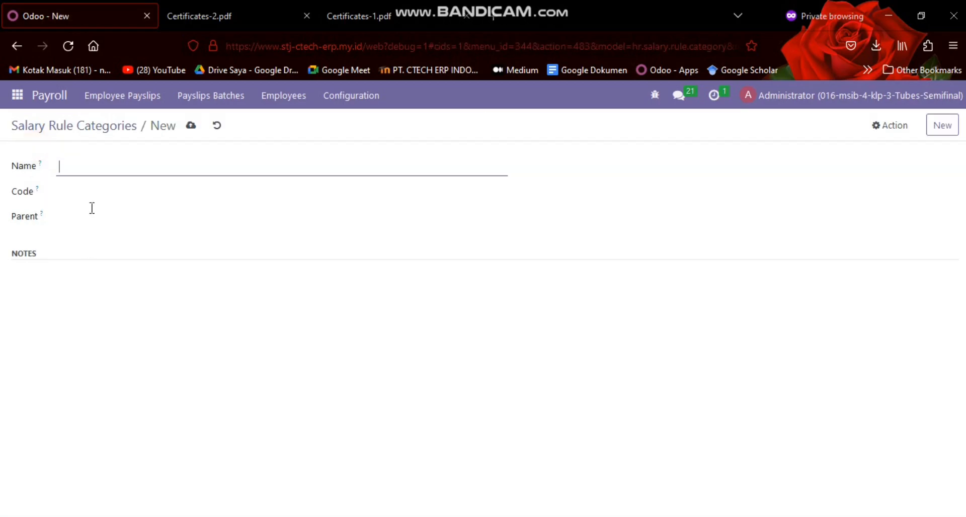
{"action": "left_click", "coordinate": [218, 128]}
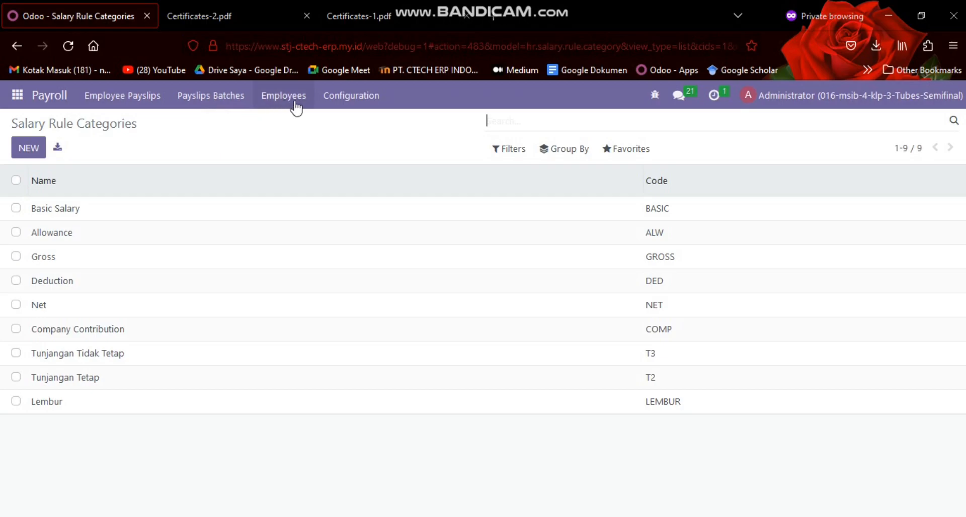
{"action": "left_click", "coordinate": [339, 102]}
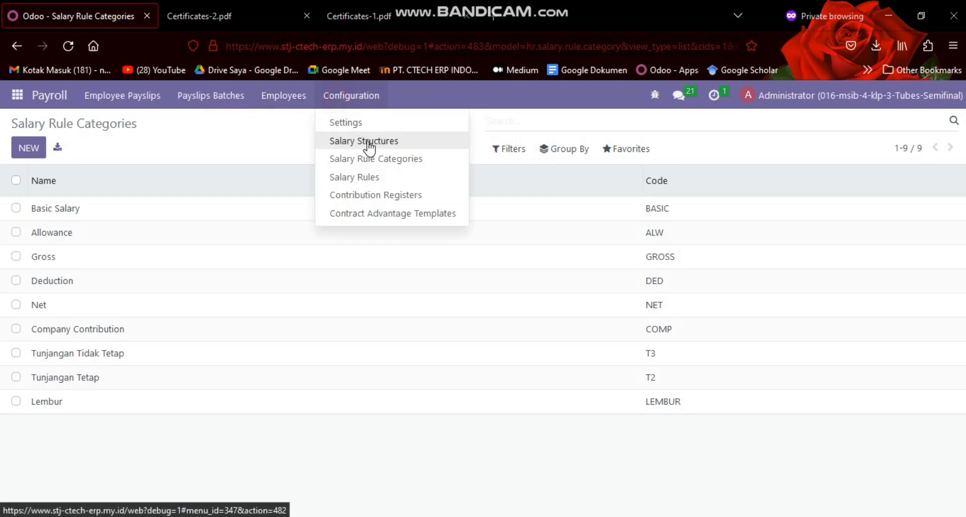
Switch to the SKENARIO 1&2 VIDEO PRIBADI document in Google Docs and review the extra modules list and the GAP Analysis & Blueprint item
{"action": "left_click", "coordinate": [242, 146]}
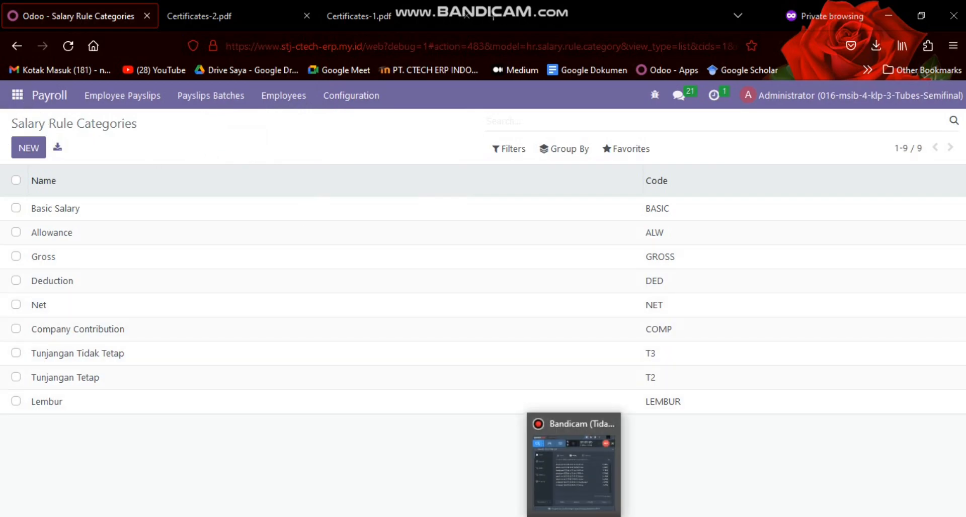
{"action": "left_click", "coordinate": [517, 516]}
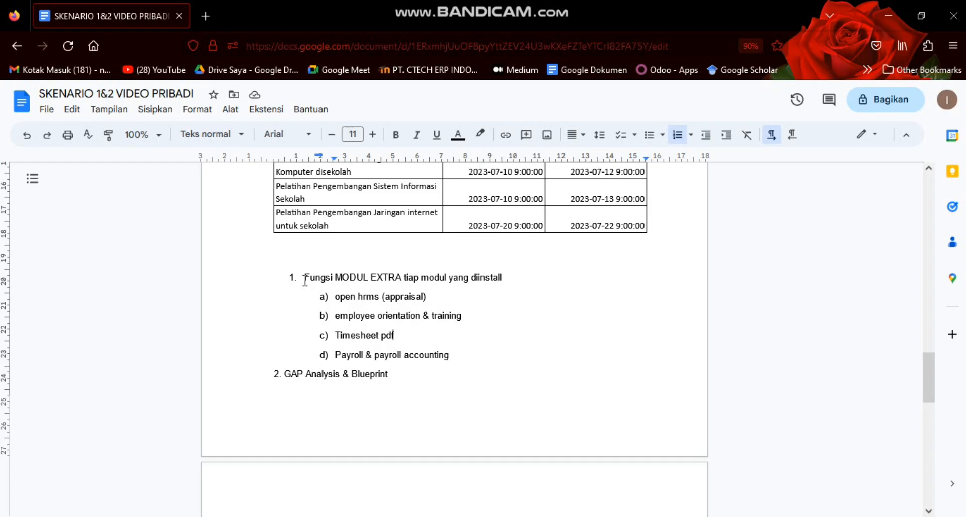
{"action": "left_click_drag", "start_coordinate": [303, 282], "coordinate": [453, 355]}
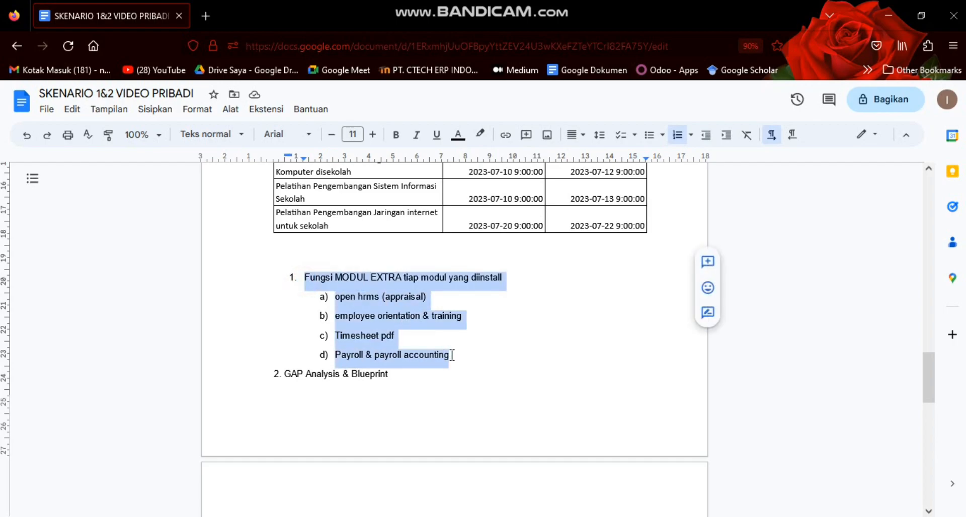
{"action": "left_click", "coordinate": [452, 355]}
{"action": "scroll", "coordinate": [420, 359], "scroll_direction": "down", "scroll_amount": 3}
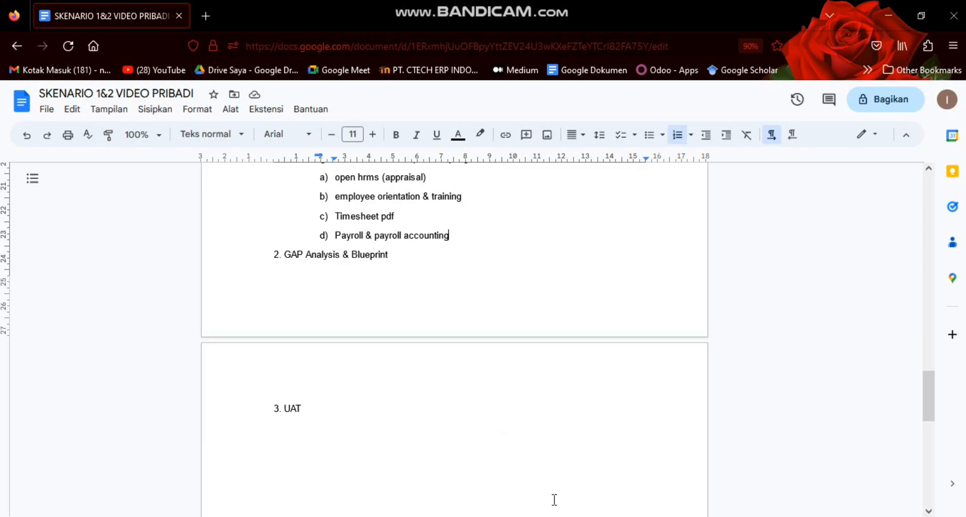
Switch to the SMP Teratai Jaya fishbone image in Google Drive and examine the Metode Pembelajaran branch of the GAP analysis up close
{"action": "mouse_move", "coordinate": [545, 516]}
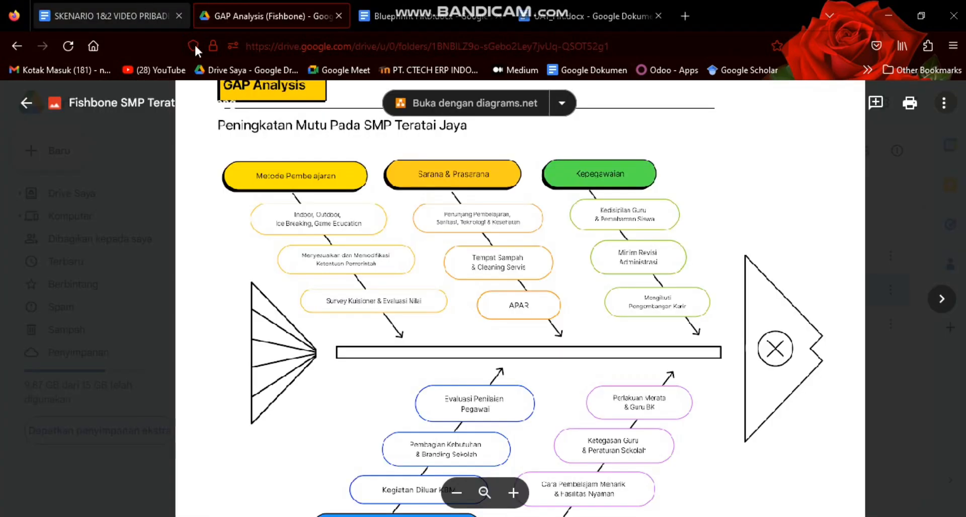
{"action": "scroll", "coordinate": [293, 187], "scroll_direction": "down", "scroll_amount": 3}
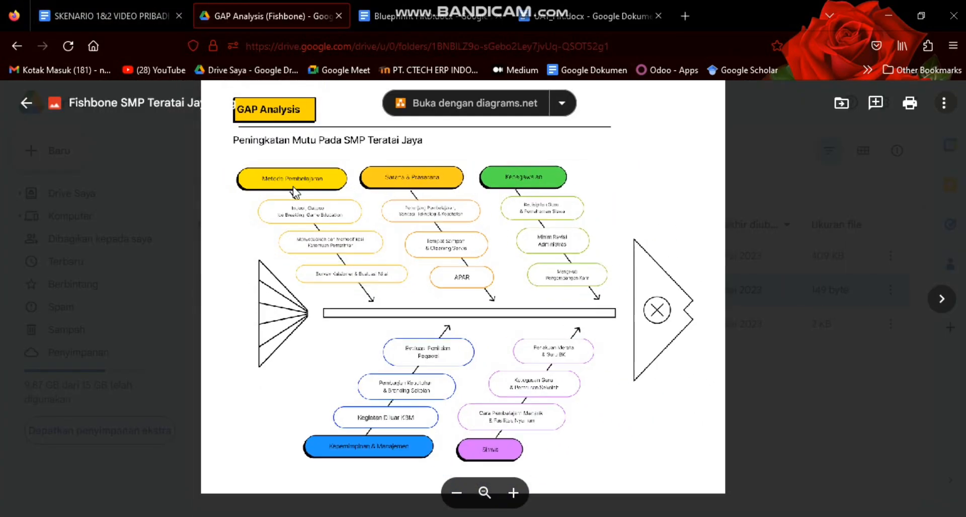
{"action": "scroll", "coordinate": [402, 189], "scroll_direction": "up", "scroll_amount": 2}
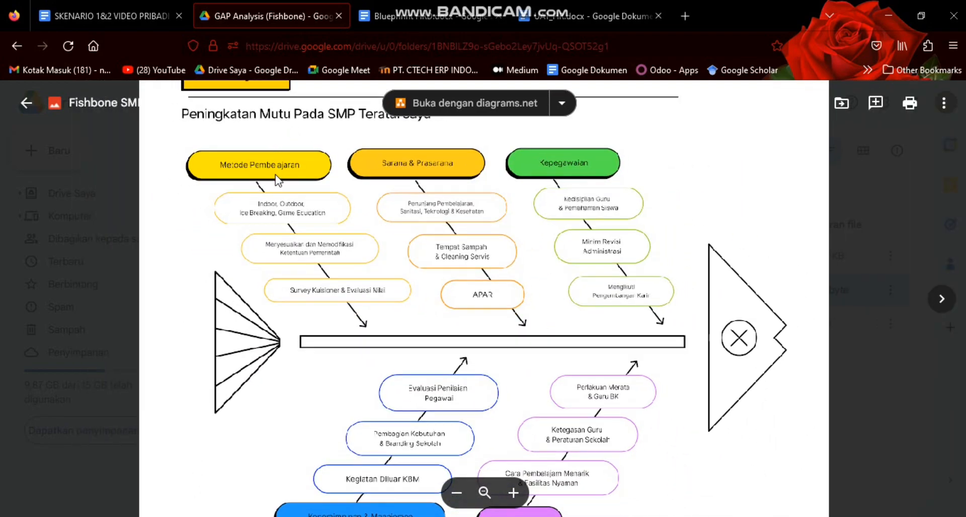
{"action": "scroll", "coordinate": [275, 181], "scroll_direction": "up", "scroll_amount": 2}
{"action": "scroll", "coordinate": [276, 178], "scroll_direction": "up", "scroll_amount": 1}
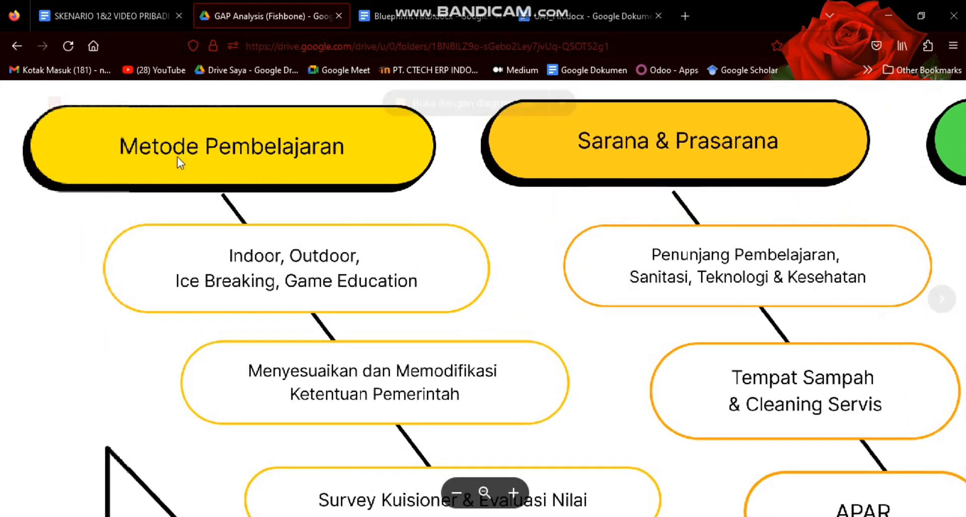
{"action": "scroll", "coordinate": [312, 154], "scroll_direction": "down", "scroll_amount": 3}
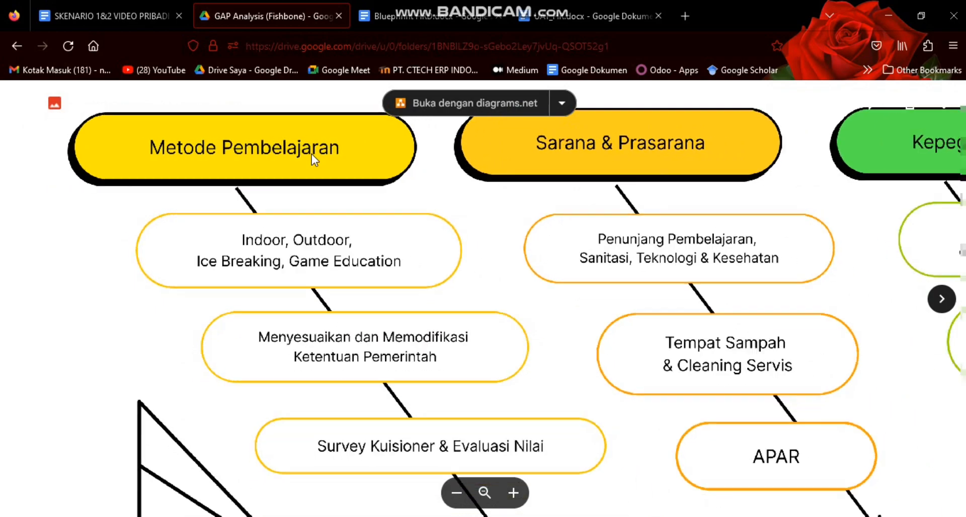
{"action": "scroll", "coordinate": [332, 361], "scroll_direction": "up", "scroll_amount": 1}
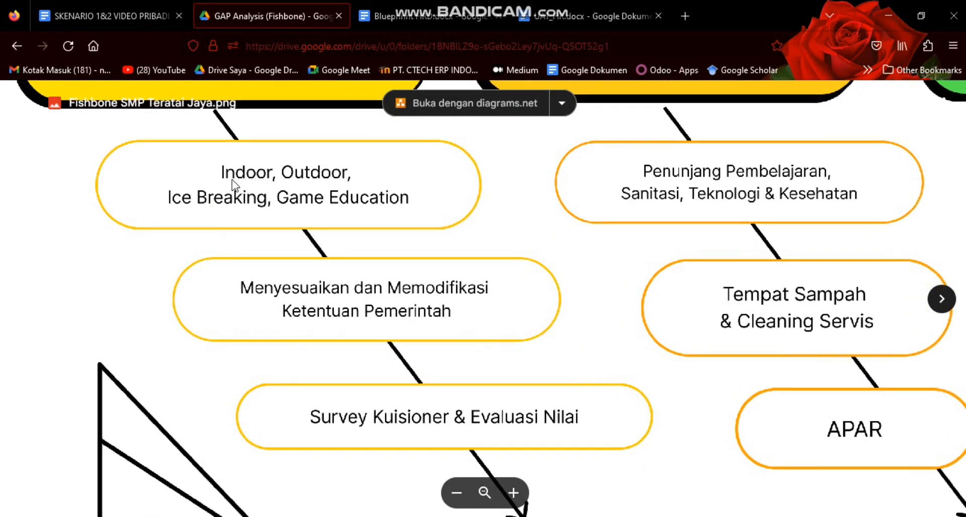